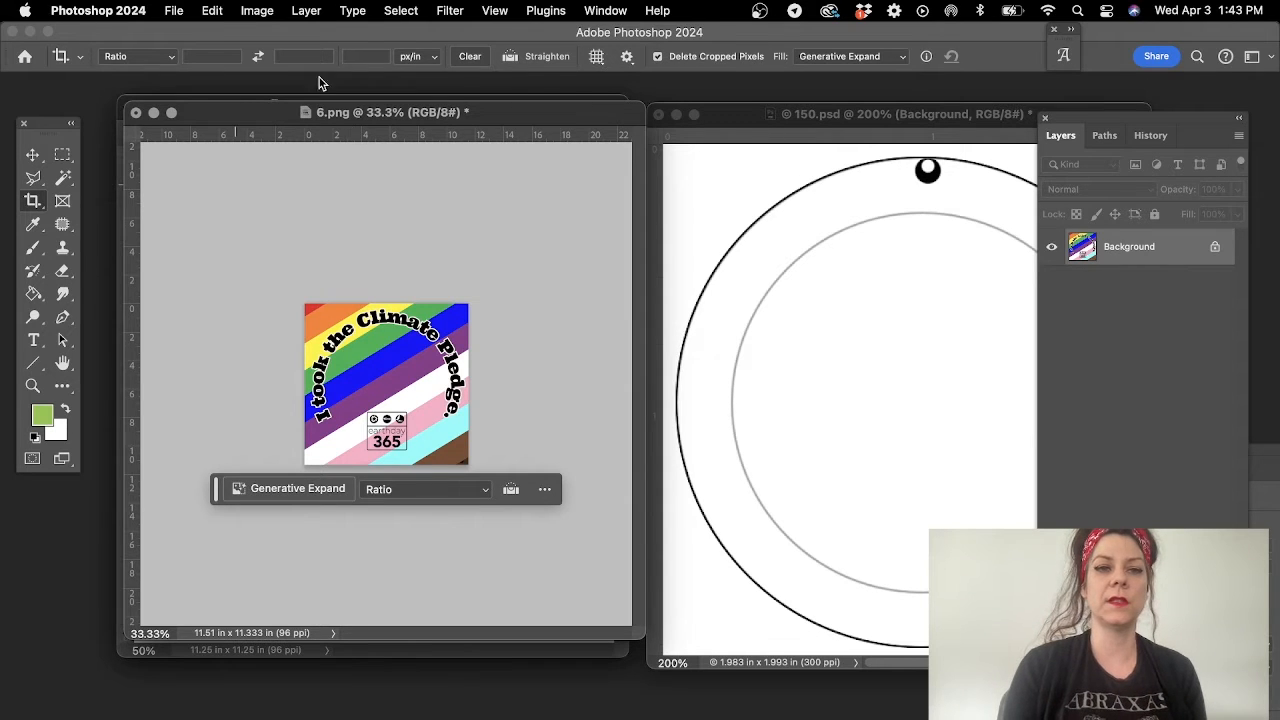
- Arrange the 6.png and 150.psd document windows side by side and enlarge the view of the 6.png artwork
drag(325, 117, 277, 115)
drag(972, 120, 903, 120)
drag(823, 108, 768, 112)
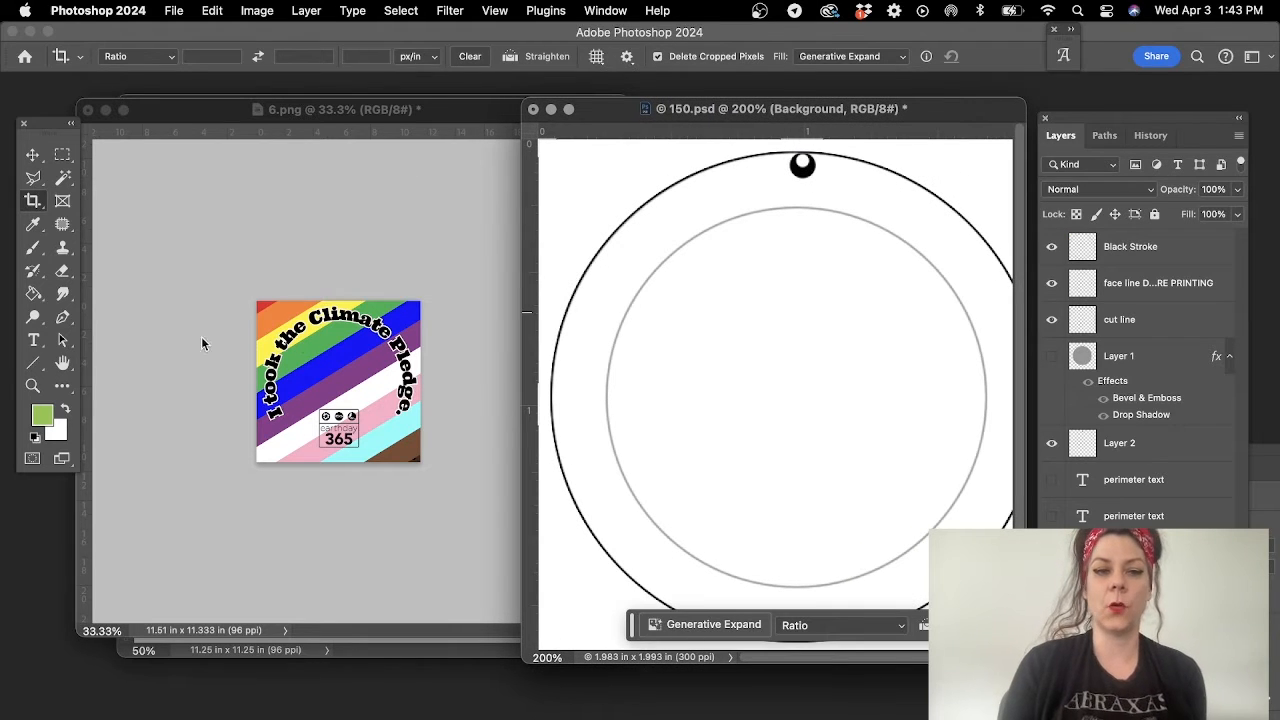
click(30, 387)
click(283, 393)
click(311, 404)
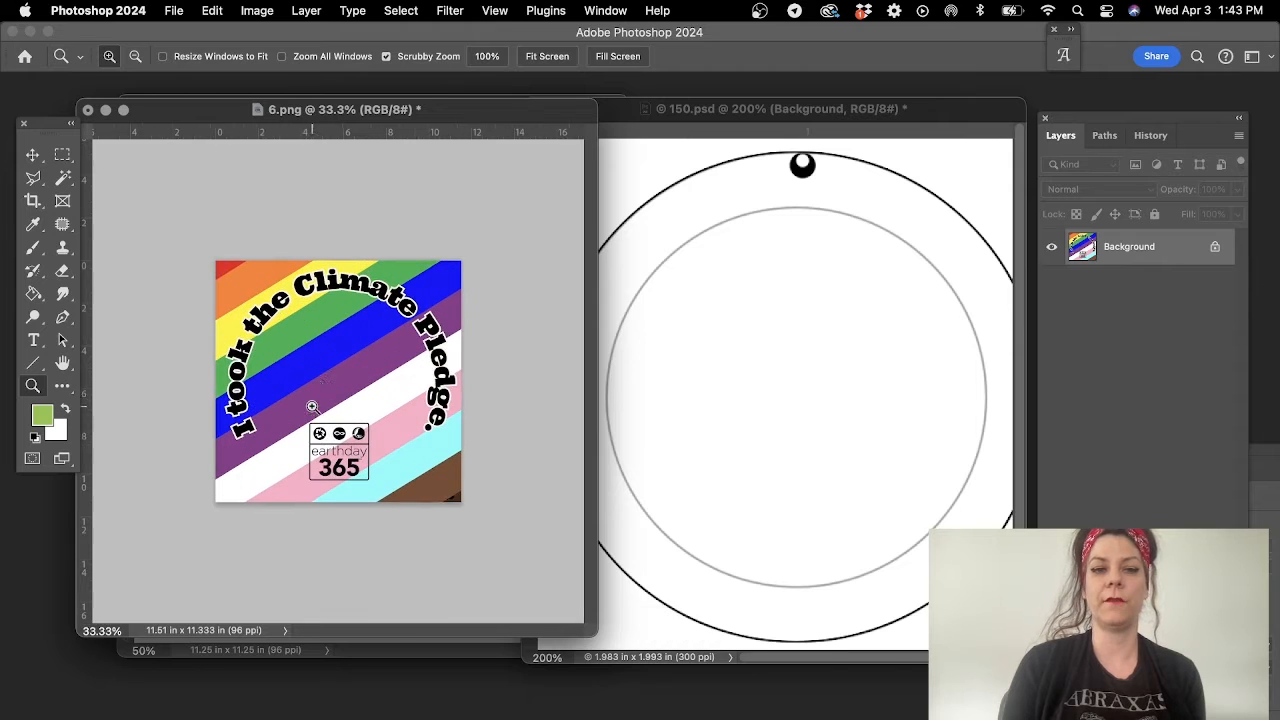
click(336, 313)
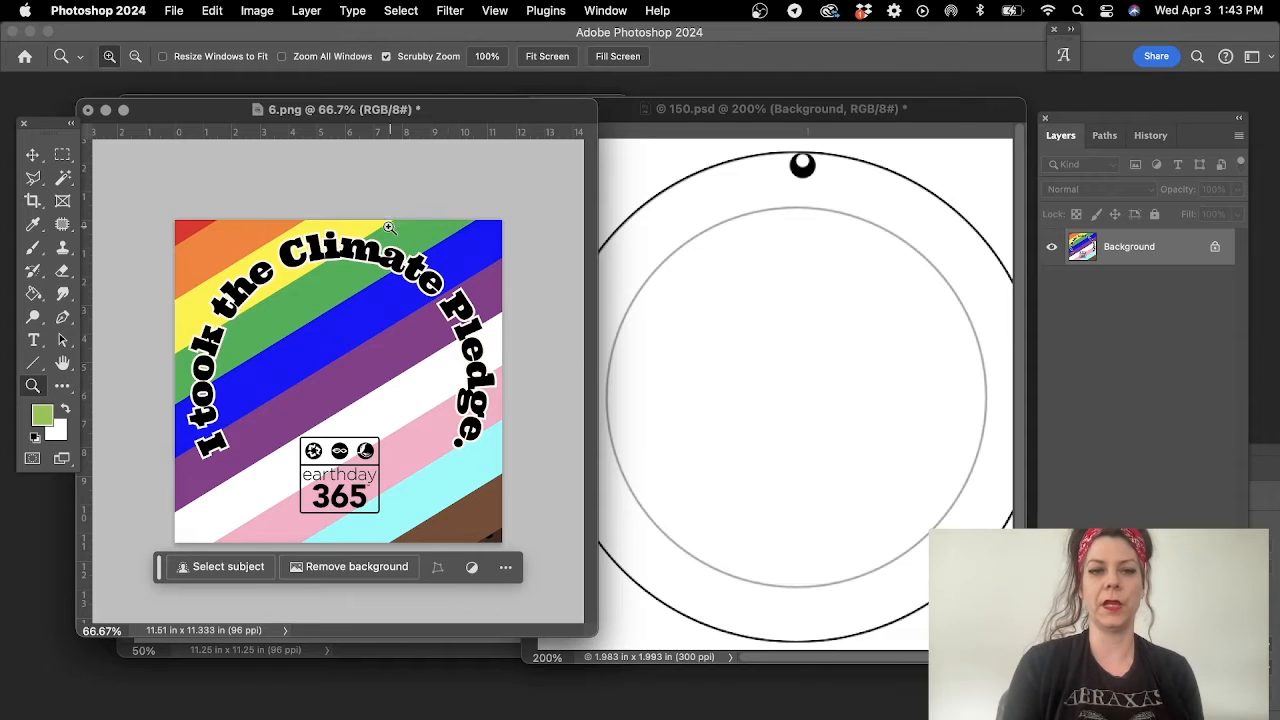
- Copy the rainbow artwork from 6.png into the 150.psd button template as a new layer
click(32, 153)
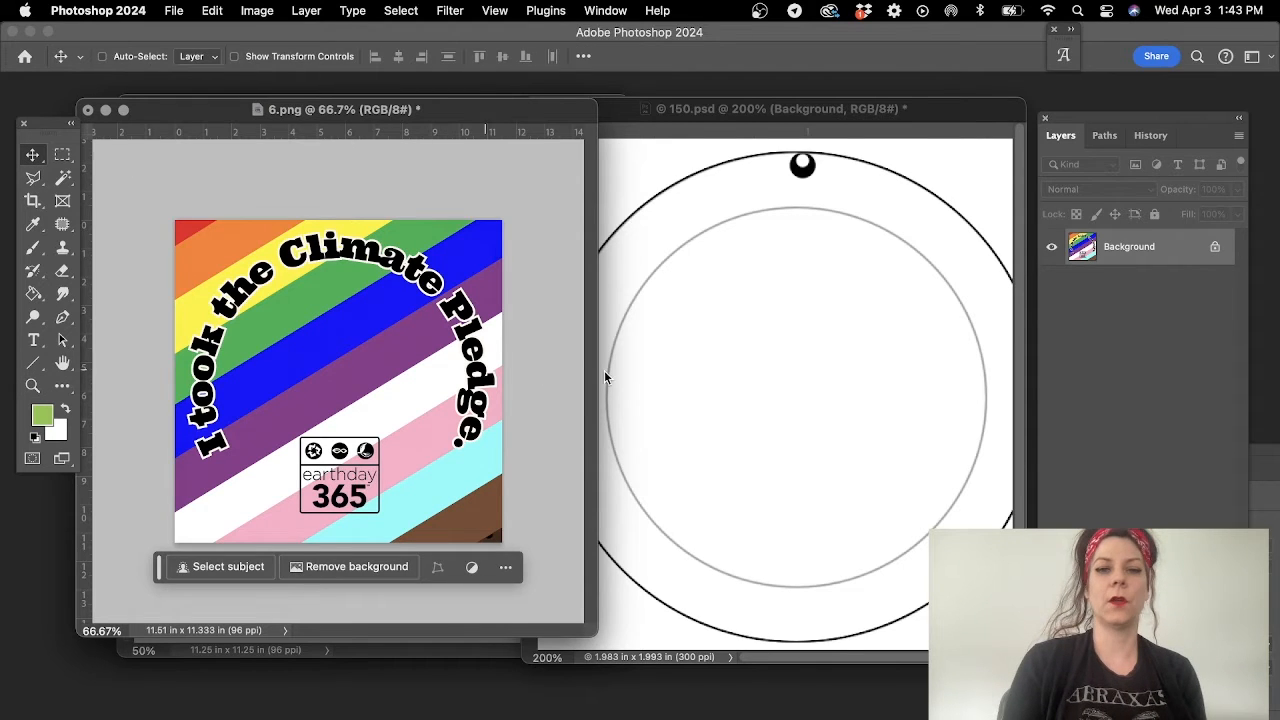
click(840, 290)
click(218, 260)
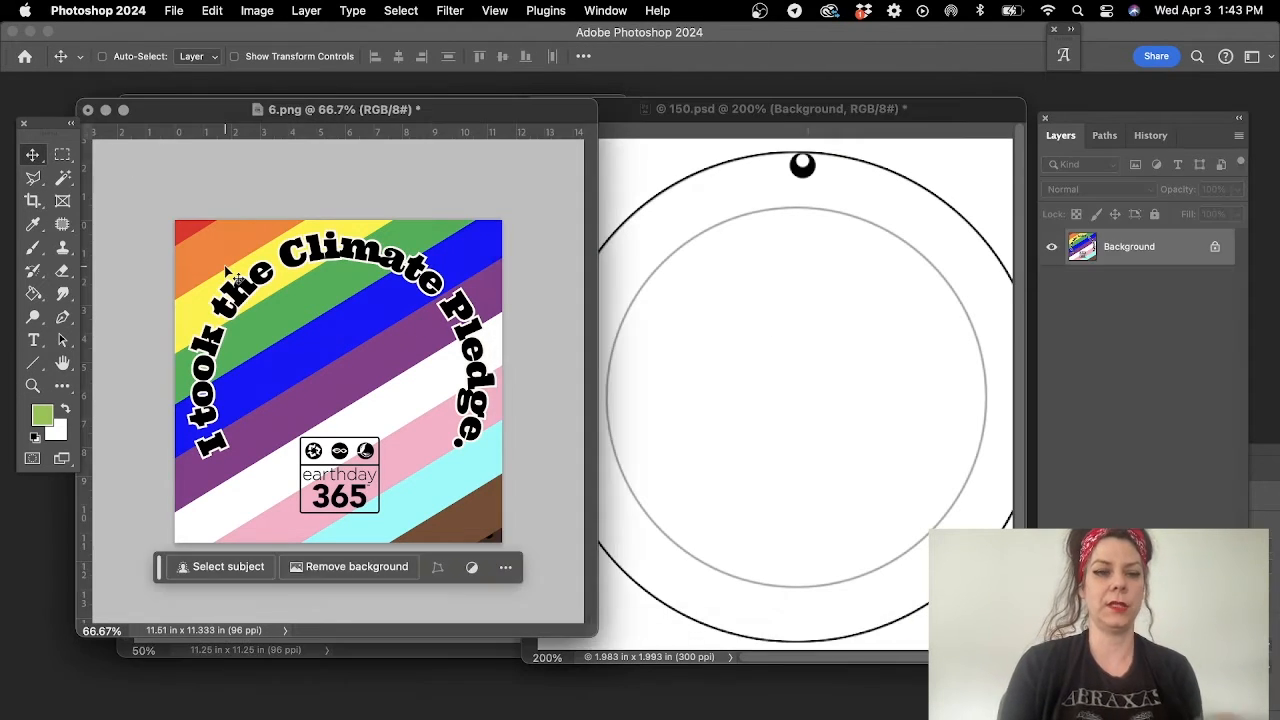
drag(228, 275, 894, 323)
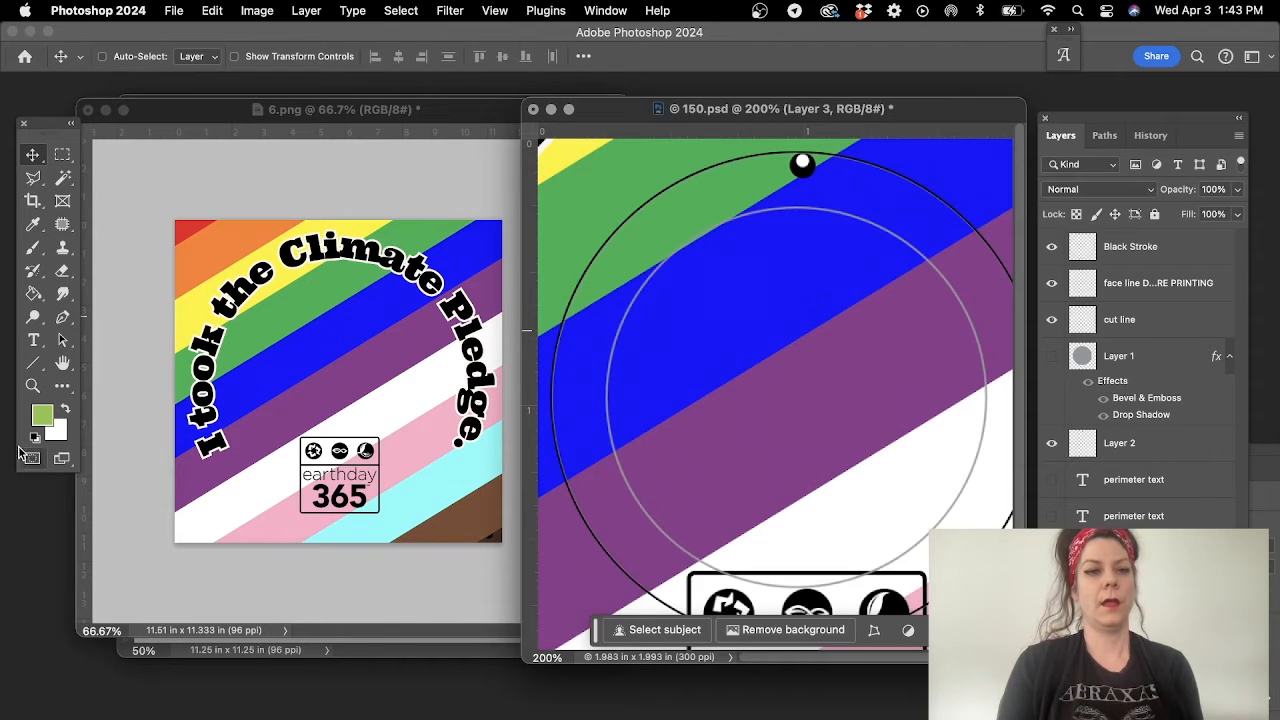
- Scale the copied artwork in 150.psd proportionally about its centre to about 43%, so it sits within the template's outer circle
click(33, 385)
alt+click(832, 400)
alt+click(832, 400)
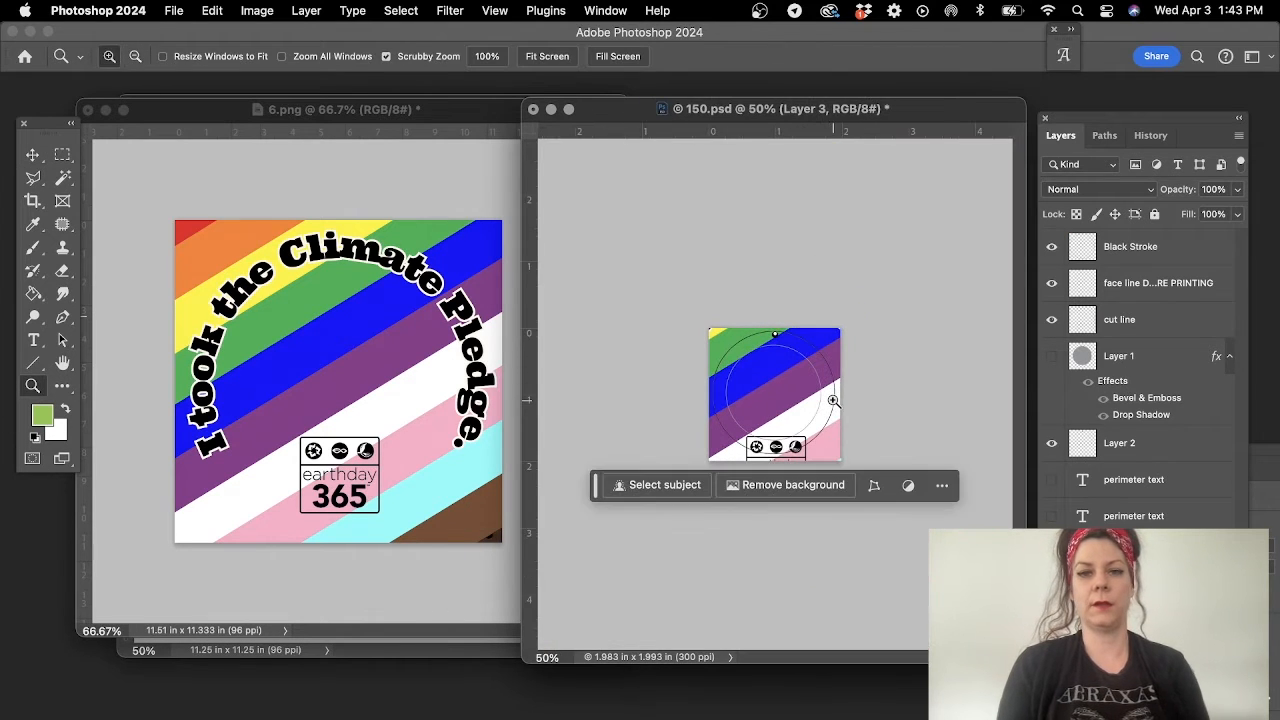
key(super+t)
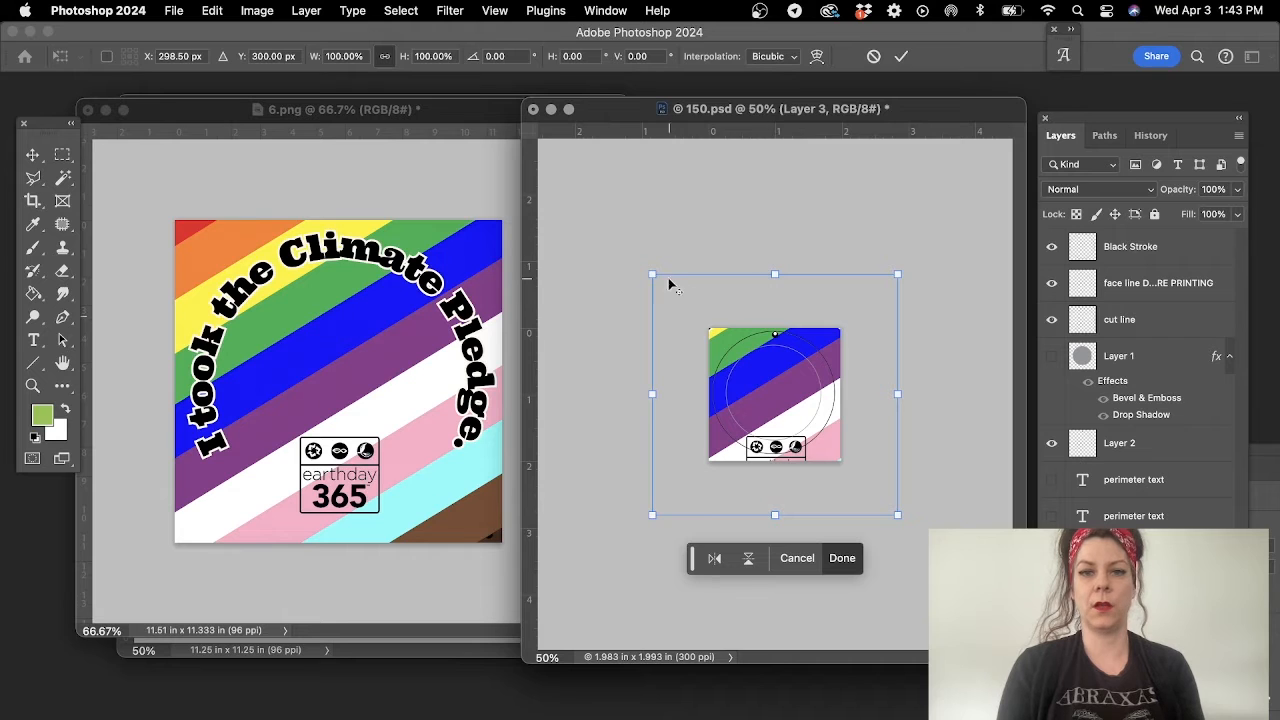
drag(652, 274, 729, 328)
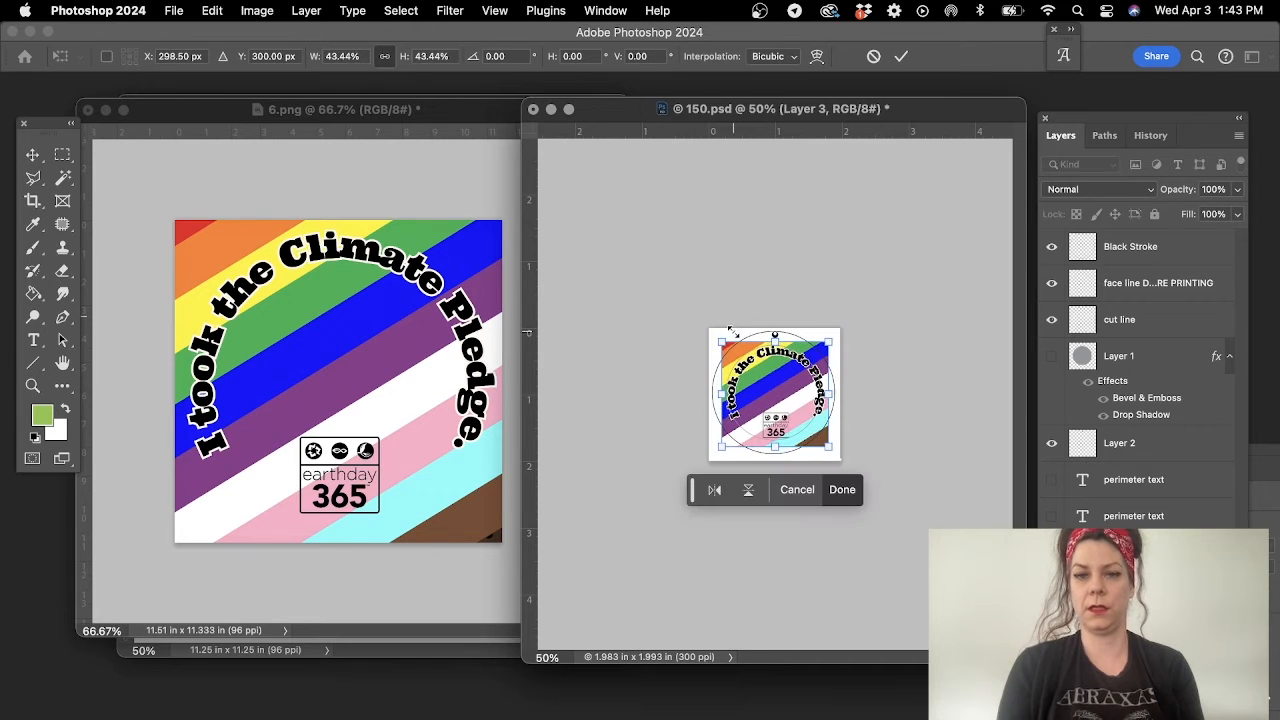
key(Return)
- Shrink the artwork layer slightly about its centre to bring the lettering closer to the template's inner circle
click(757, 366)
click(757, 366)
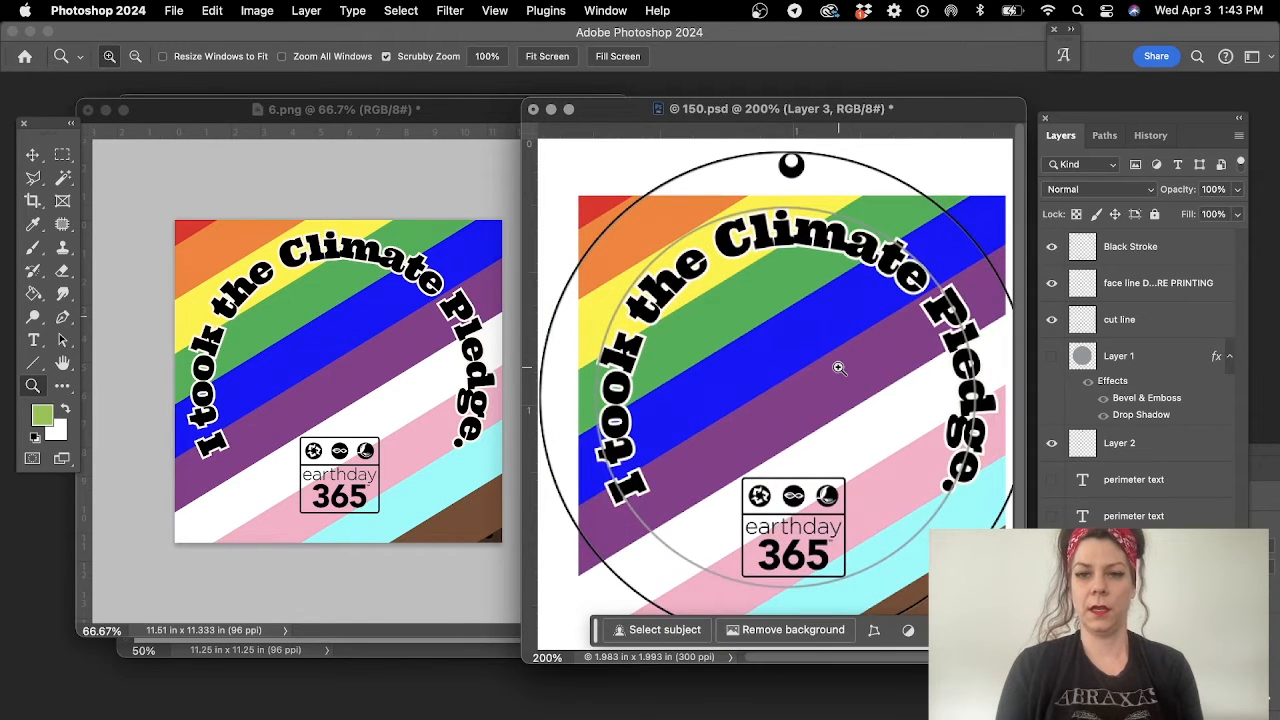
alt+click(771, 331)
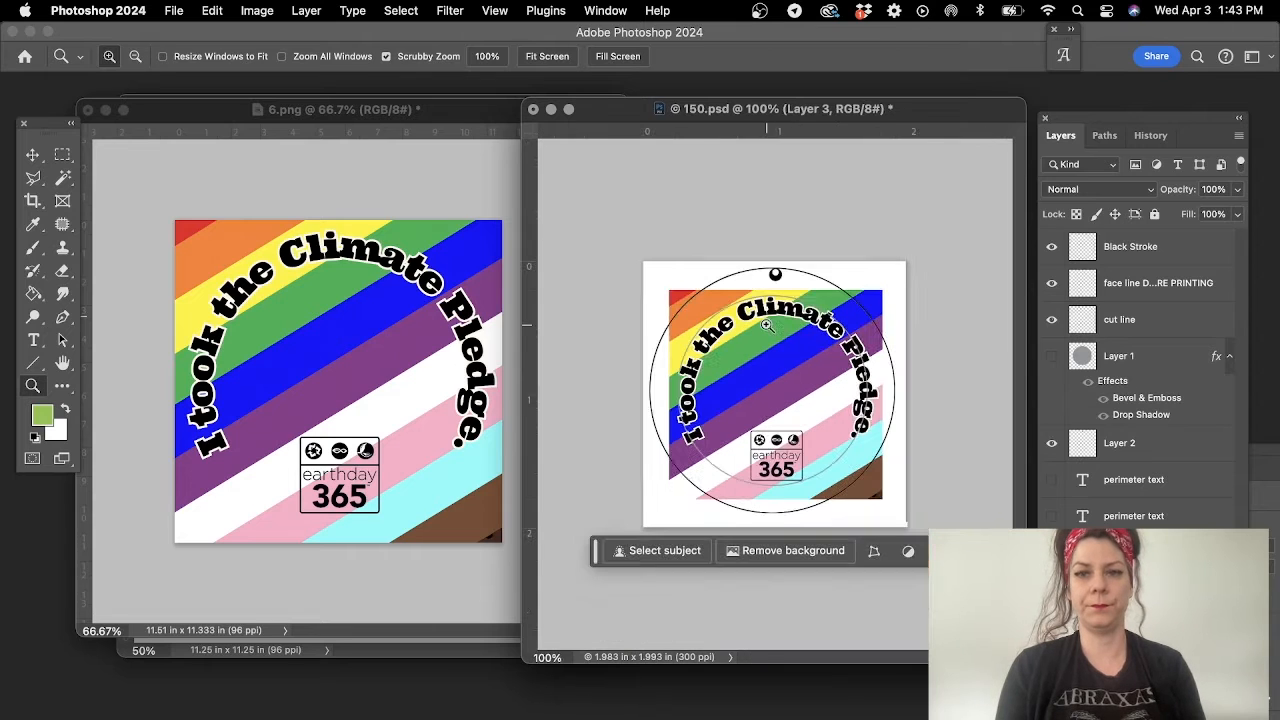
key(super+t)
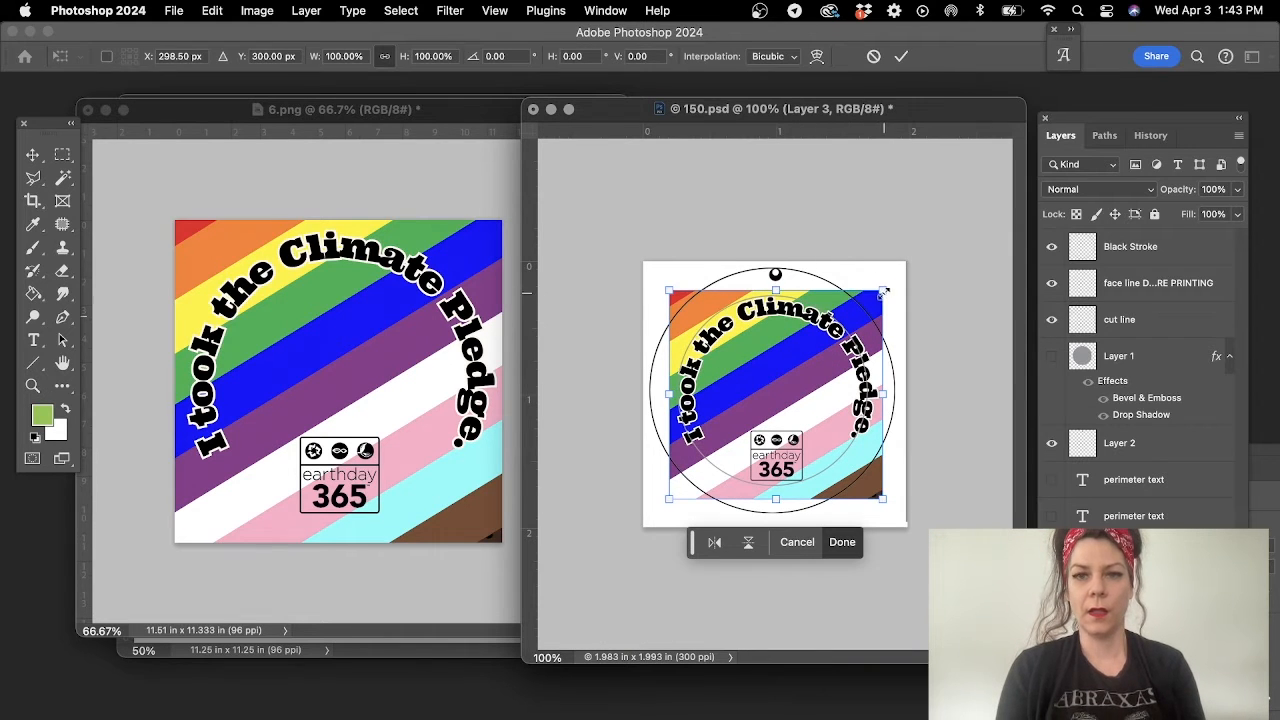
drag(884, 291, 872, 296)
key(Return)
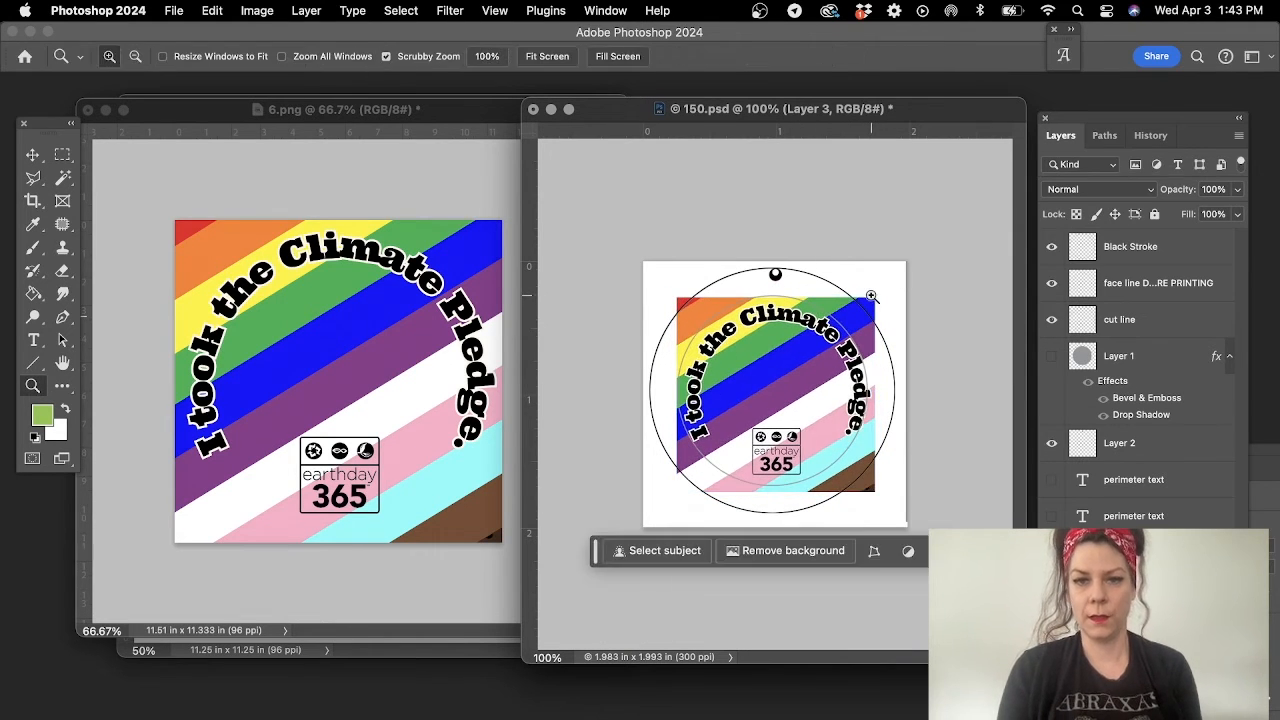
- Nudge the artwork layer left and up to centre it within the template's circles
click(33, 155)
key(Left)
key(Left)
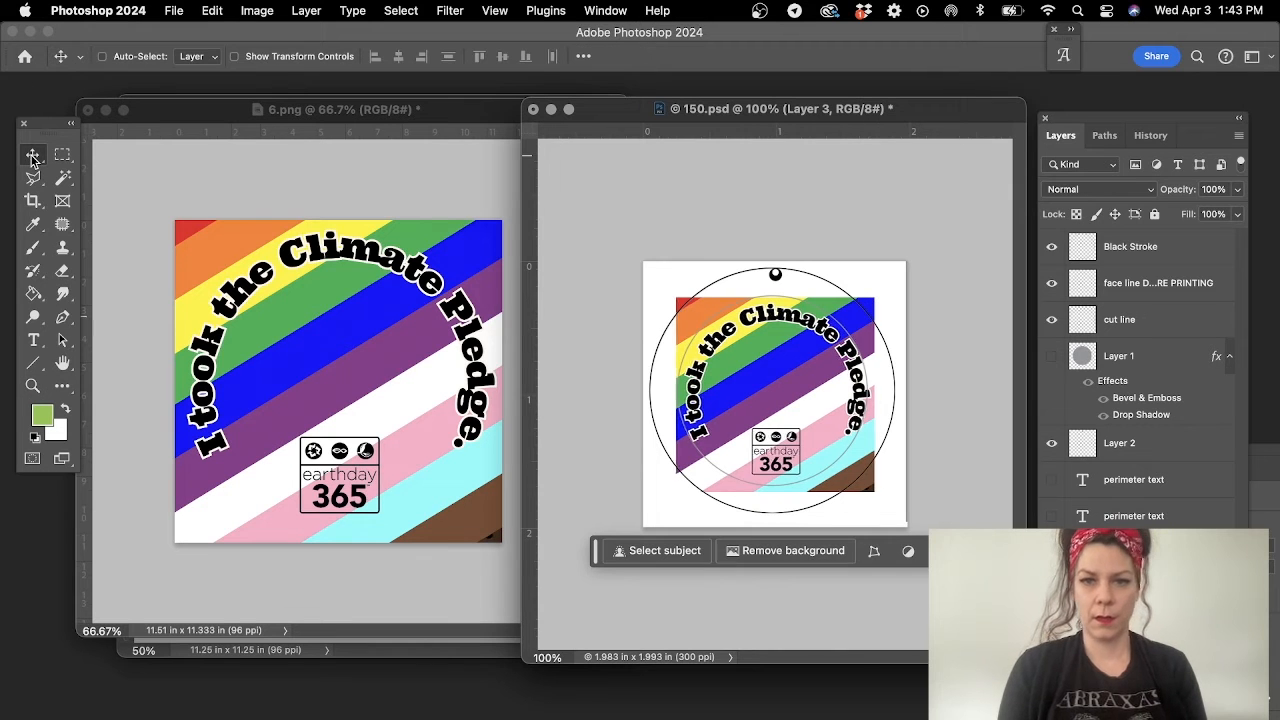
key(Left)
key(Left)
key(Up)
key(Up)
key(Up)
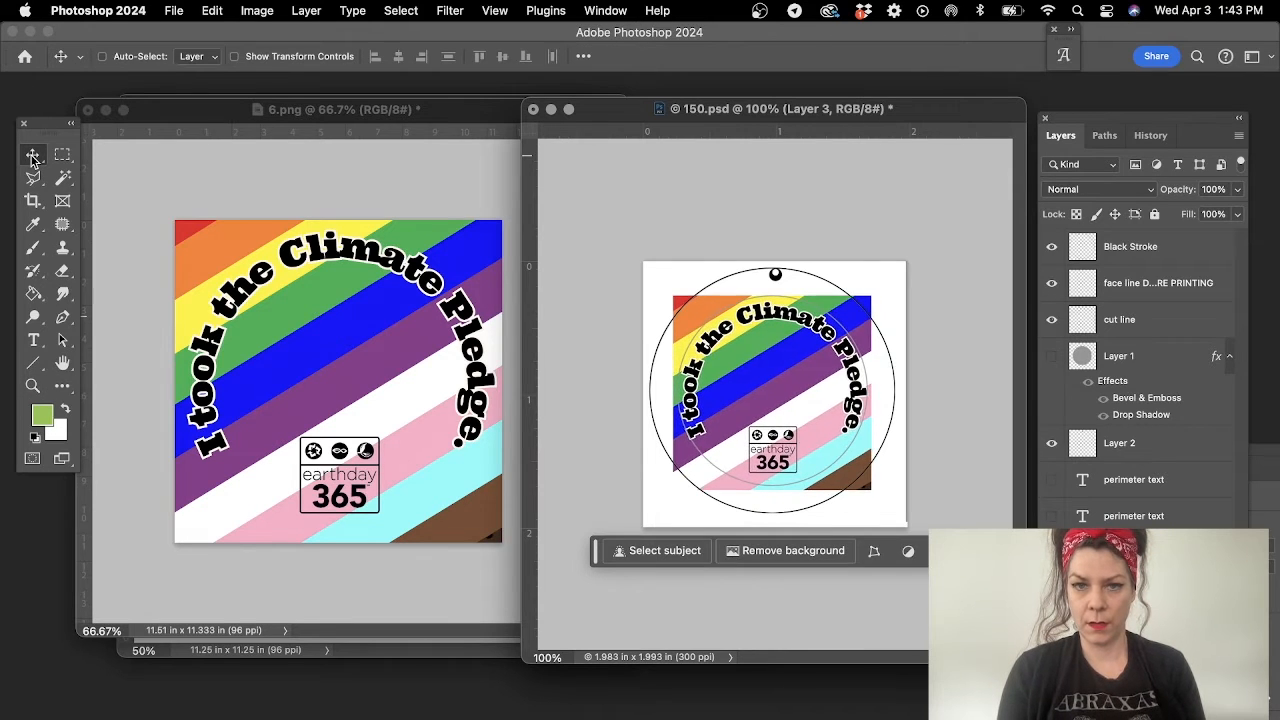
key(Left)
key(Up)
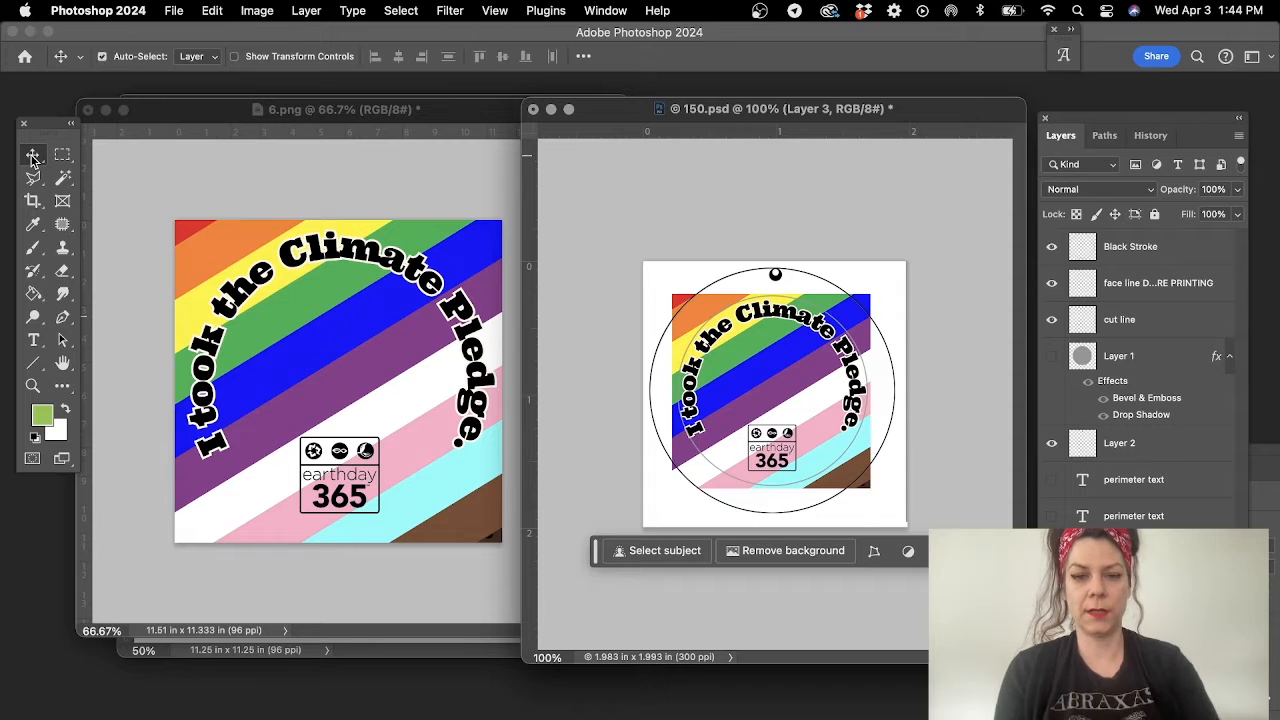
- Scale the artwork layer to about 95% about its centre and nudge it slightly right to align with the inner circle
key(super+t)
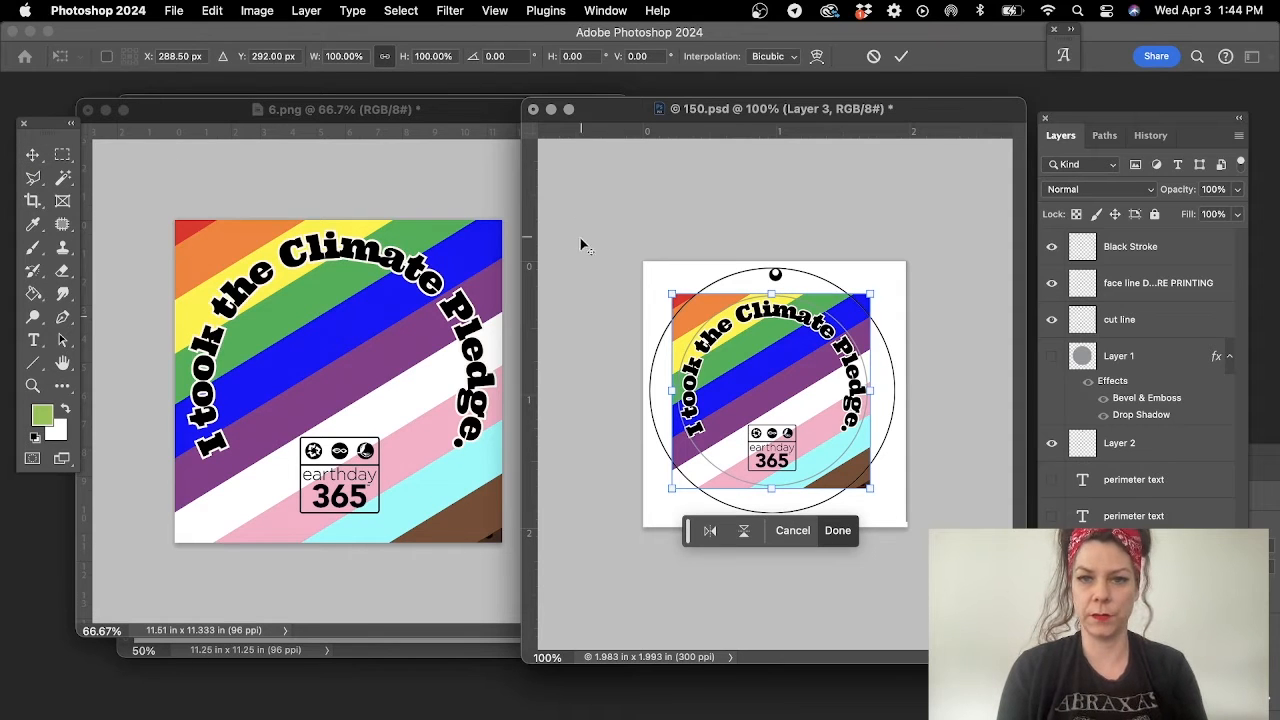
drag(672, 293, 677, 292)
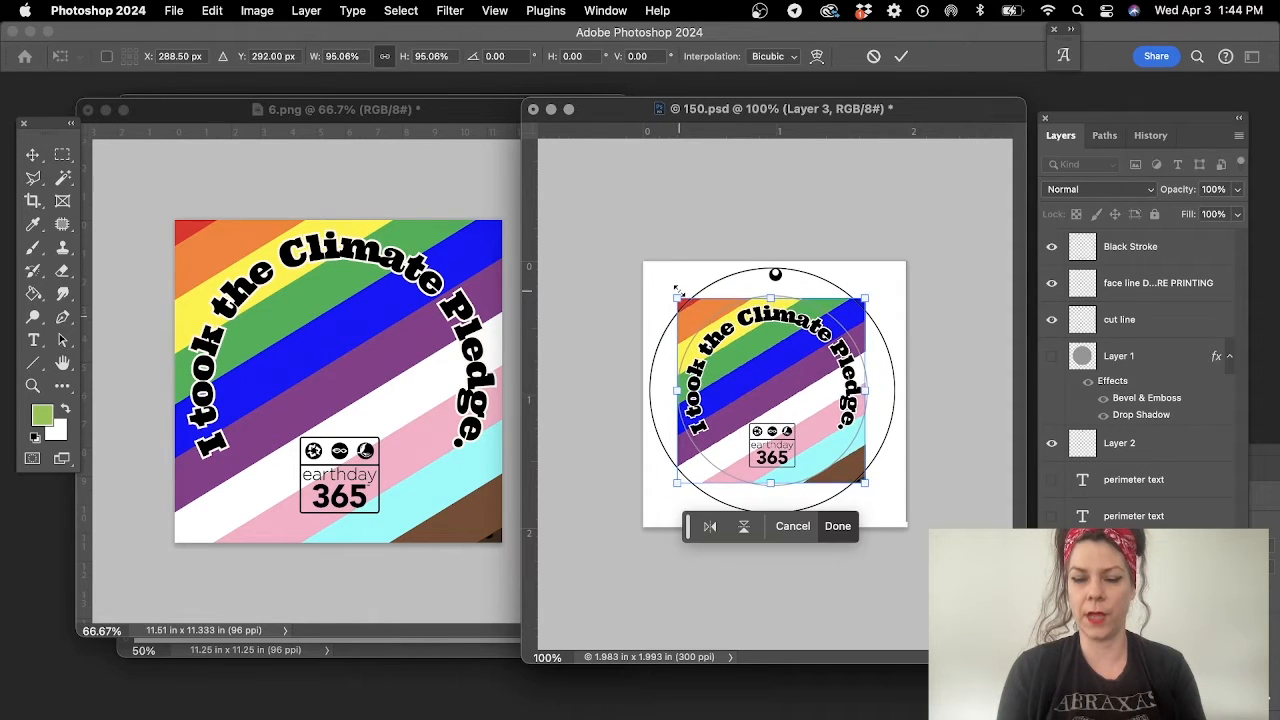
key(Return)
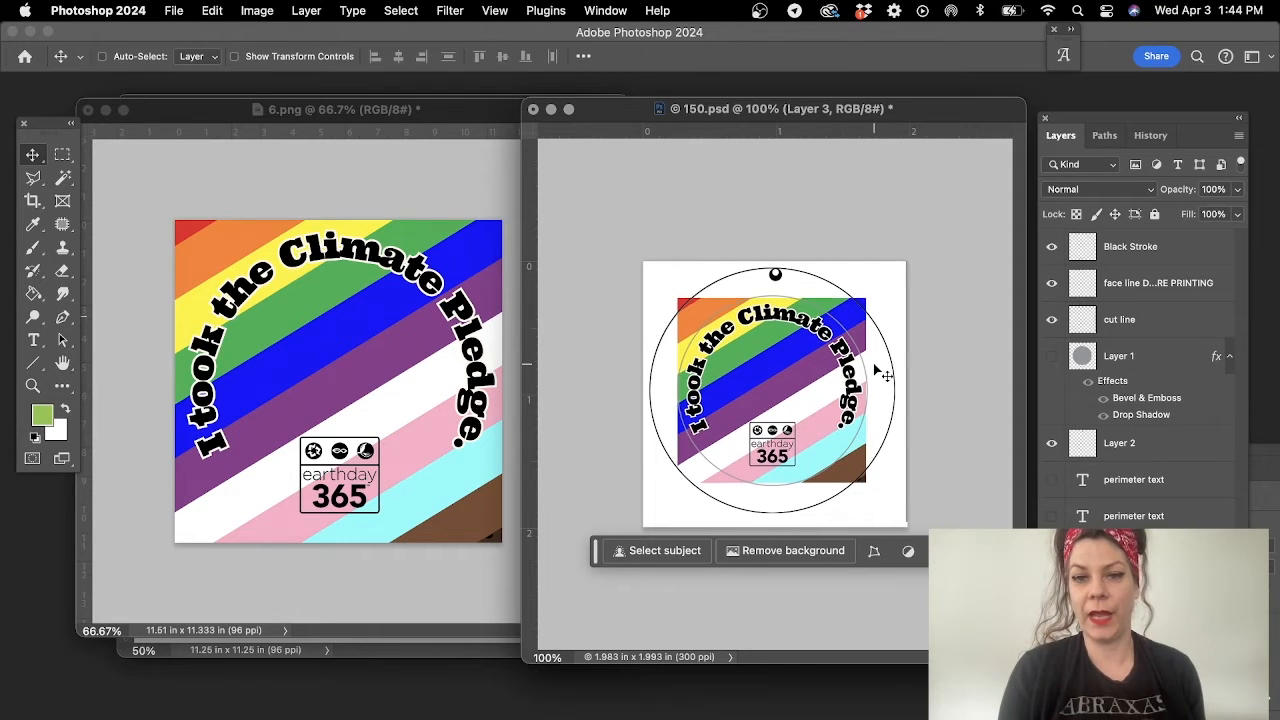
key(Right)
key(Right)
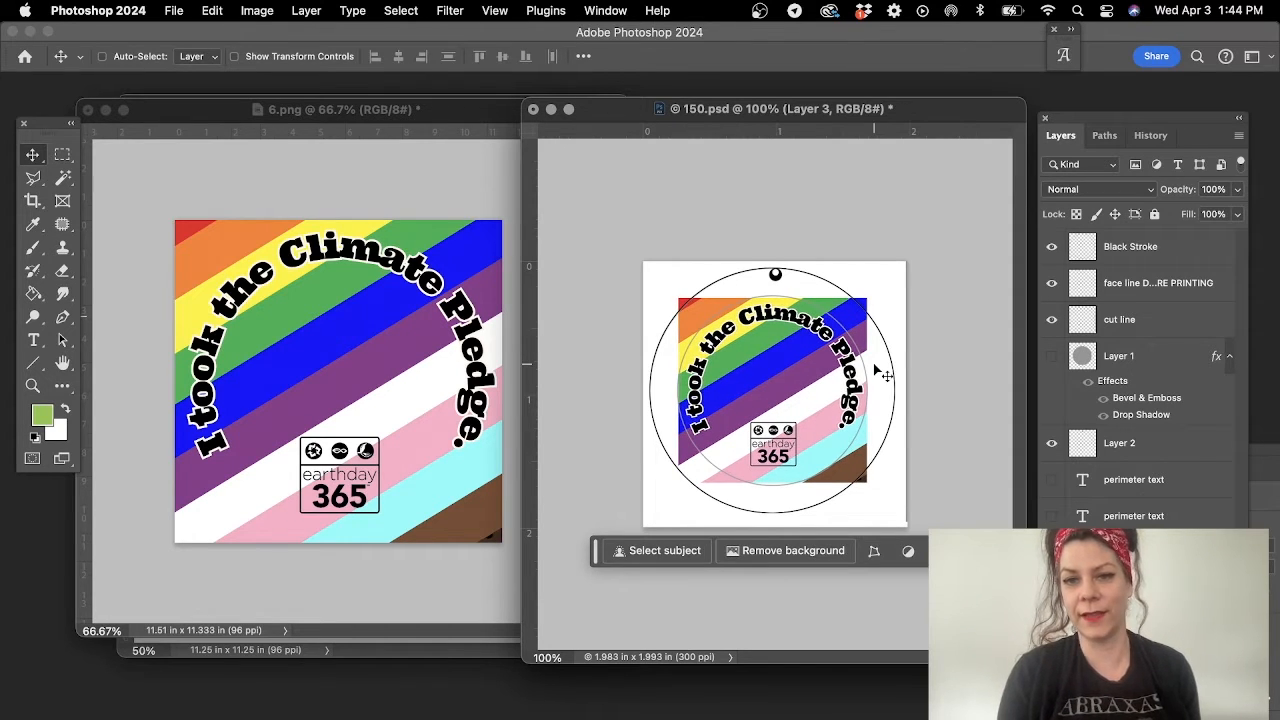
key(Right)
key(Right)
key(Left)
key(Left)
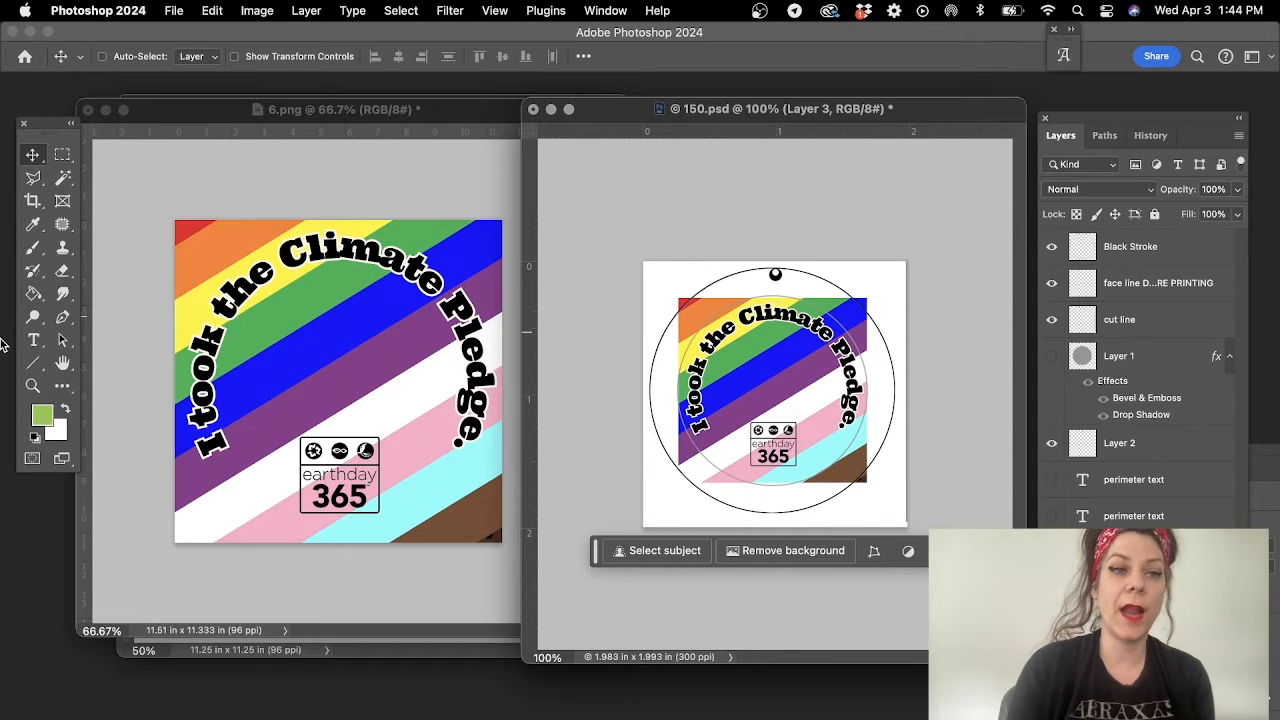
- Outline the purple diagonal stripe with the Polygonal Lasso, extending the selection past both sides of the artwork
click(33, 177)
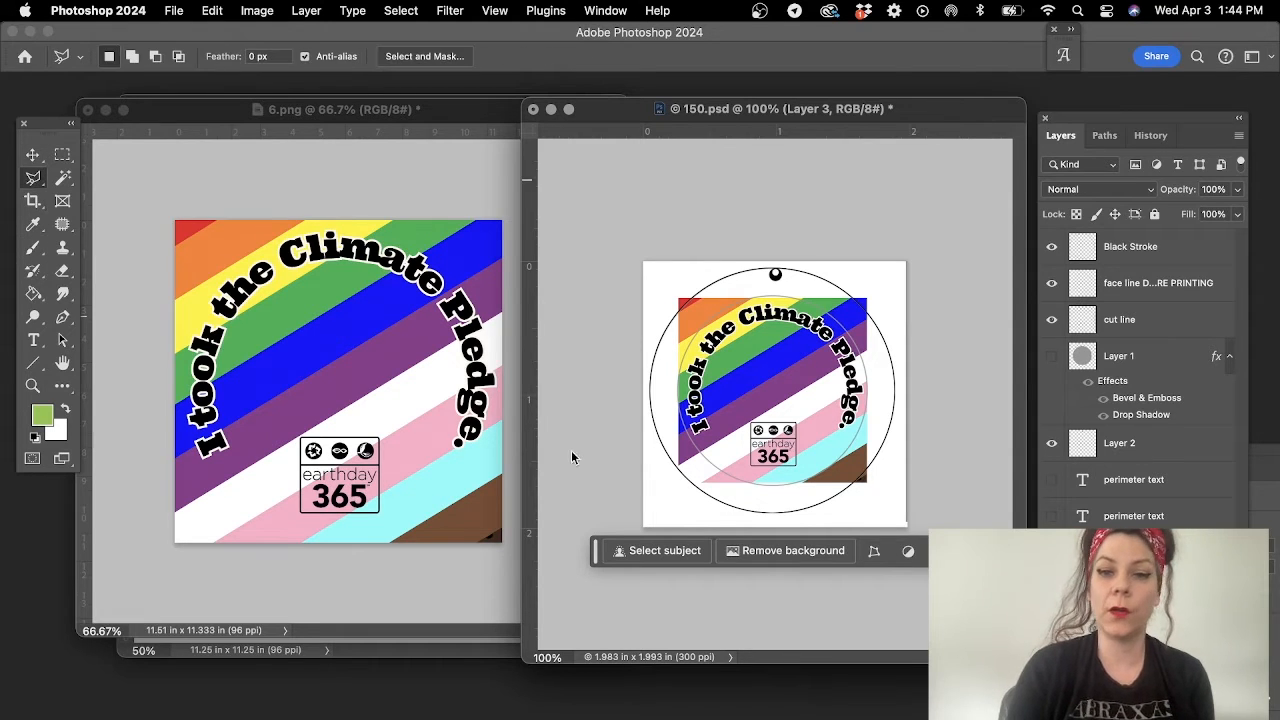
click(672, 436)
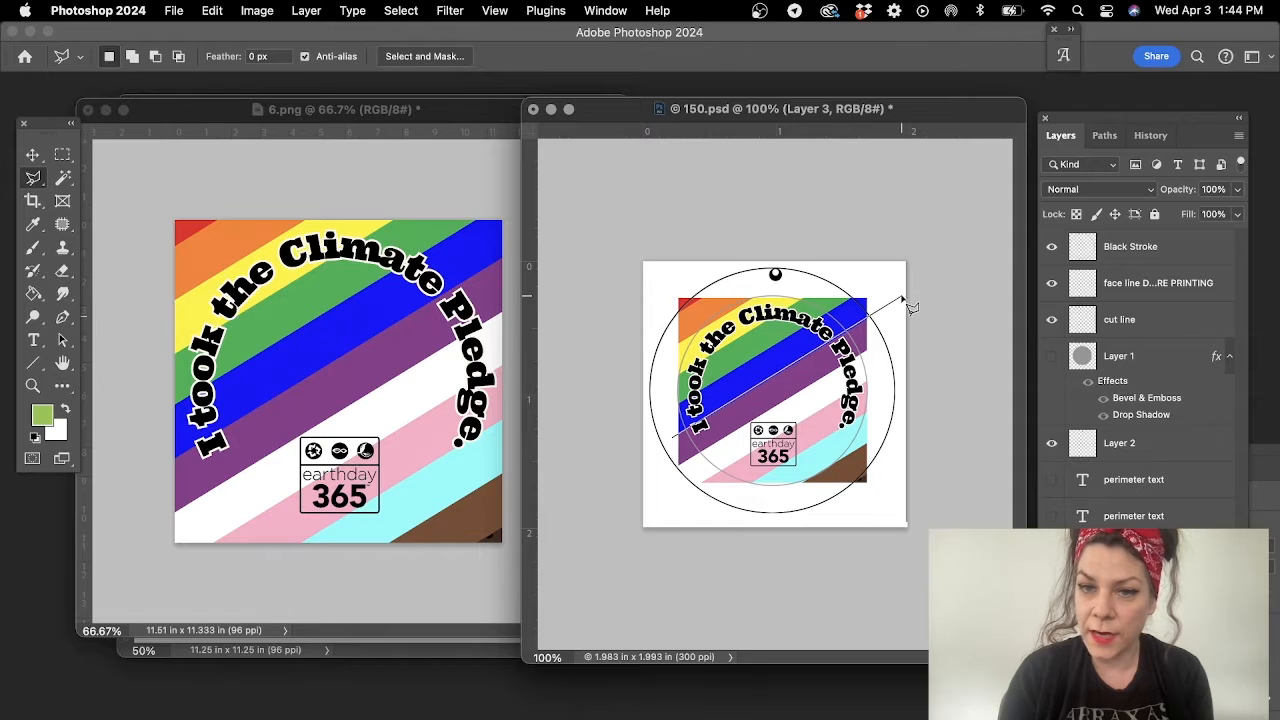
click(897, 303)
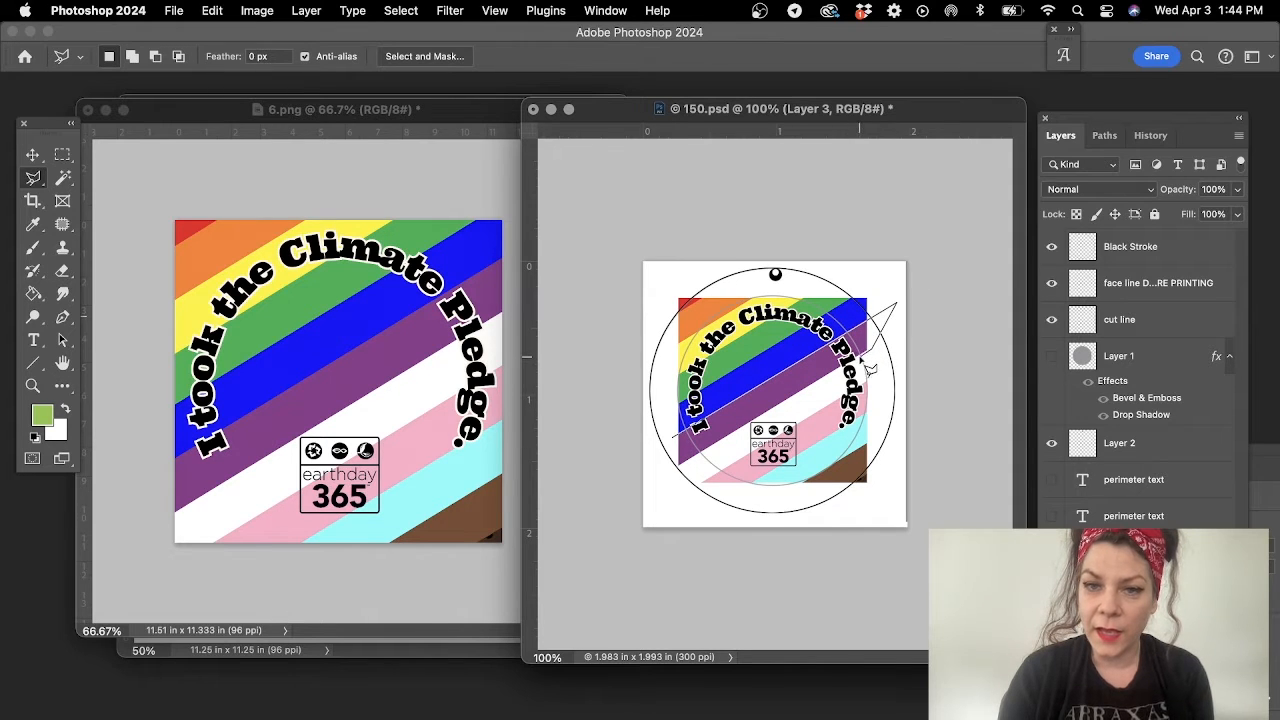
click(661, 476)
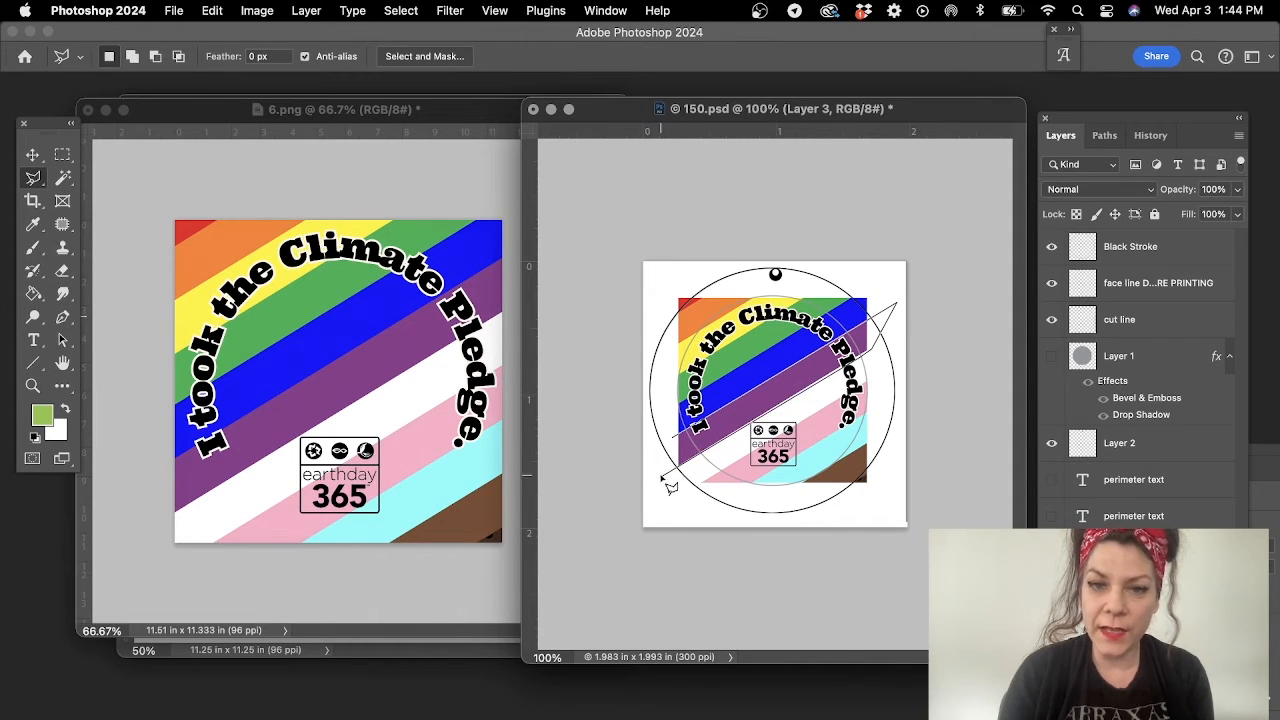
click(670, 438)
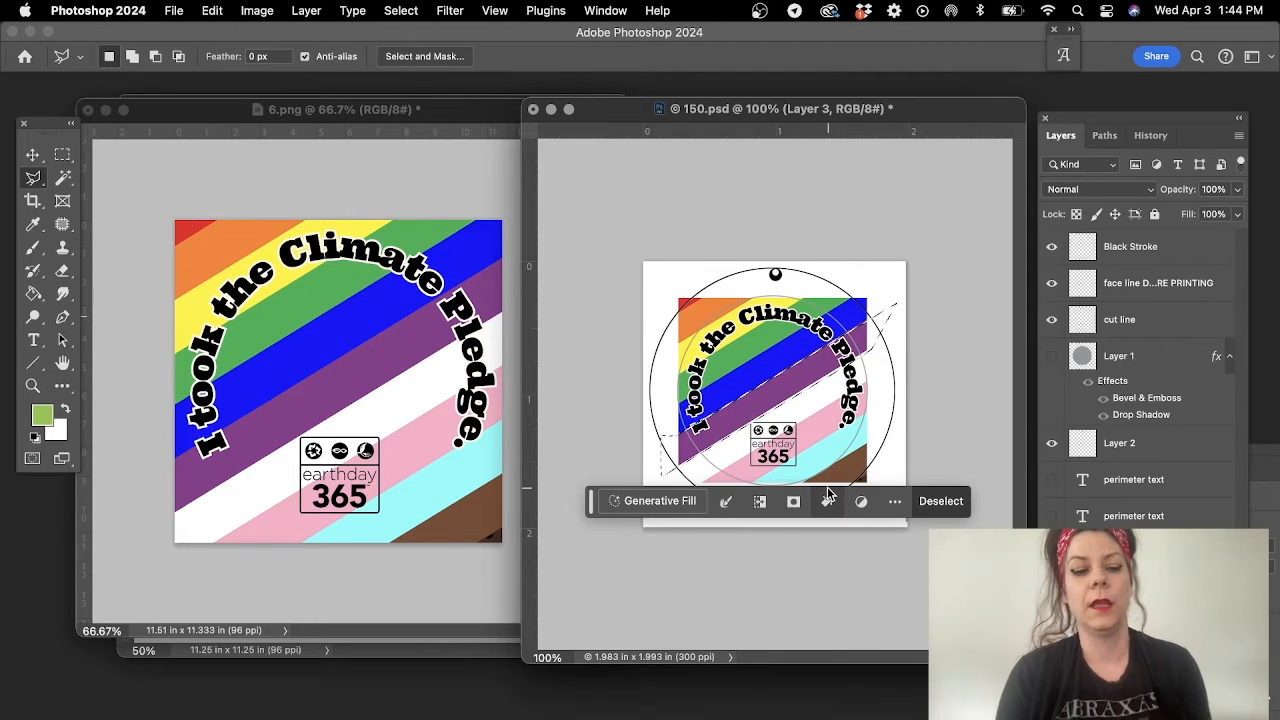
- Clear the stripe selection and delete the placed artwork layer from 150.psd
key(super+d)
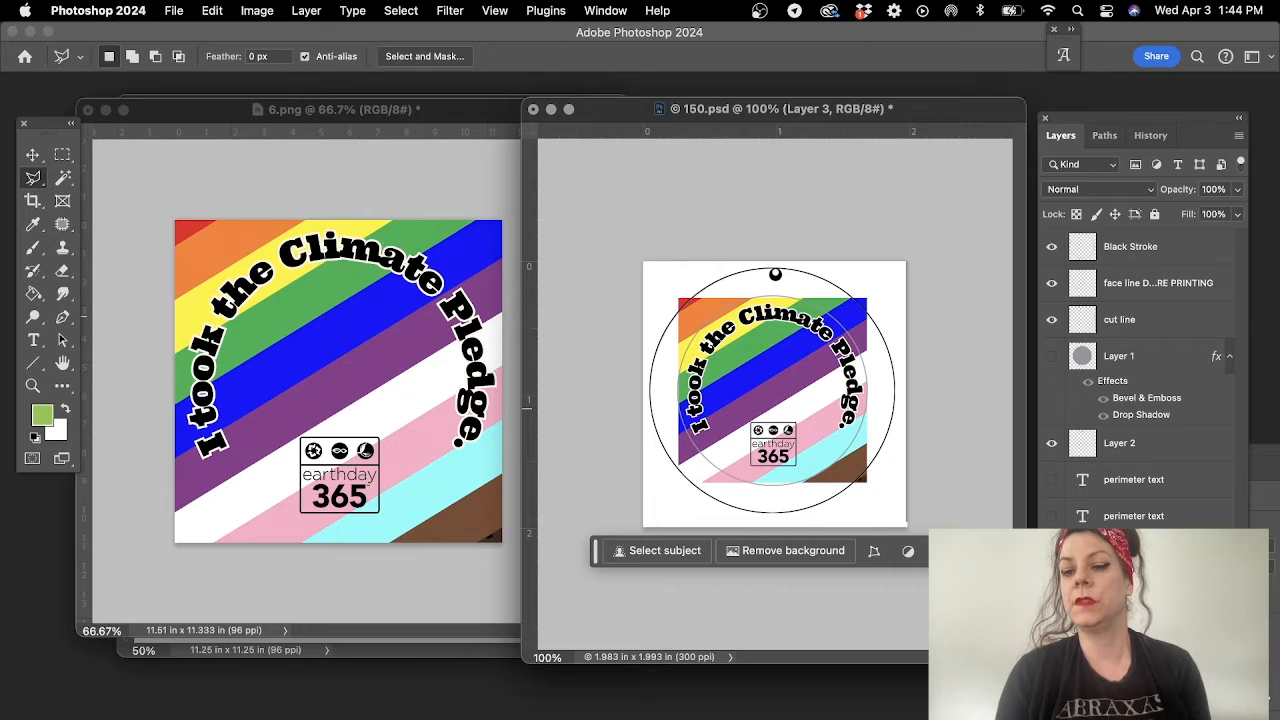
key(BackSpace)
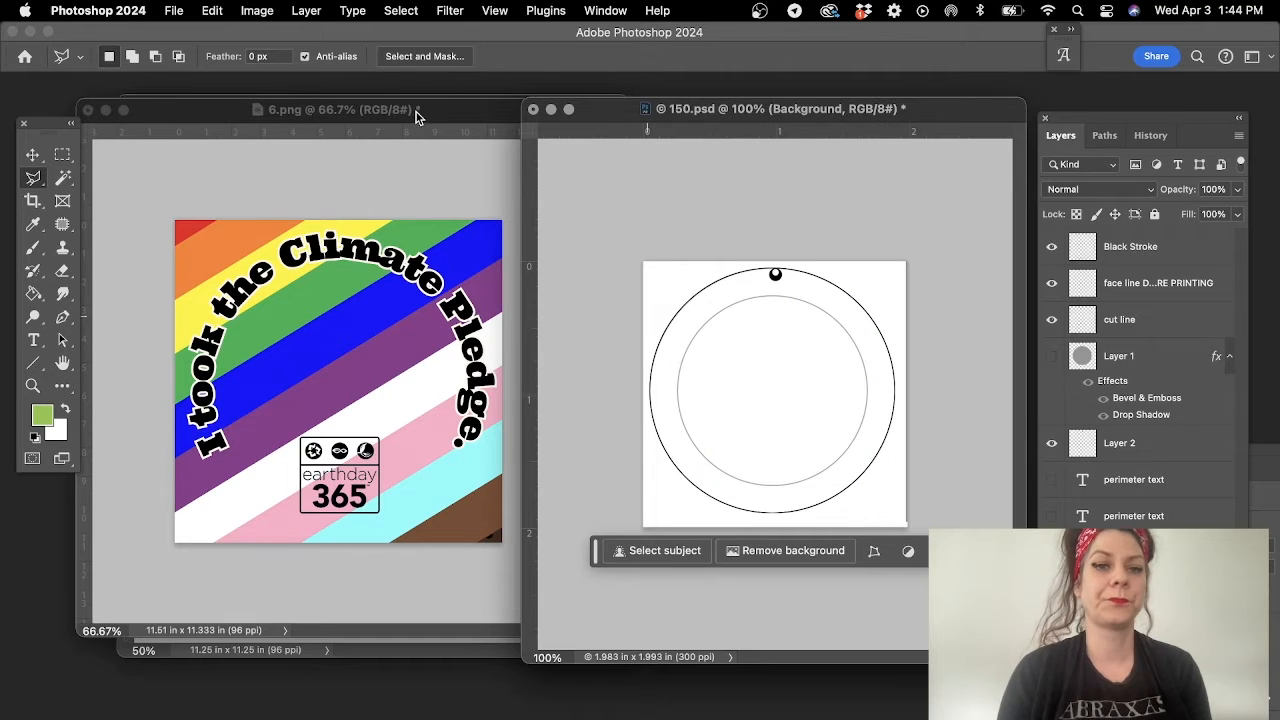
- Extend the 6.png canvas evenly on all sides to about 13.59 × 13.52 in using Generative Expand with the prompt "expand background"
click(416, 112)
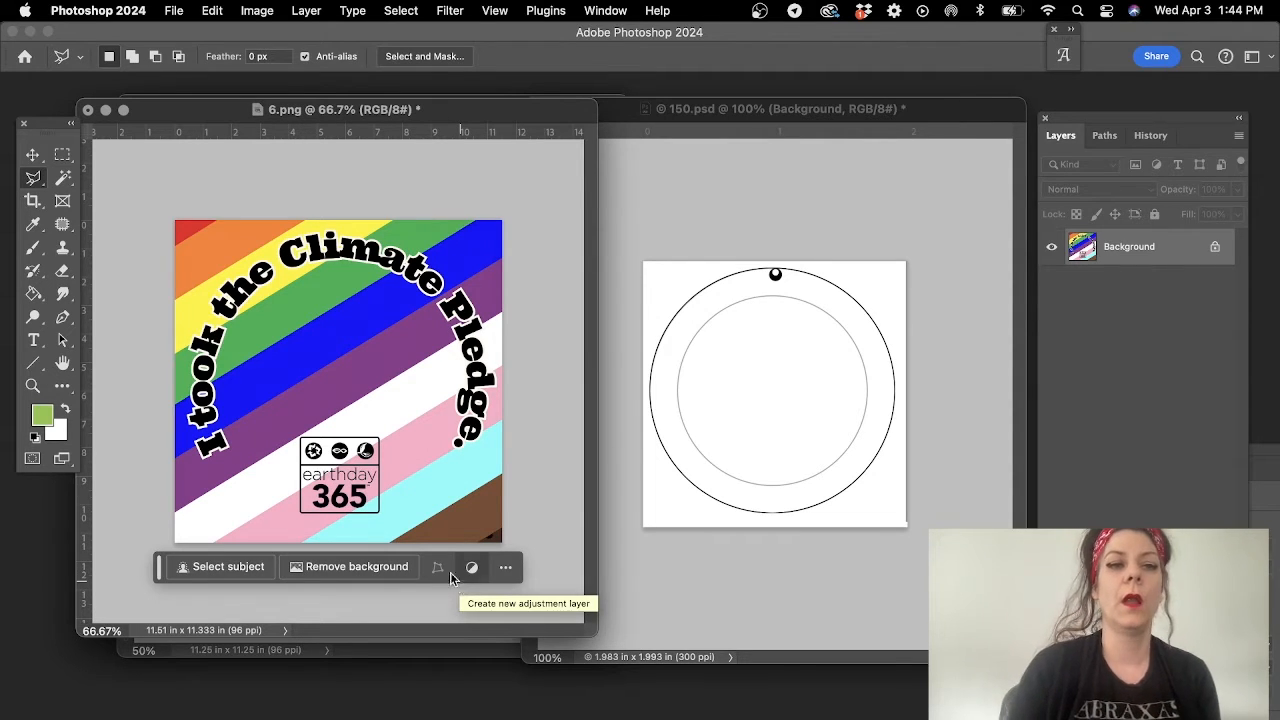
click(34, 203)
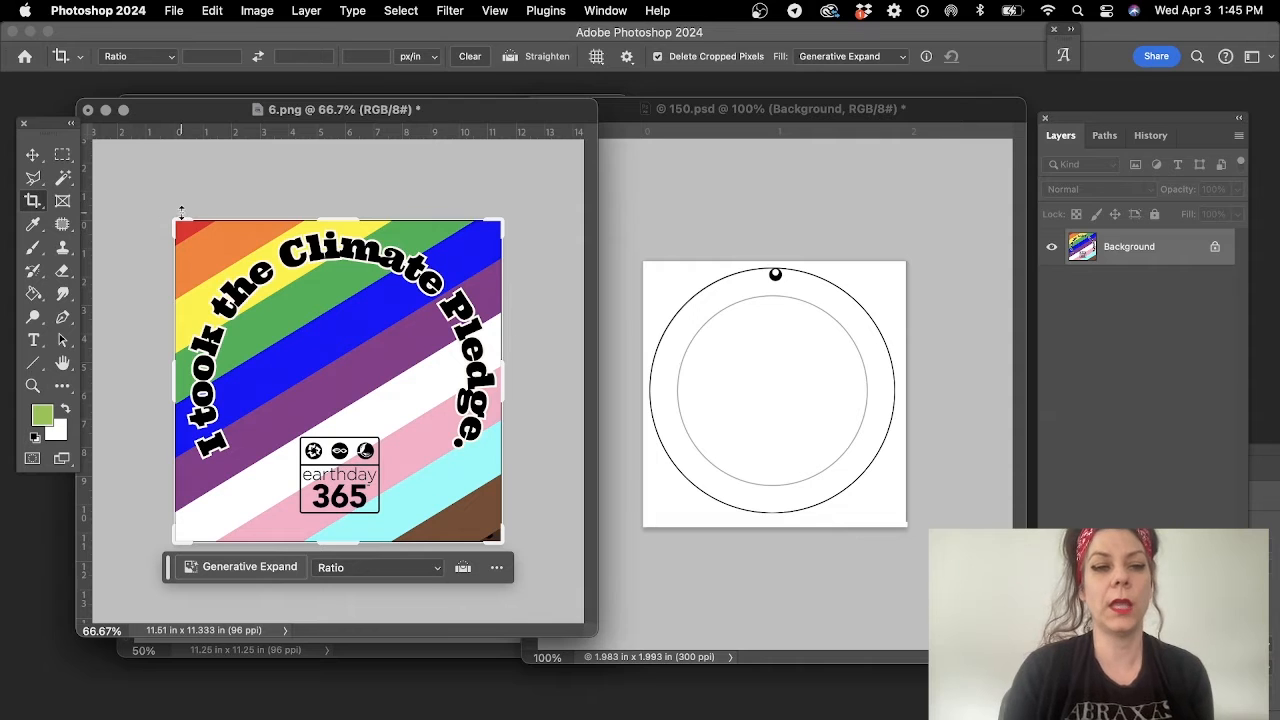
drag(181, 212, 149, 185)
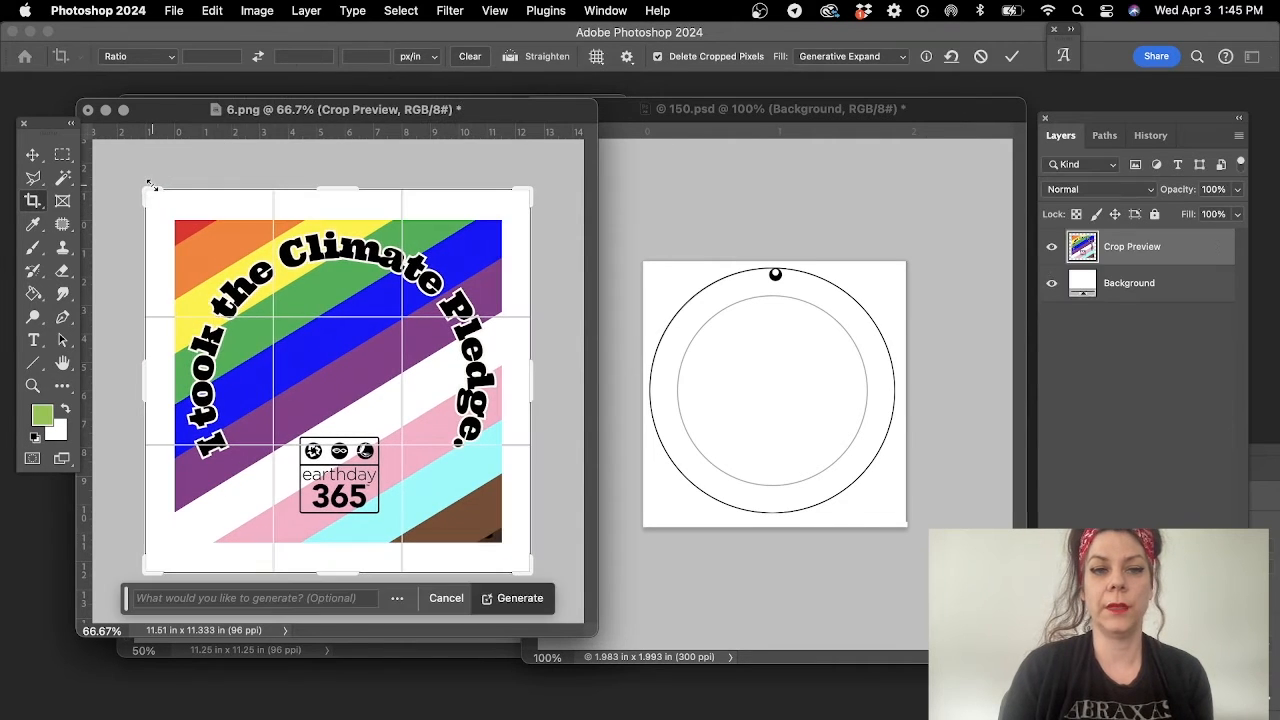
click(252, 600)
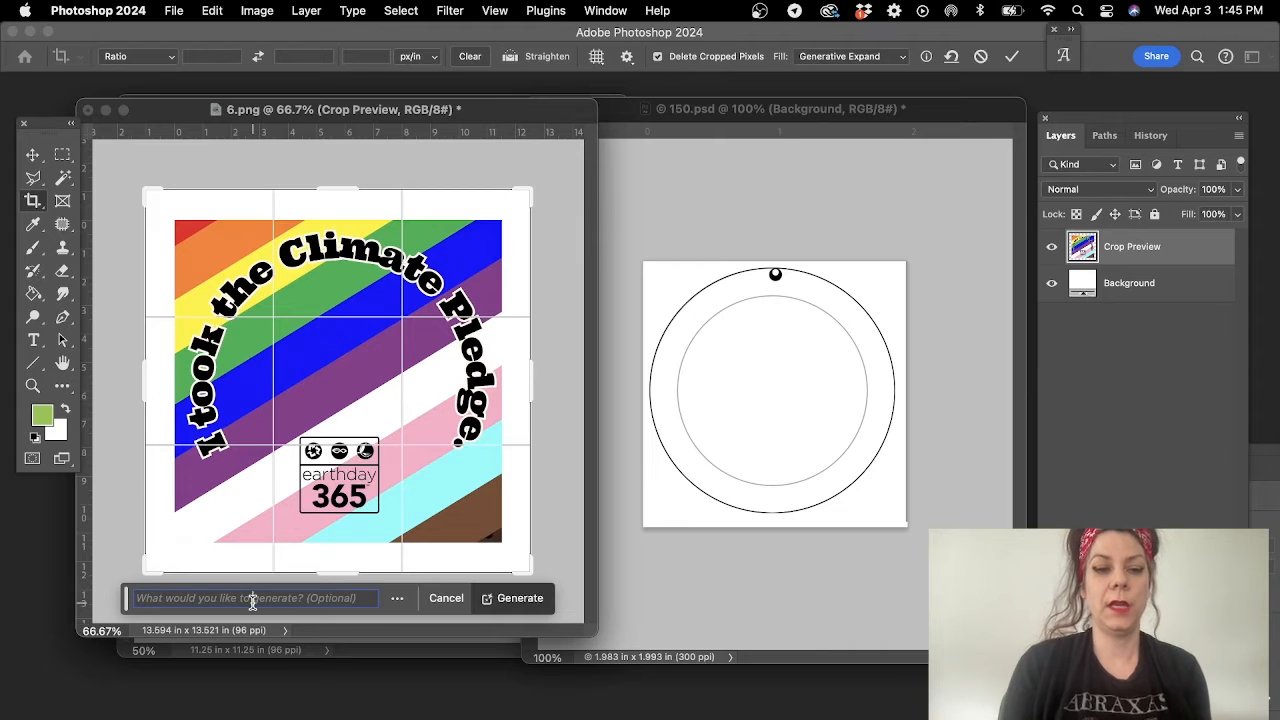
text(ex)
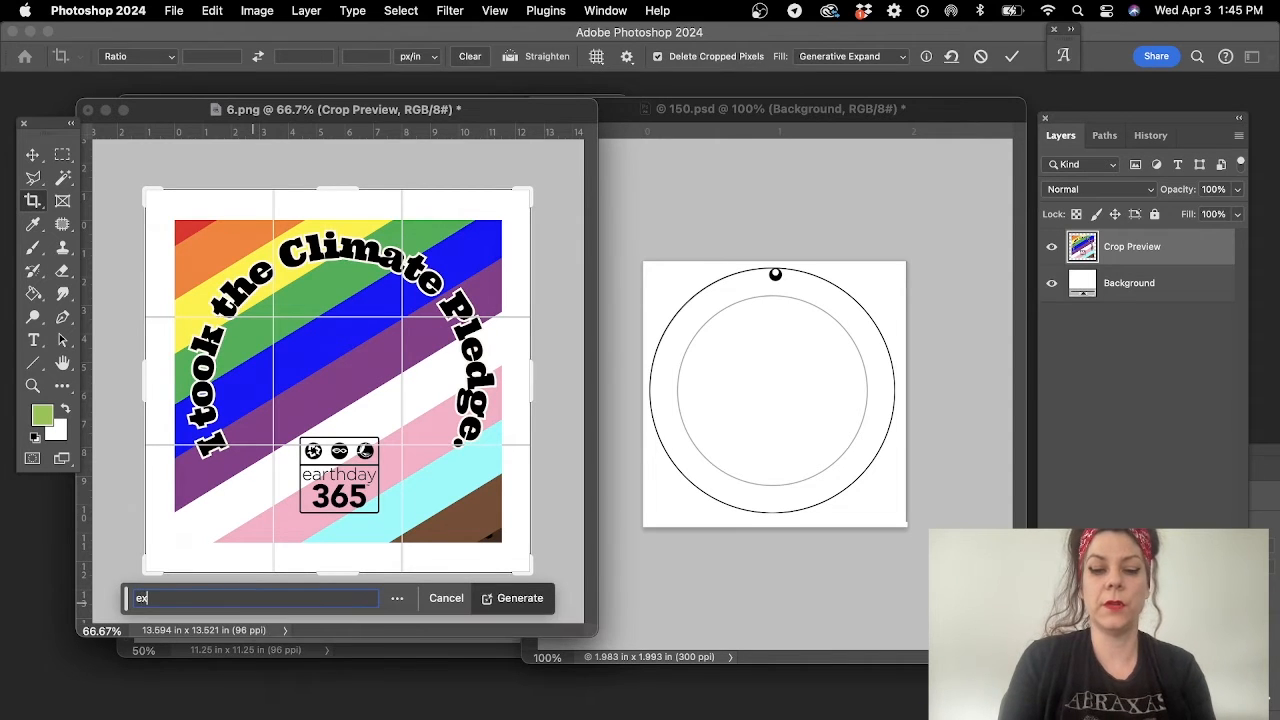
text(pand background)
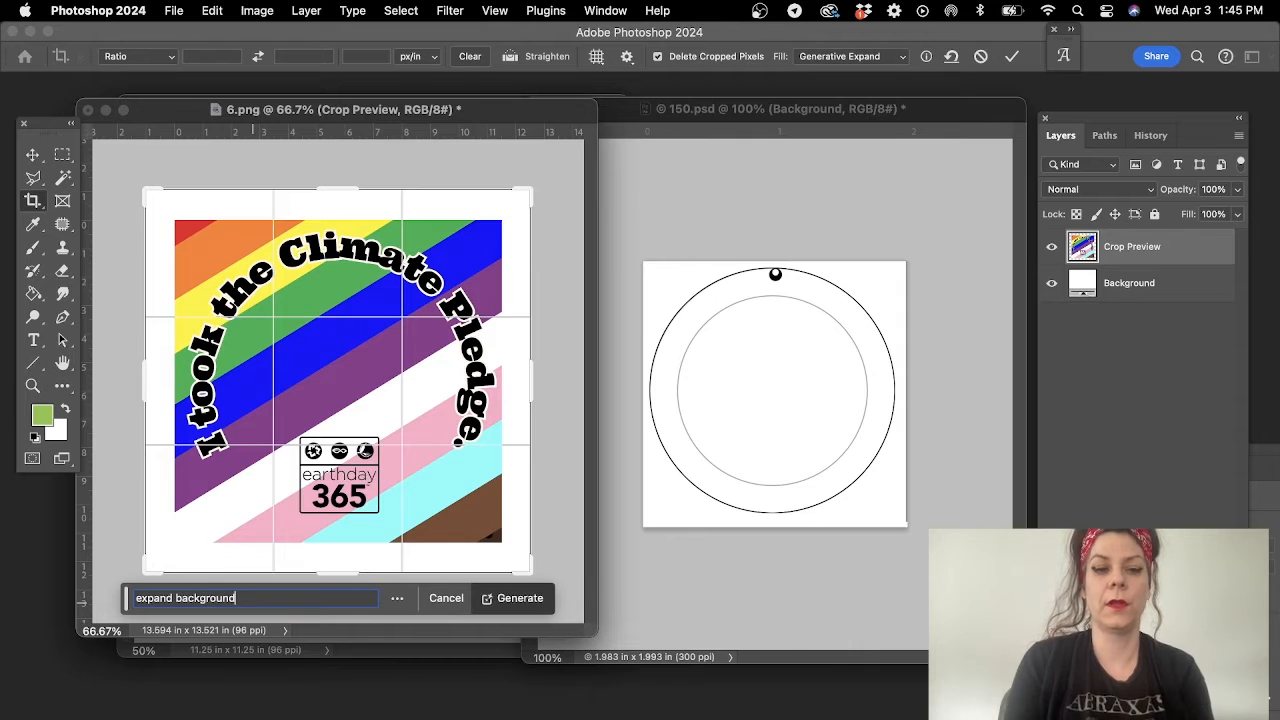
key(Return)
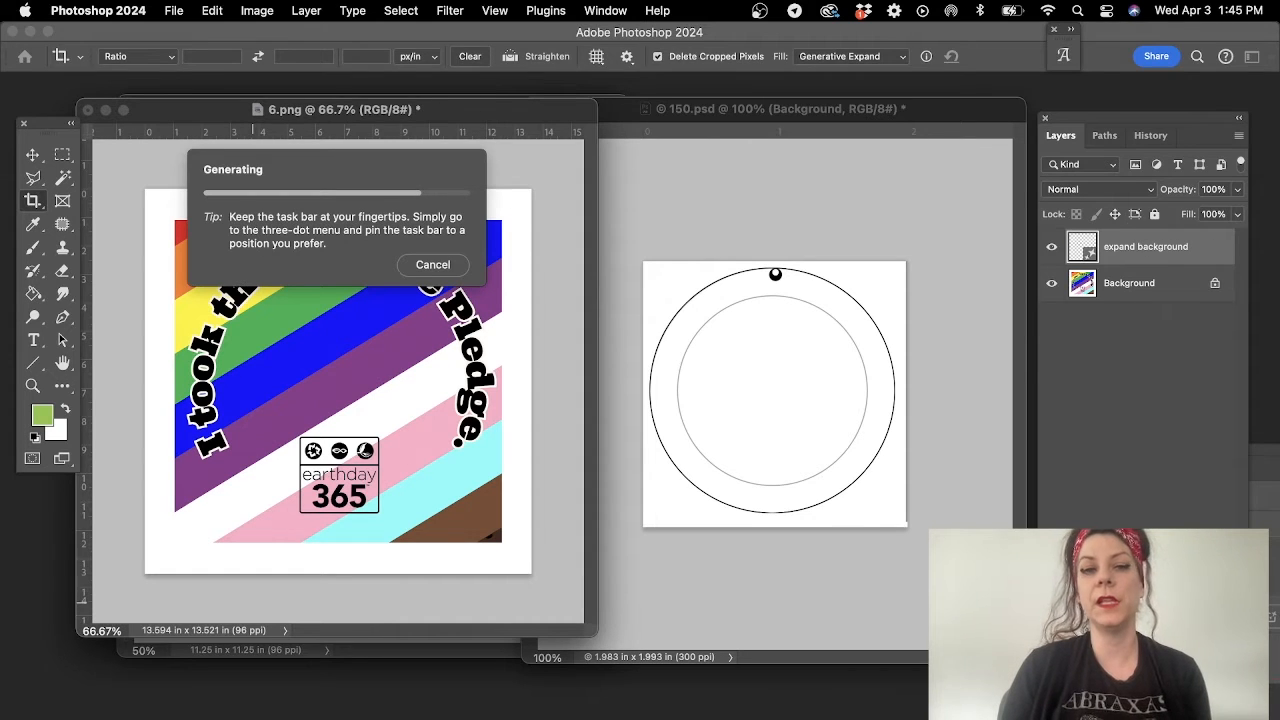
- Undo the last canvas expansion and extend 6.png evenly to about 12.87 × 12.54 in using Generative Expand with the prompt "expand background"
key(super+z)
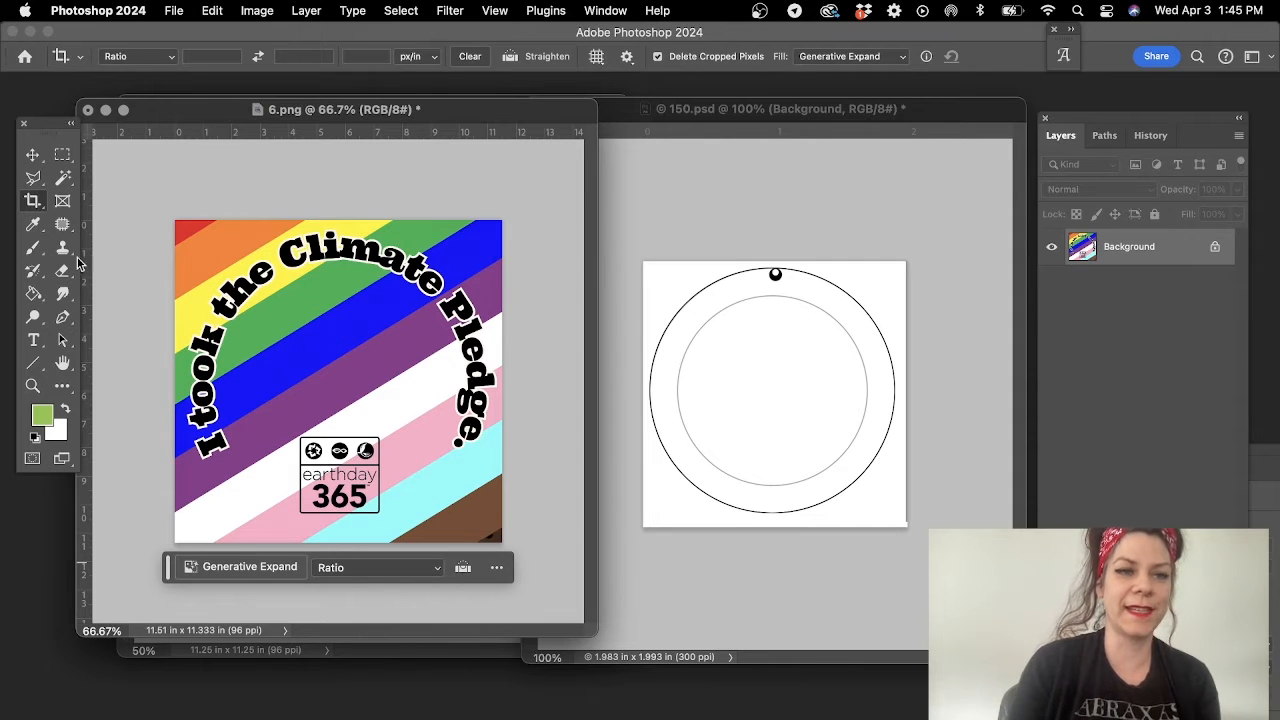
click(33, 200)
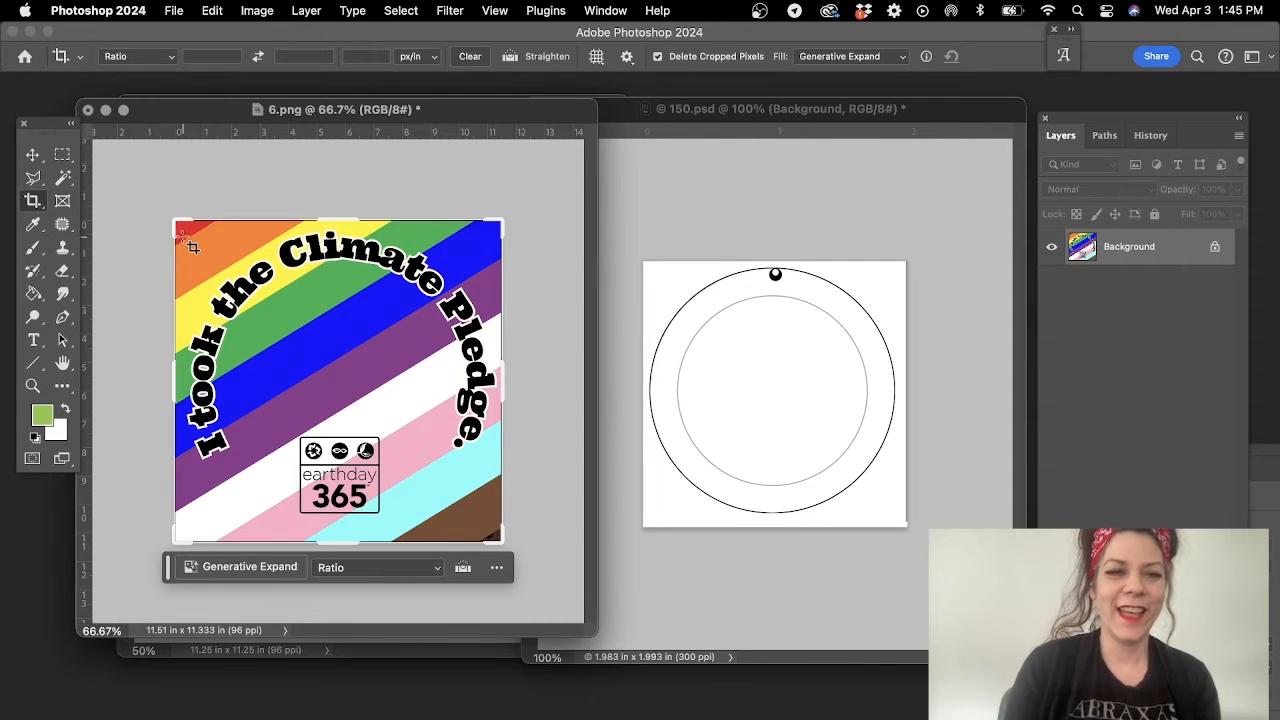
drag(177, 222, 156, 206)
click(271, 583)
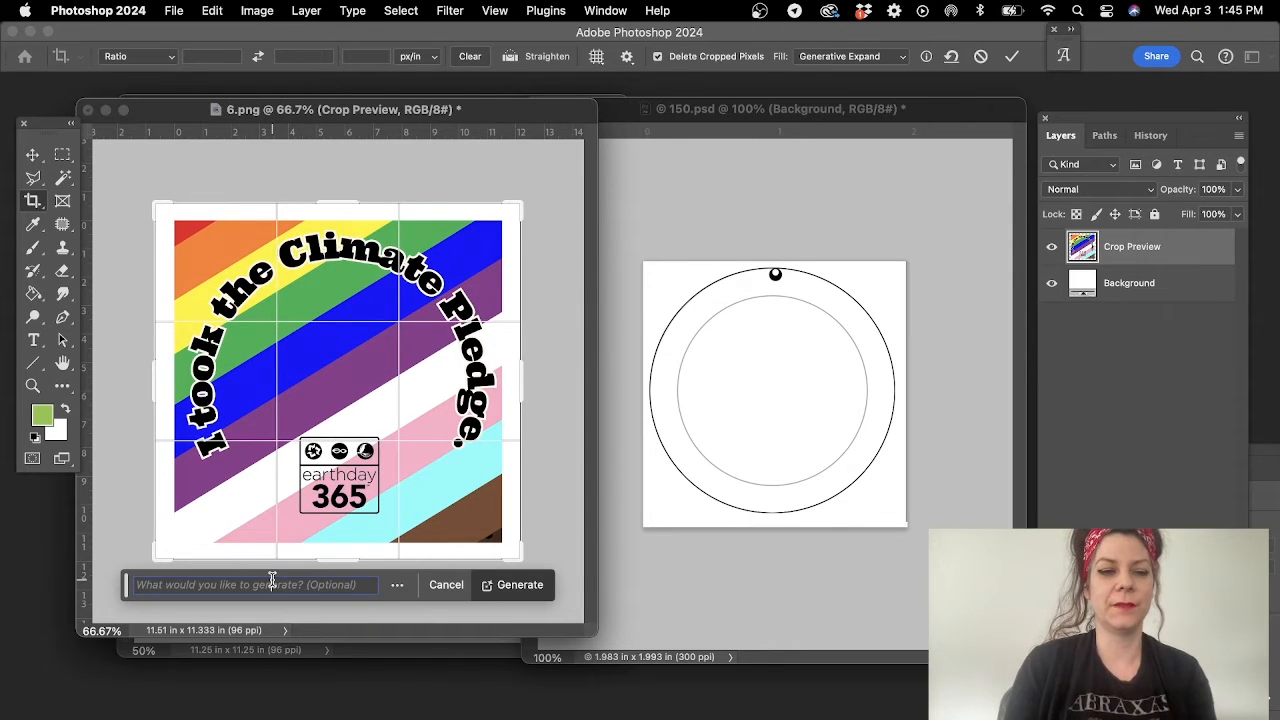
text(expand)
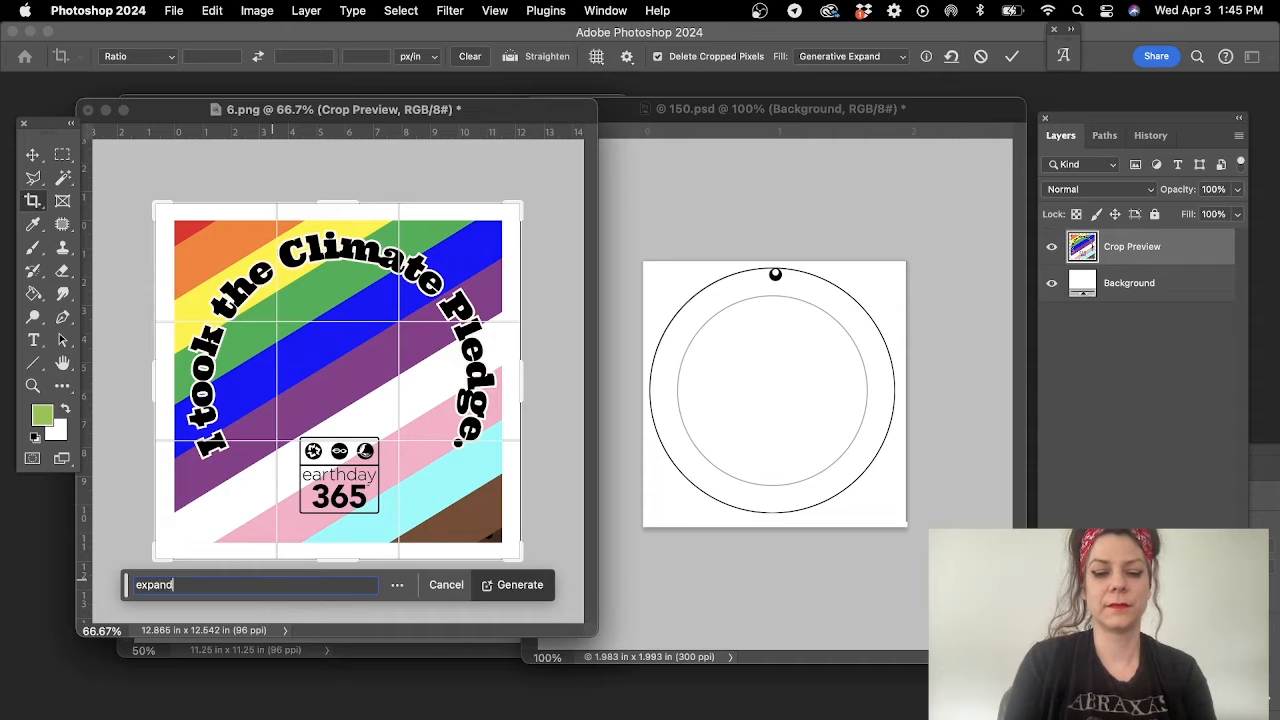
text( back)
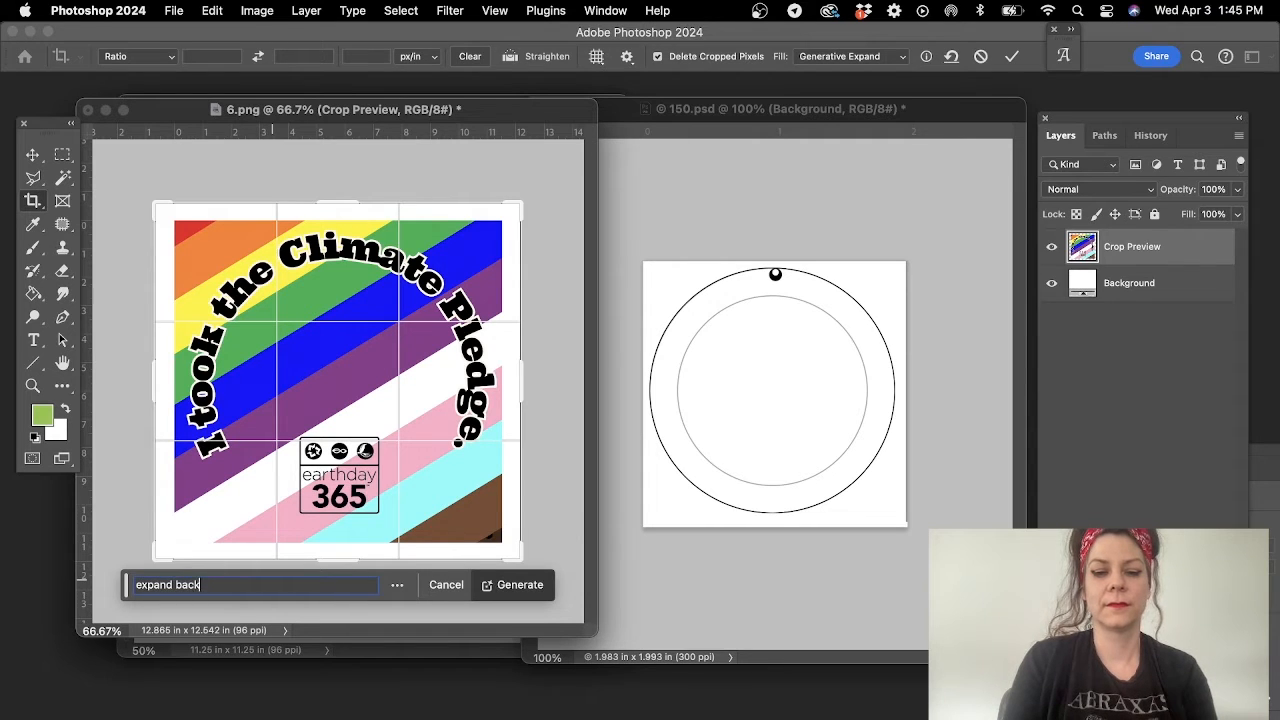
text(ground)
key(Return)
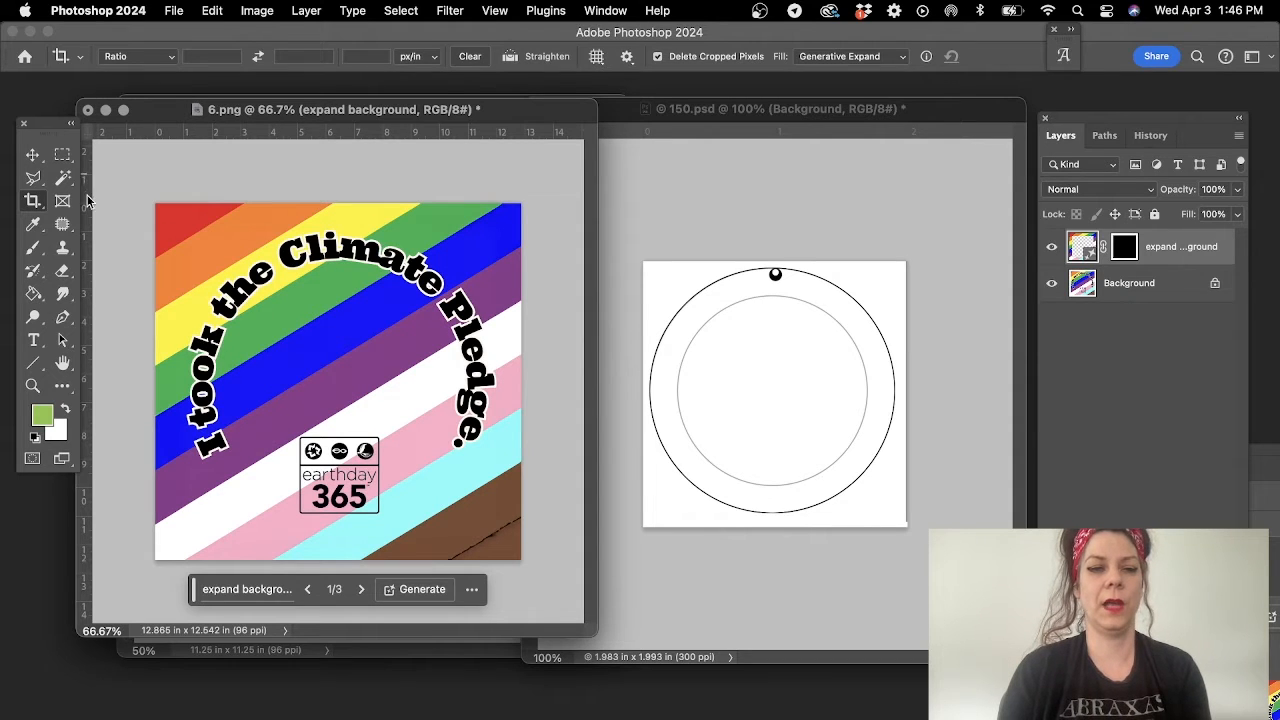
- Extend the 6.png canvas again evenly on all sides to about 13.97 × 14.04 in with Generative Expand, prompt "expand background"
click(34, 203)
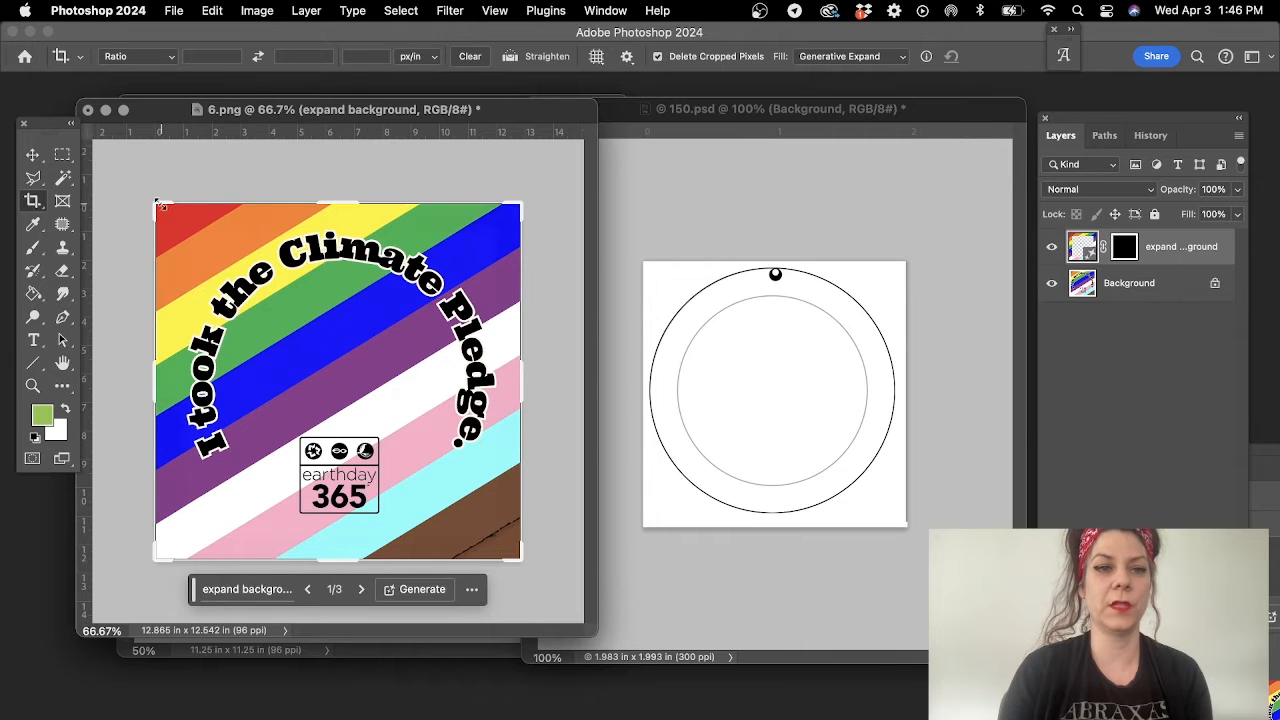
drag(156, 203, 142, 182)
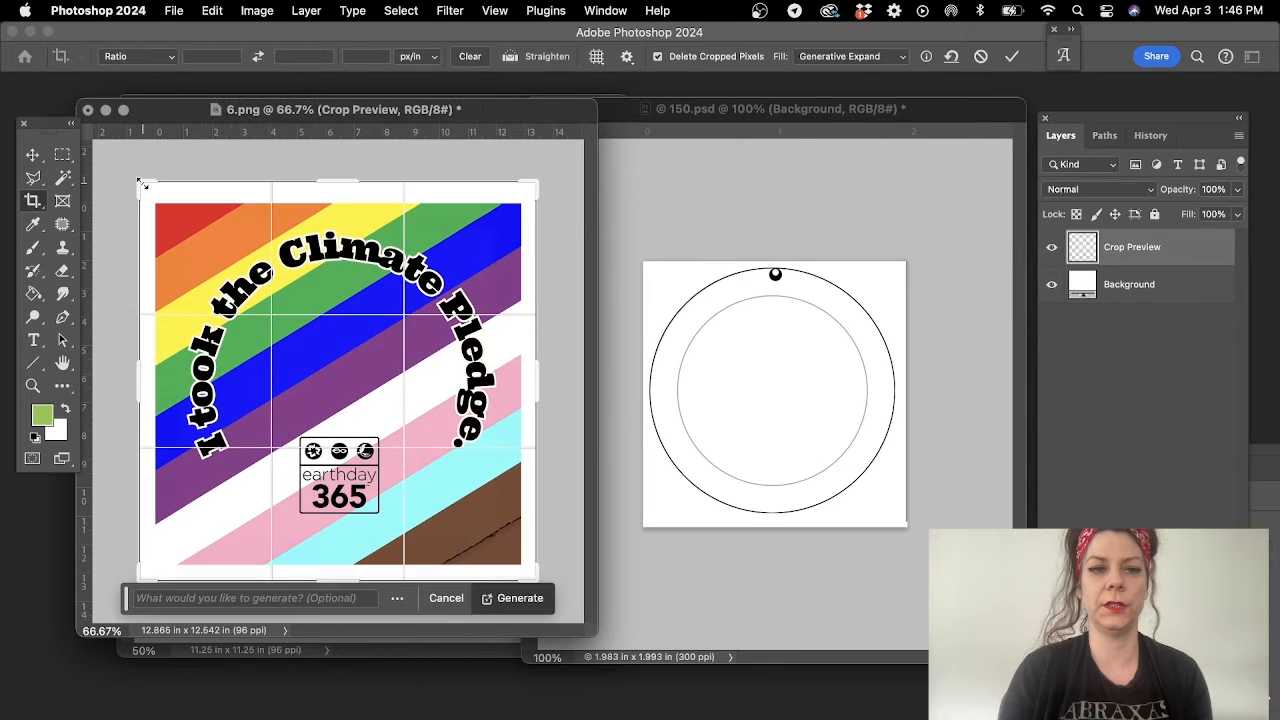
click(247, 600)
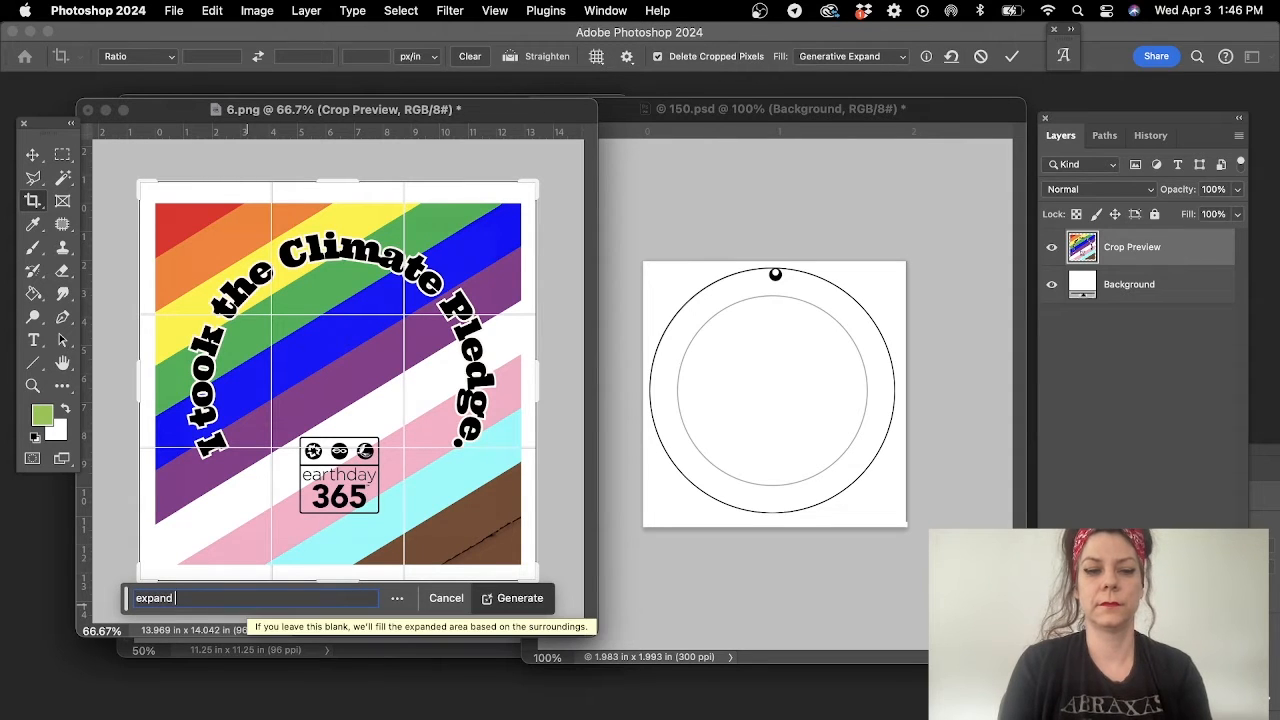
text(backgrou)
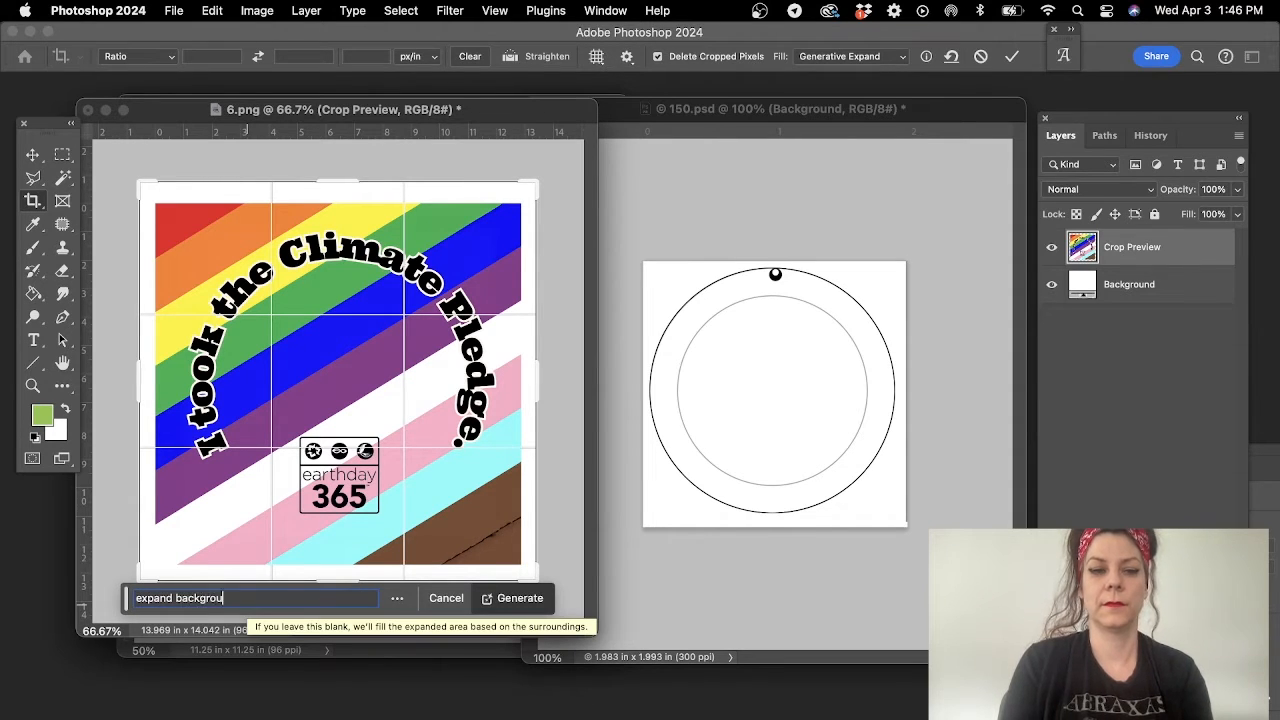
text(nd)
key(Return)
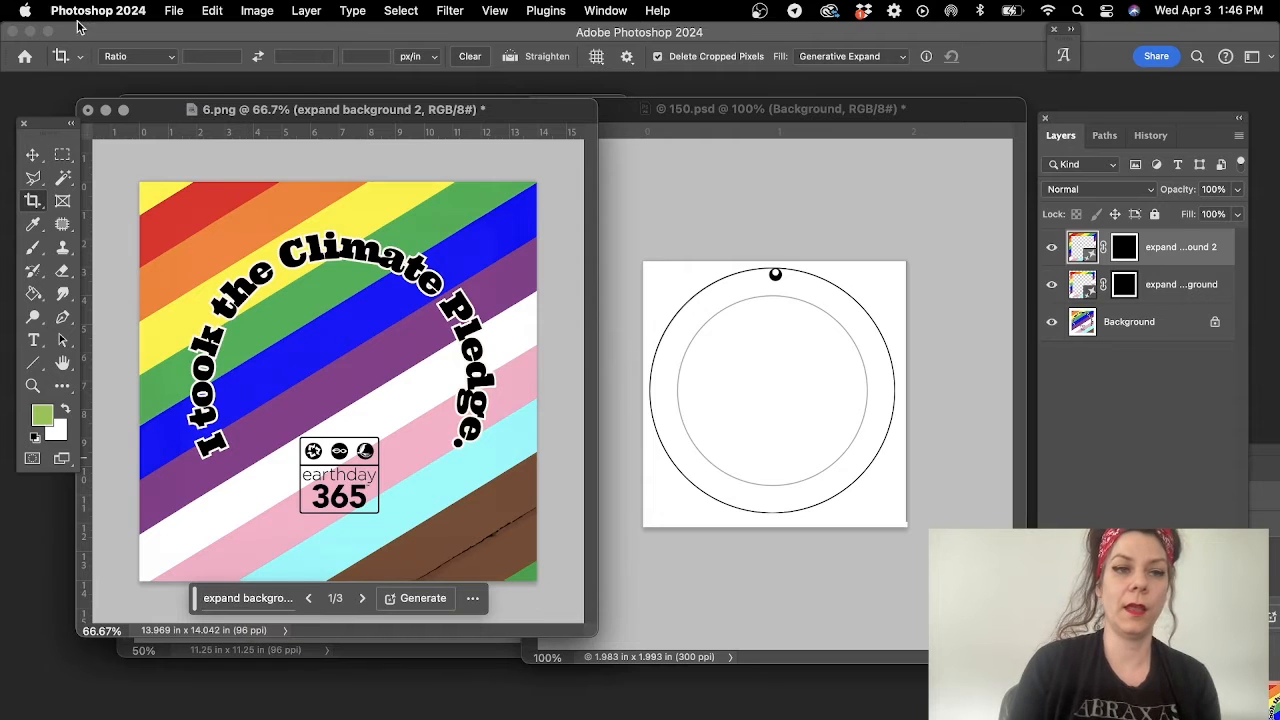
- Check the two generated layers by toggling their visibility, and merge them with the Background layer into one
click(33, 158)
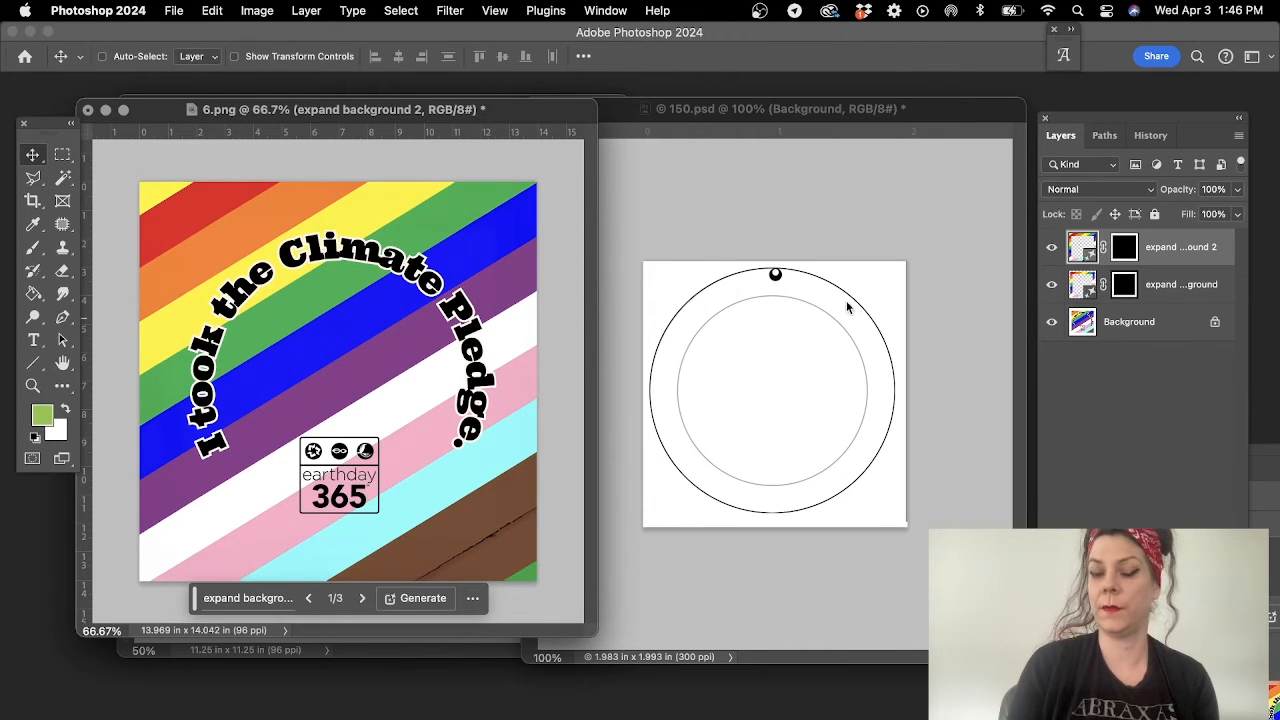
click(1052, 248)
click(1052, 248)
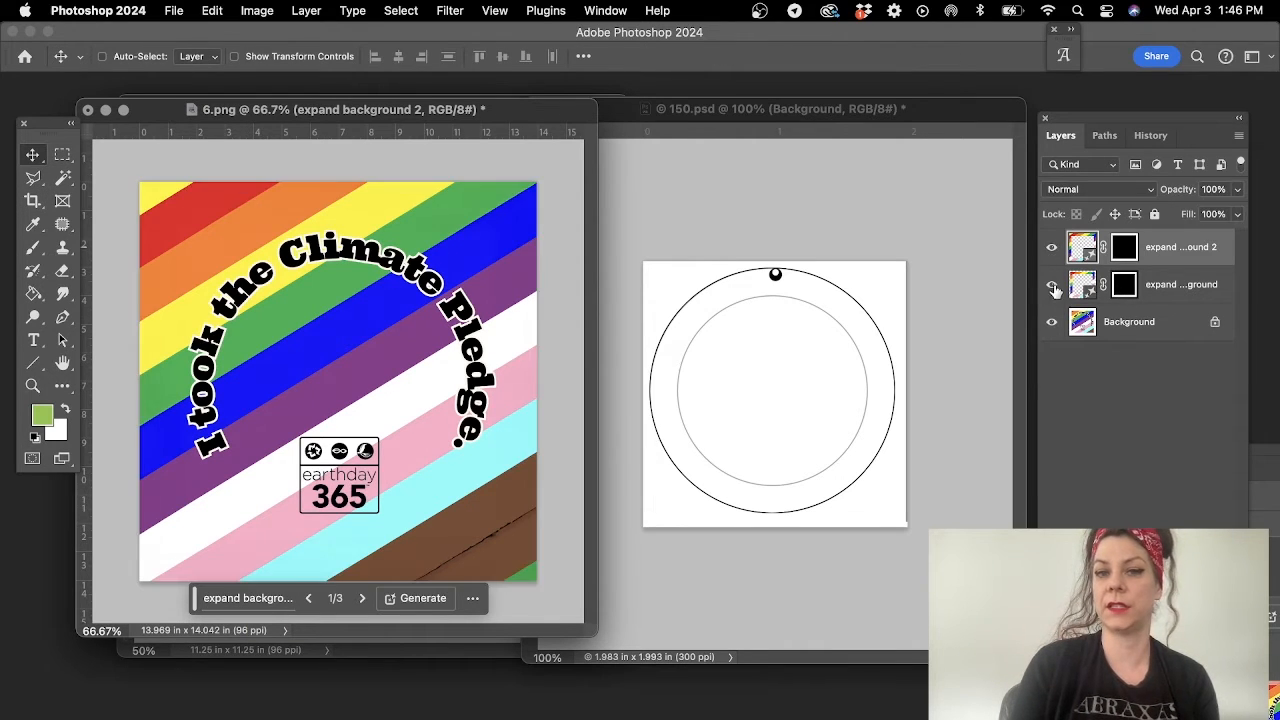
click(1053, 286)
click(1053, 287)
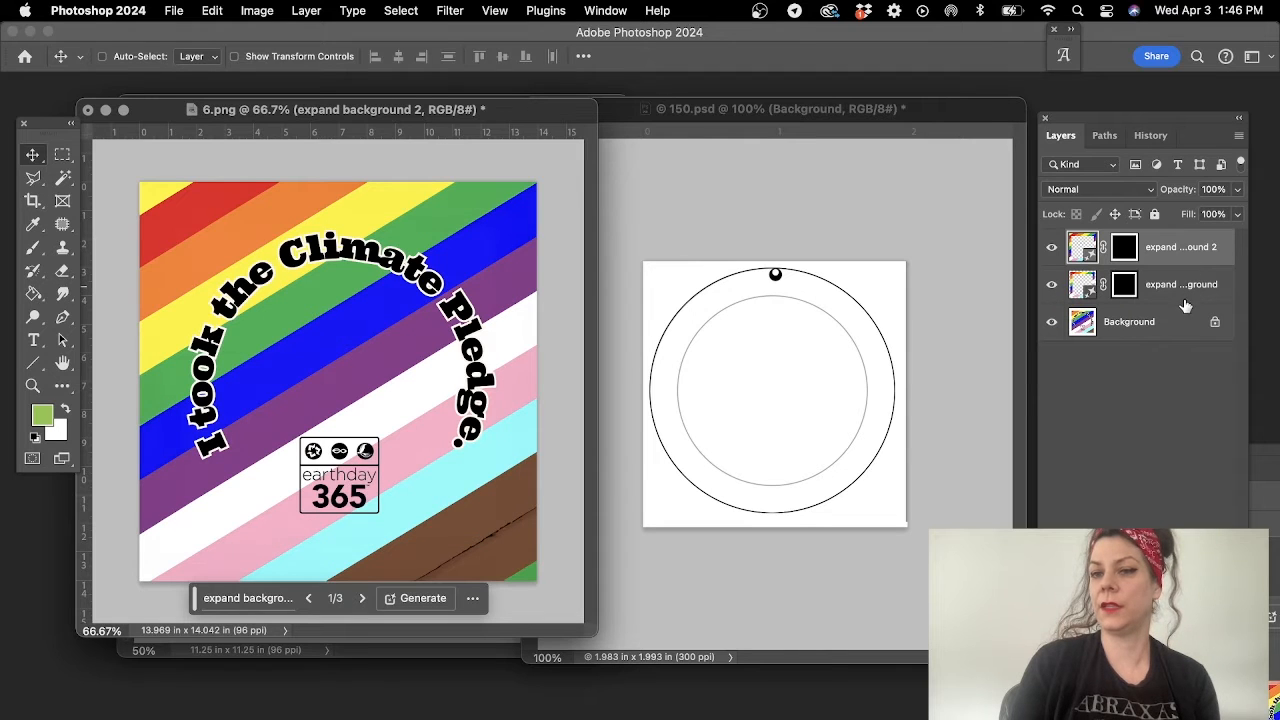
shift+click(1165, 326)
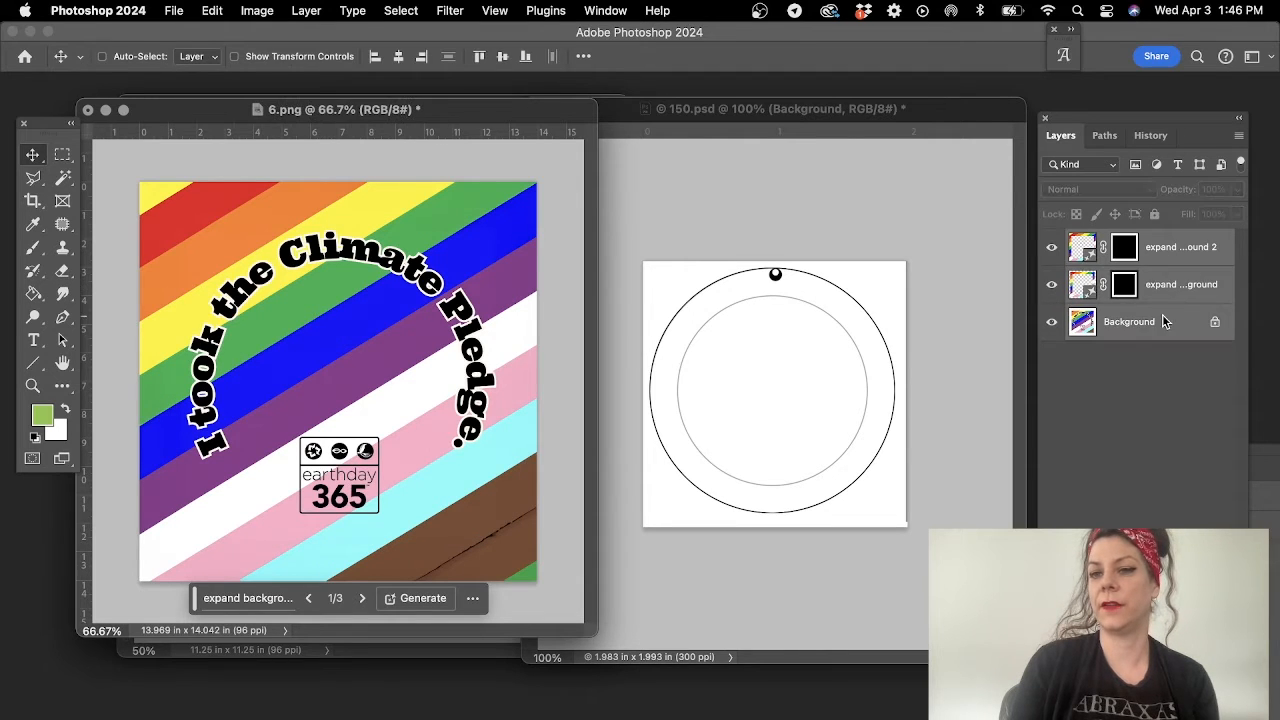
right_click(1164, 260)
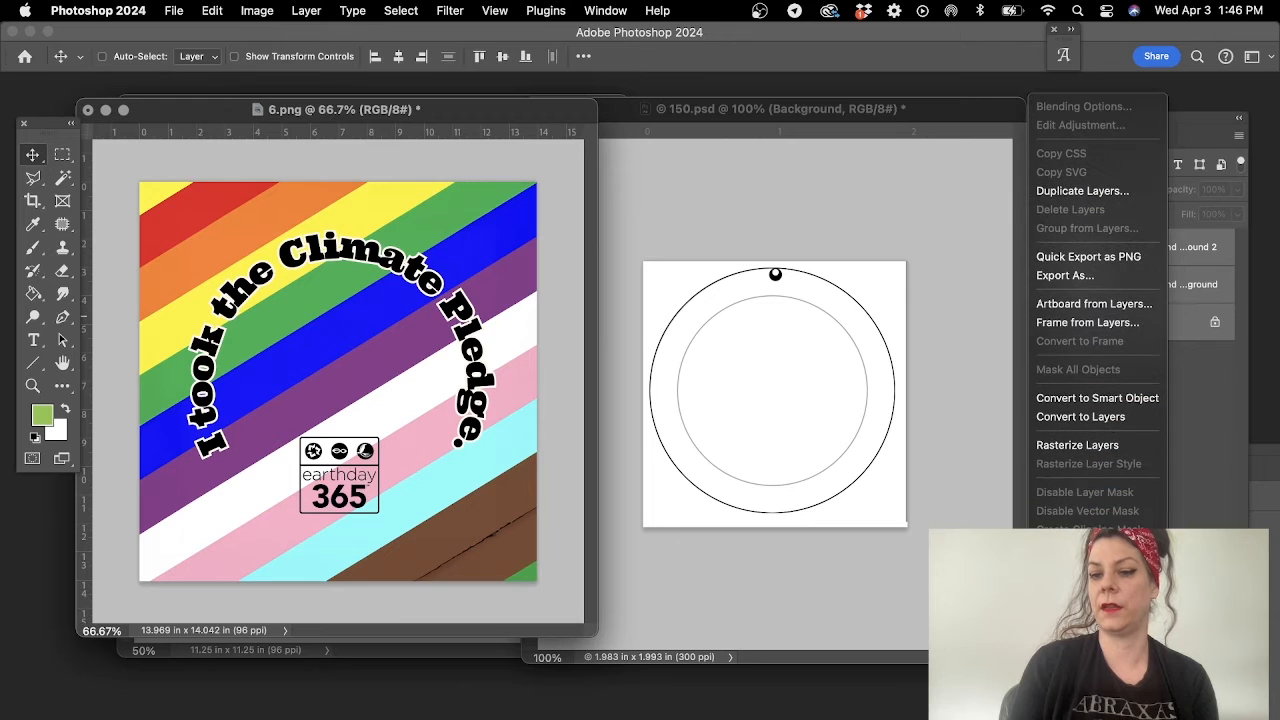
click(1090, 697)
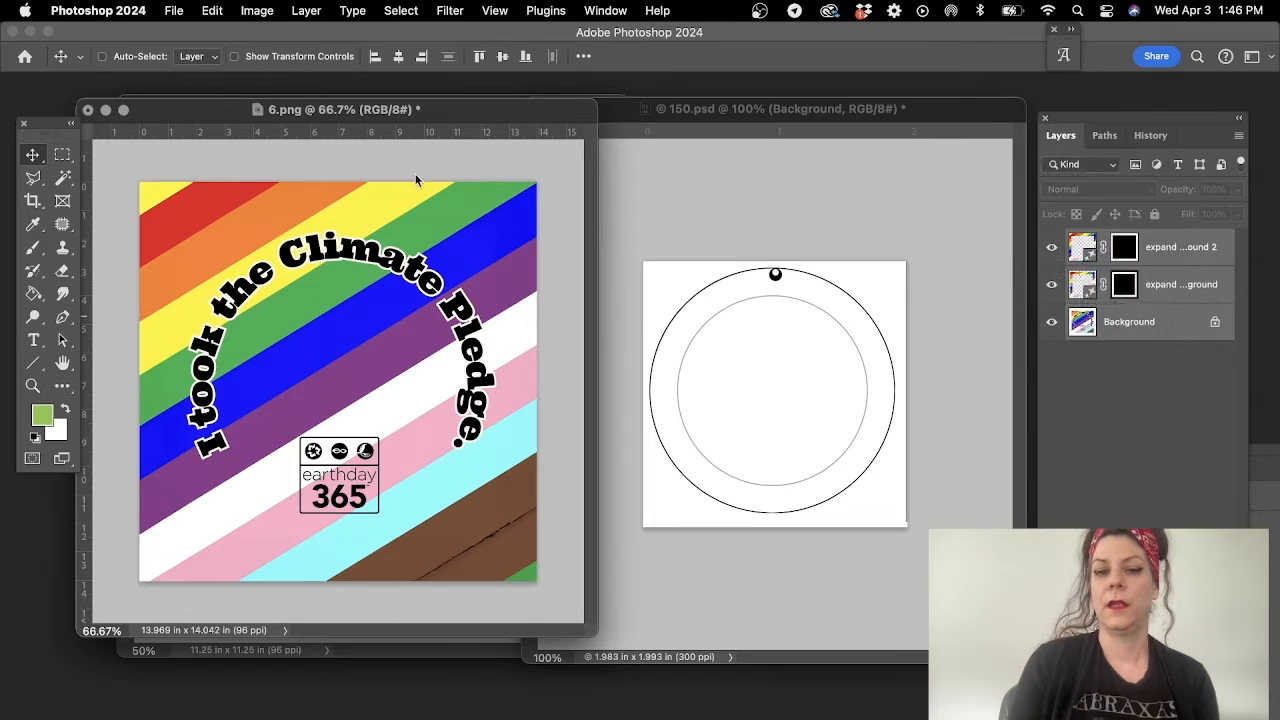
- Copy the merged artwork from 6.png into 150.psd and scale it down about its centre to just cover the template canvas
click(31, 153)
drag(375, 332, 686, 354)
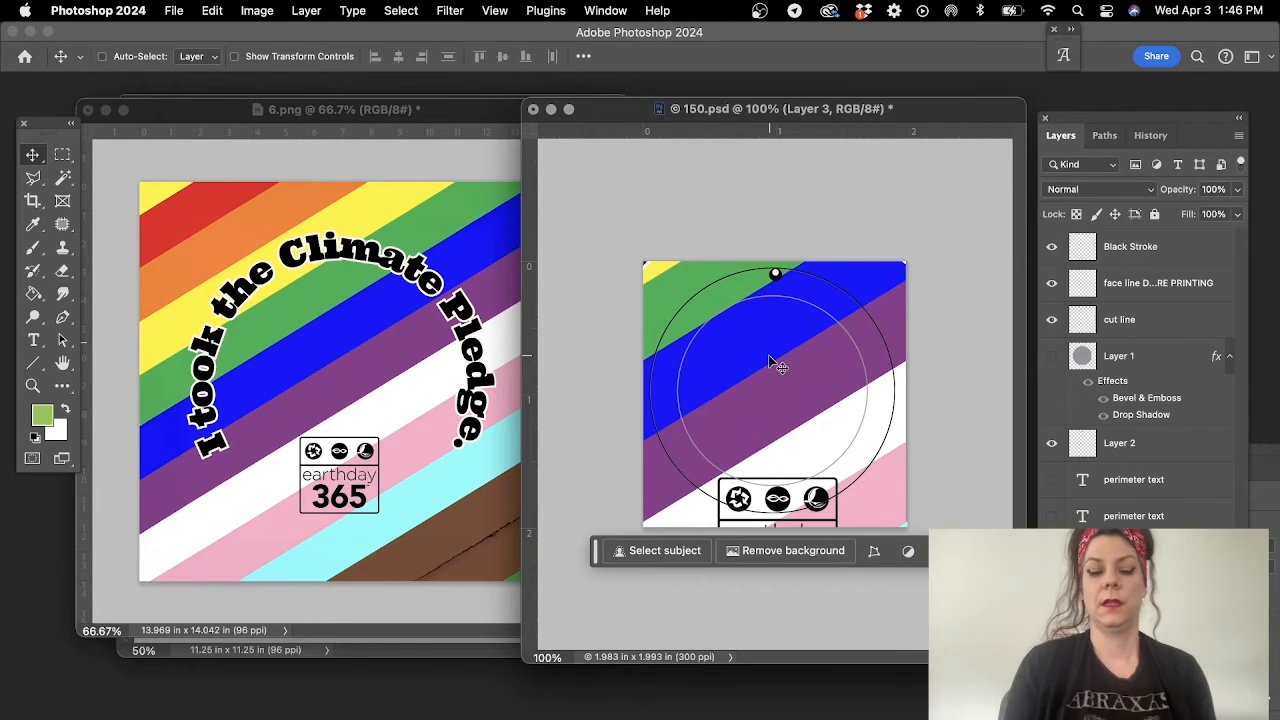
key(super+t)
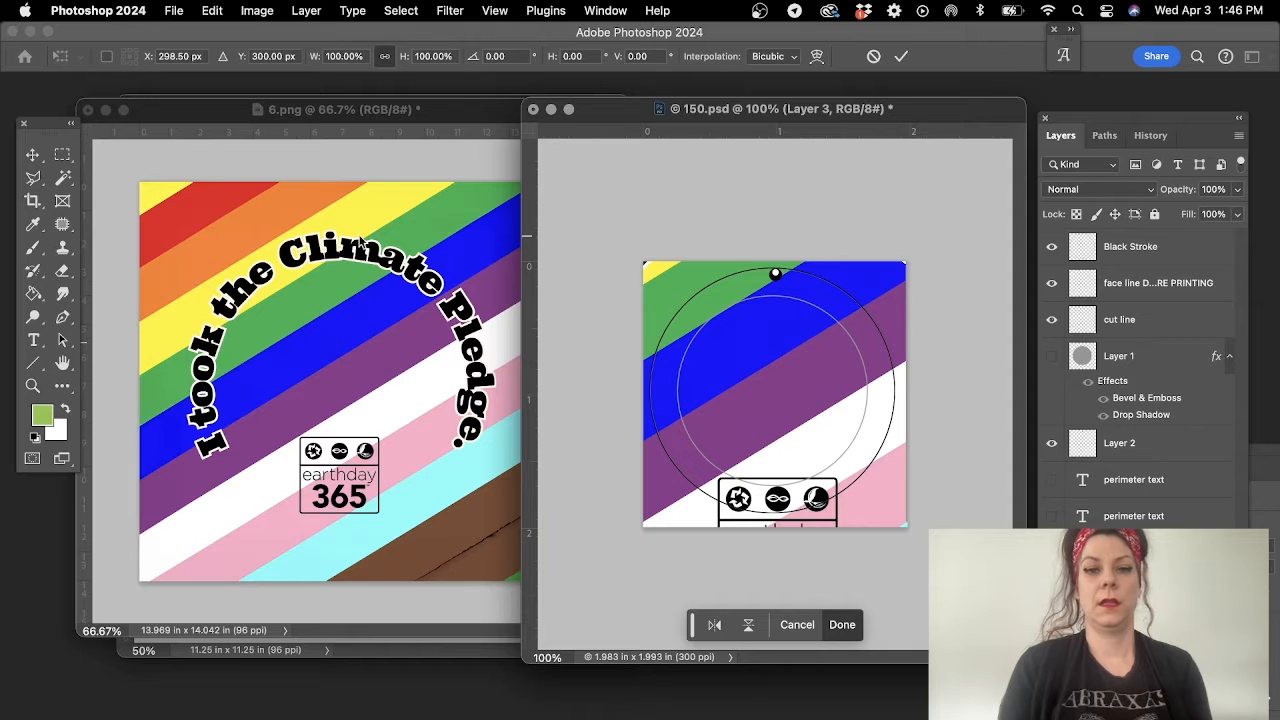
click(33, 387)
alt+click(775, 384)
alt+click(775, 384)
key(super+t)
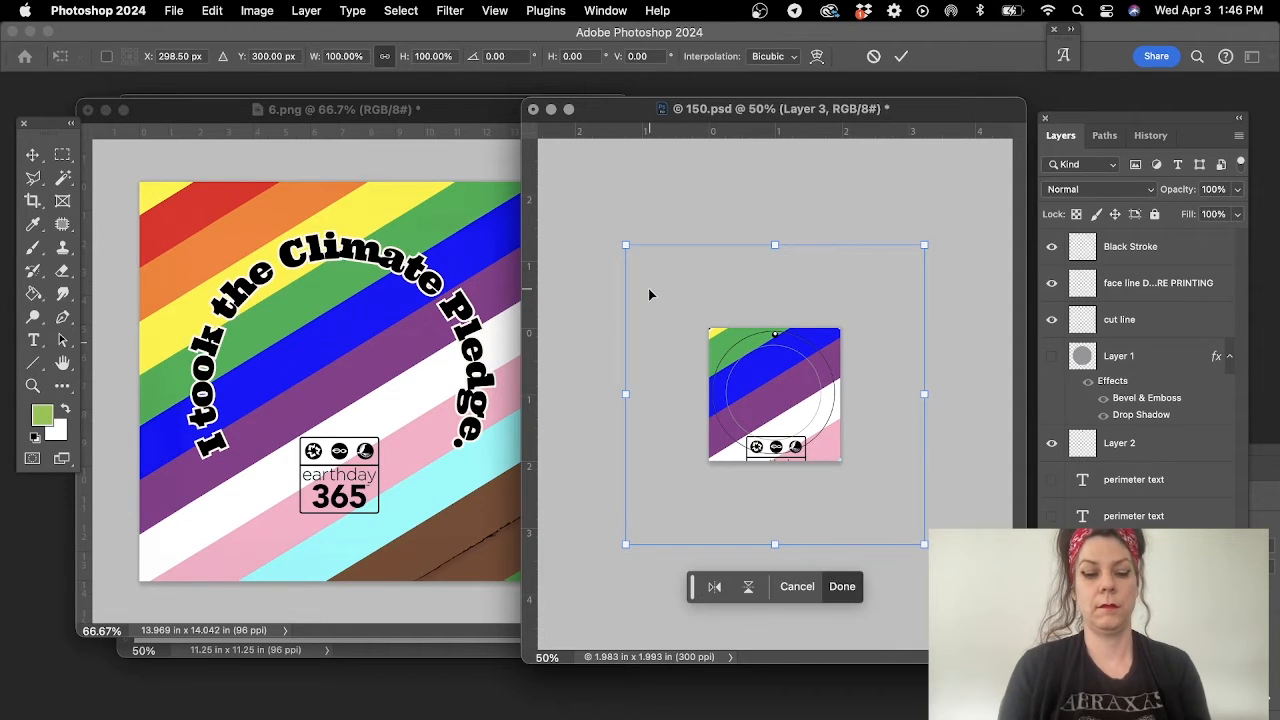
drag(626, 246, 708, 327)
key(Return)
click(785, 356)
click(785, 355)
click(785, 354)
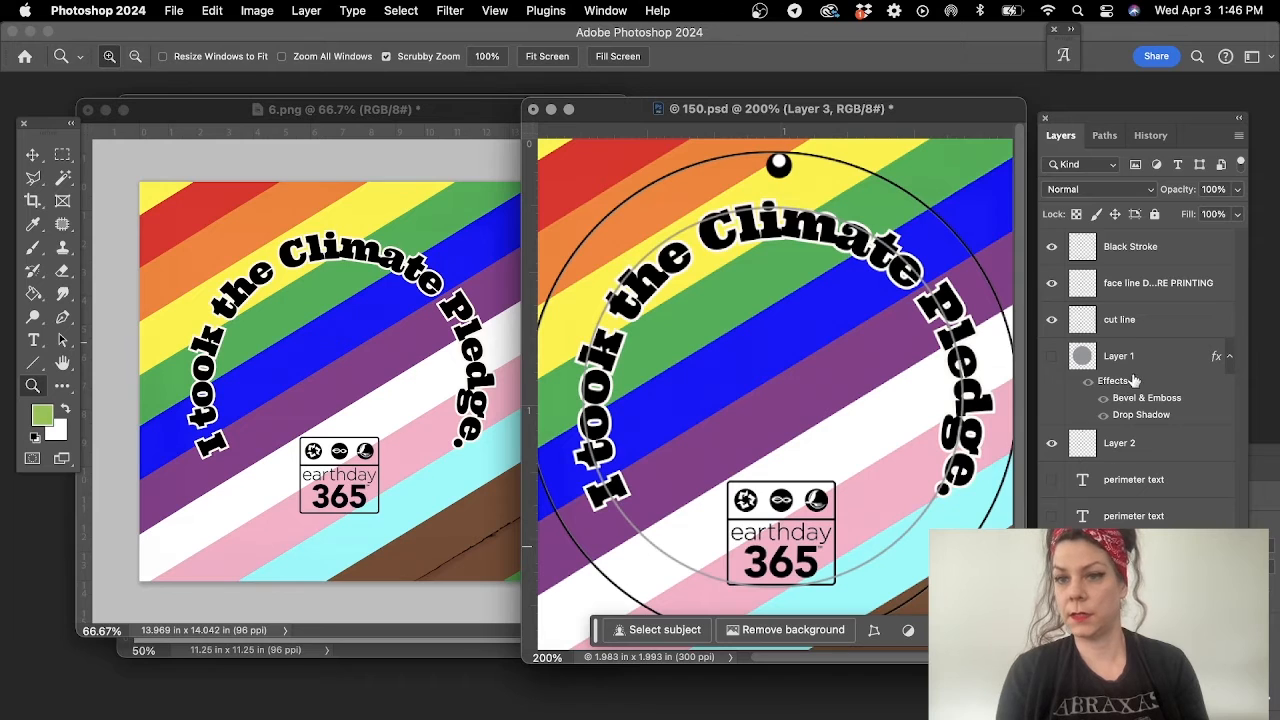
- Try to centre the artwork horizontally on the face line layer, and undo the alignment
click(1144, 282)
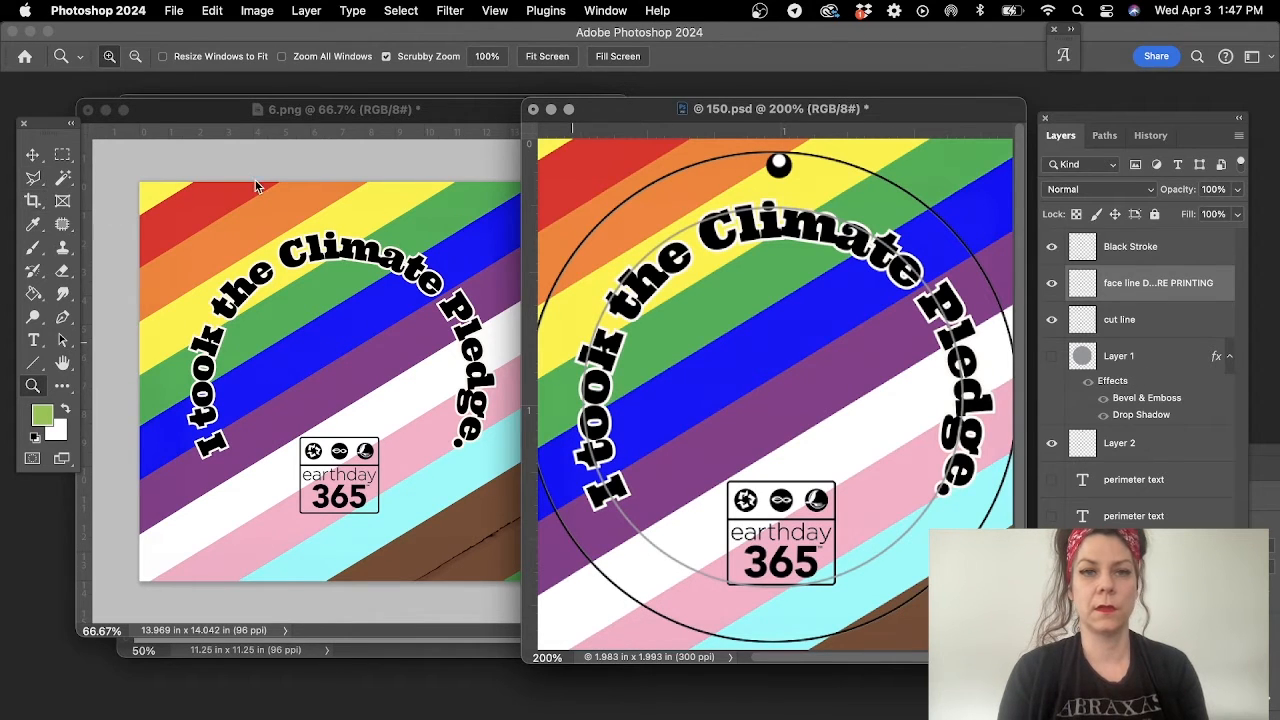
click(32, 156)
click(398, 57)
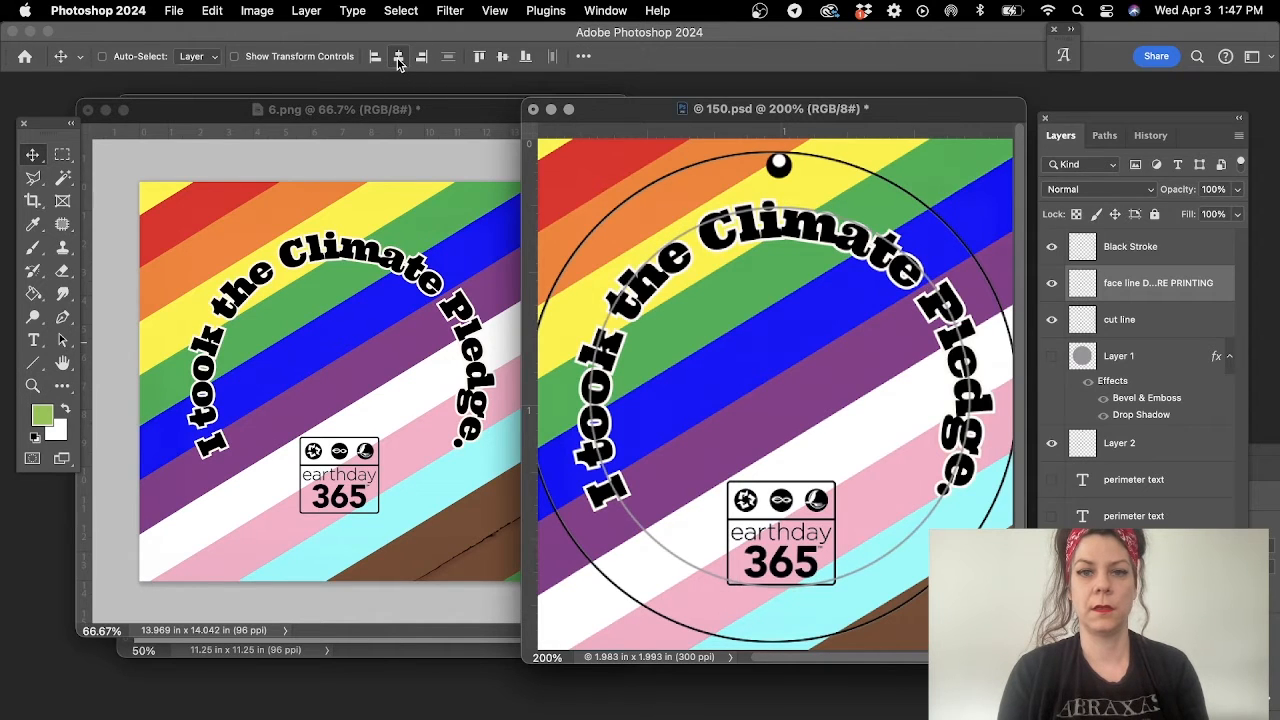
key(super+z)
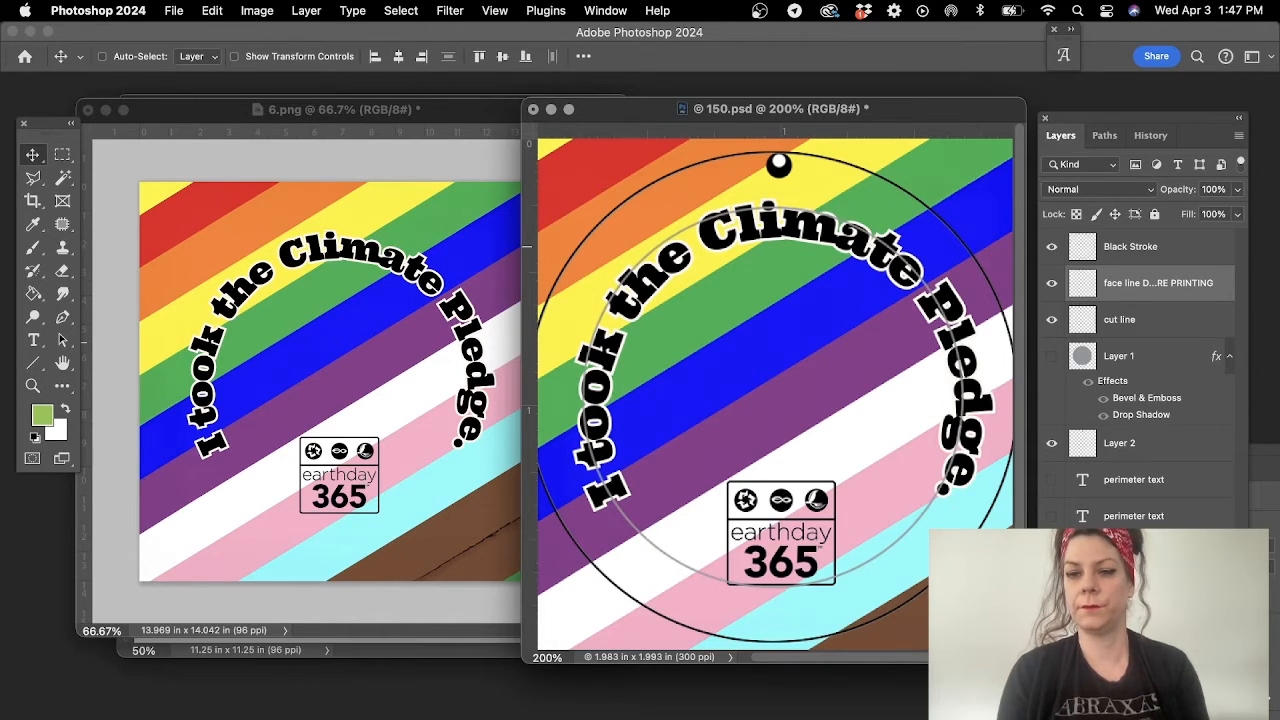
- Scale the artwork layer in 150.psd to about 88.6% about its centre
super+click(787, 491)
click(33, 385)
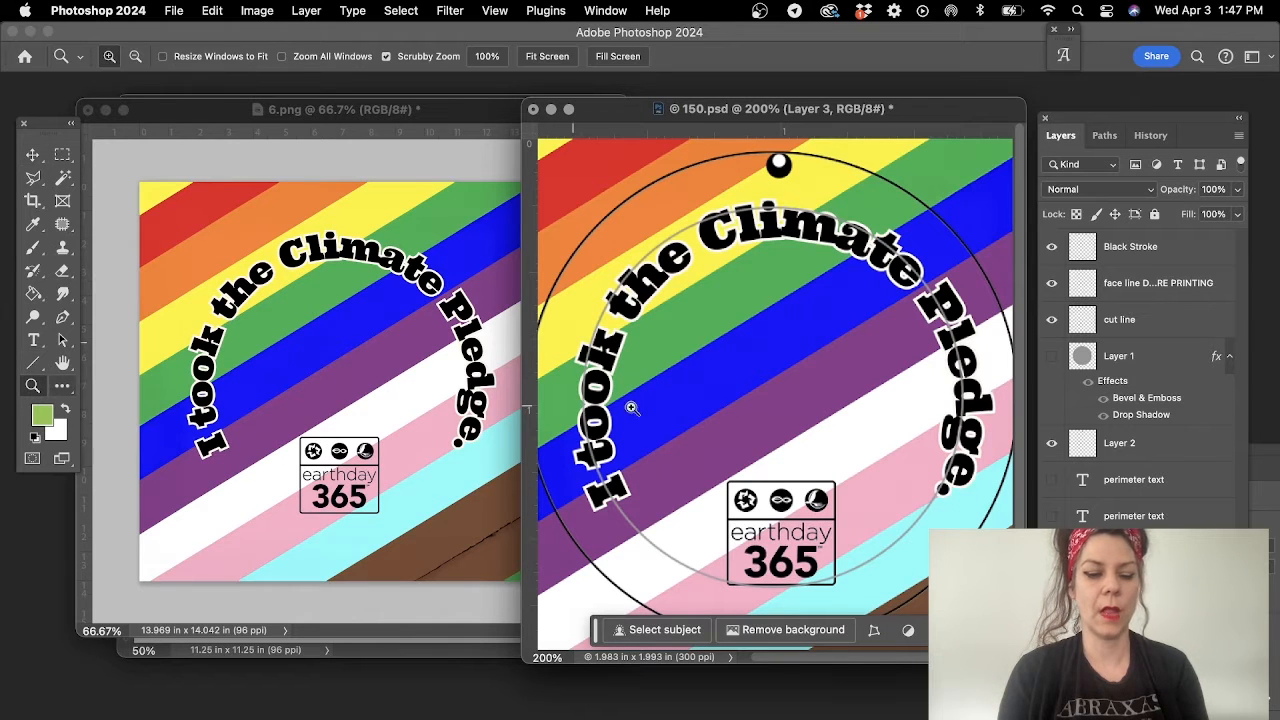
alt+click(806, 391)
alt+click(806, 391)
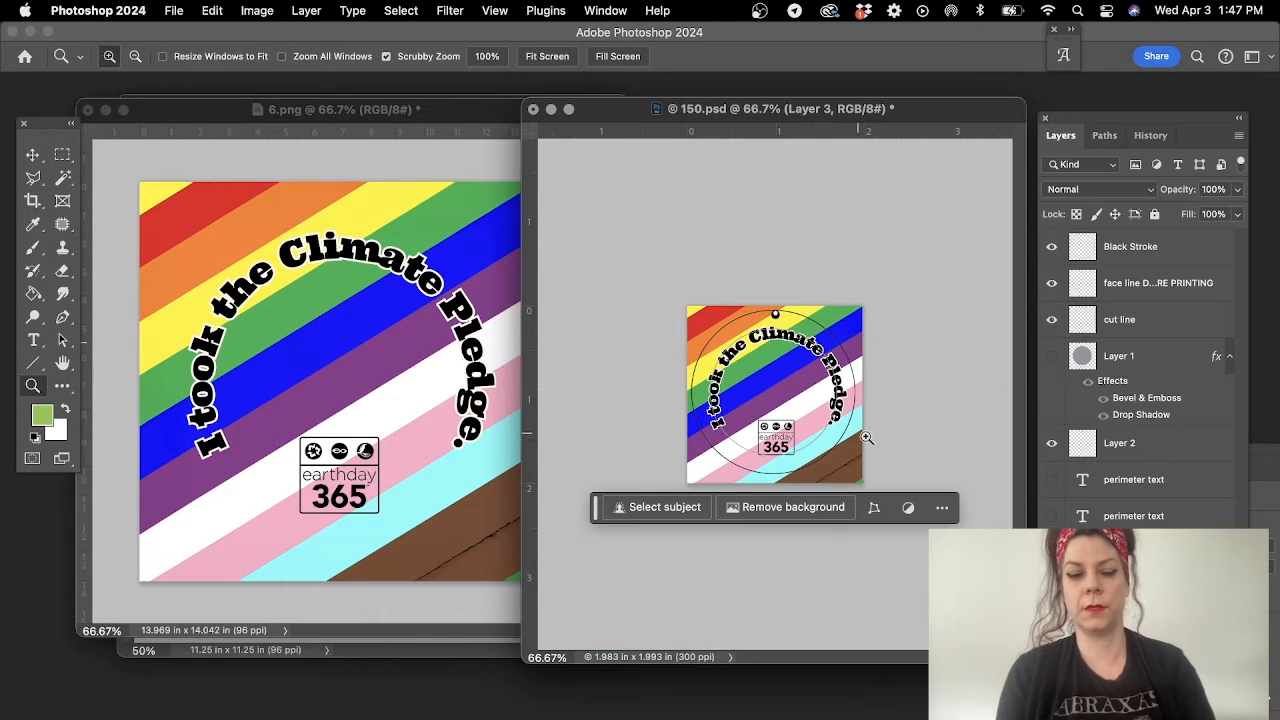
key(super+t)
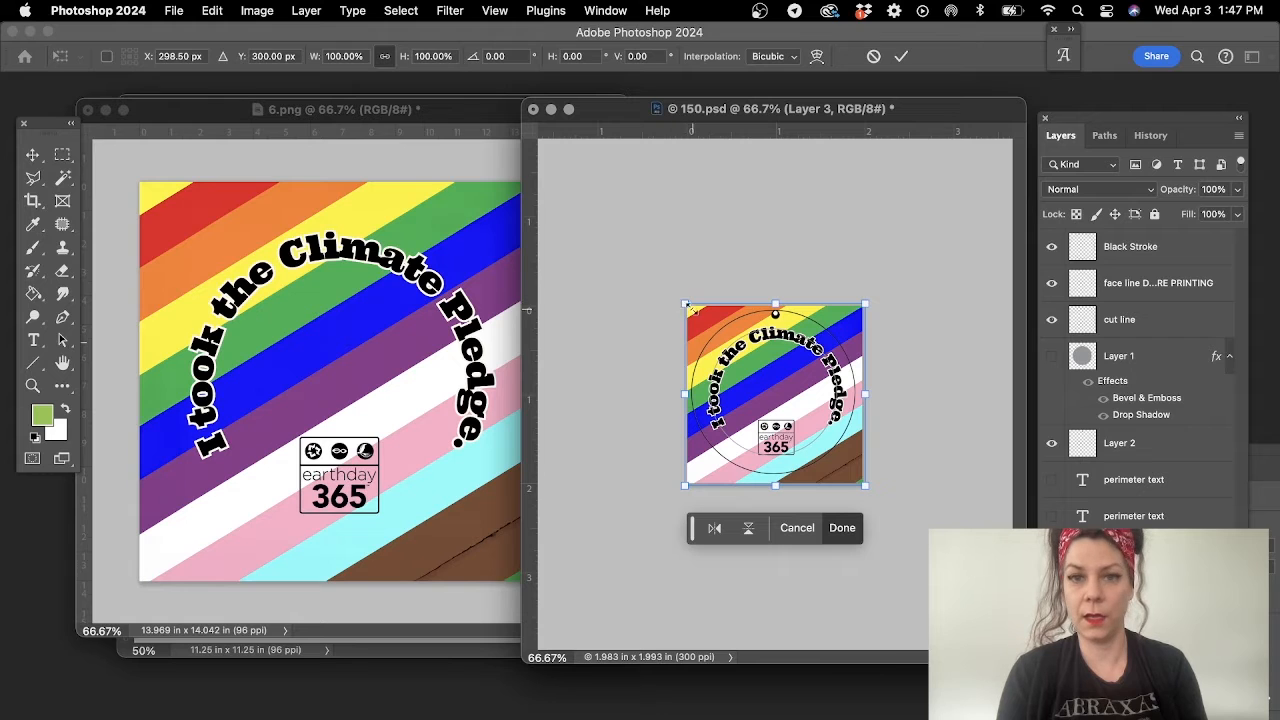
drag(683, 306, 698, 316)
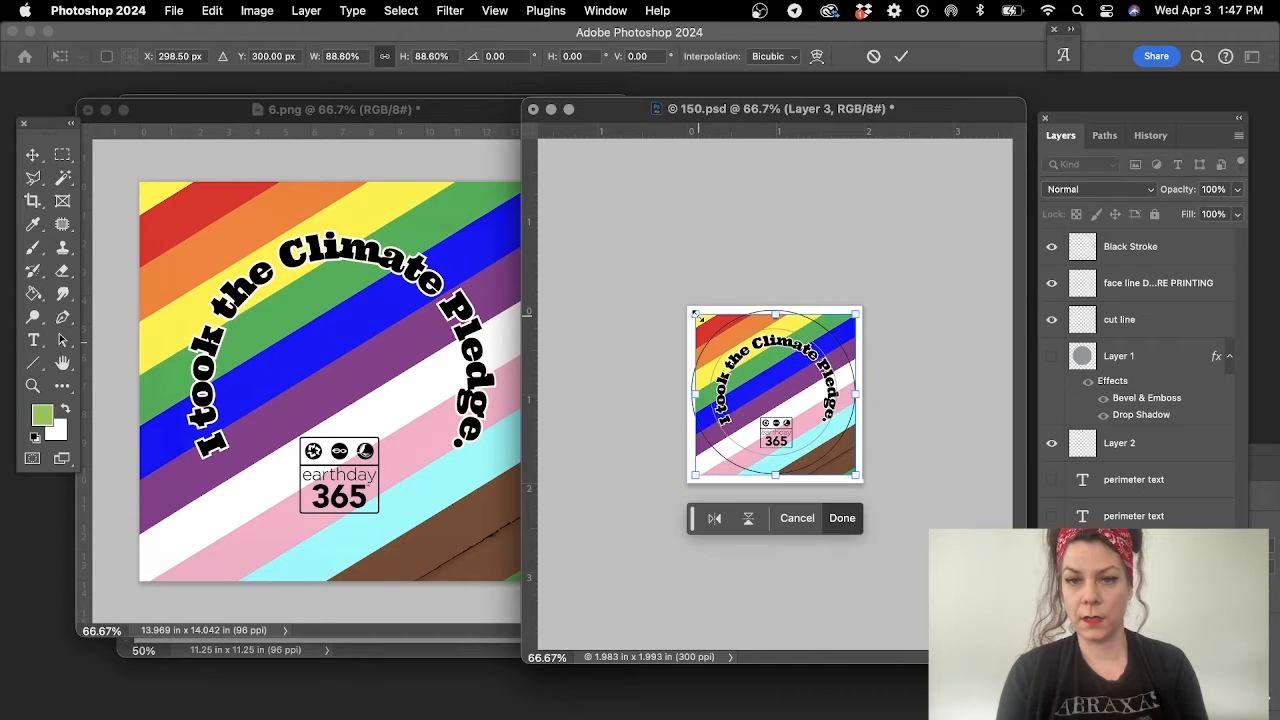
key(Return)
click(781, 364)
click(781, 364)
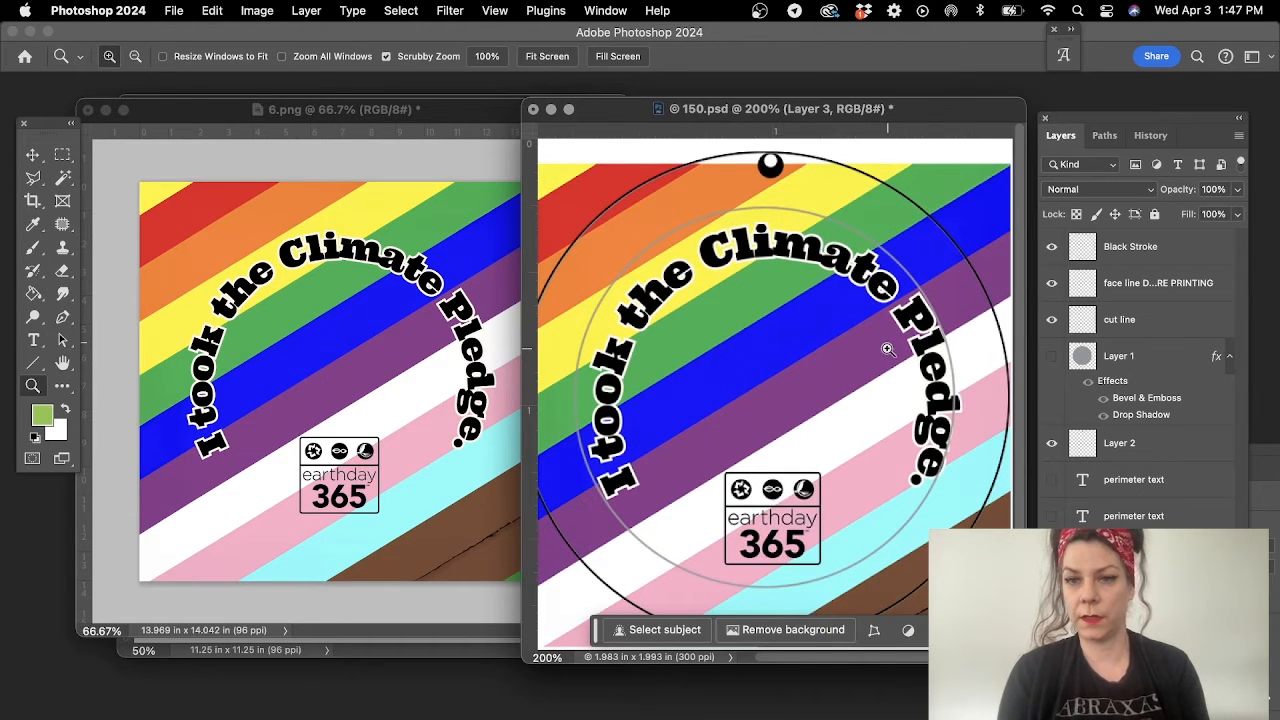
- Nudge the artwork layer about 5 px left and 10 px up to centre its text and logo in the inner circle
click(33, 157)
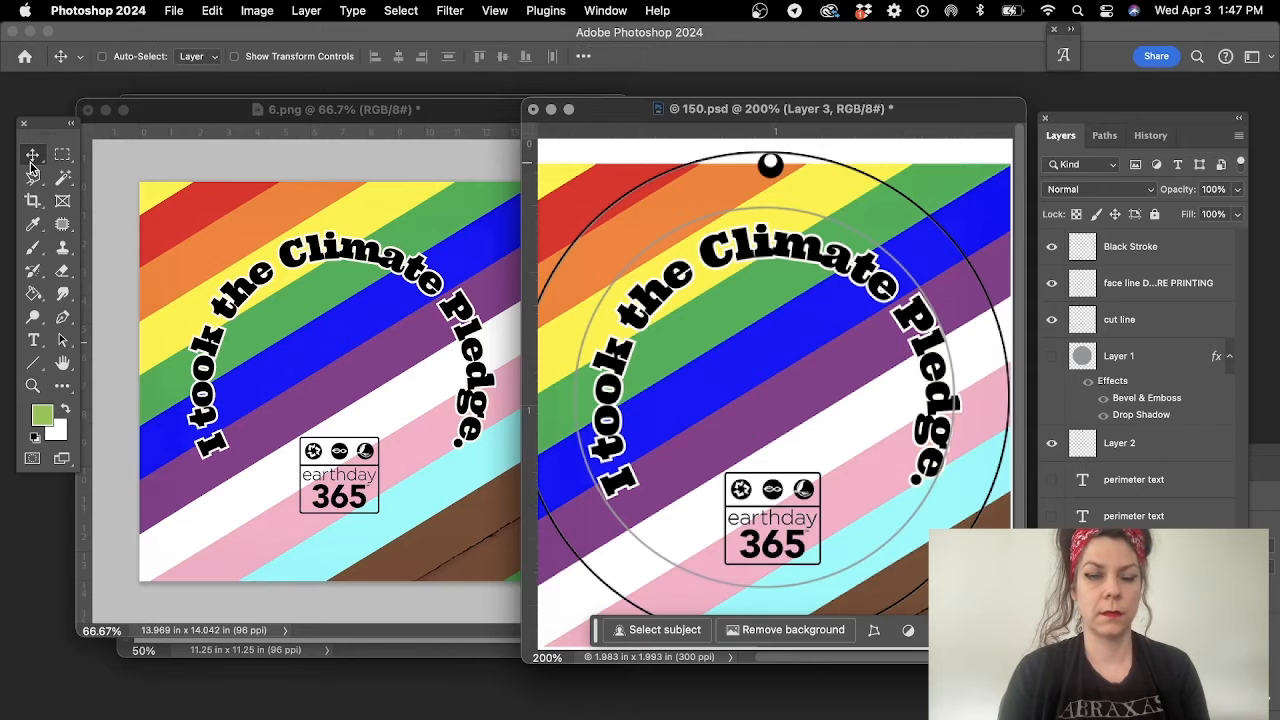
key(Up)
key(Up)
key(Up)
key(Up)
key(Up)
key(Up)
key(Left)
key(Left)
key(Left)
key(Left)
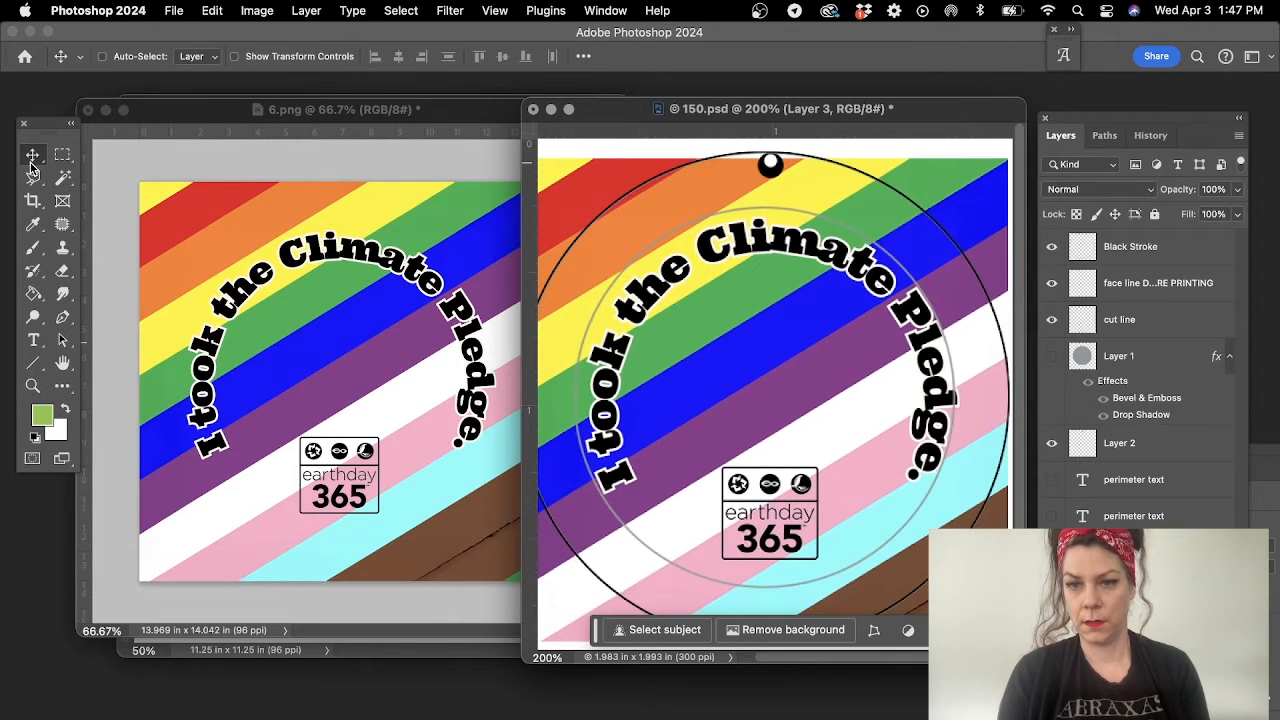
key(Up)
key(Up)
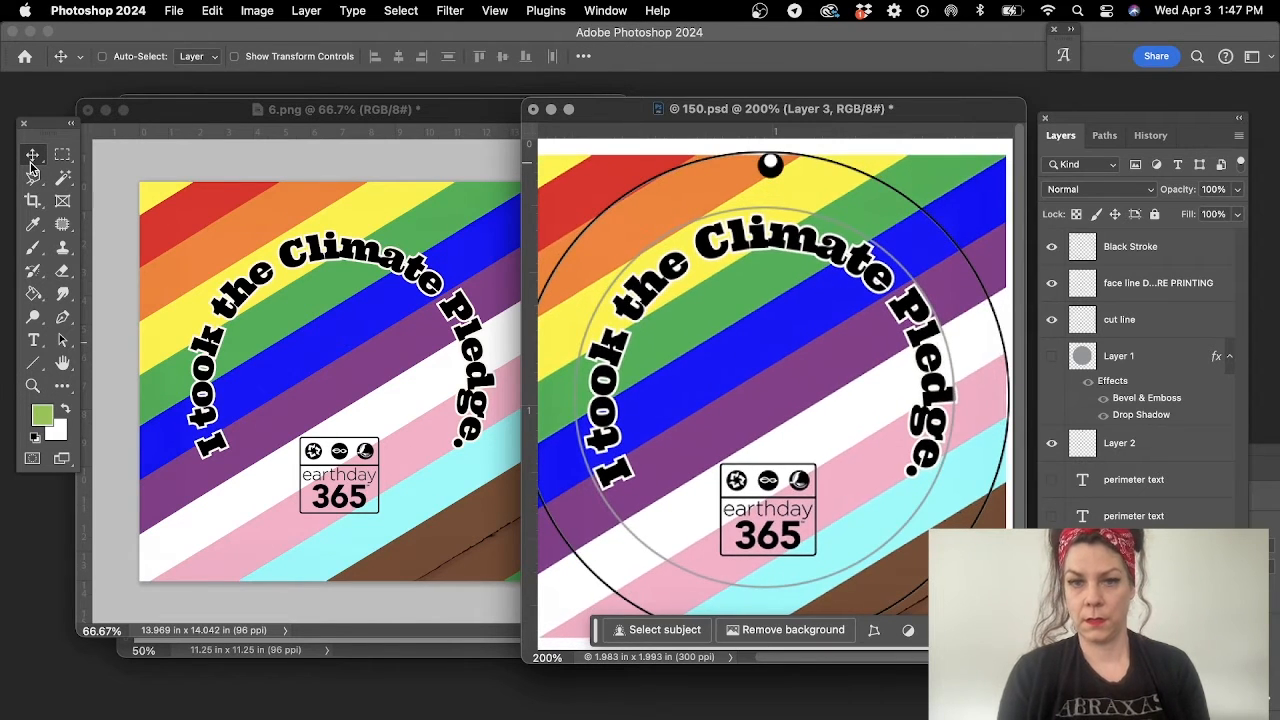
- Scale the artwork layer to about 91.3% about its centre and nudge it up and slightly left within the inner circle
key(super+t)
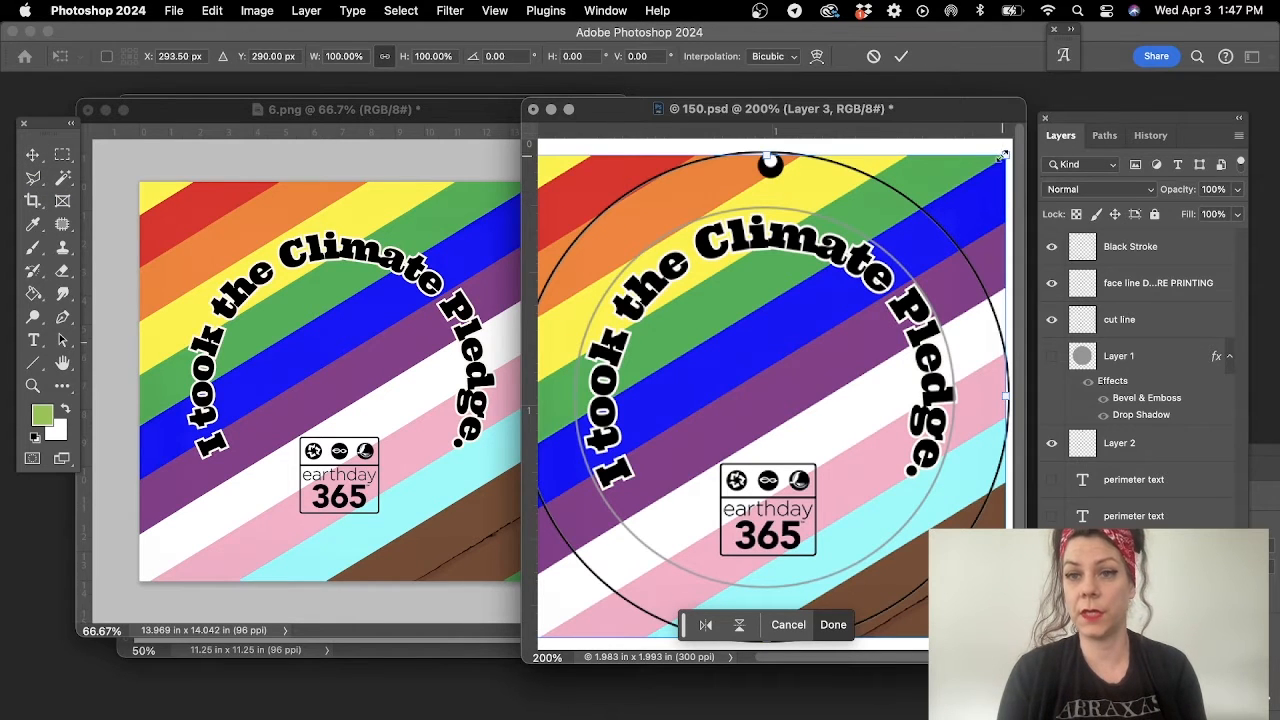
drag(1003, 155, 980, 179)
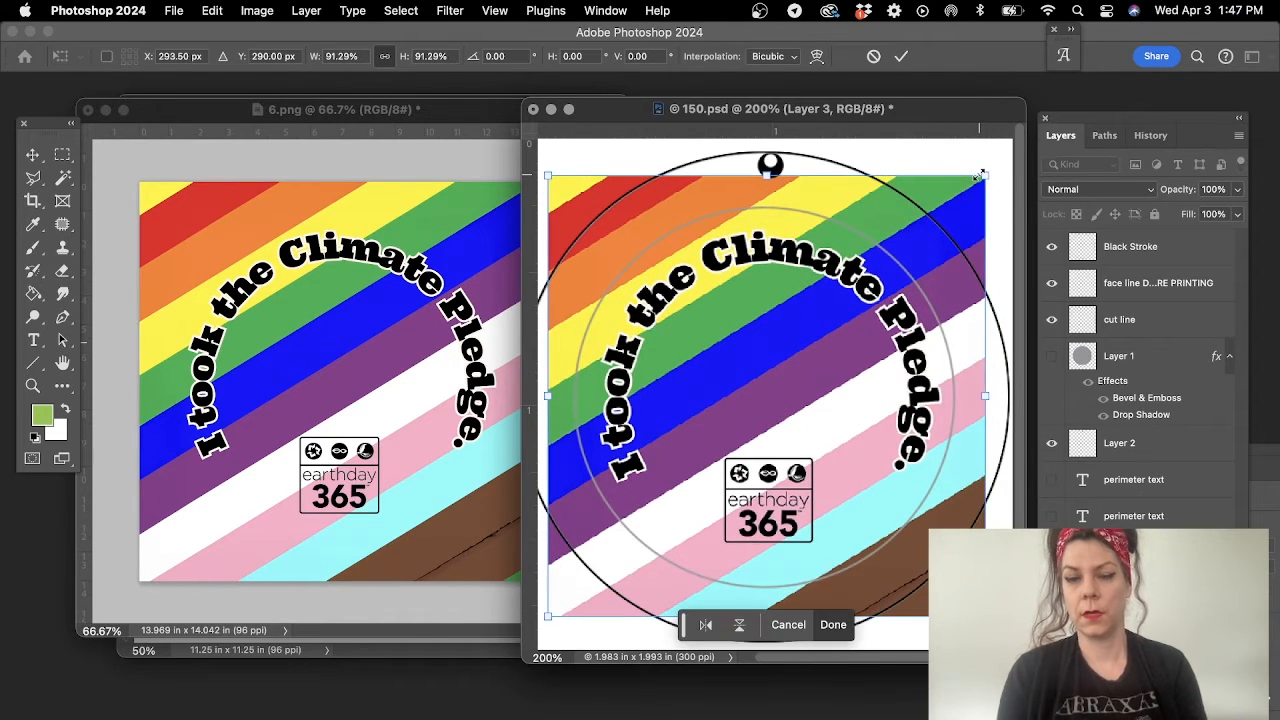
key(Return)
key(Up)
key(Up)
key(Up)
key(Left)
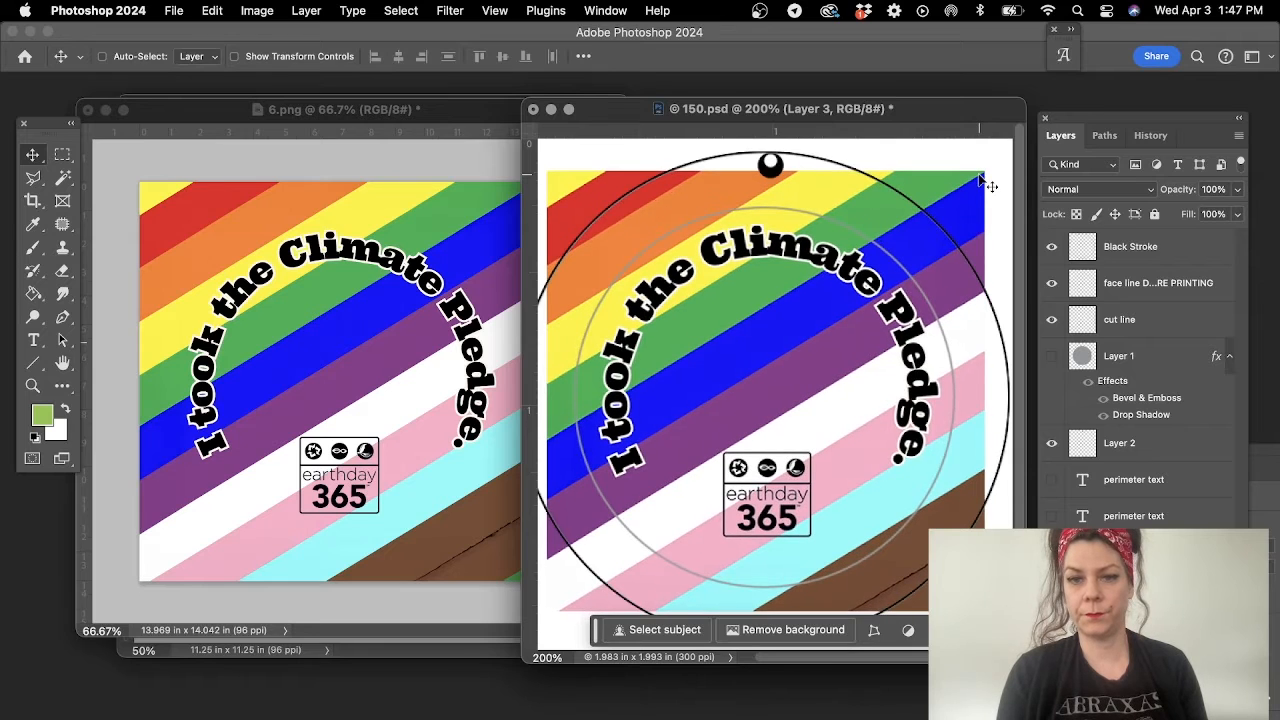
- Fine-tune the rainbow artwork layer's position within the inner circle with small nudges
key(Left)
key(Up)
key(Right)
key(Down)
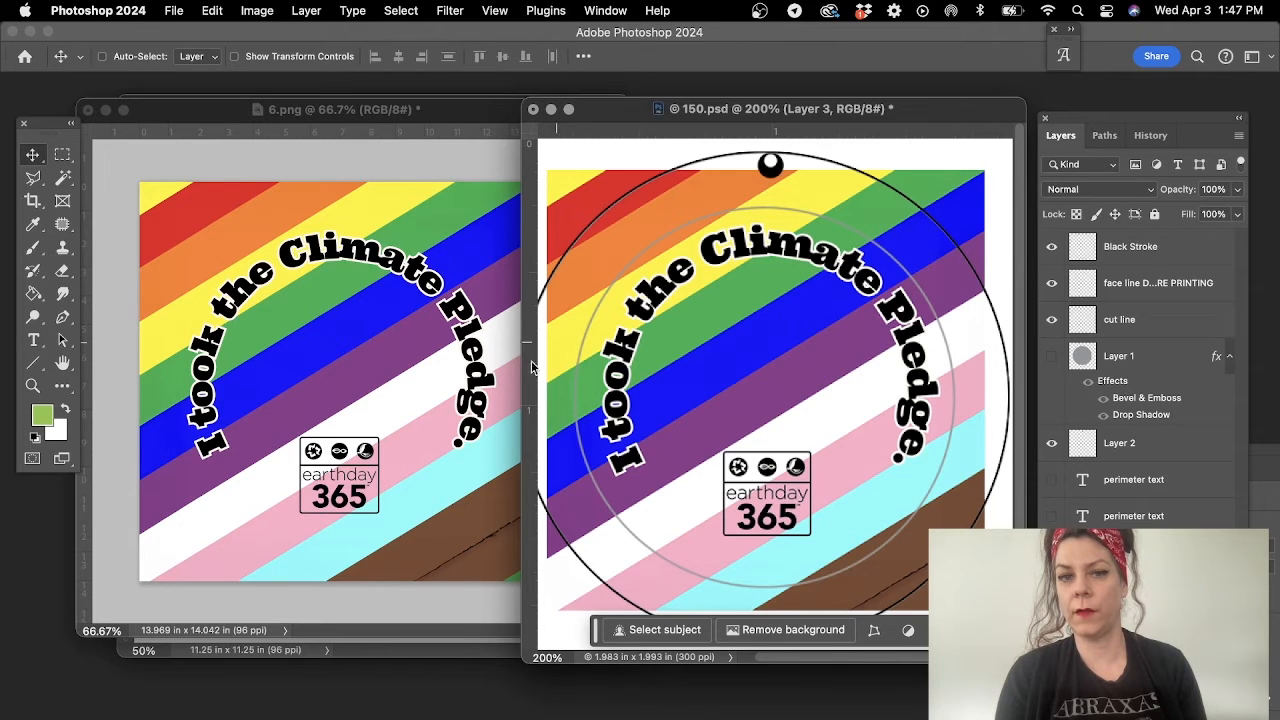
- Display the bleed line path over the artwork to check the coverage, and return to the layers
click(1105, 136)
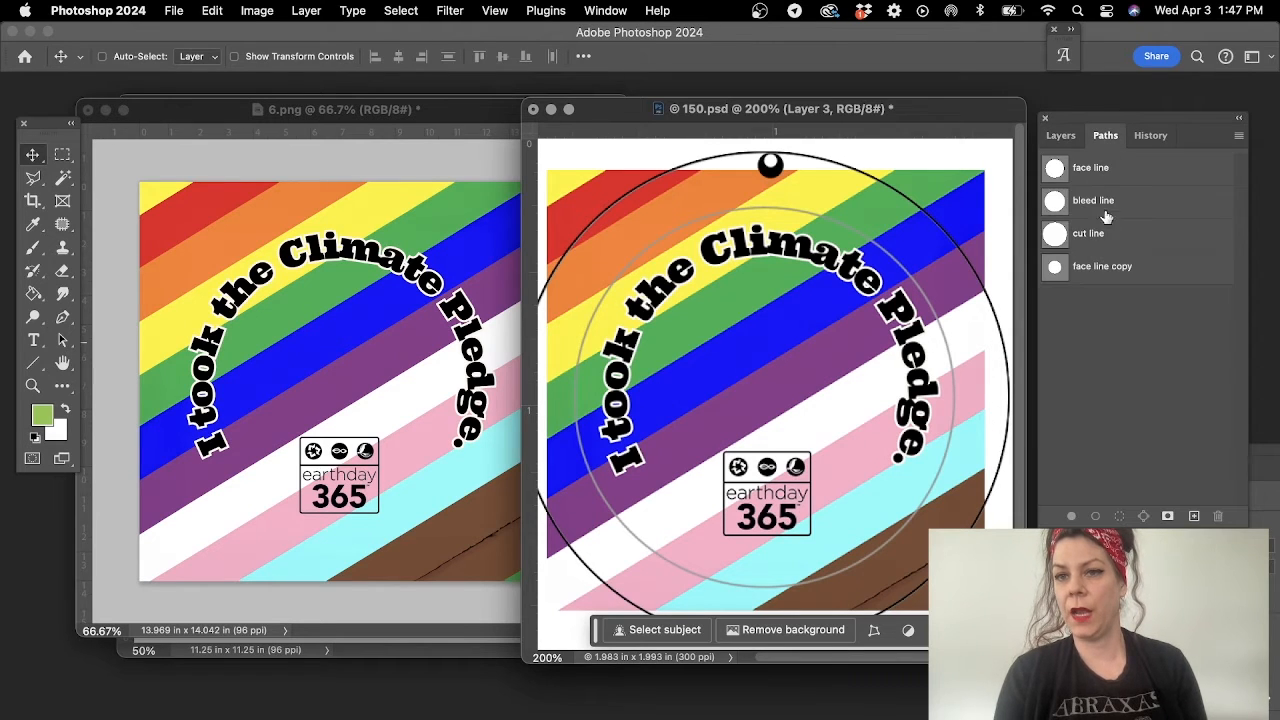
click(1113, 204)
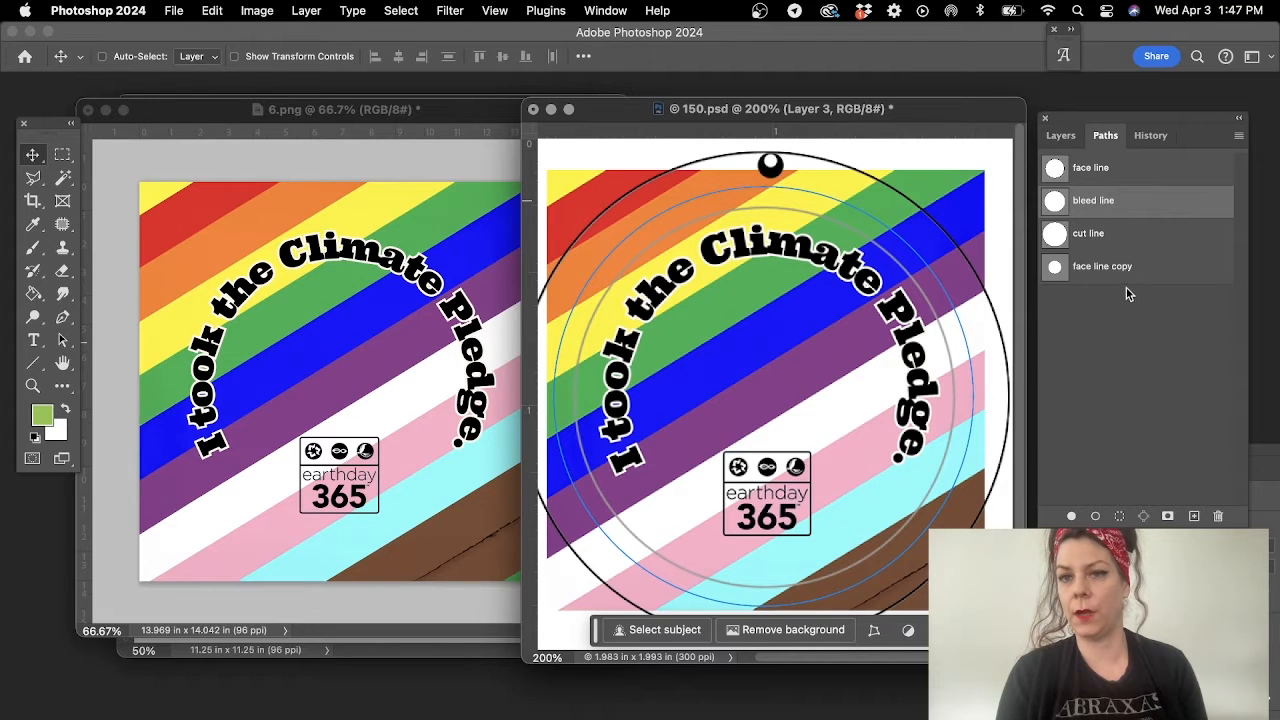
click(1070, 150)
click(1061, 136)
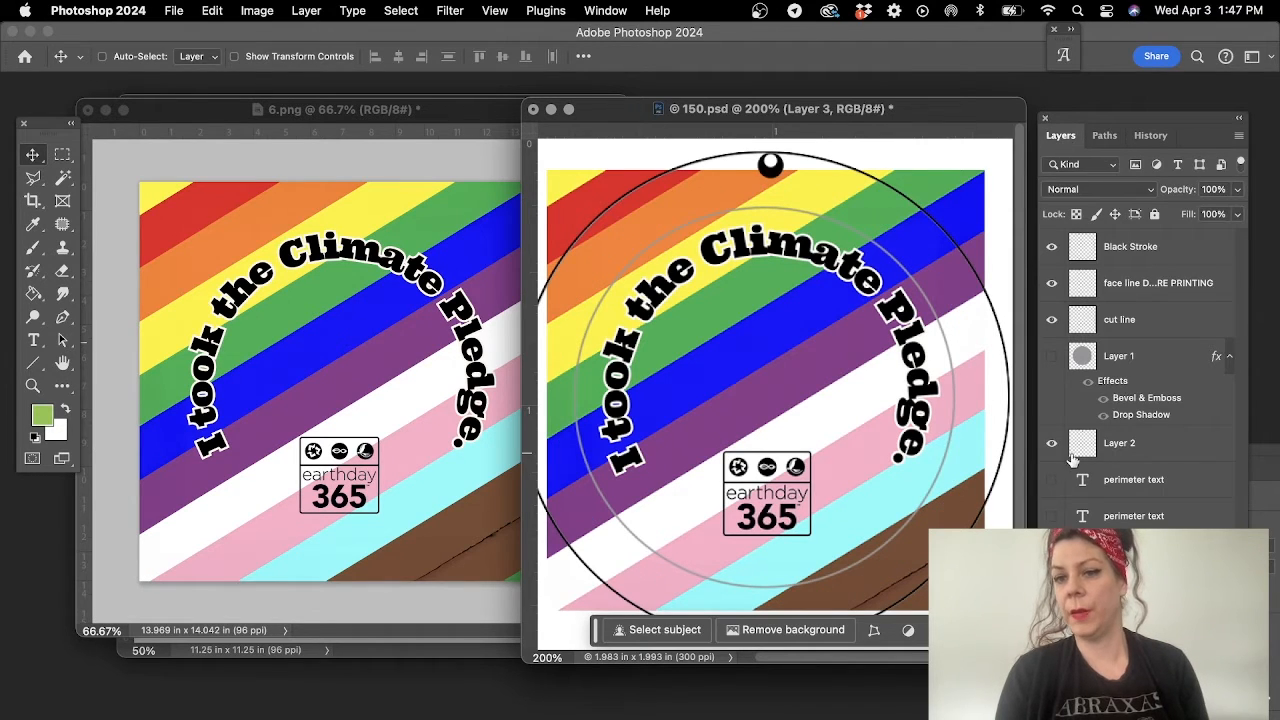
- Load the cut line path as a selection, mask the artwork layer with it, and hide the face line layer
click(1105, 136)
click(1095, 240)
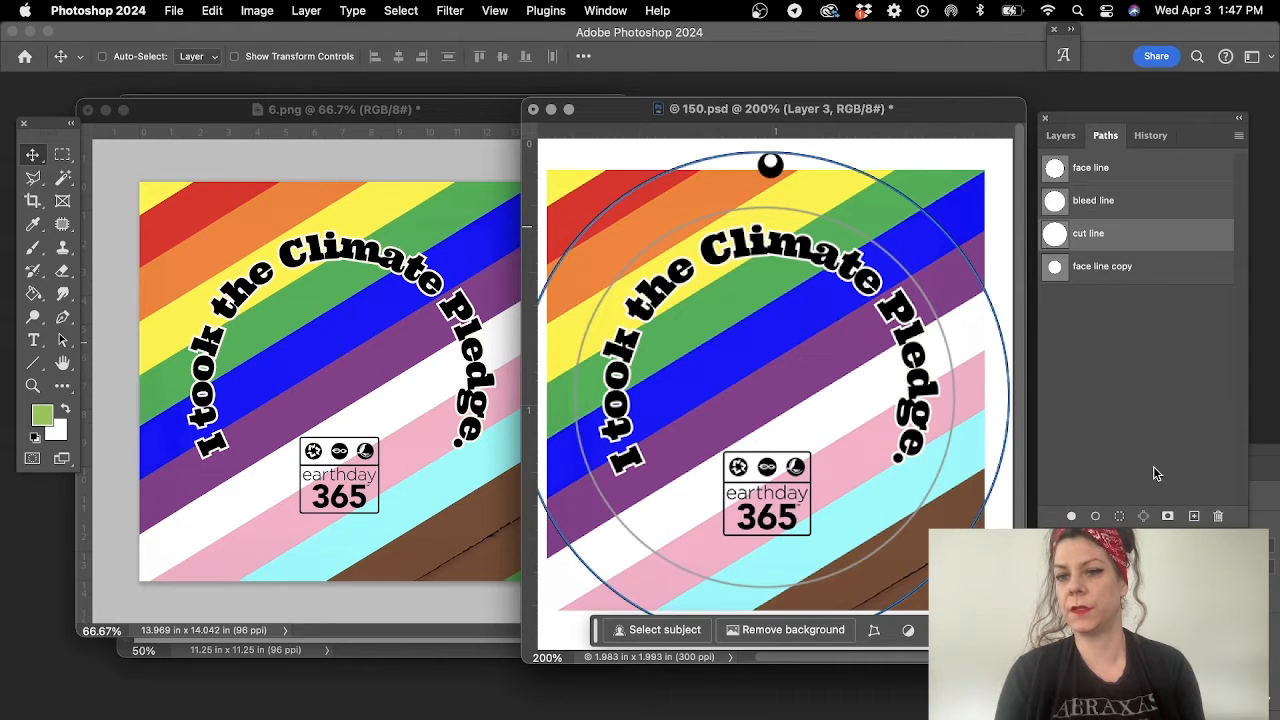
click(1120, 516)
click(1060, 135)
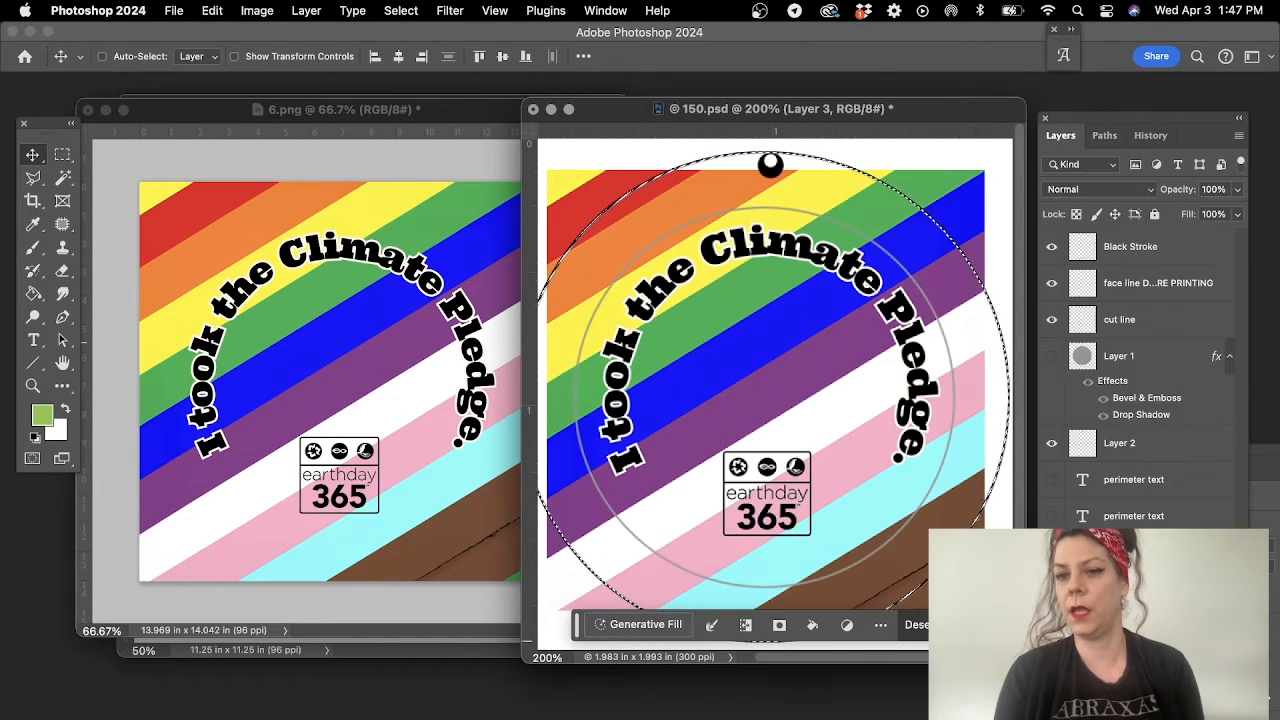
click(1120, 692)
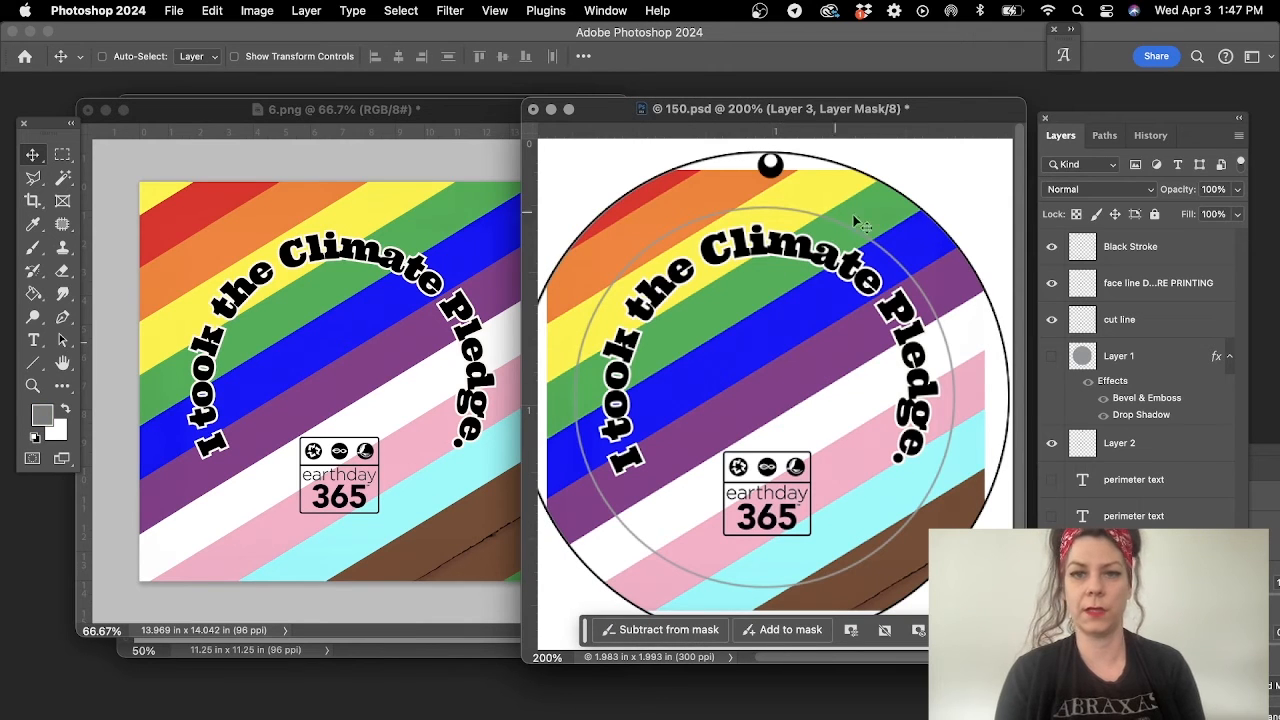
click(1060, 285)
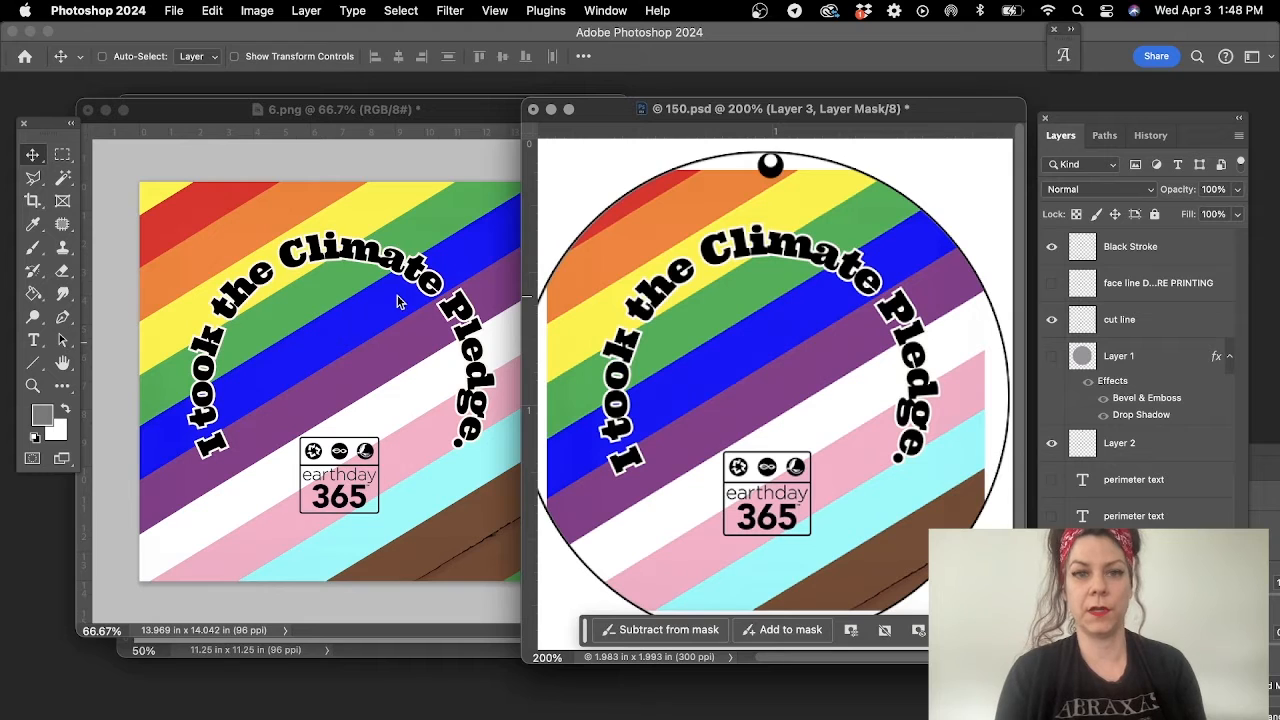
click(33, 386)
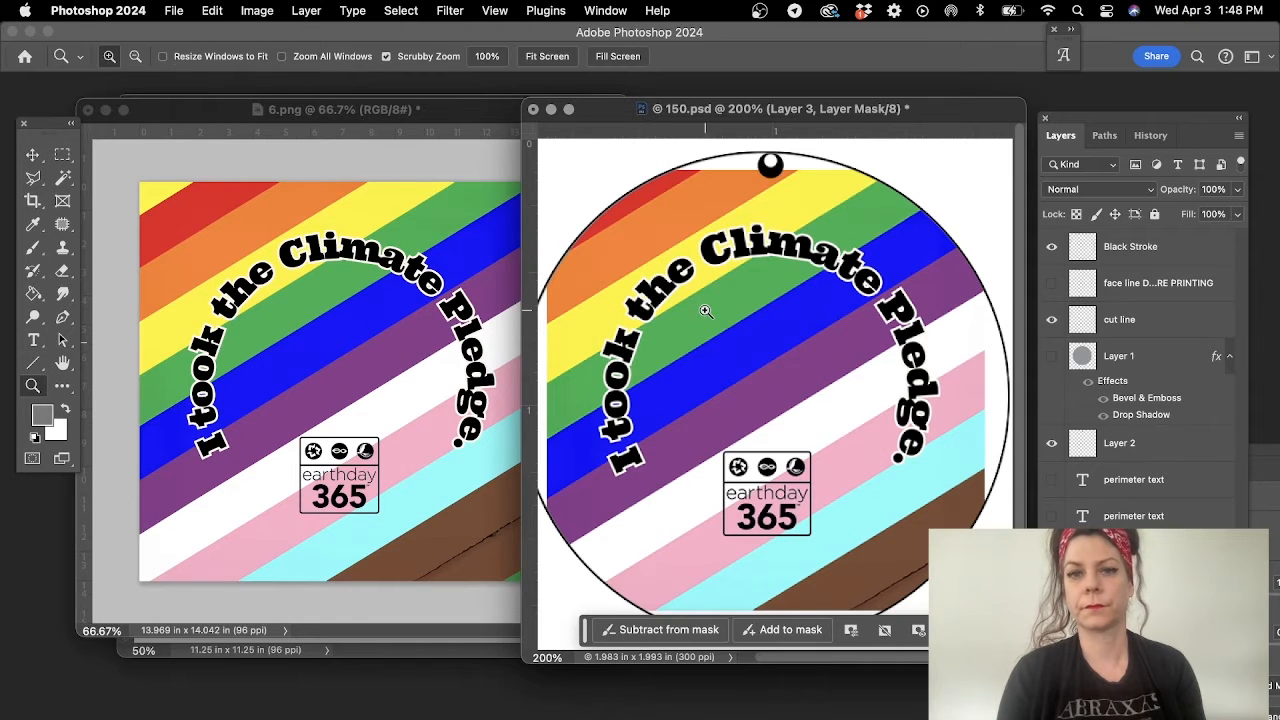
alt+click(731, 325)
- Close 6.png without saving its changes
click(157, 116)
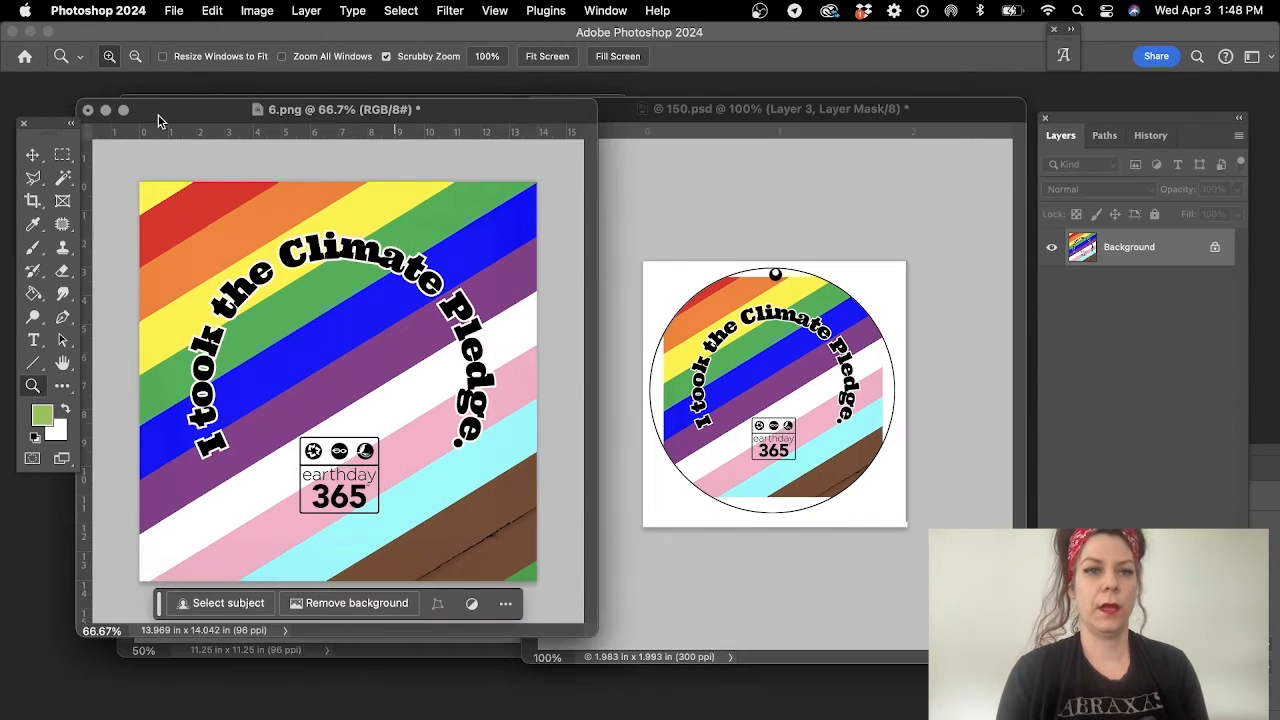
click(87, 110)
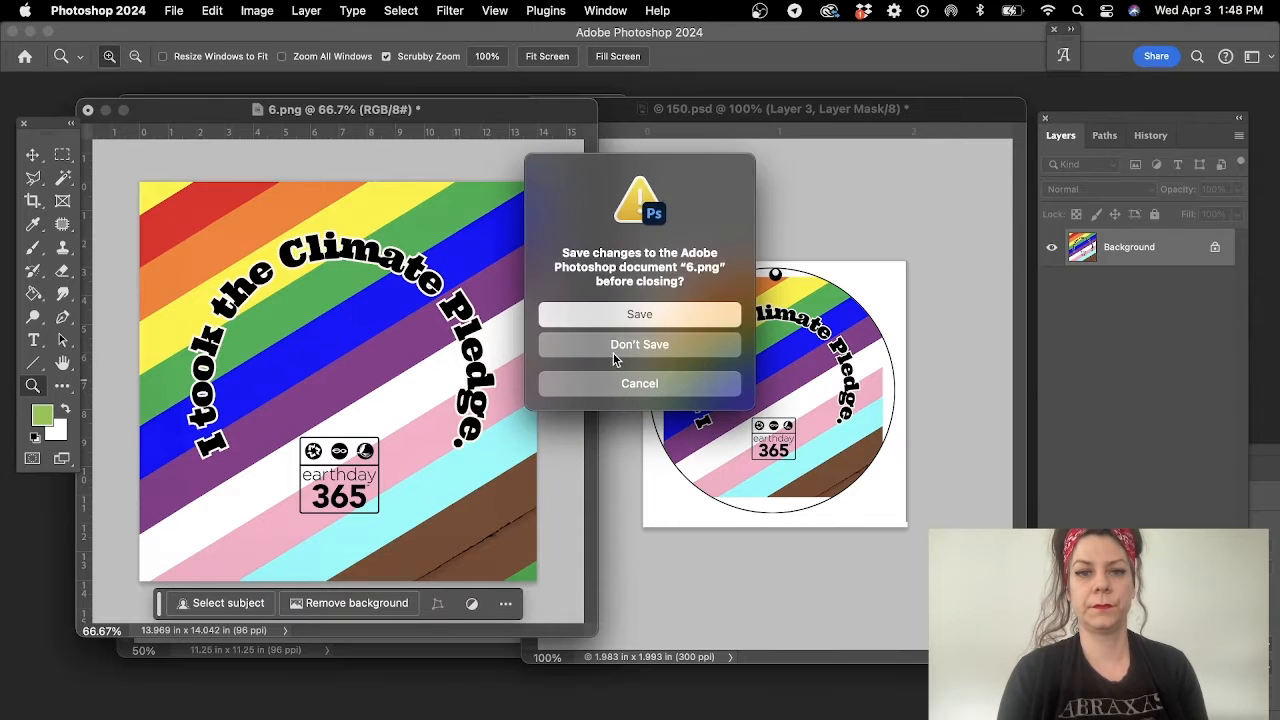
click(614, 350)
- Copy the arch artwork layer from 10.png into 150.psd and scale it to 40.55% about its centre
click(329, 187)
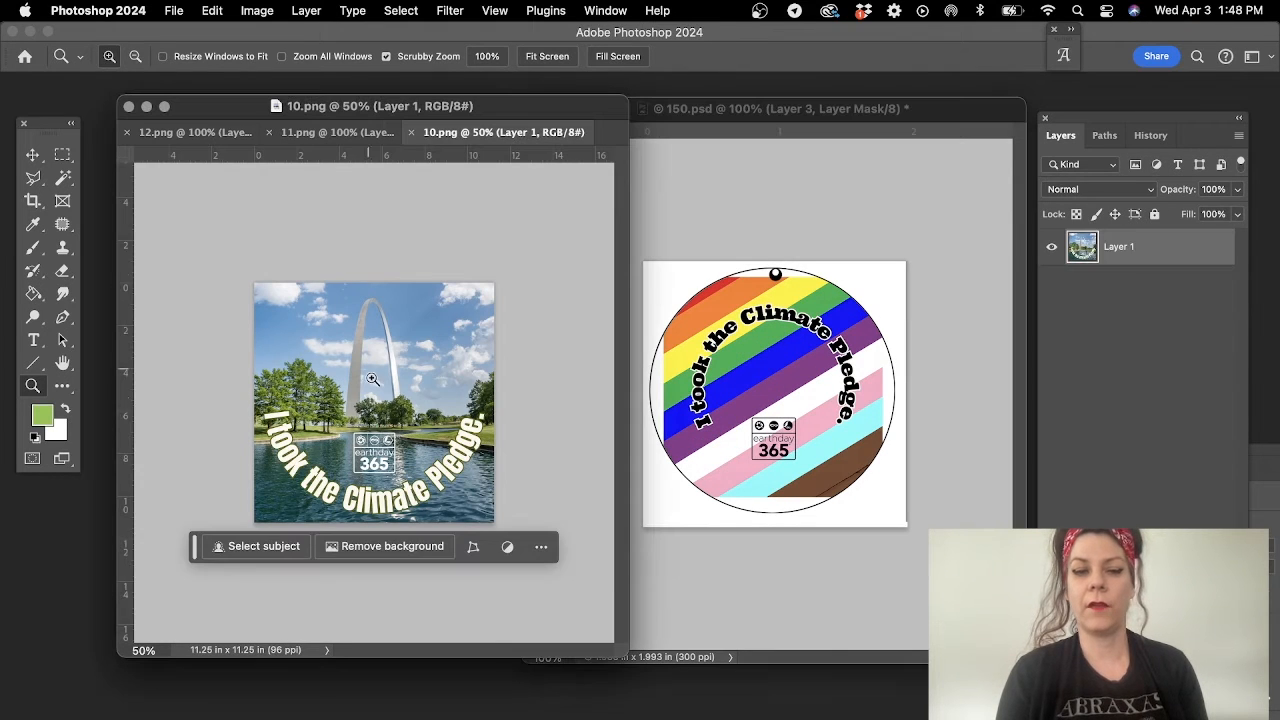
click(32, 156)
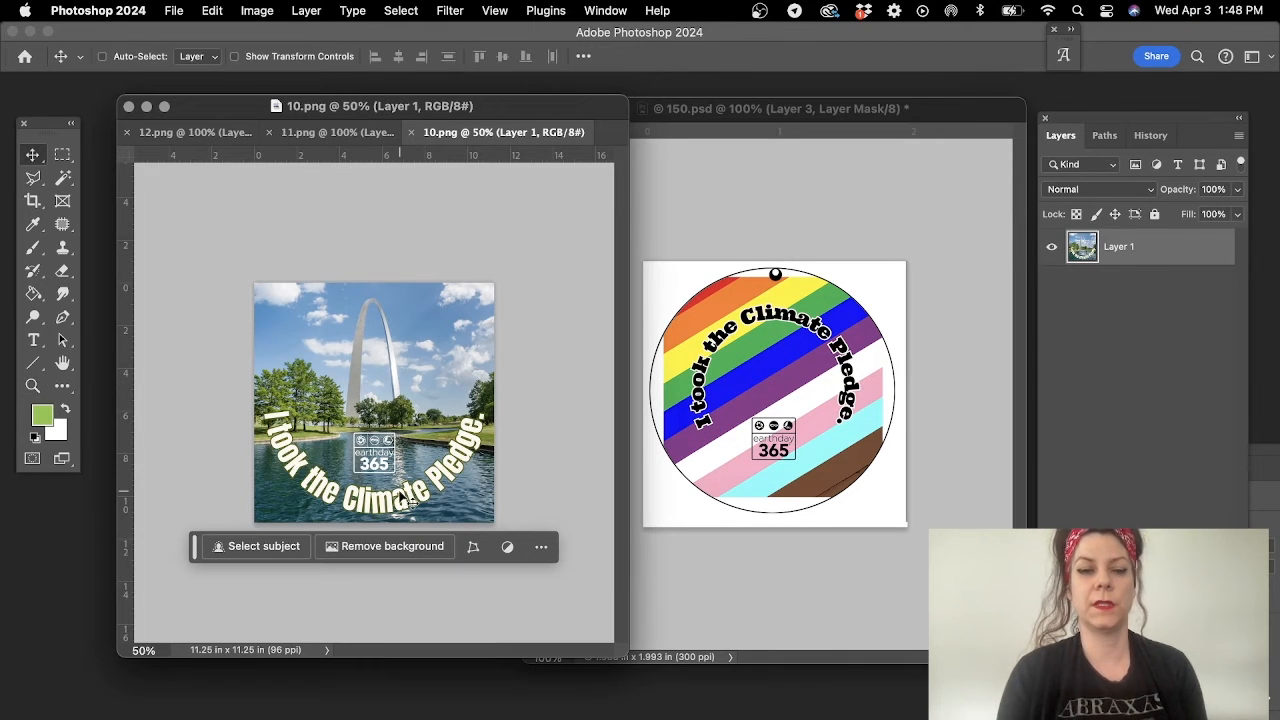
drag(380, 441, 825, 445)
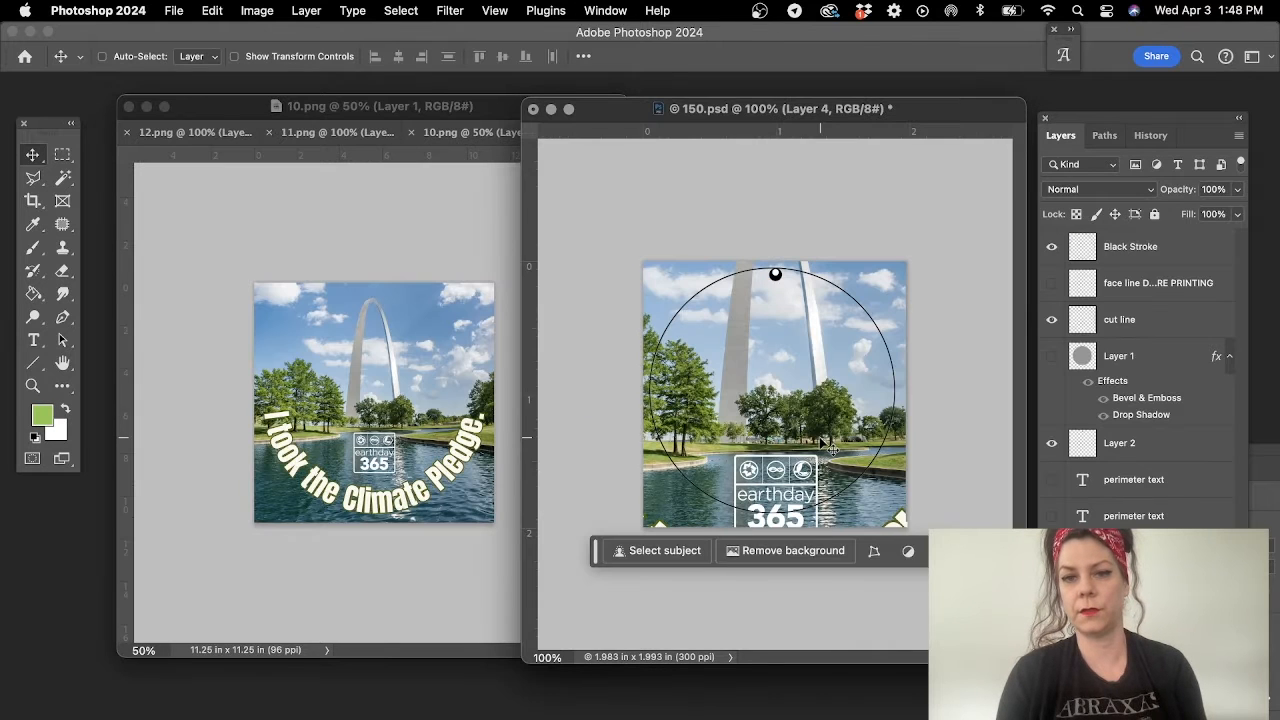
key(super+t)
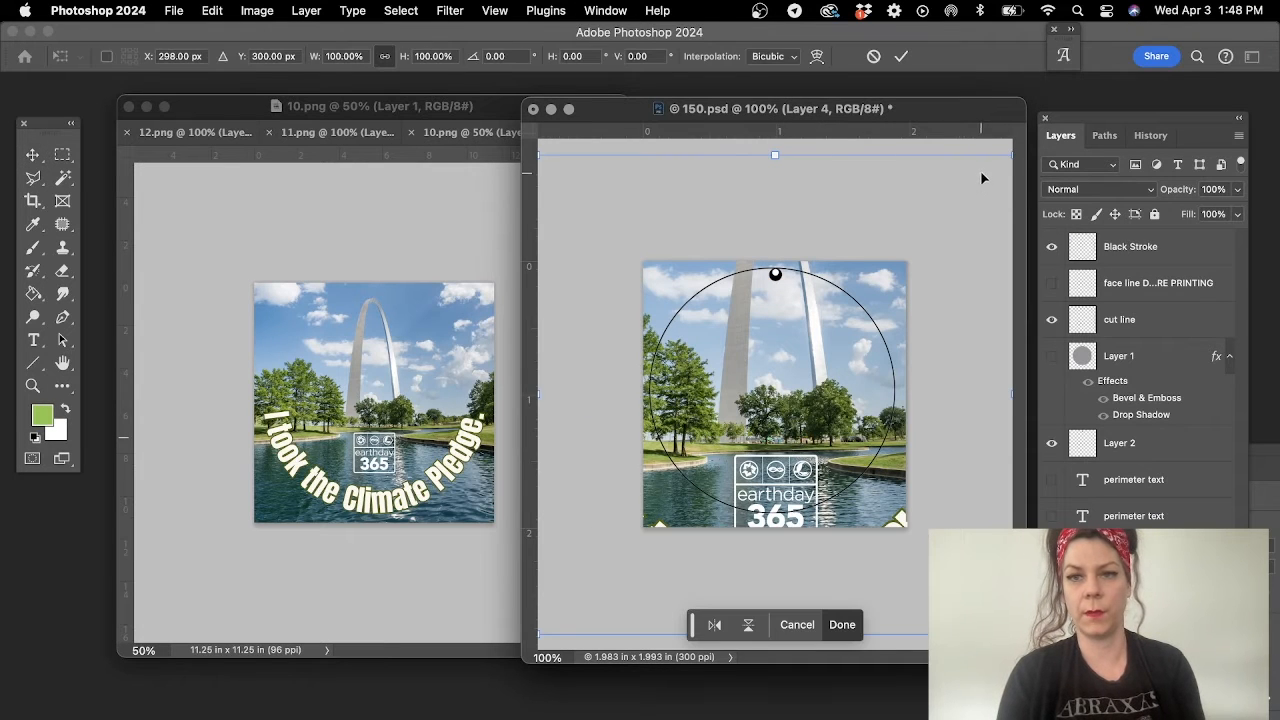
drag(1008, 157, 869, 296)
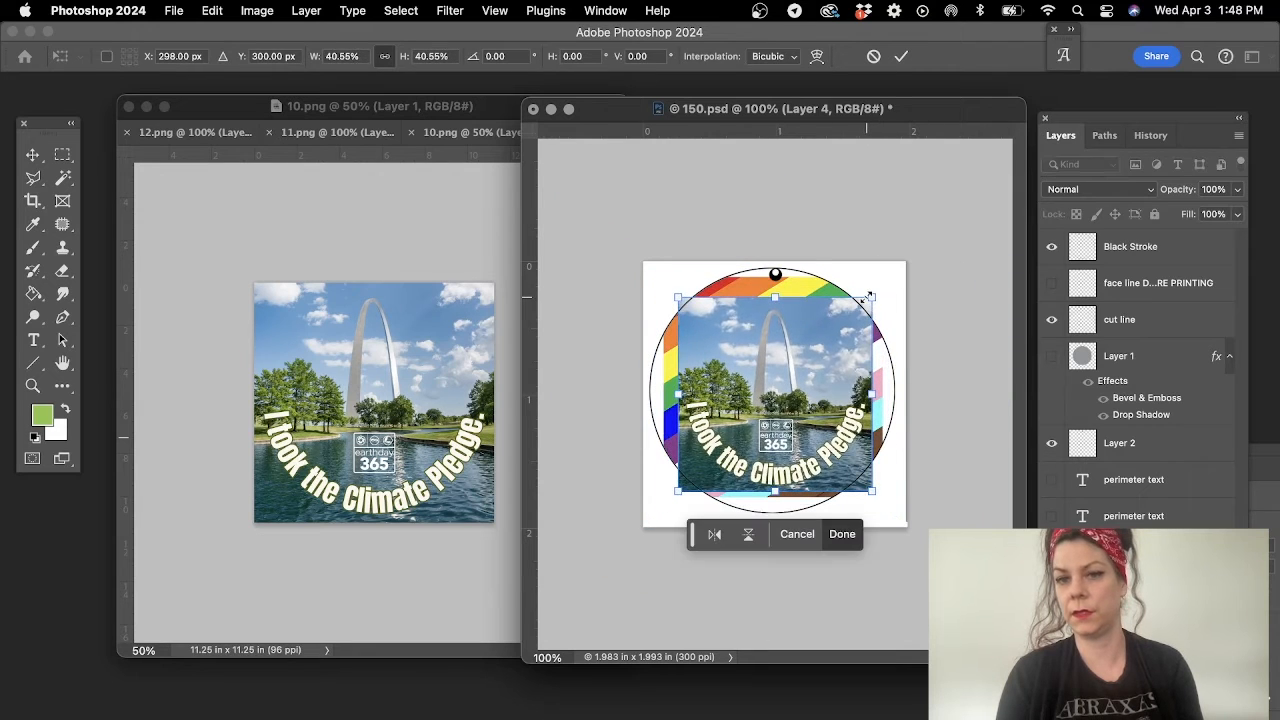
key(Return)
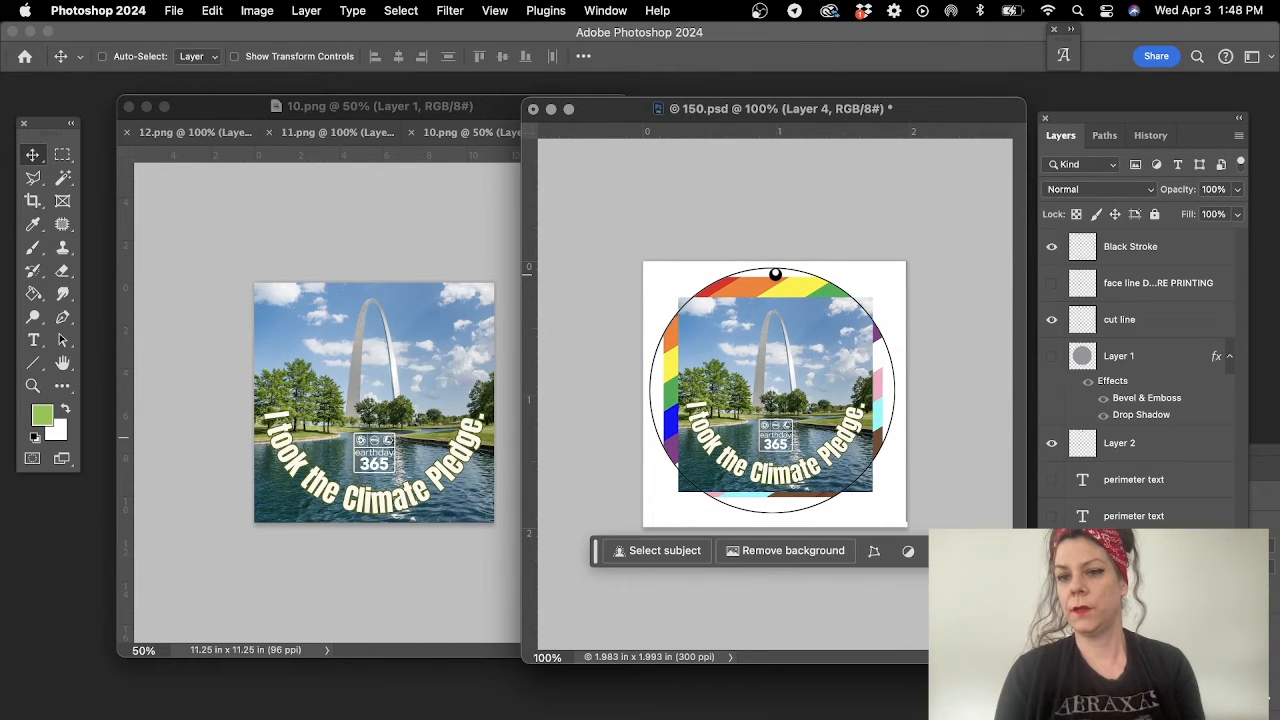
- Hide the rainbow artwork layer, show the face line layer, and check the arch artwork's curved text against the inner circle
click(1046, 368)
click(1050, 294)
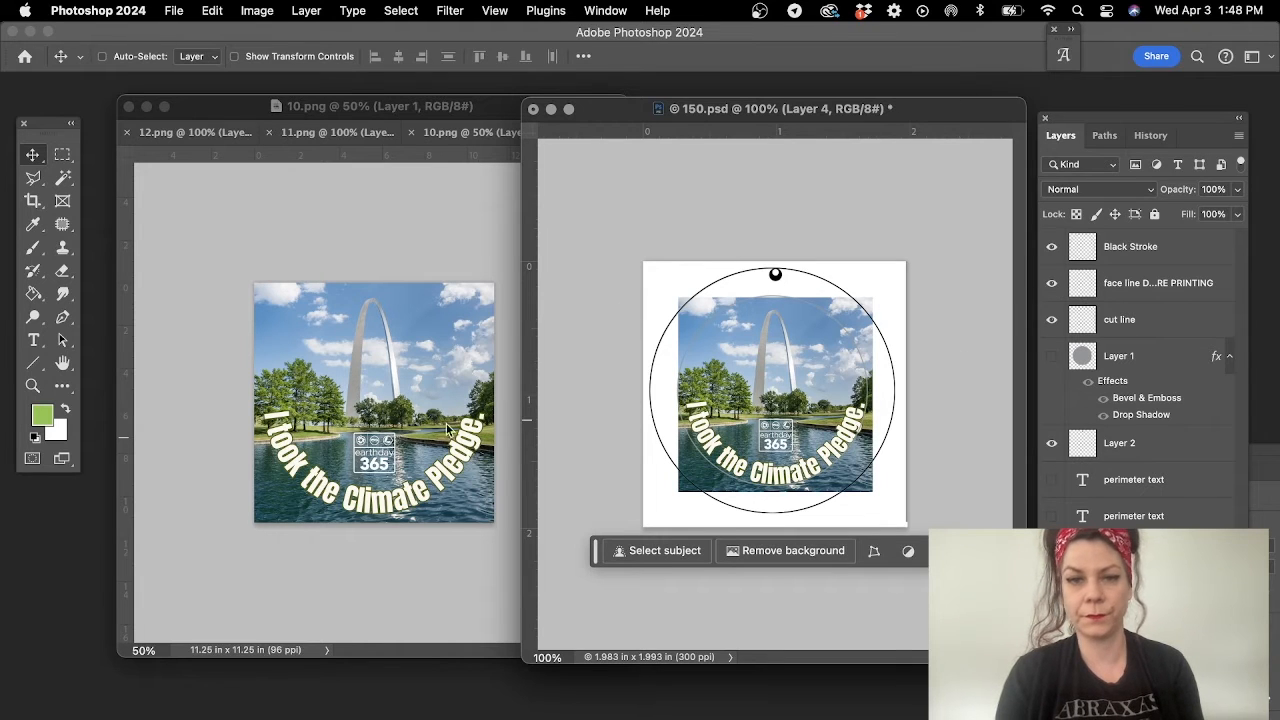
click(36, 390)
click(680, 369)
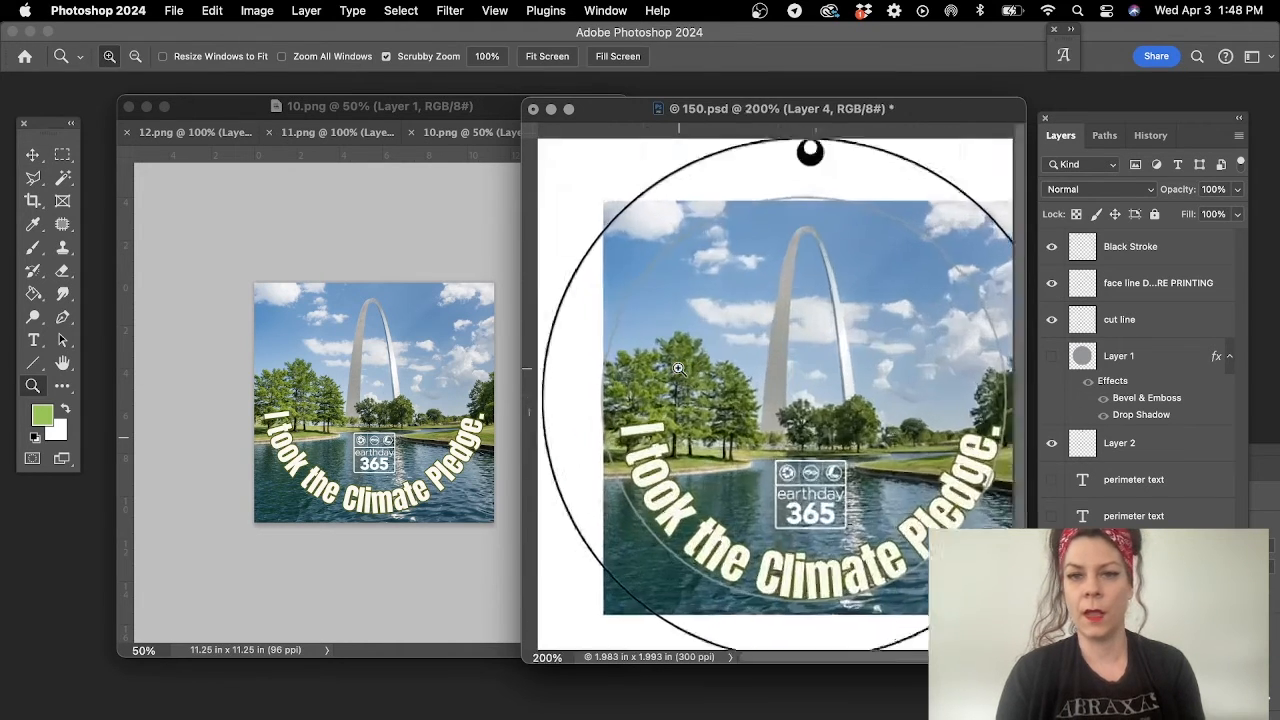
click(680, 369)
drag(853, 380, 778, 422)
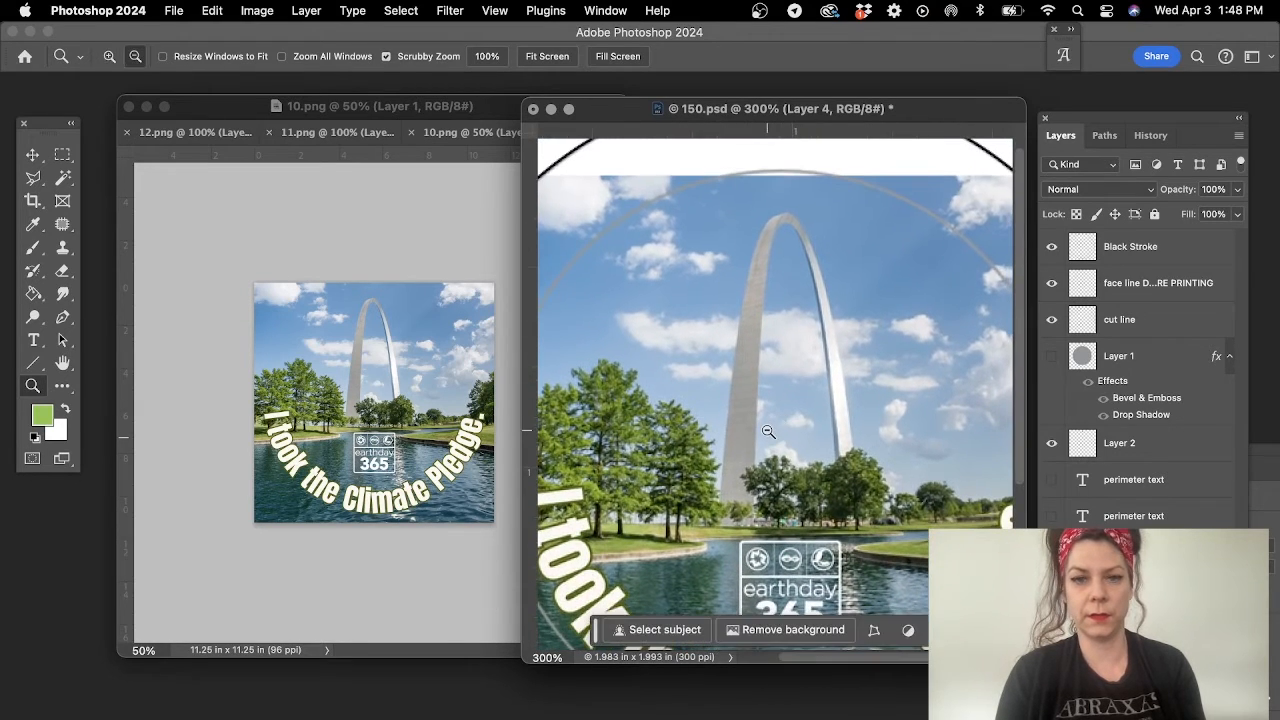
alt+click(770, 427)
alt+click(767, 429)
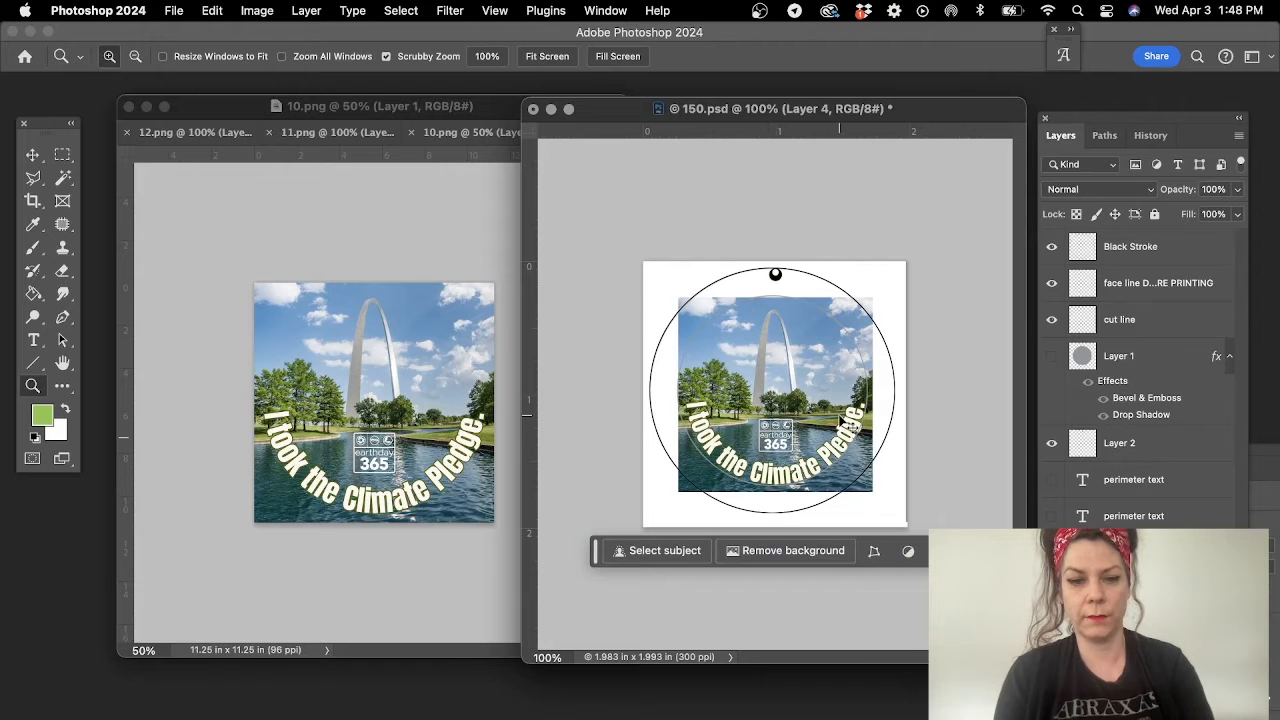
- Scale the arch artwork layer down slightly about its centre so its curved text fits inside the face line
key(cmd+t)
drag(877, 291, 863, 297)
key(z)
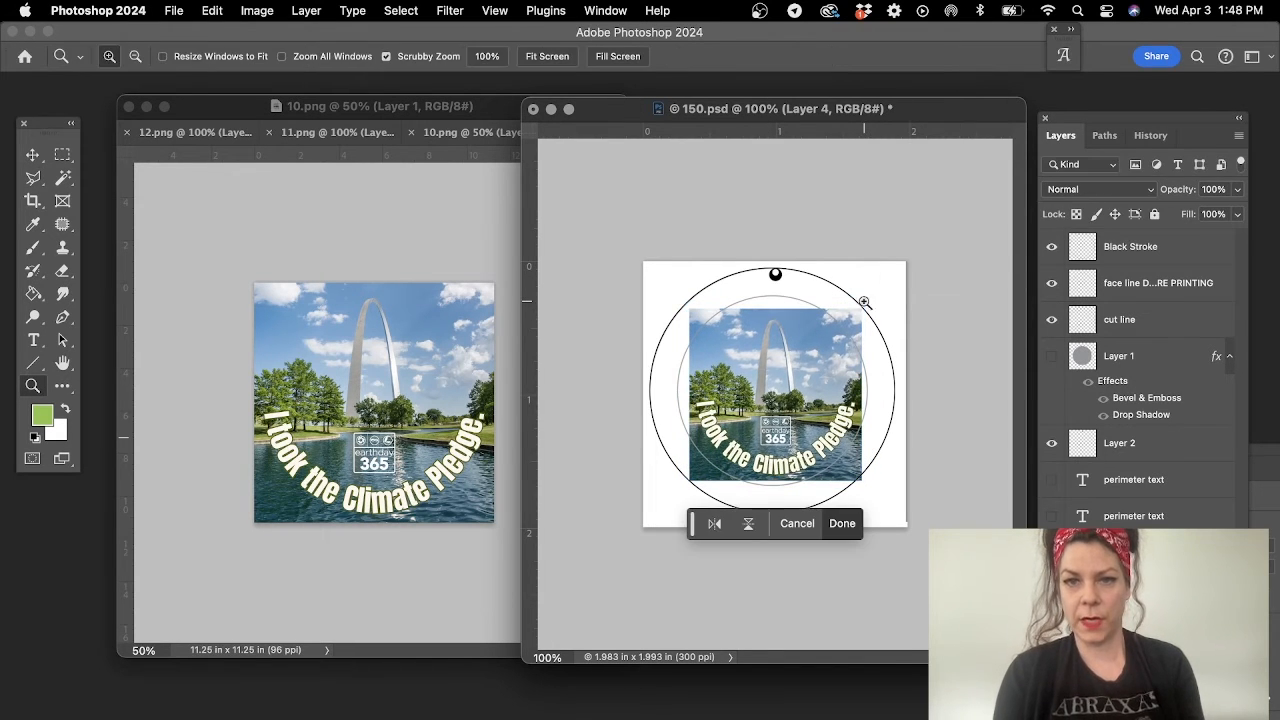
click(763, 377)
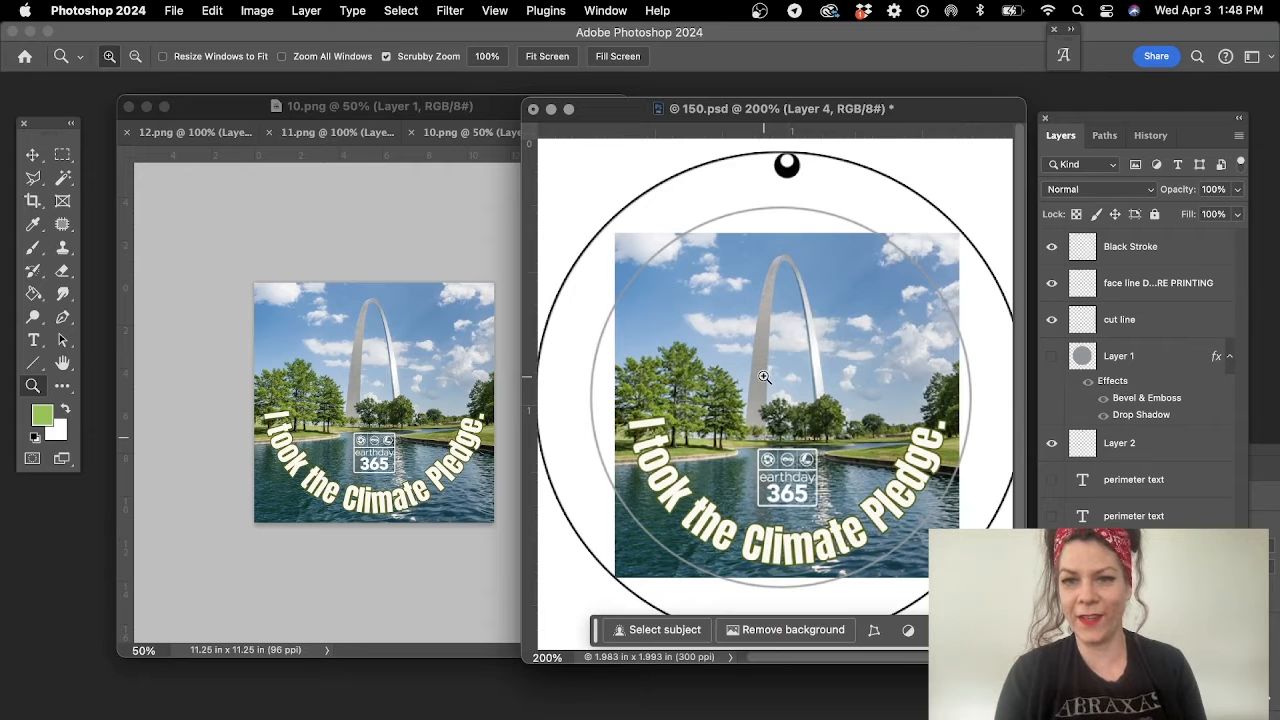
- Nudge the arch artwork layer slightly left and down to centre its text in the inner circle
click(35, 156)
key(Left)
key(Left)
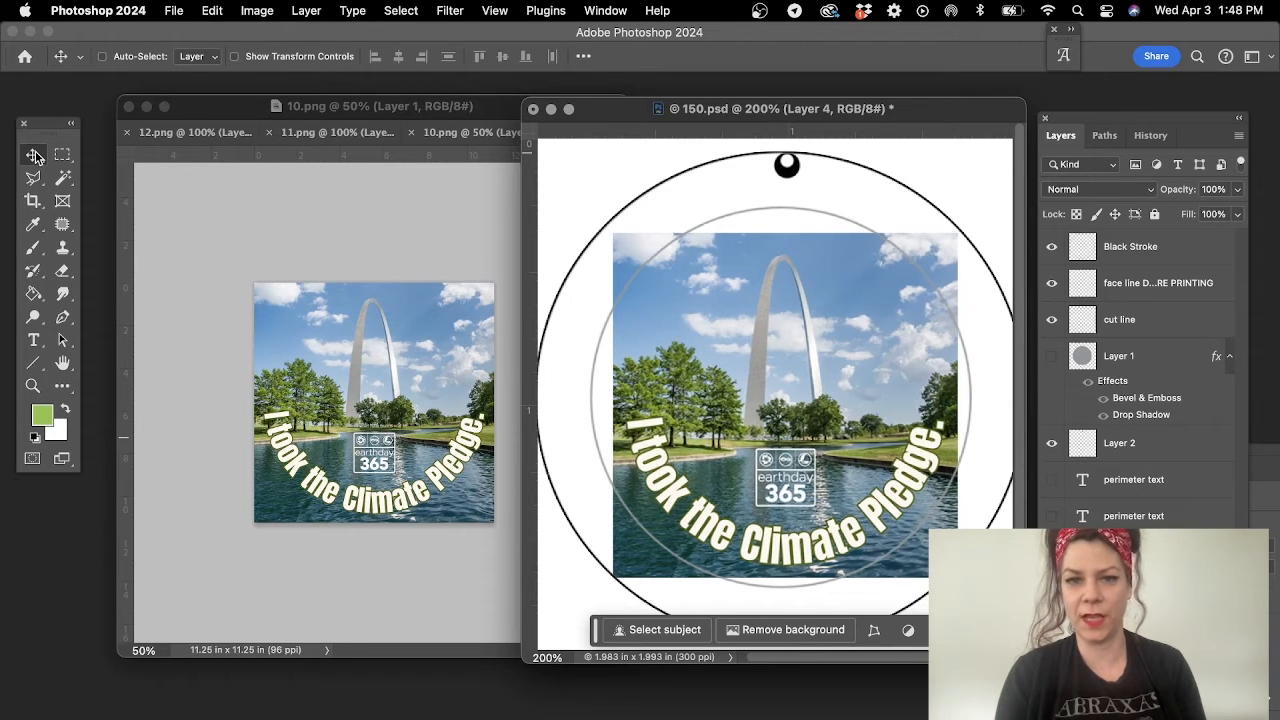
key(Down)
key(Down)
key(Down)
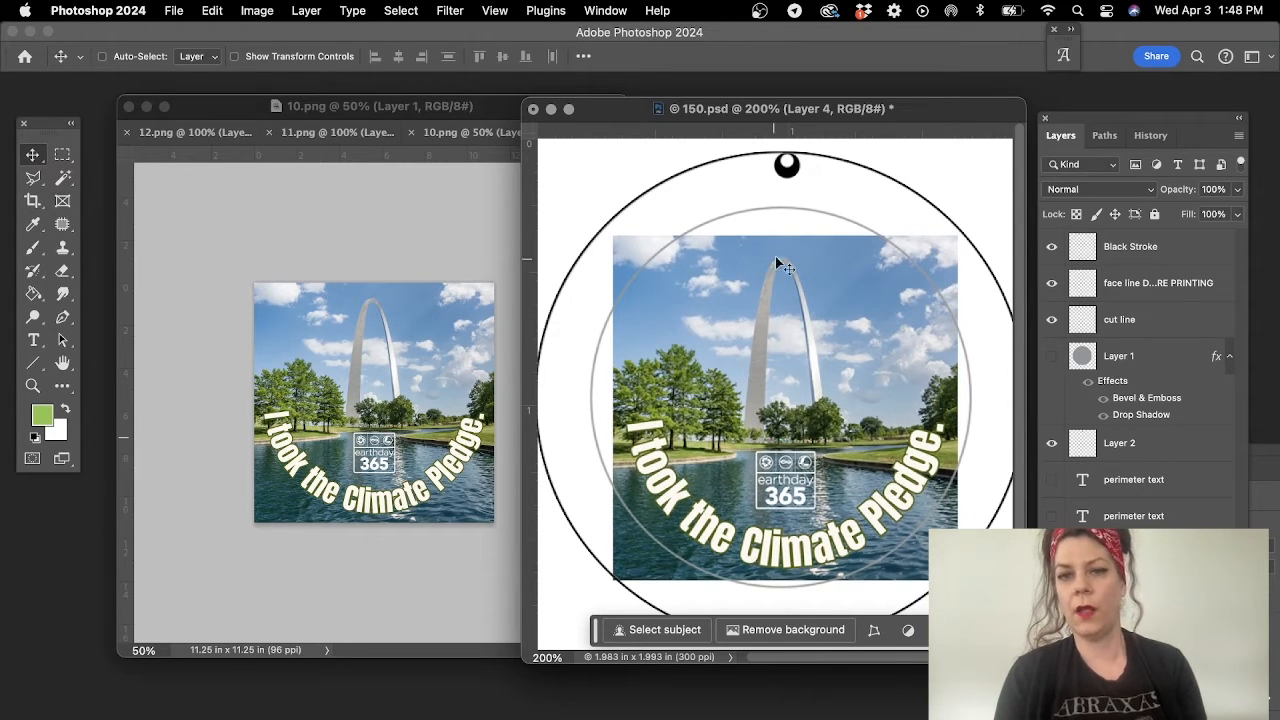
- Expand 10.png's canvas evenly on all sides to about 13.98 x 13.96 in using Generative Expand with the prompt "expand background"
click(354, 231)
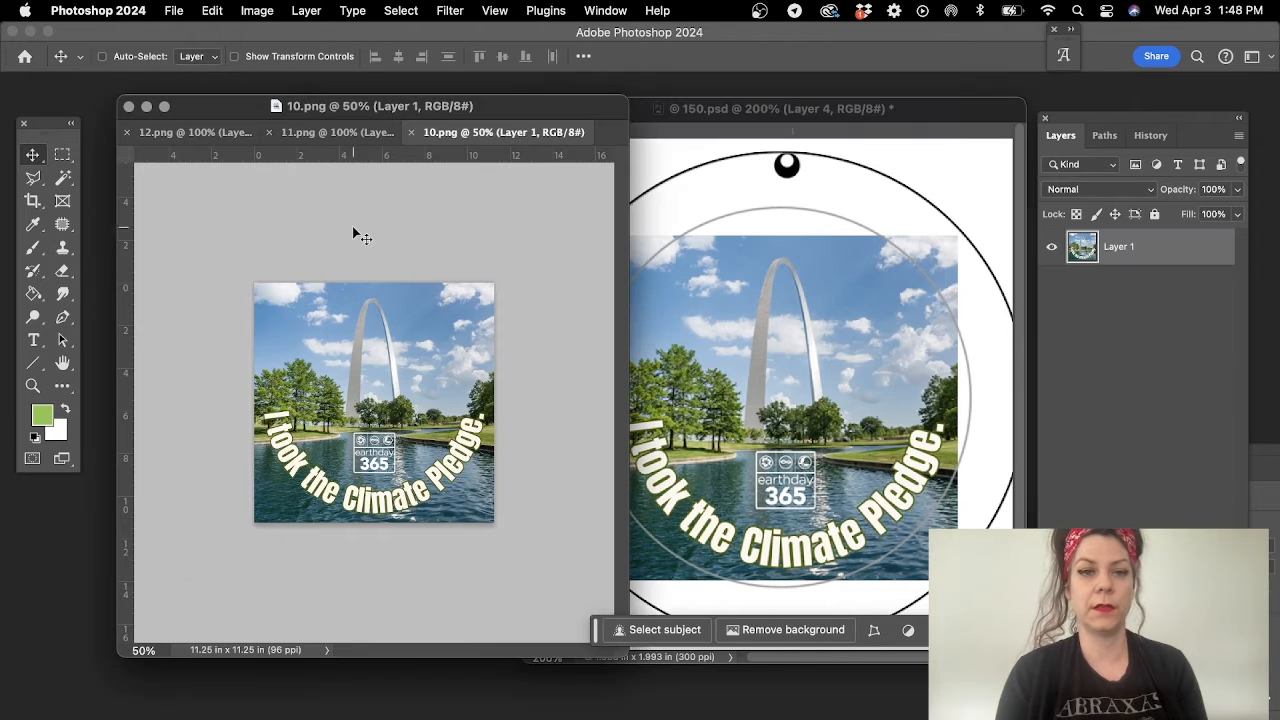
click(33, 200)
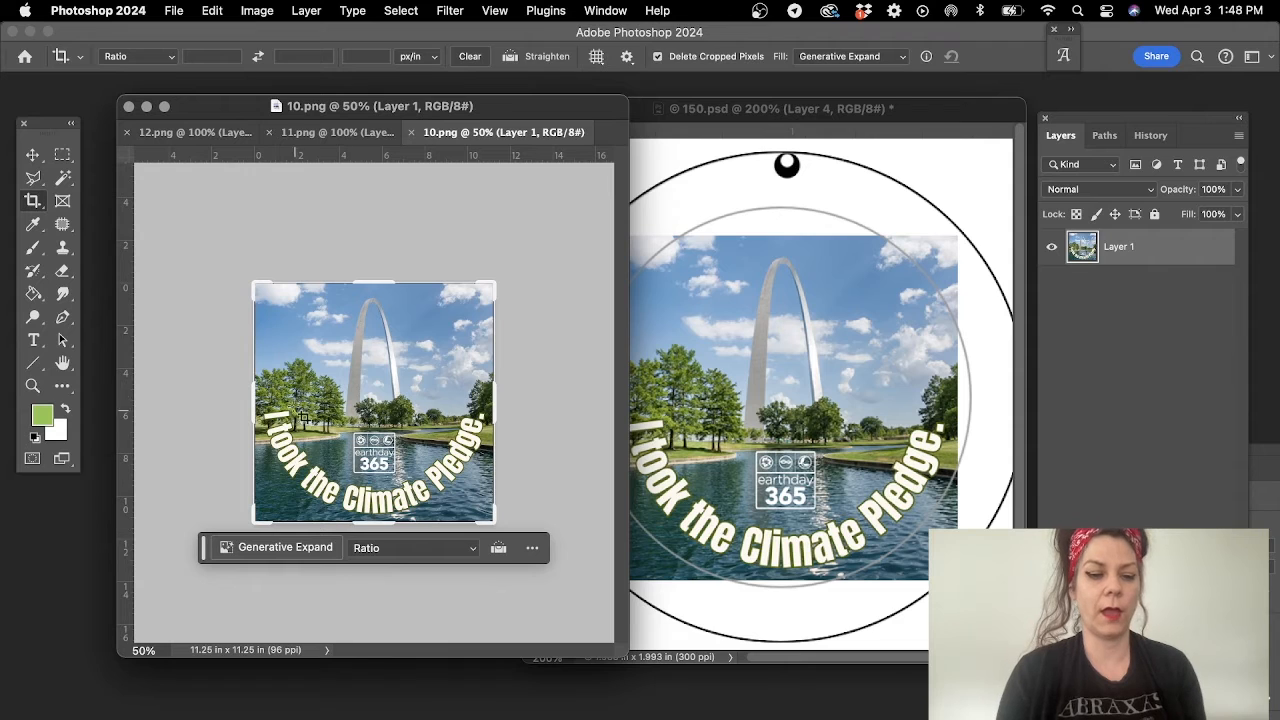
drag(256, 285, 224, 254)
click(320, 575)
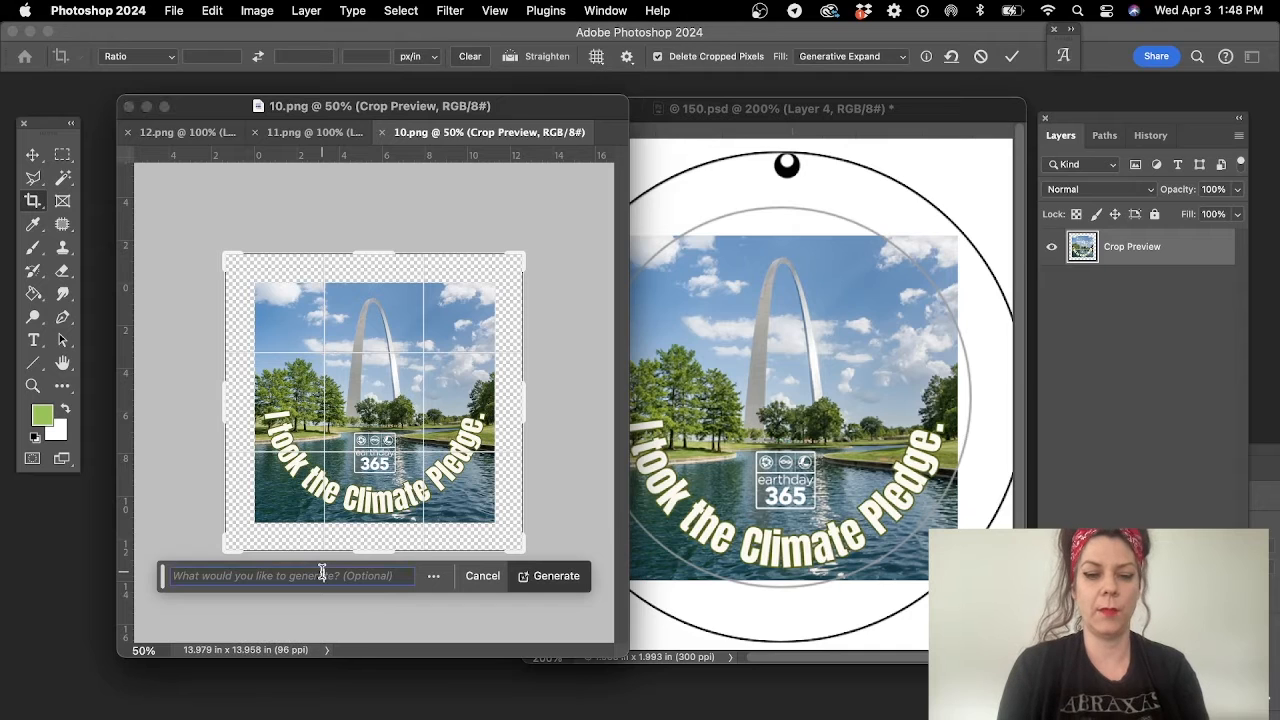
text(expand background)
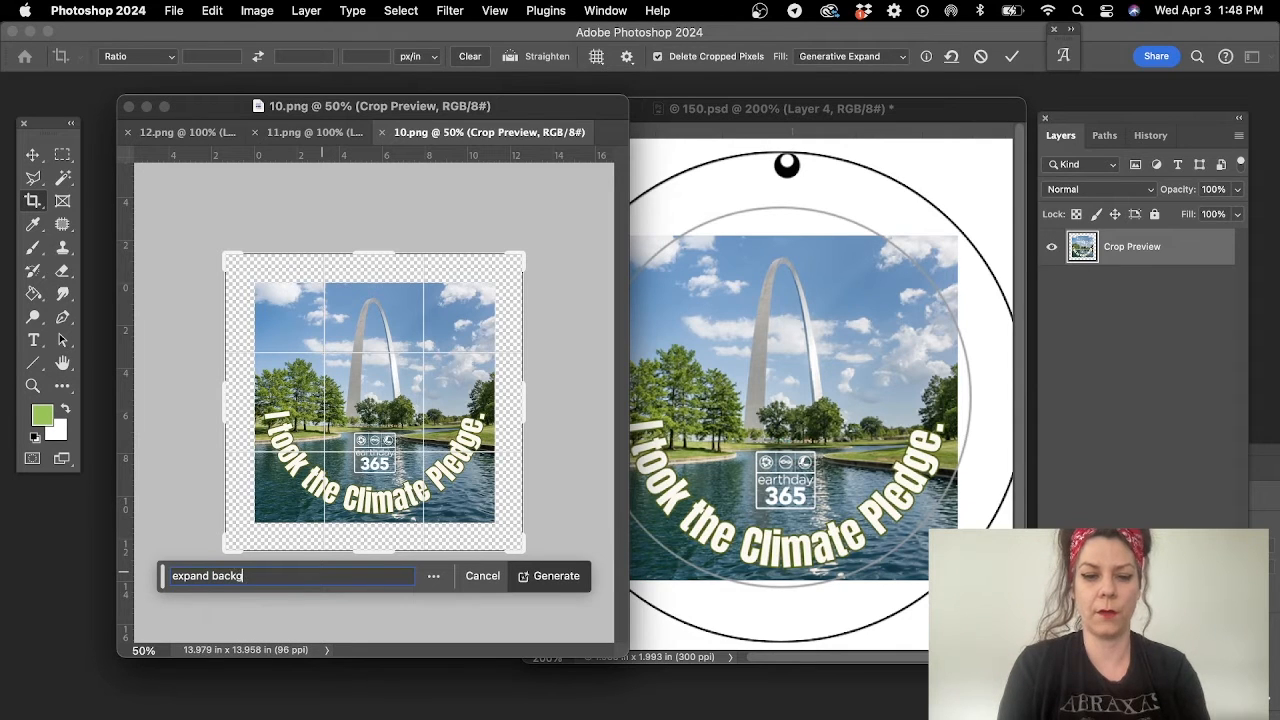
key(Return)
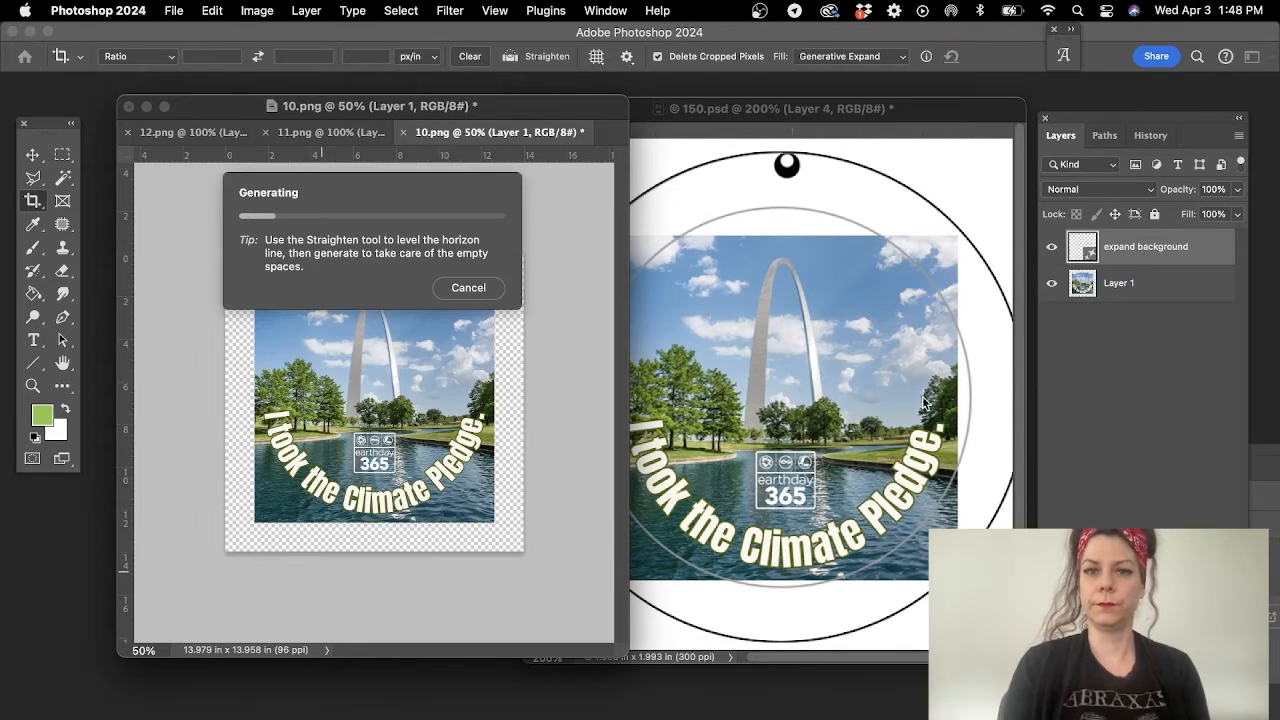
click(910, 148)
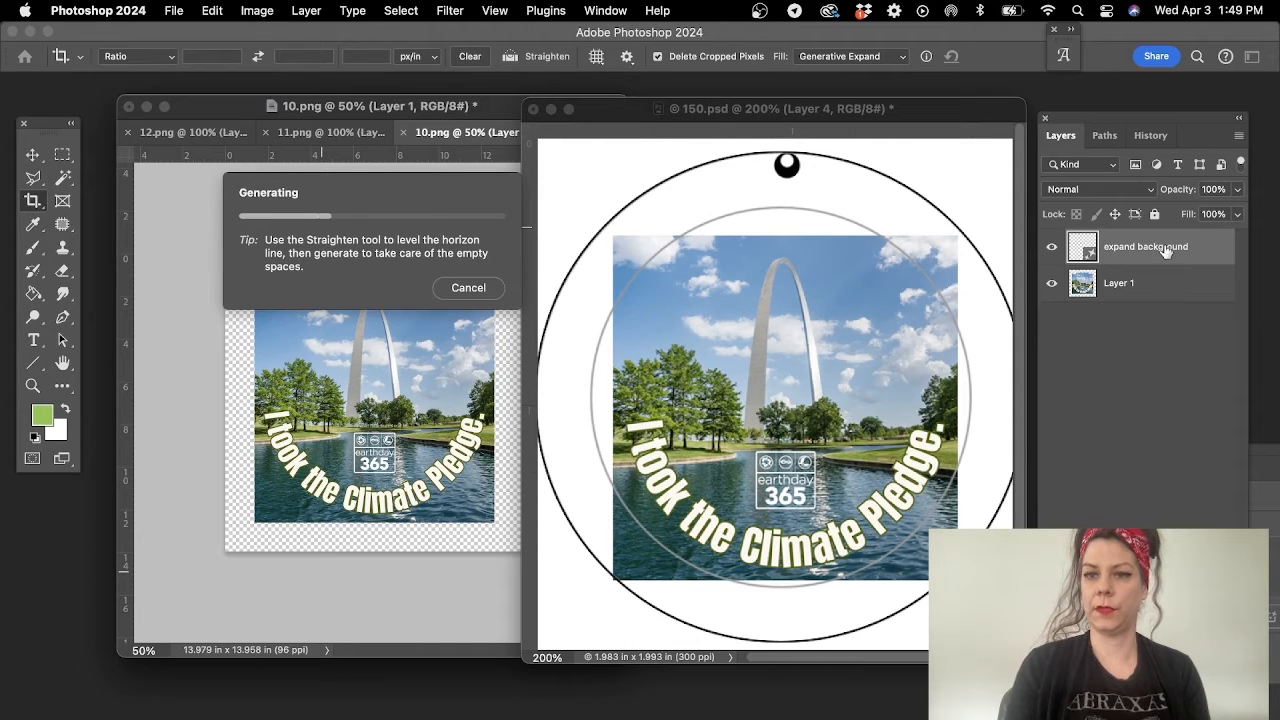
click(313, 115)
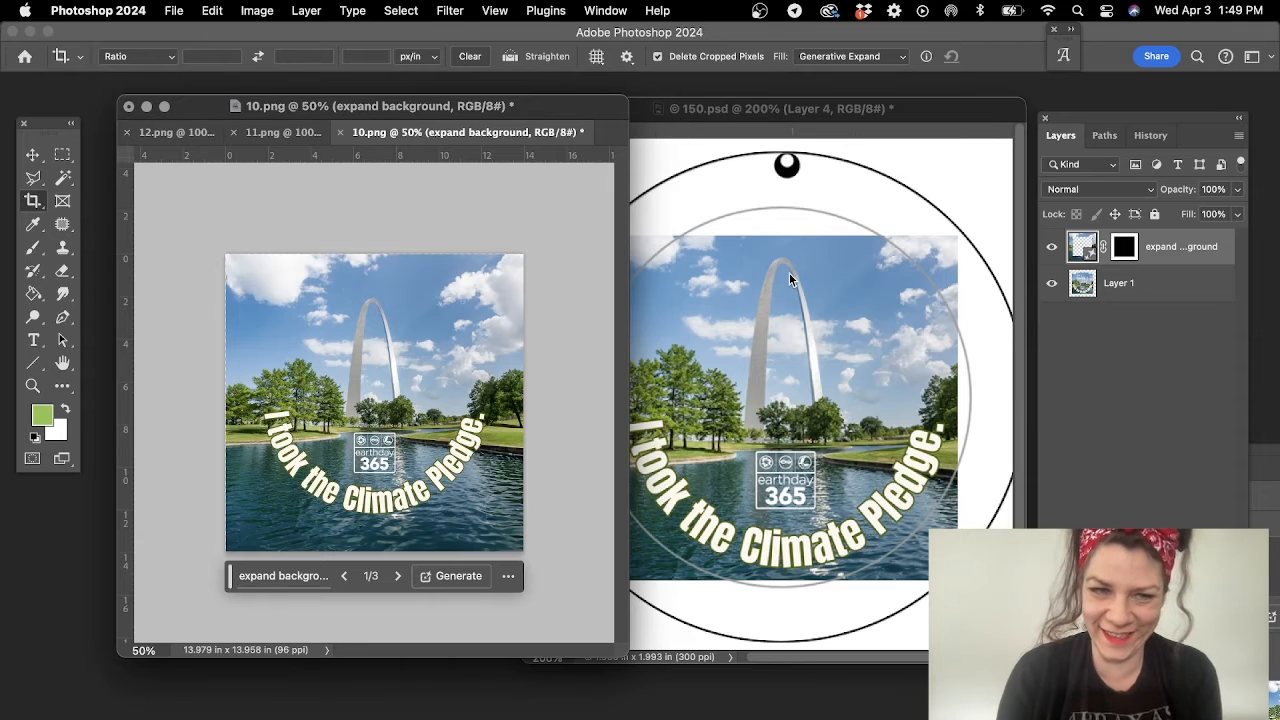
- Delete the unexpanded arch artwork layer from 150.psd and switch back to 10.png
click(809, 112)
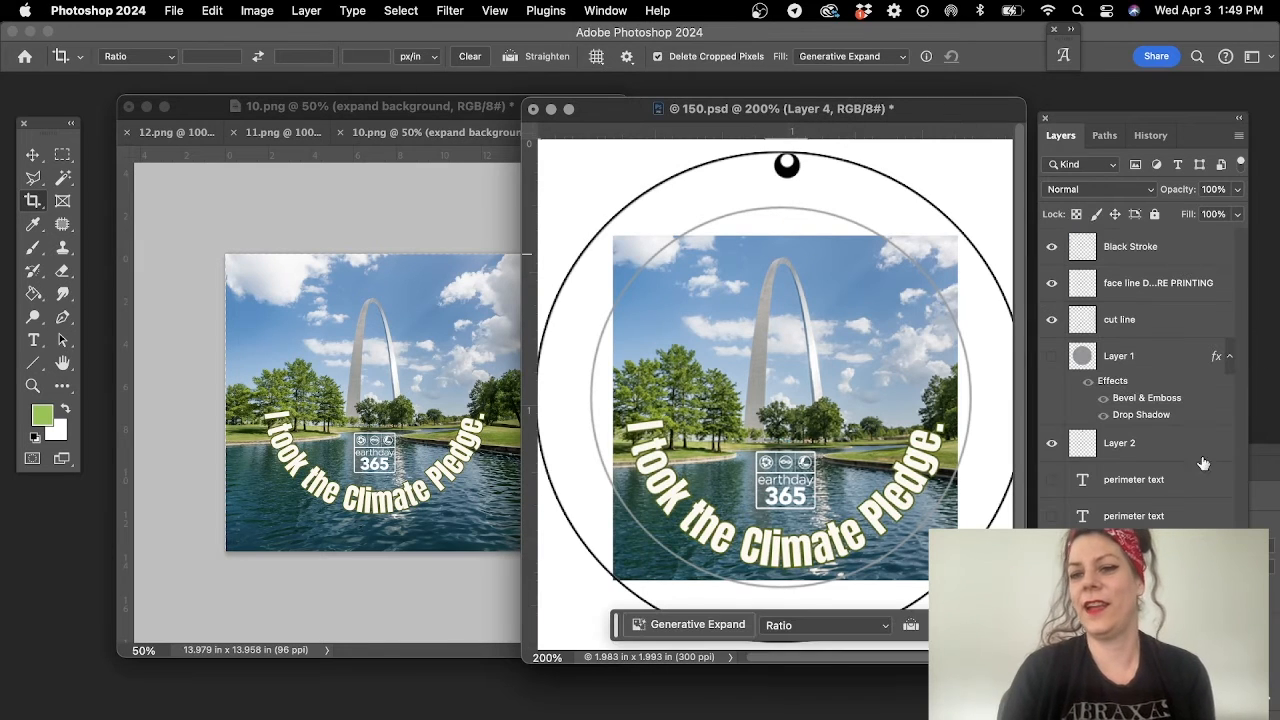
key(Delete)
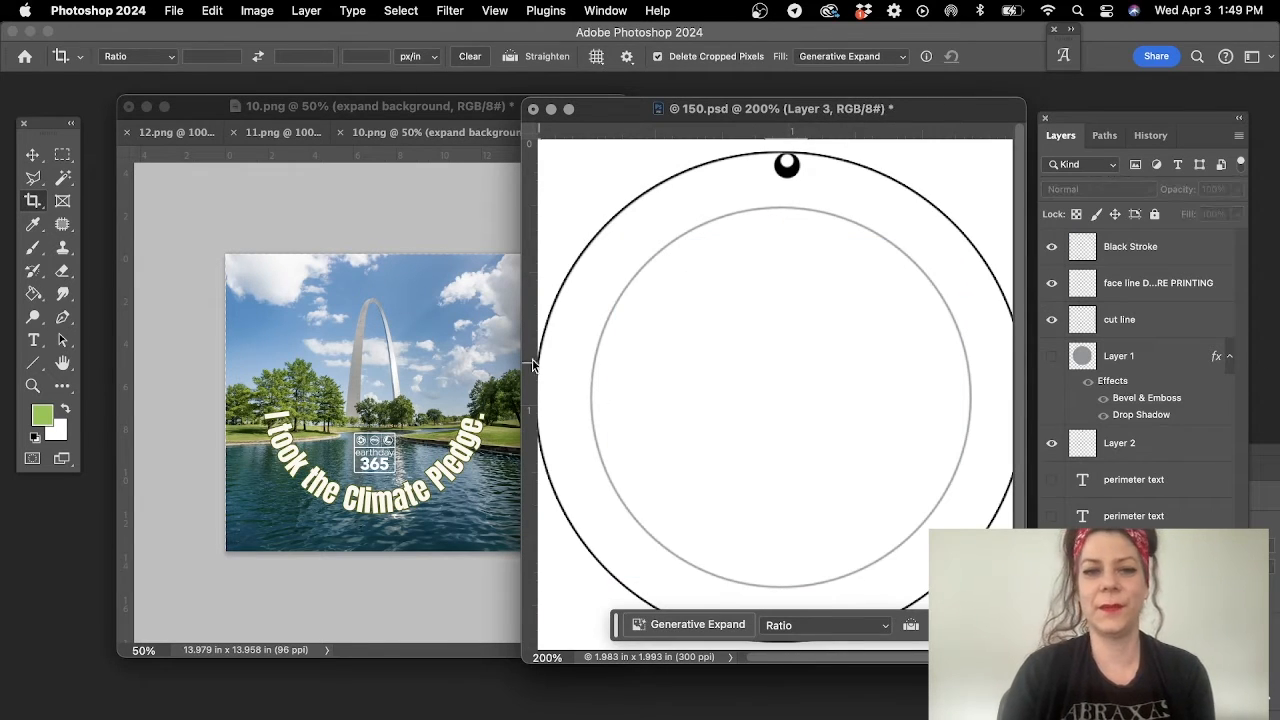
click(477, 194)
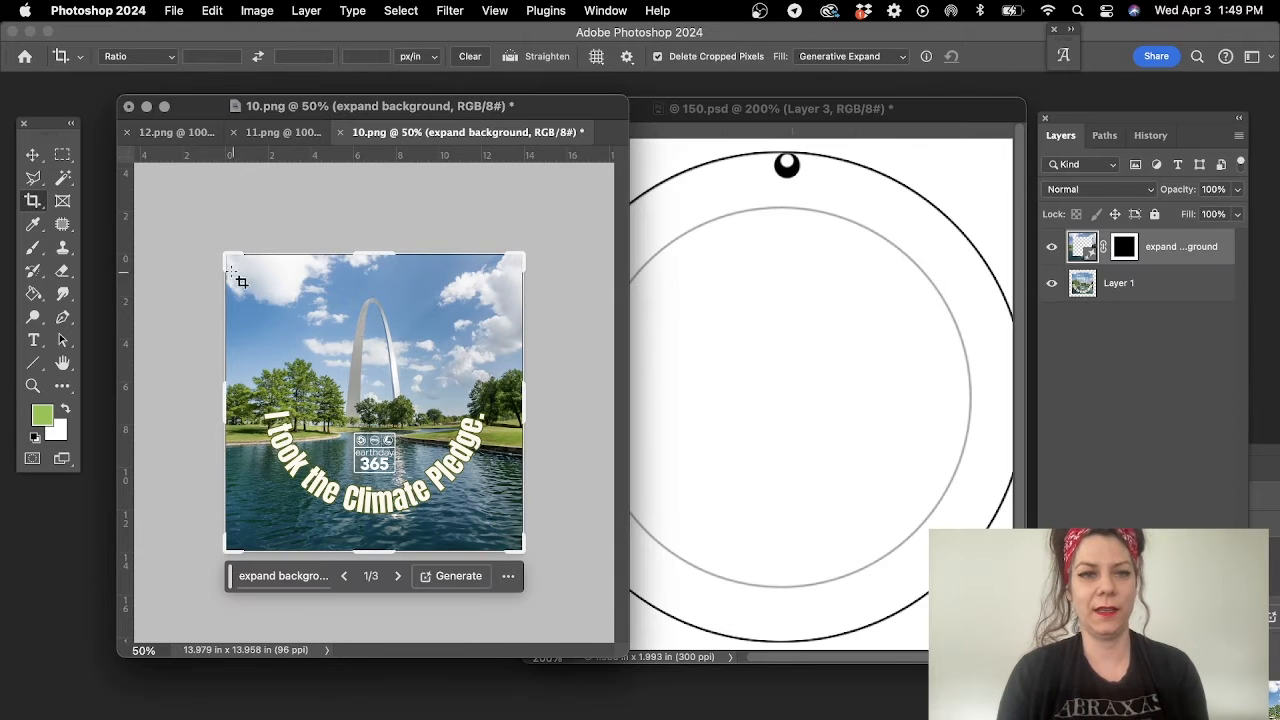
- Try to expand 10.png's canvas further to about 15.83 x 16.10 in using Generative Expand with the prompt "expand background", then undo it
drag(222, 255, 206, 230)
drag(206, 236, 206, 236)
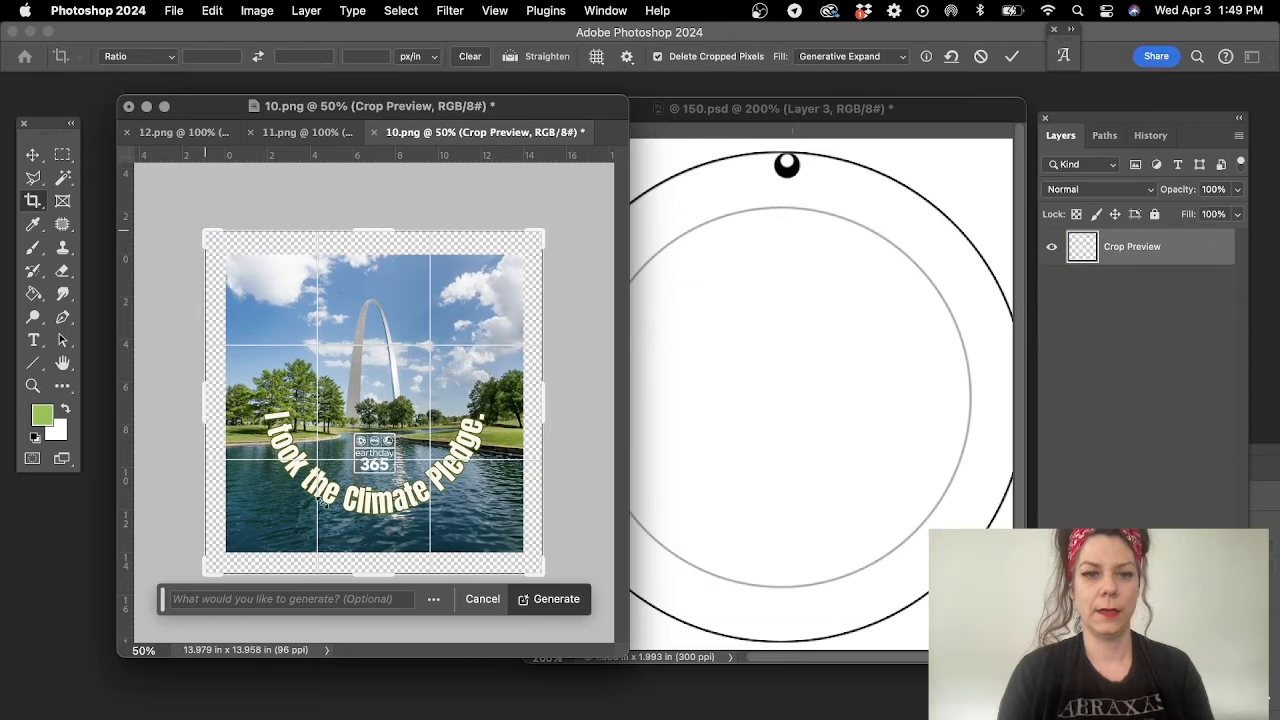
click(320, 598)
text(expand )
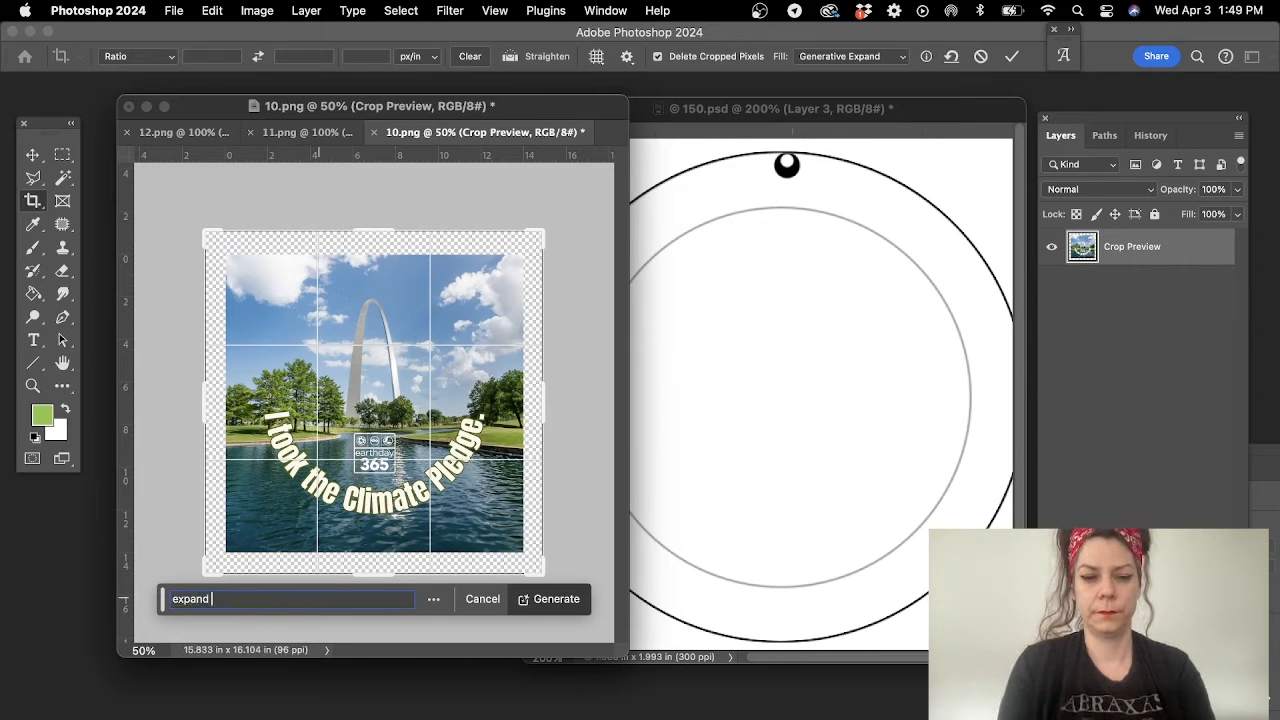
text(background)
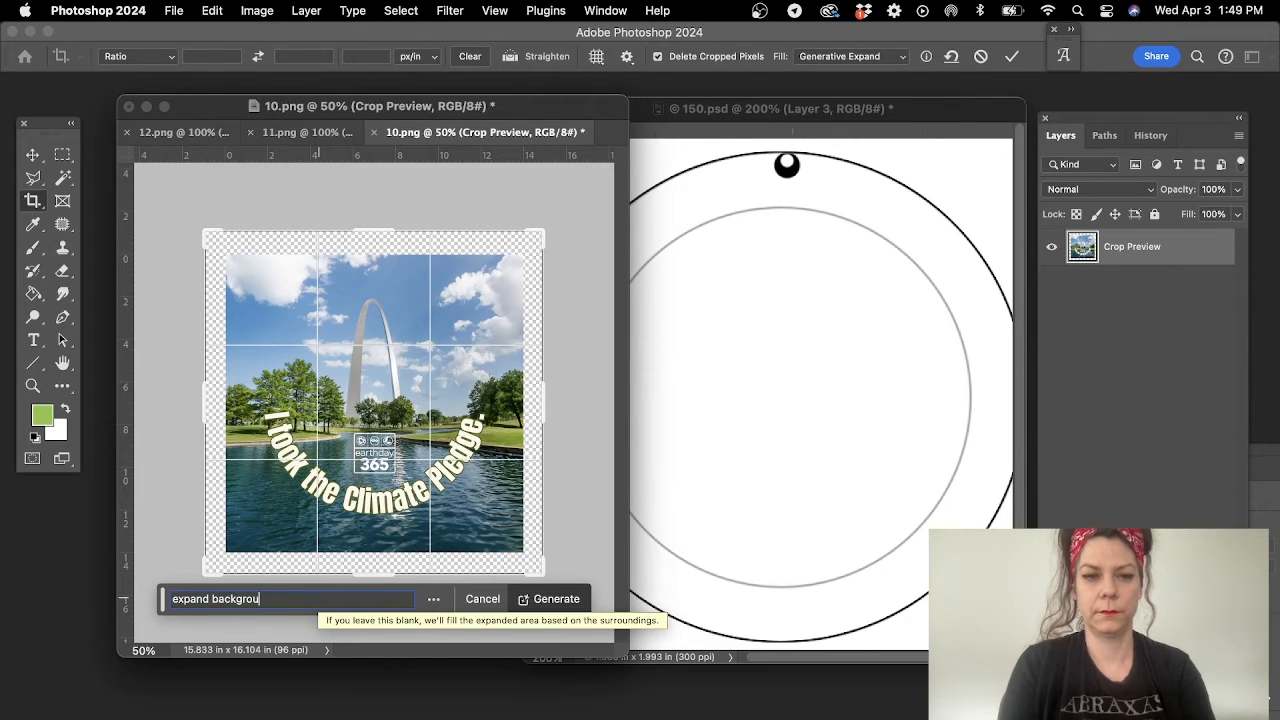
key(Return)
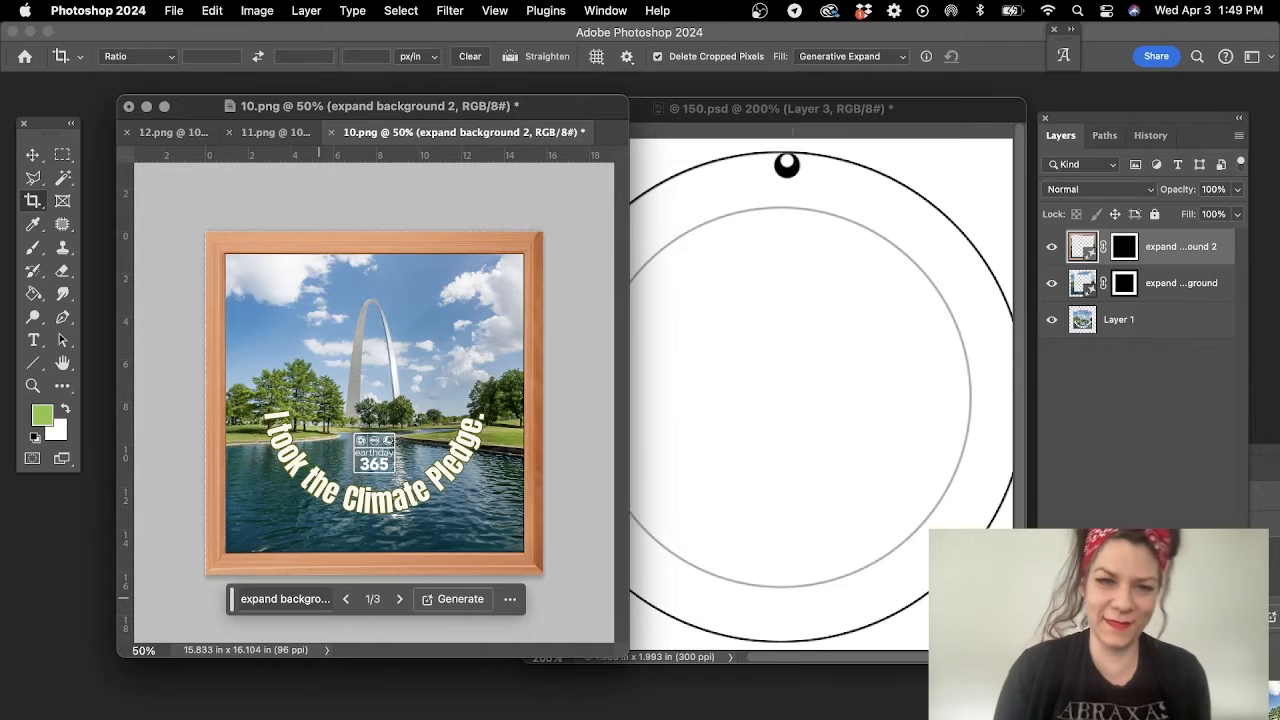
key(super+z)
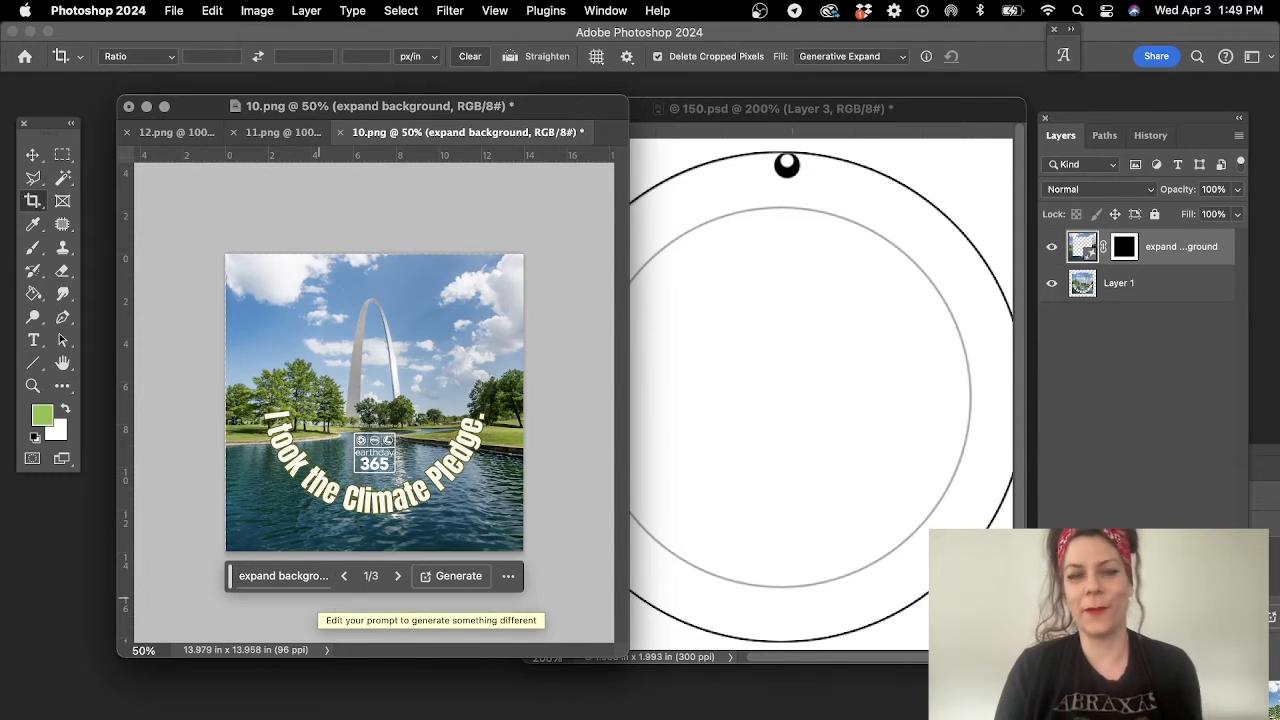
- Merge the generated background layer and Layer 1 of 10.png into one layer
click(36, 157)
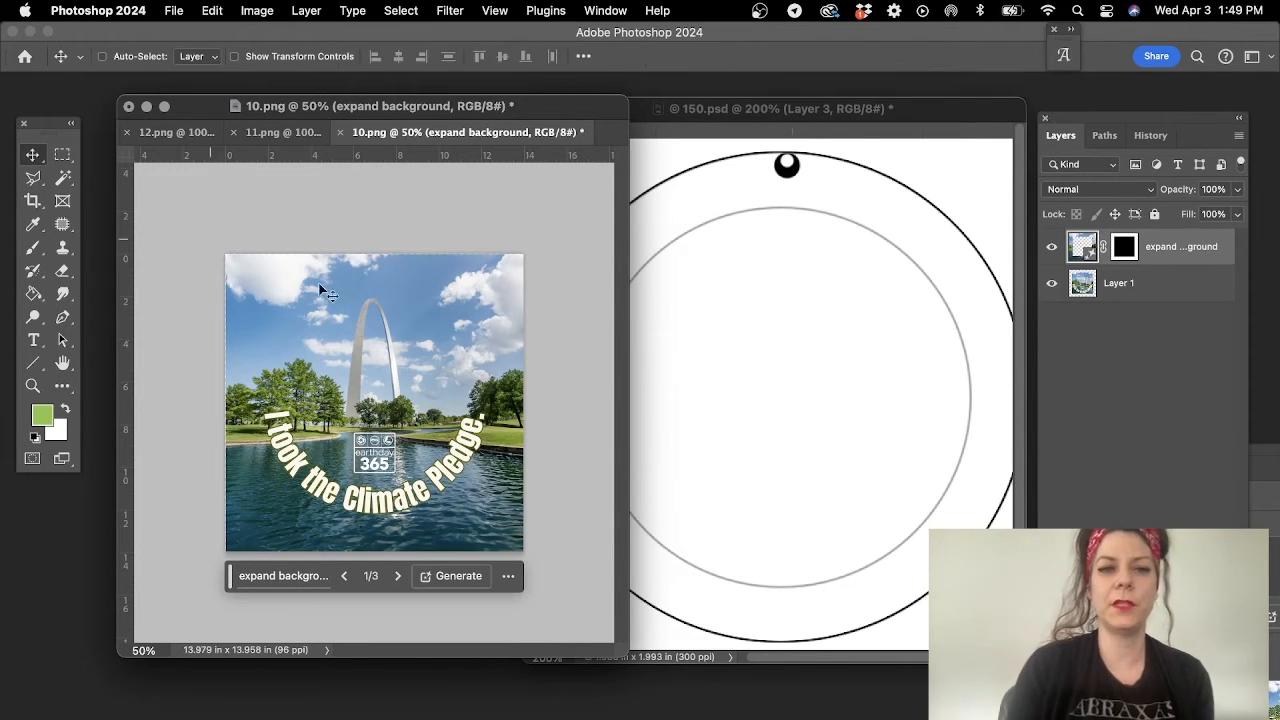
click(1190, 300)
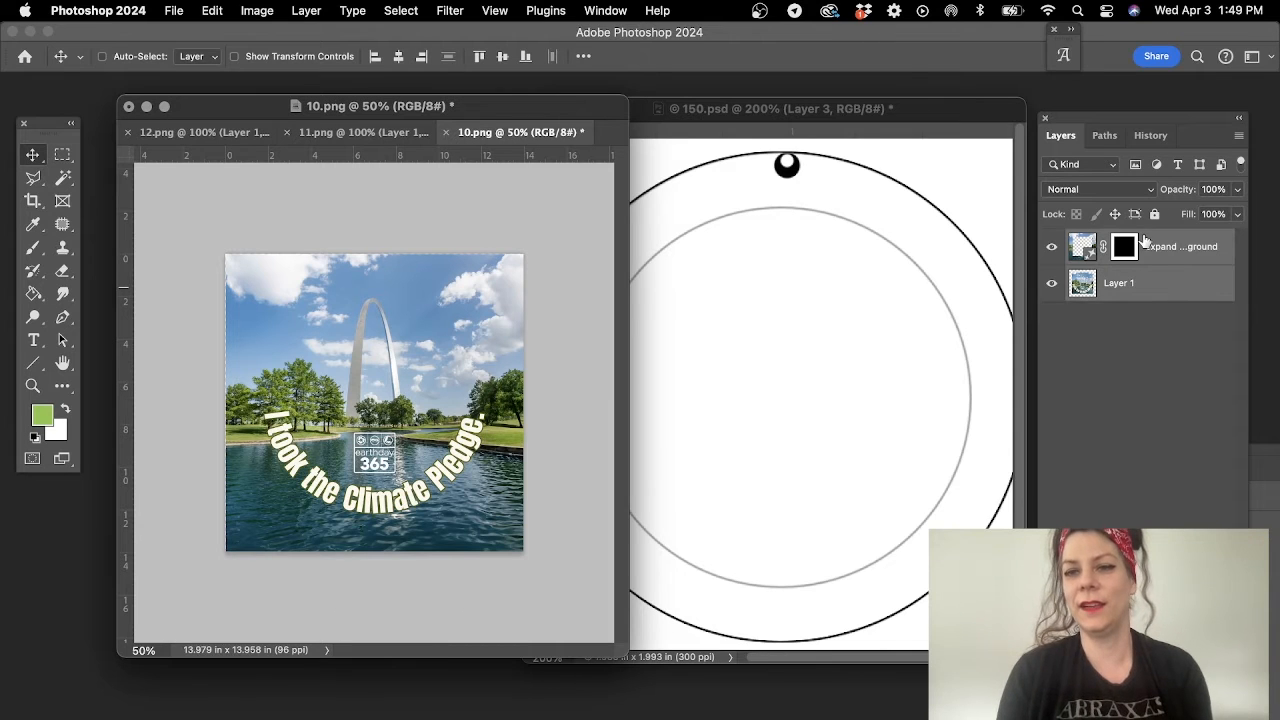
right_click(1148, 243)
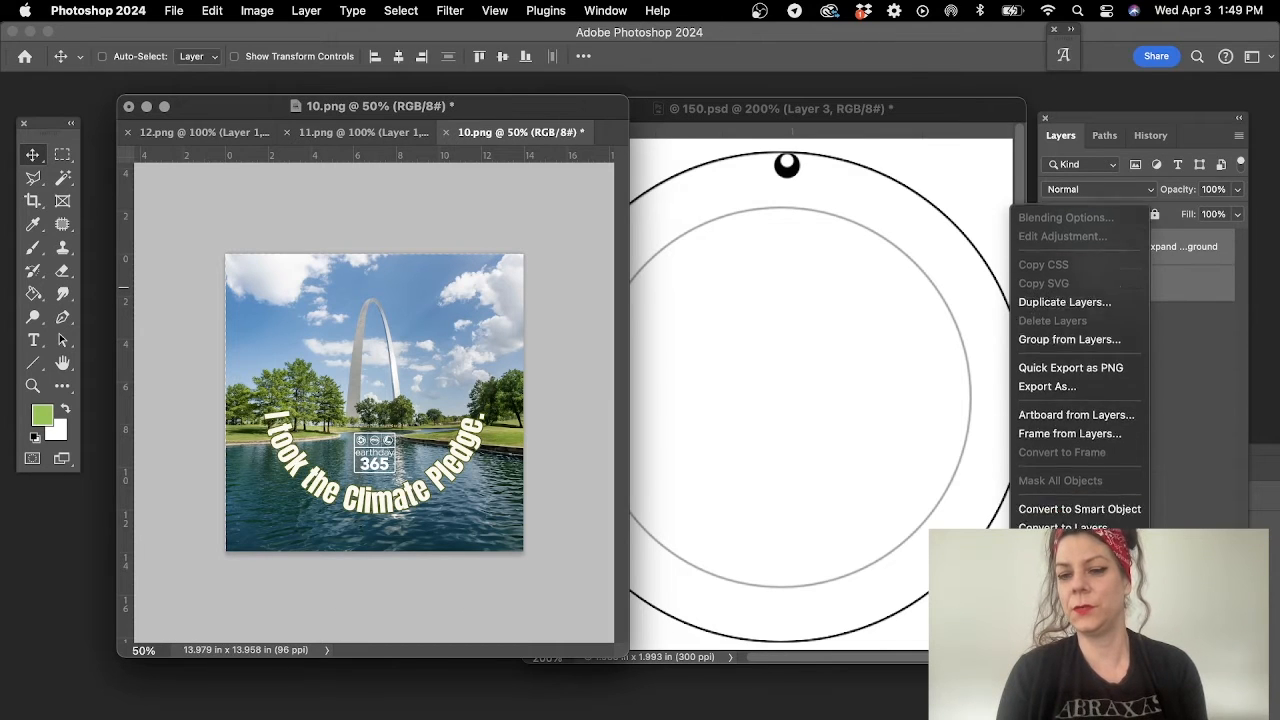
click(1052, 671)
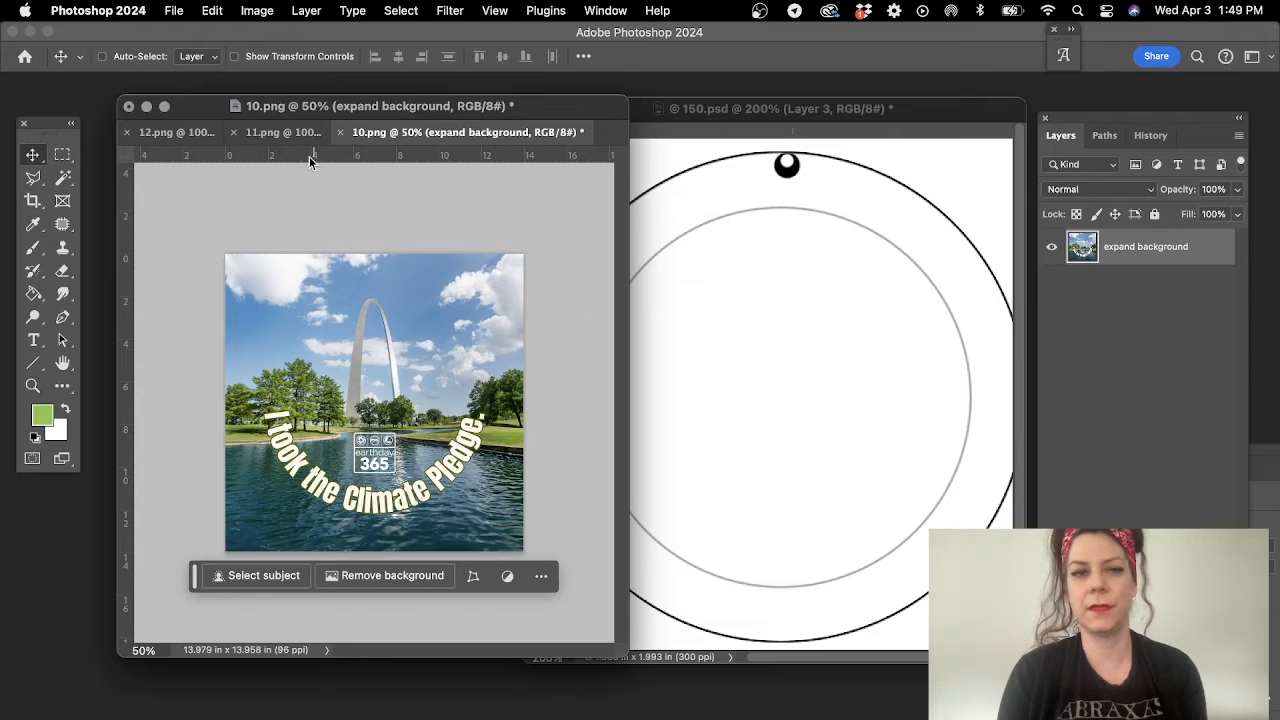
- Copy the merged arch artwork into 150.psd and scale it proportionally about its centre to about 1.775 in square
drag(266, 277, 800, 322)
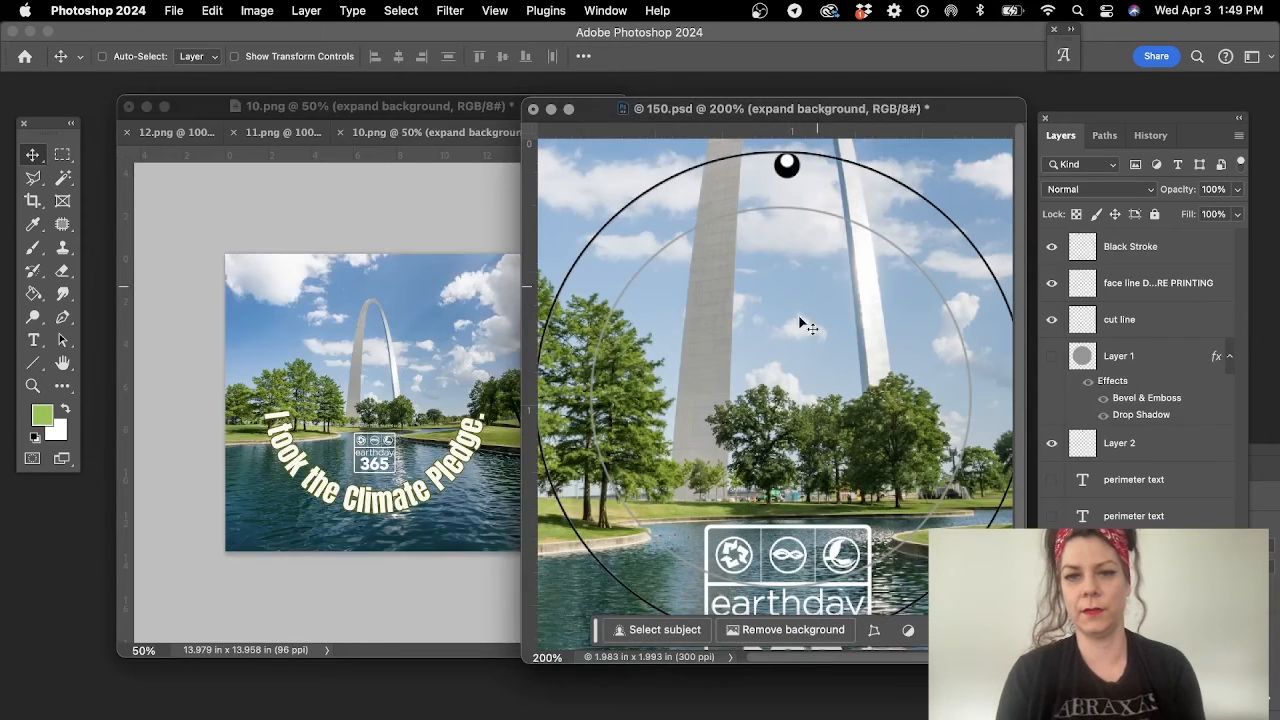
click(33, 387)
alt+click(646, 411)
alt+click(672, 420)
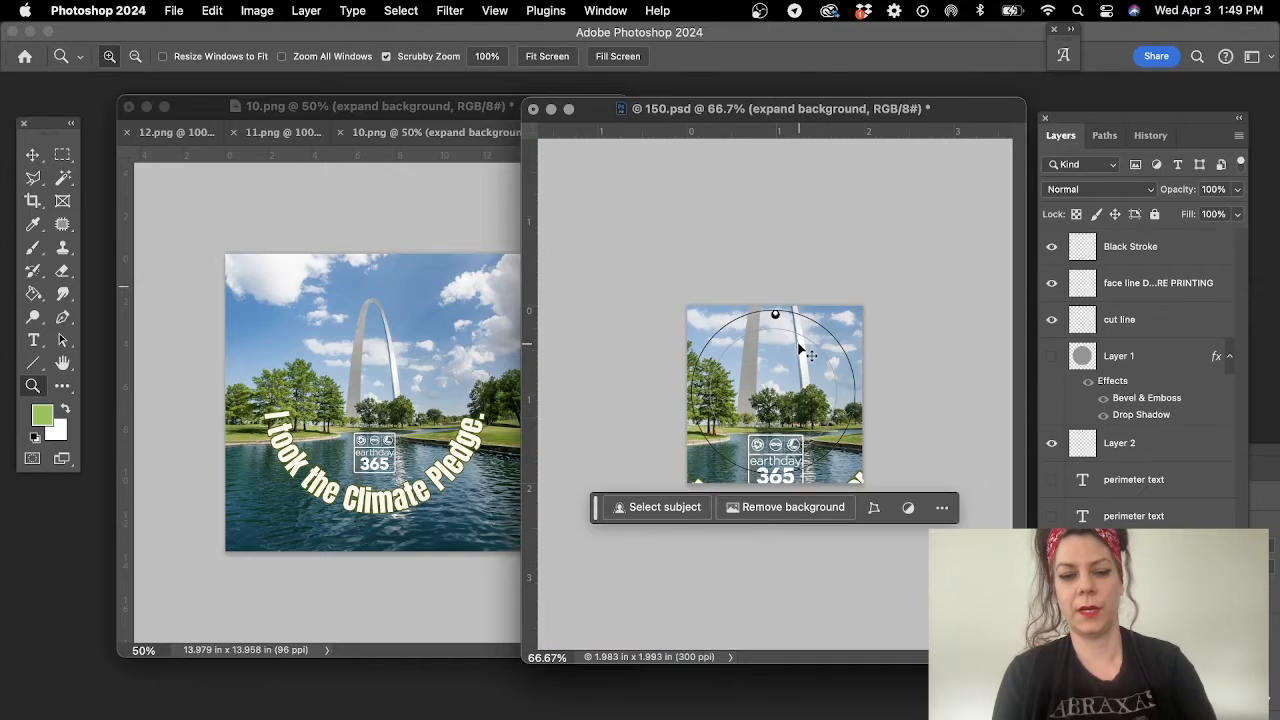
key(ctrl+t)
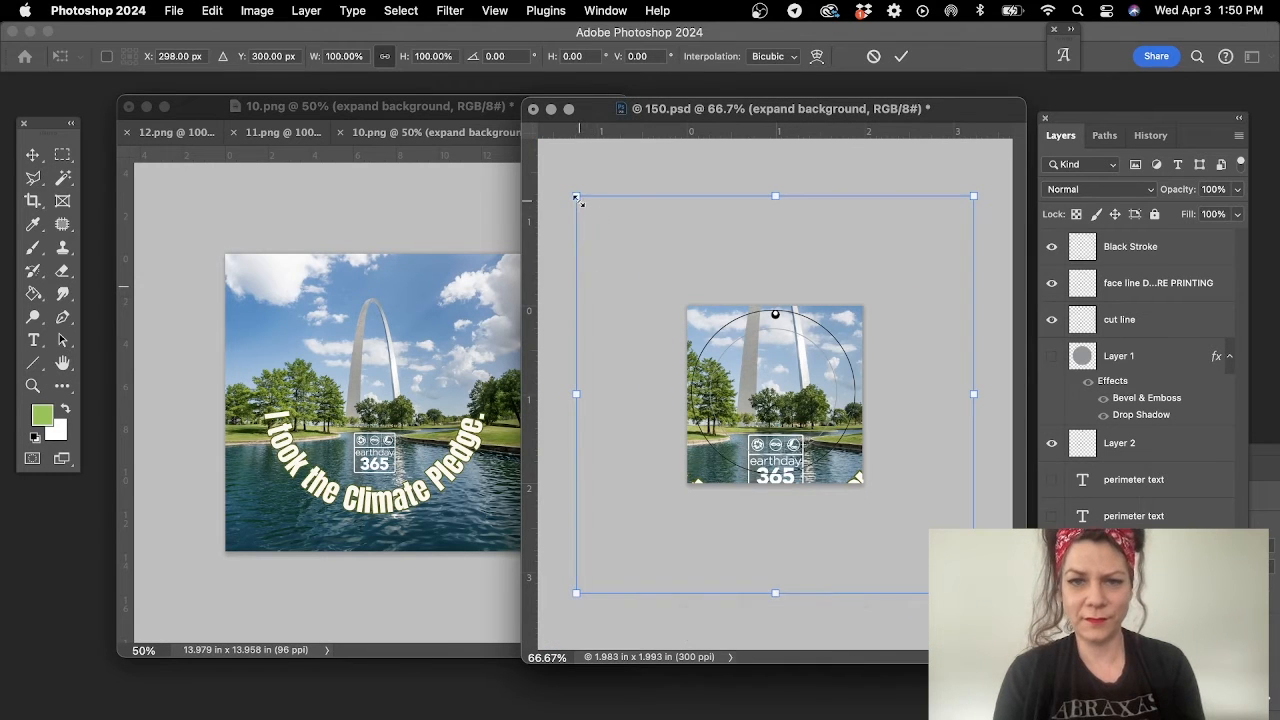
drag(577, 197, 693, 327)
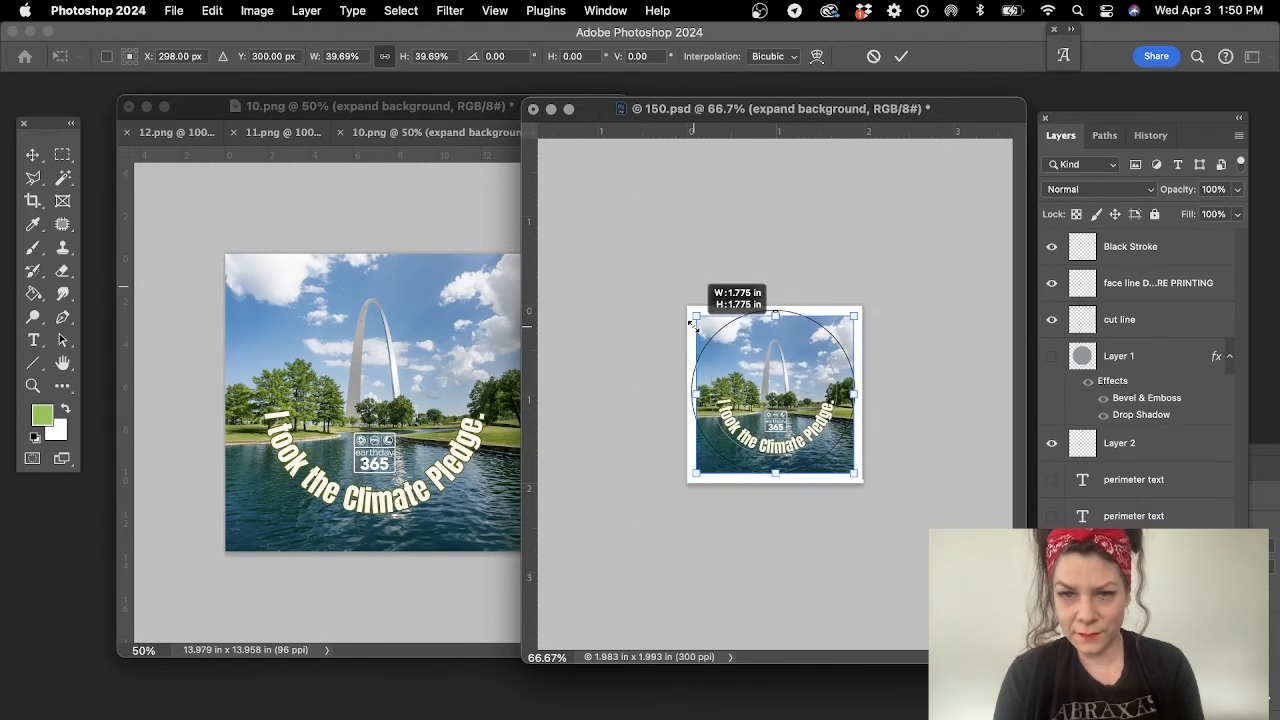
key(Return)
- Nudge the arch artwork layer slightly up and left within the circles of 150.psd
click(793, 420)
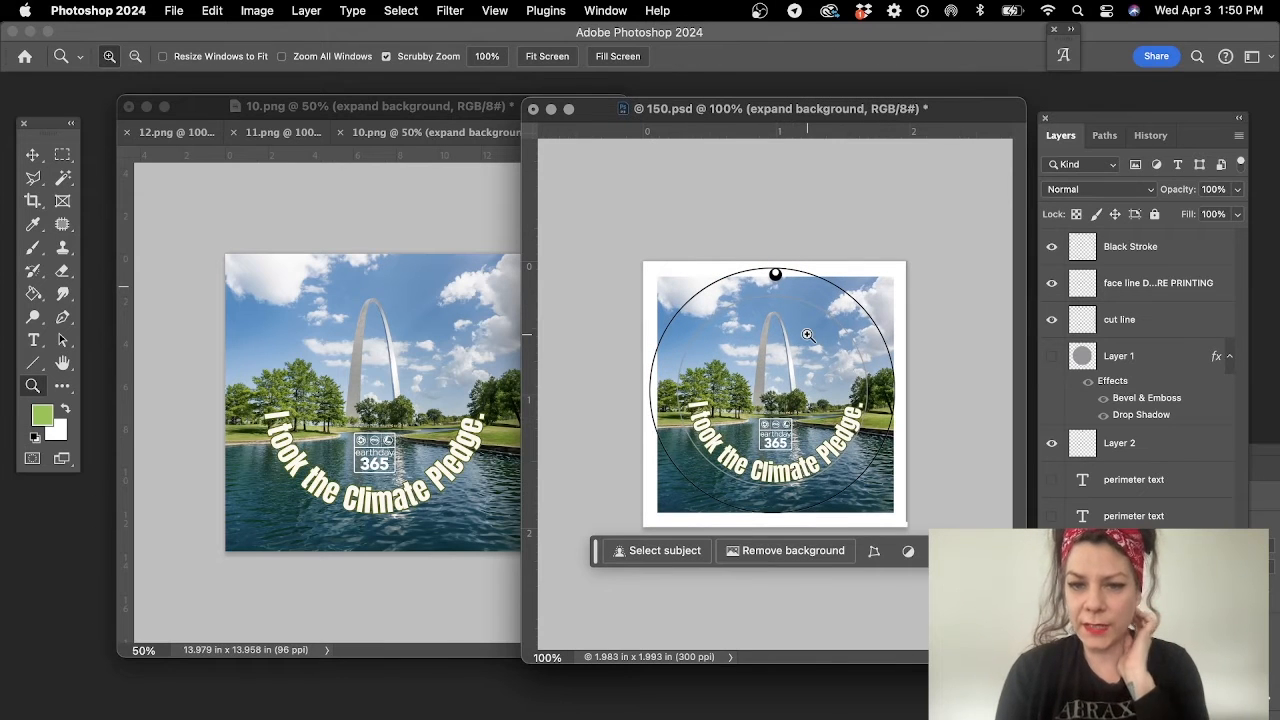
click(33, 155)
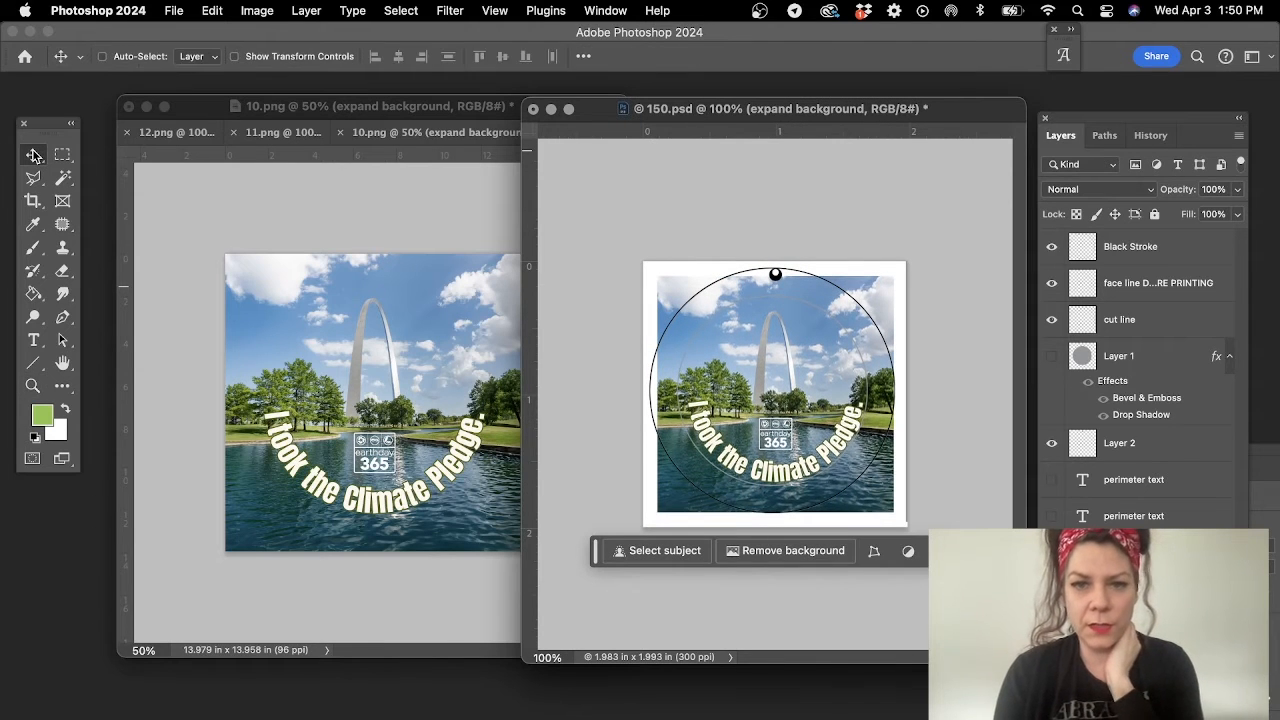
key(Up)
key(Up)
key(Up)
key(Up)
key(Left)
key(Left)
key(Left)
key(Left)
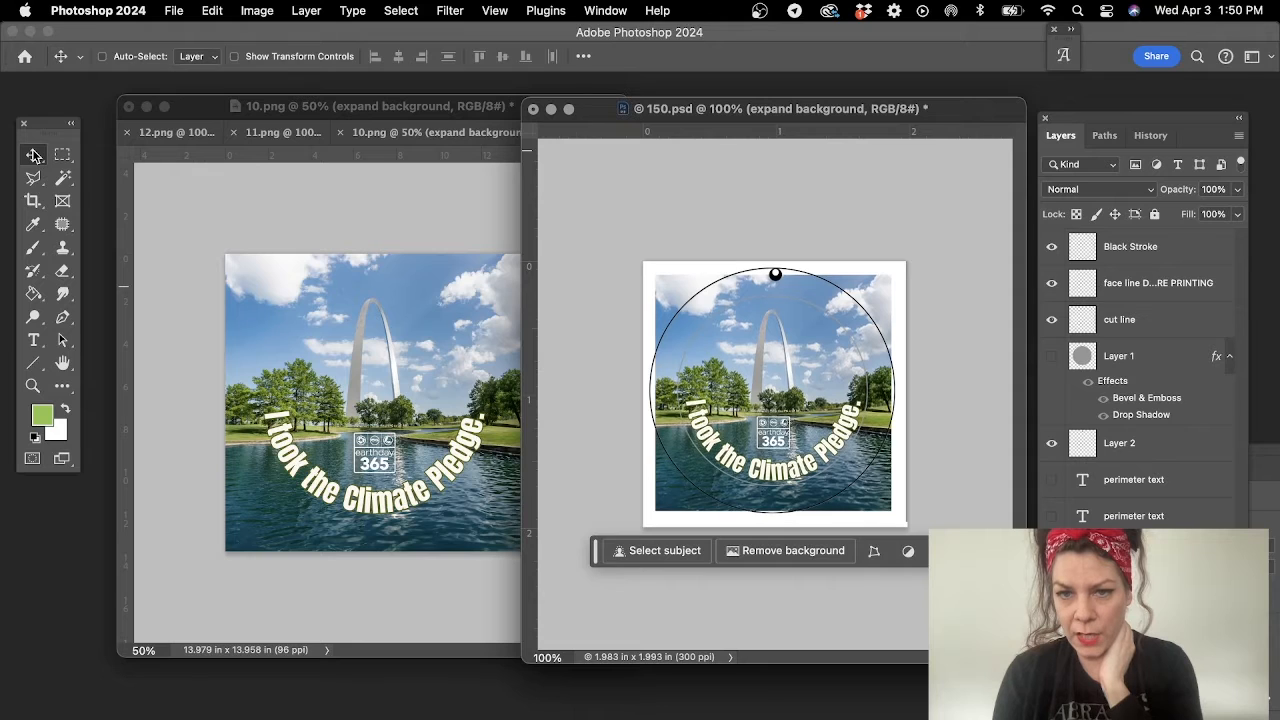
key(Left)
key(Up)
key(Up)
key(Left)
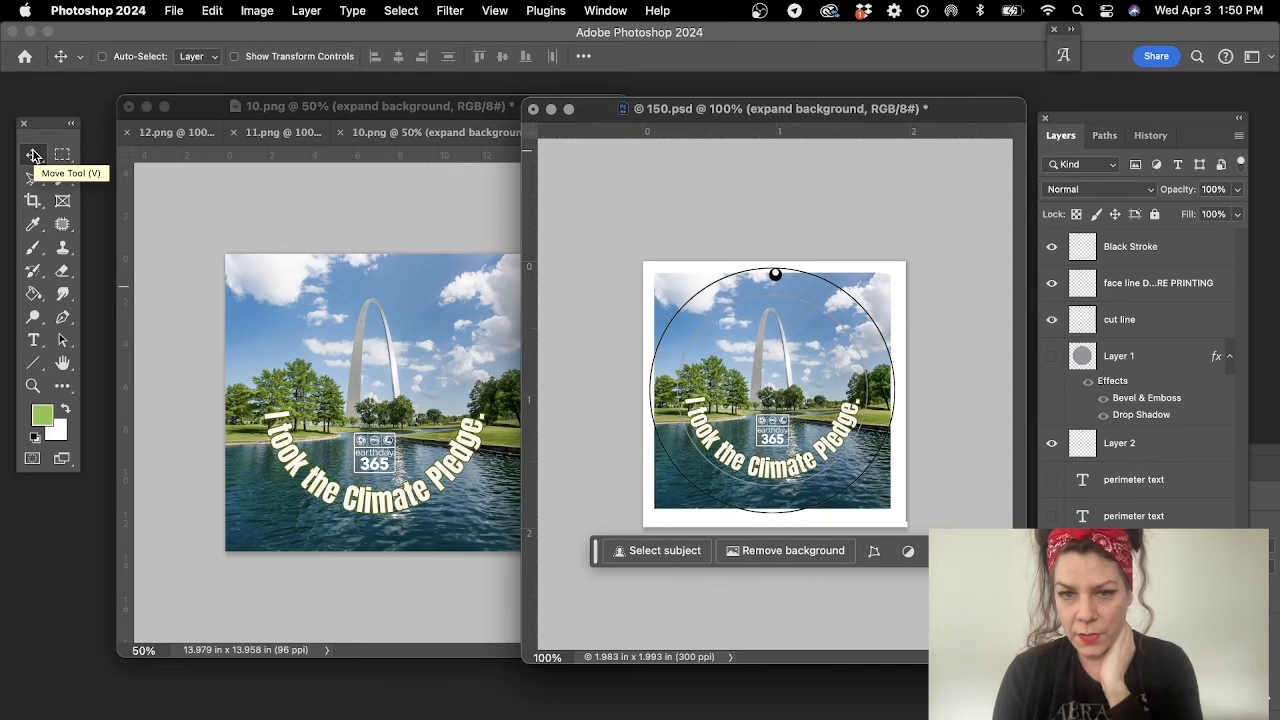
key(Up)
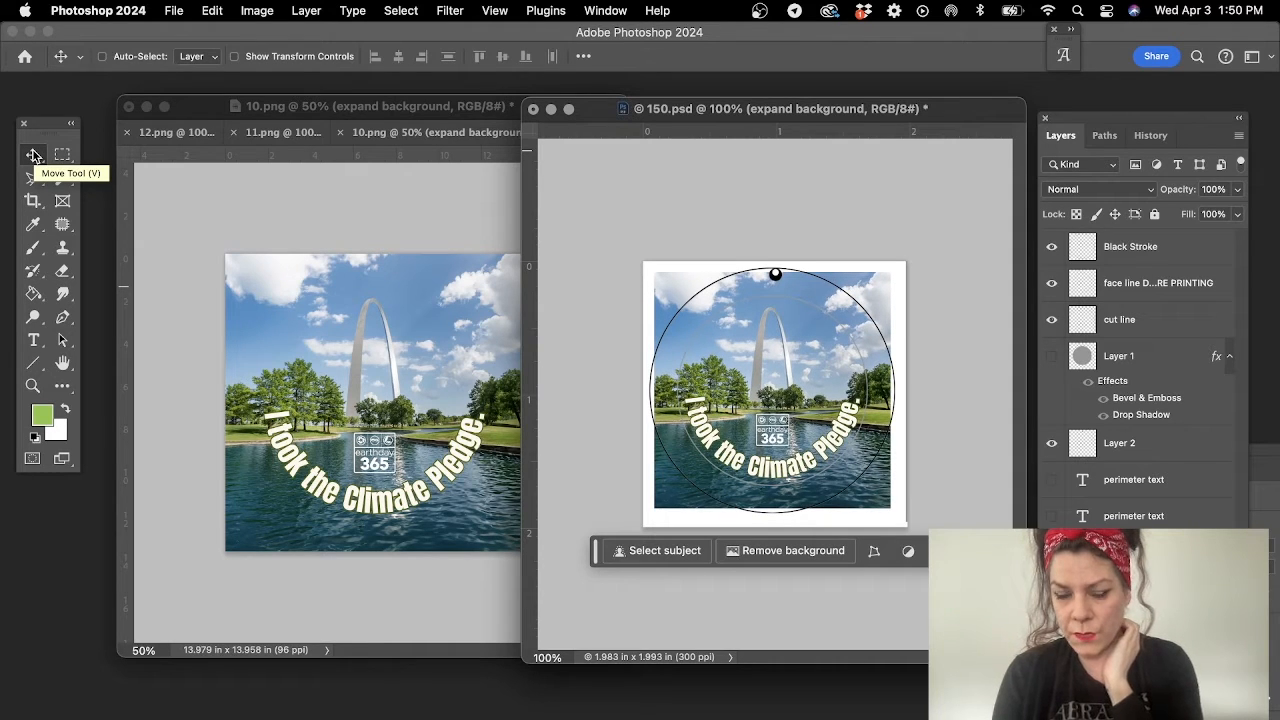
- Display the bleed line path of 150.psd over the artwork to check its coverage, then hide the path
click(1106, 136)
click(1108, 213)
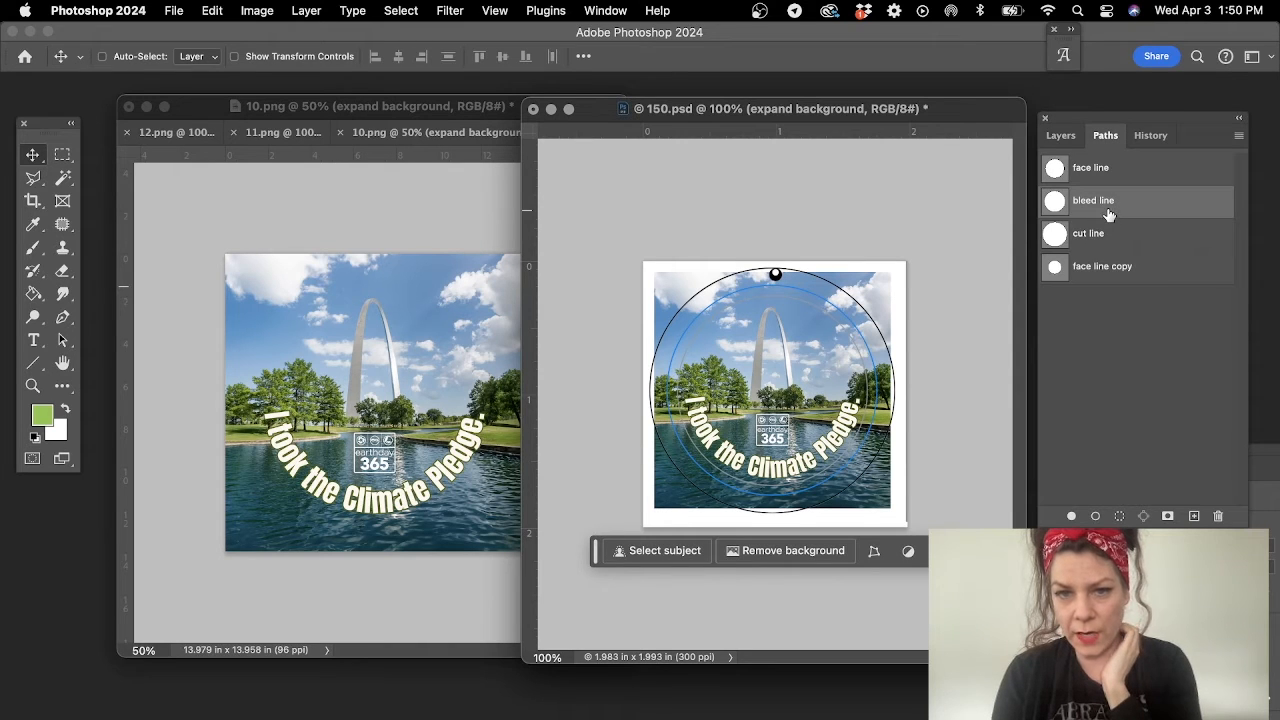
click(1056, 135)
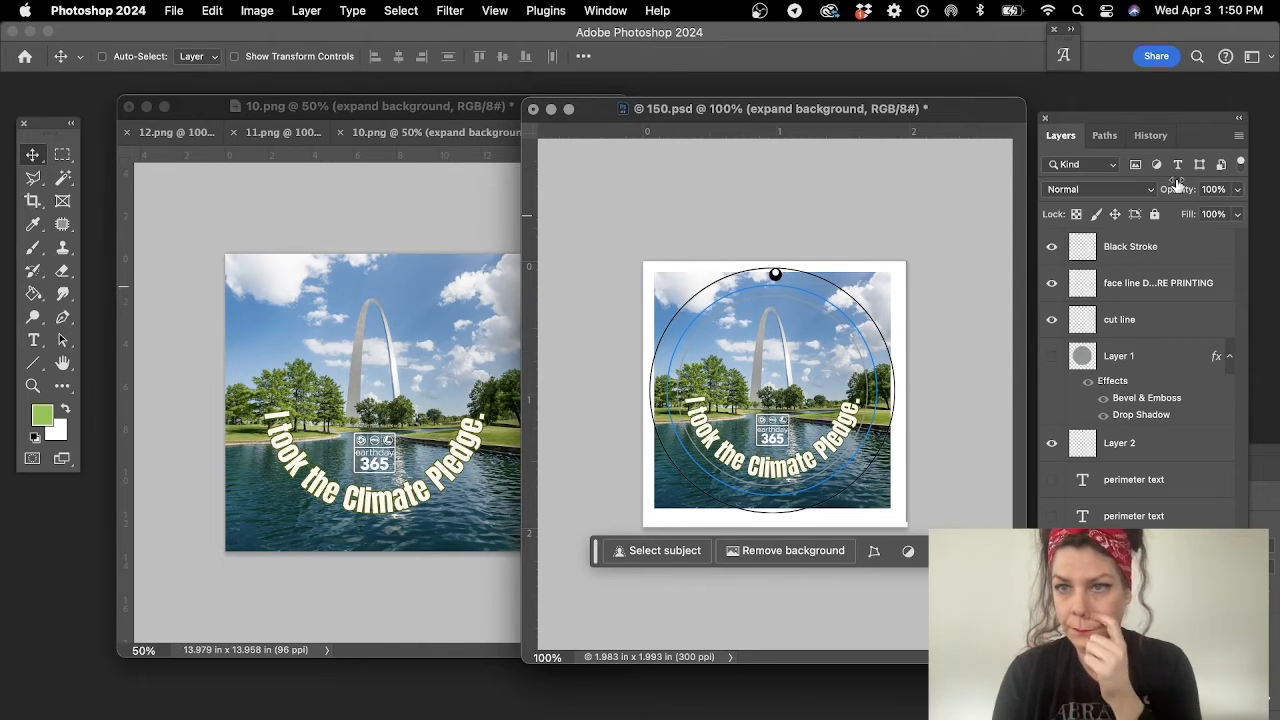
click(1105, 135)
click(1117, 388)
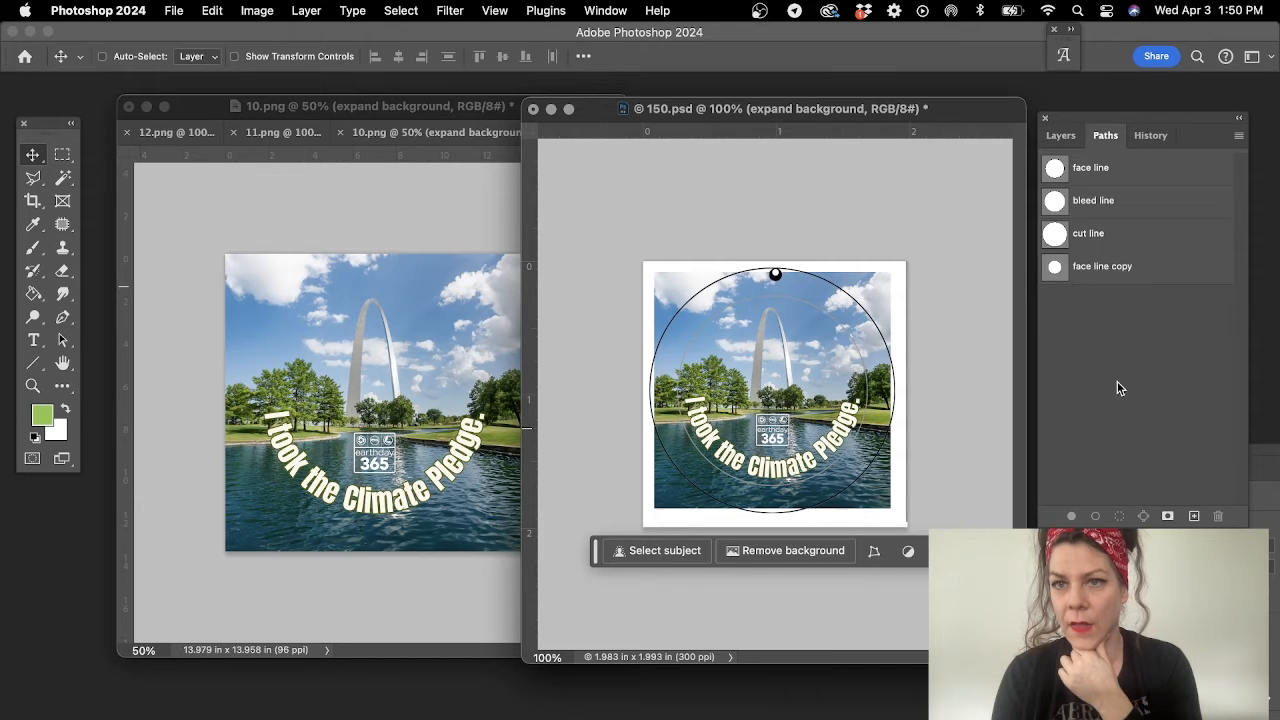
click(1060, 135)
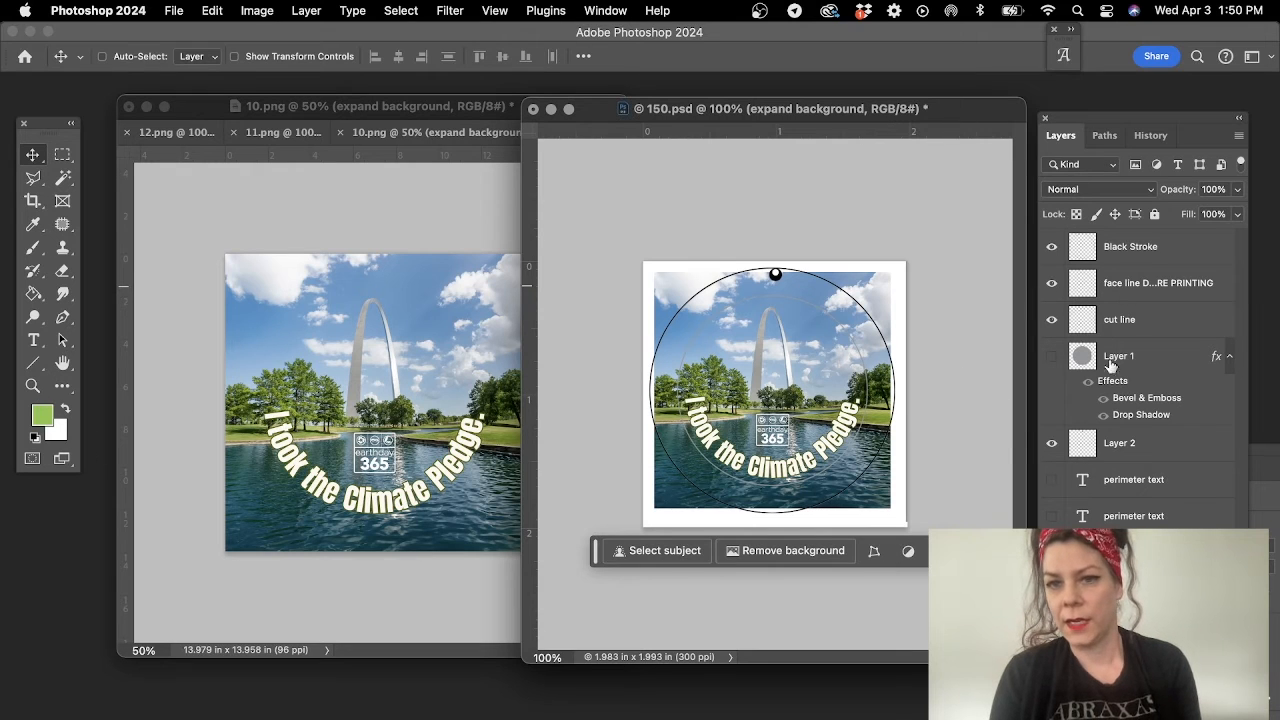
- Hide the face line layer and mask the arch artwork layer to the circular selection loaded from Layer 3's mask
click(1051, 284)
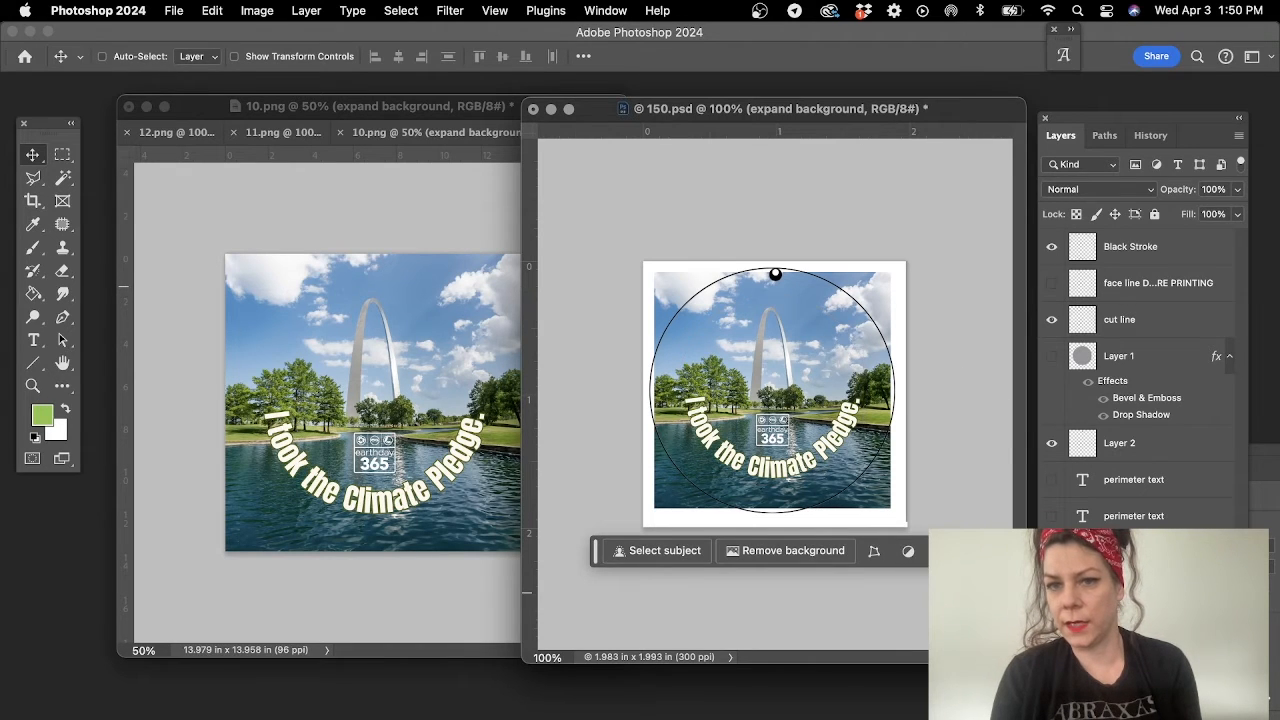
alt+click(1124, 562)
alt+click(1124, 562)
super+click(1124, 562)
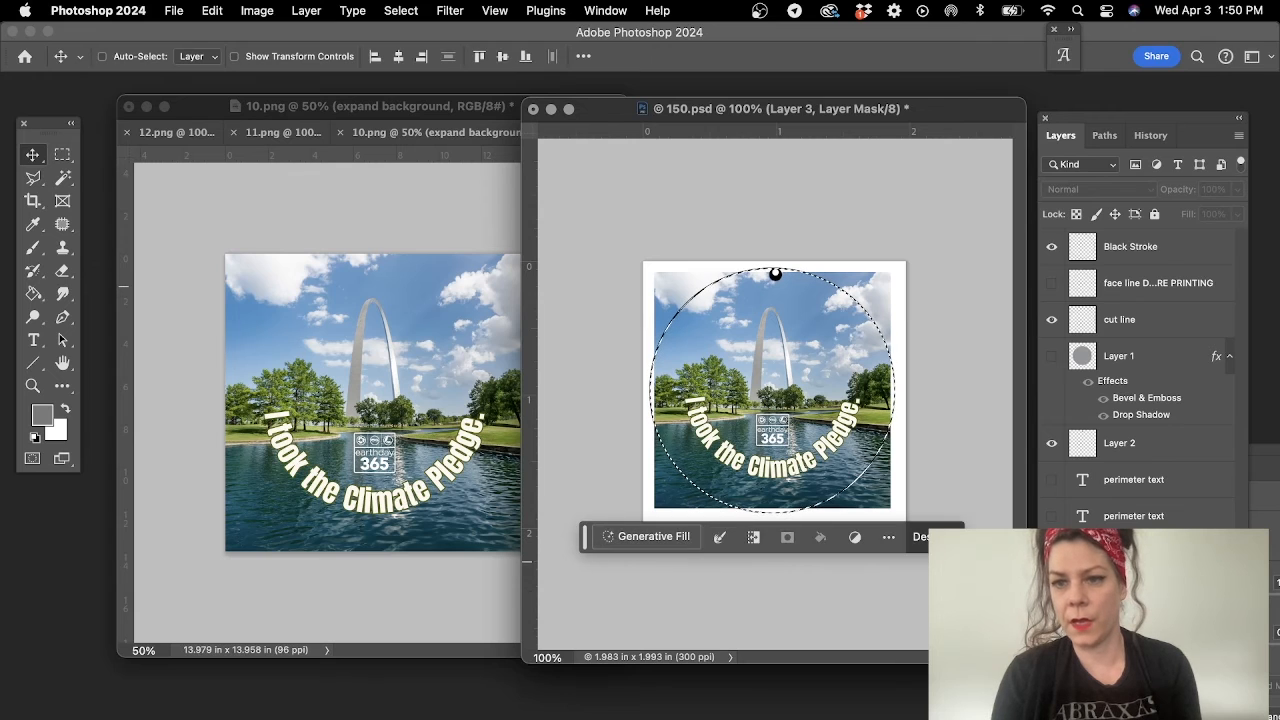
click(1140, 600)
click(1122, 704)
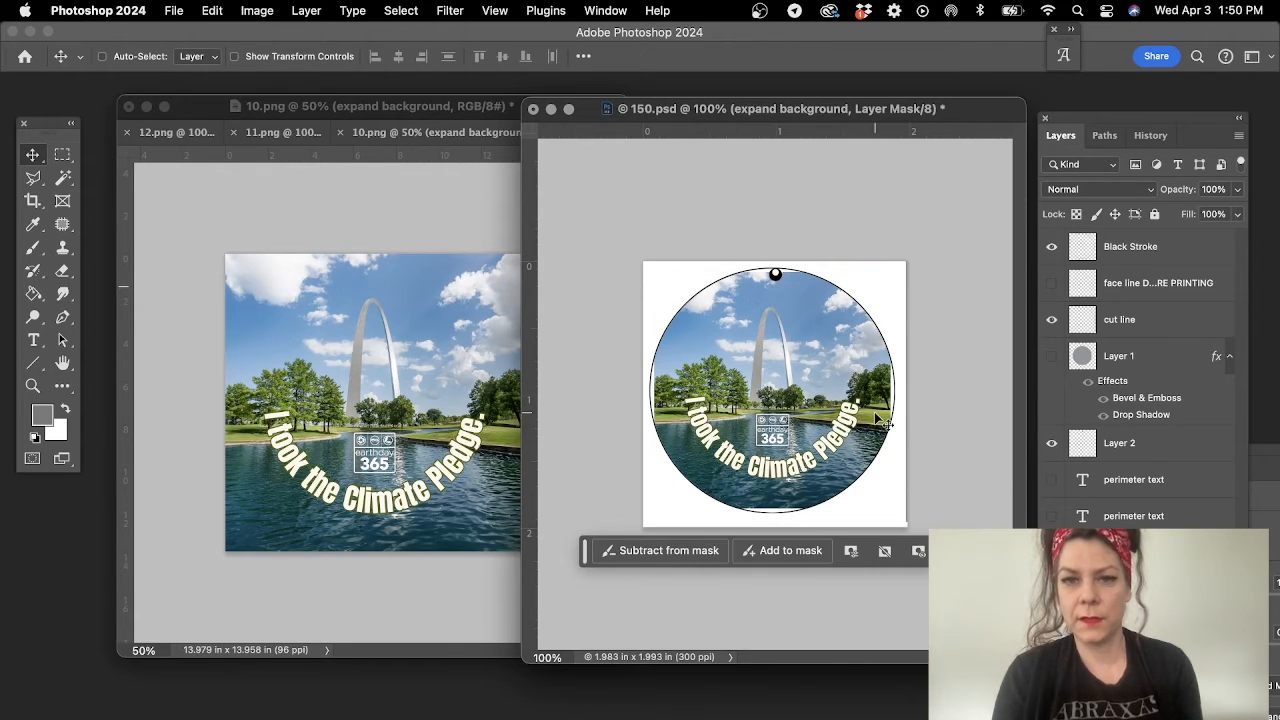
- Switch back to 10.png, separate it into its own window and close it
click(462, 104)
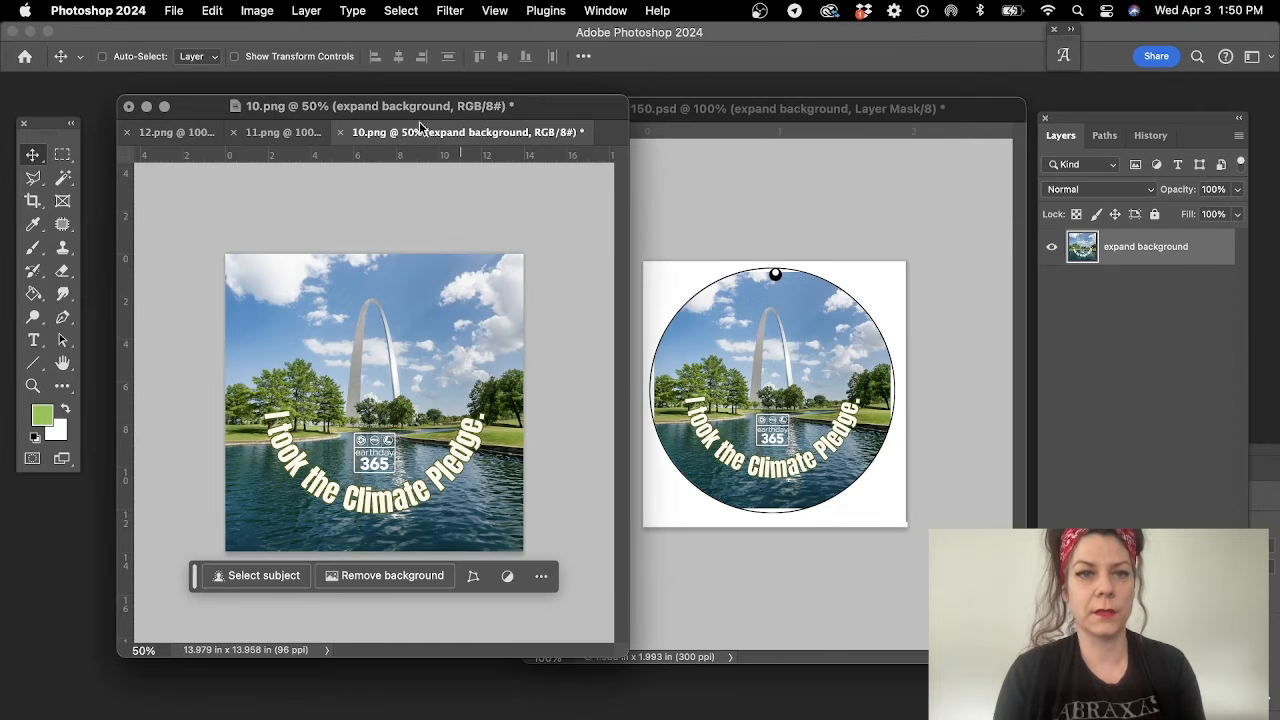
drag(355, 138, 378, 160)
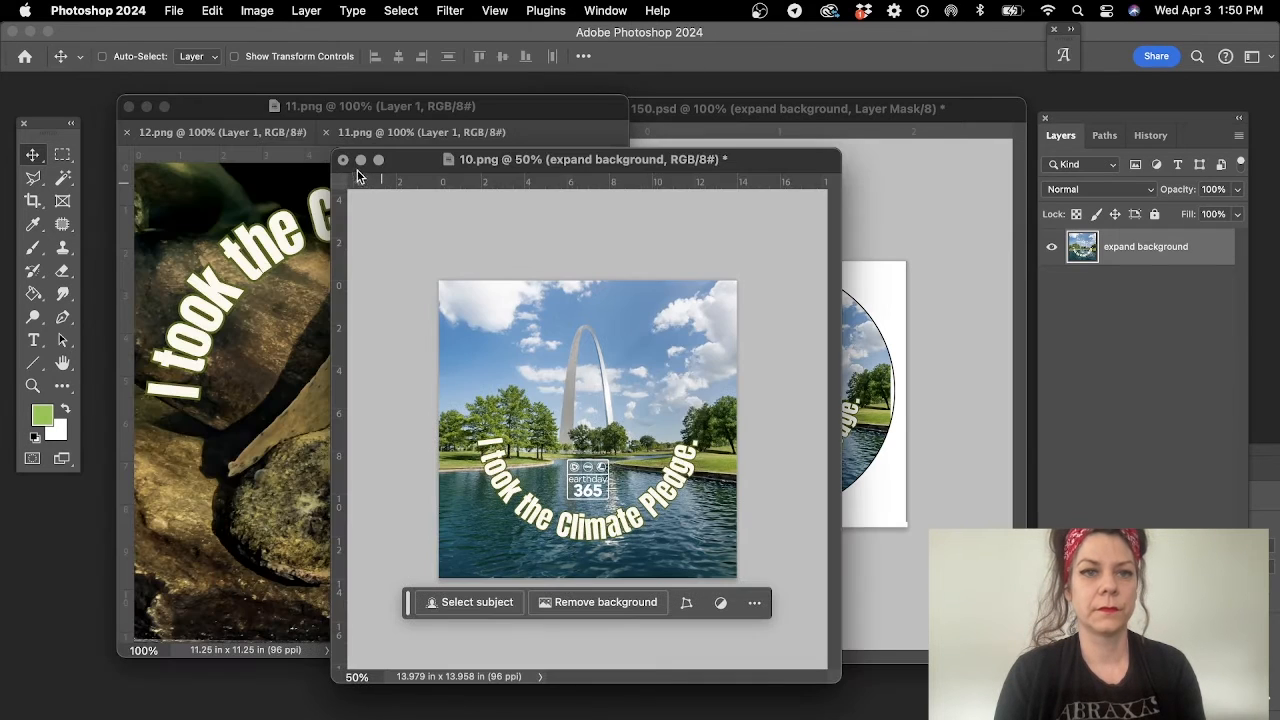
click(343, 159)
click(640, 344)
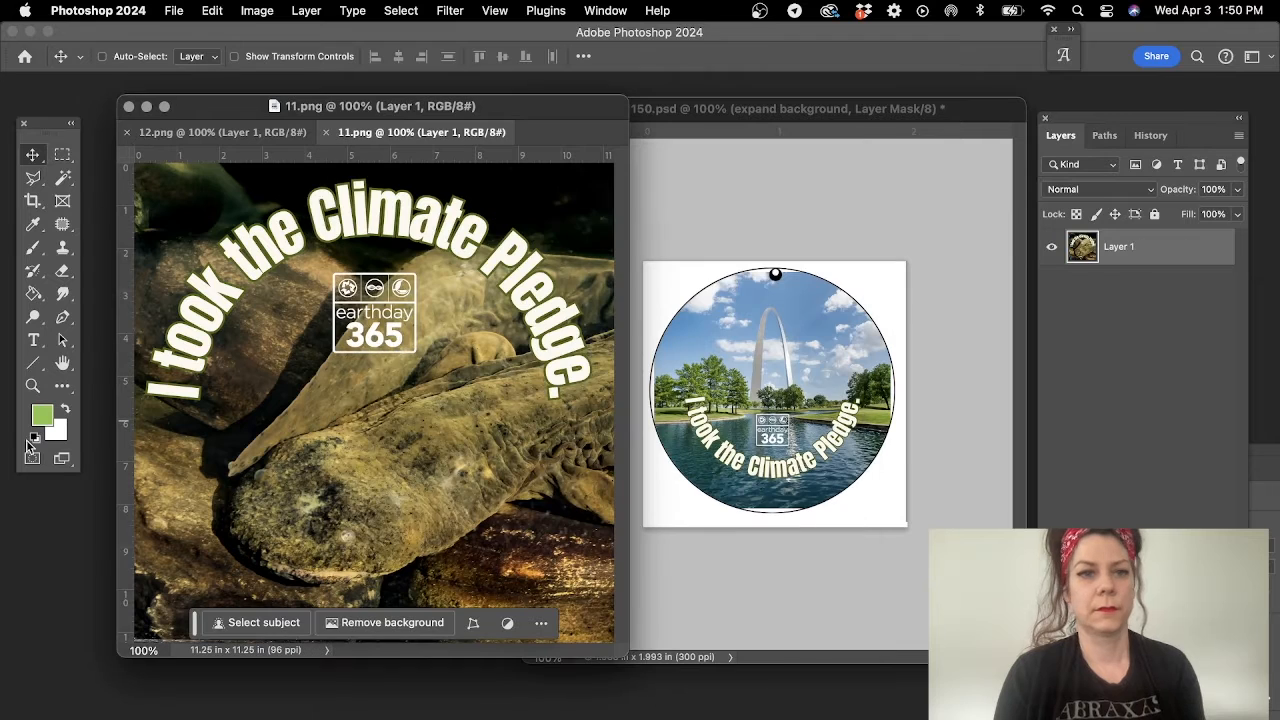
- Expand 11.png's canvas on all sides to about 13.79 x 13.67 in using Generative Expand with the prompt "expand background"
click(33, 385)
alt+click(421, 457)
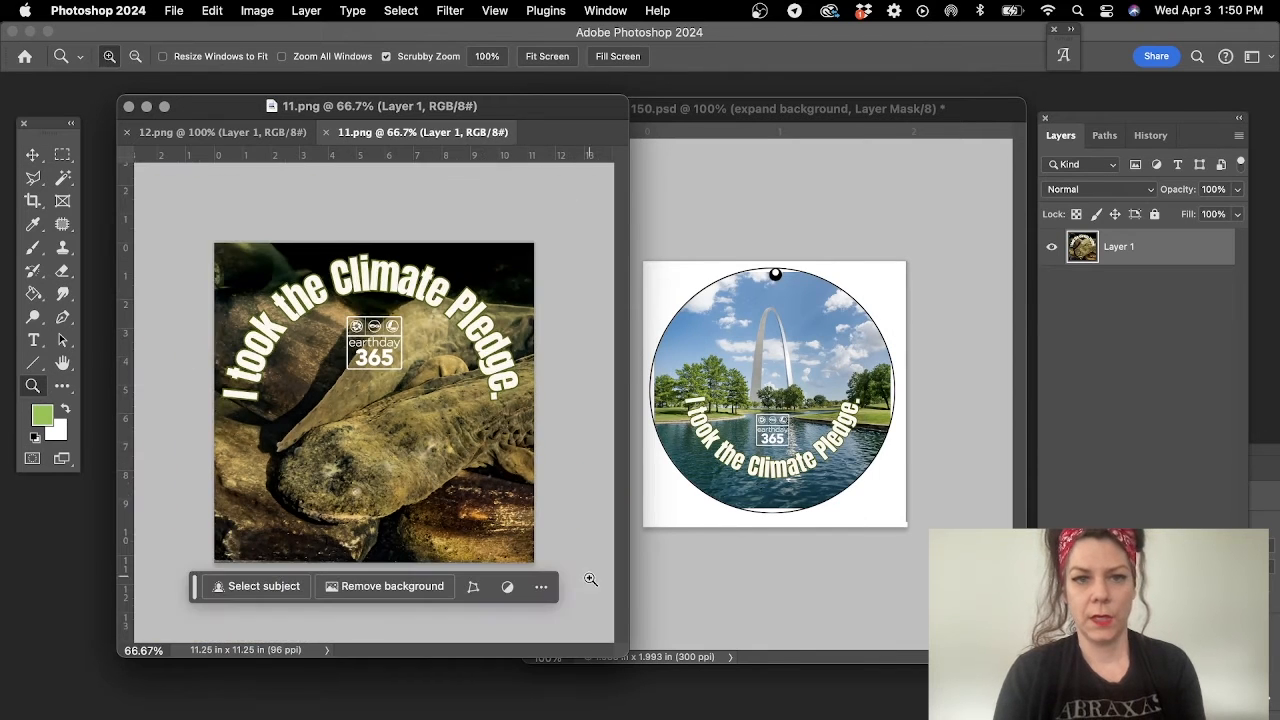
alt+click(467, 480)
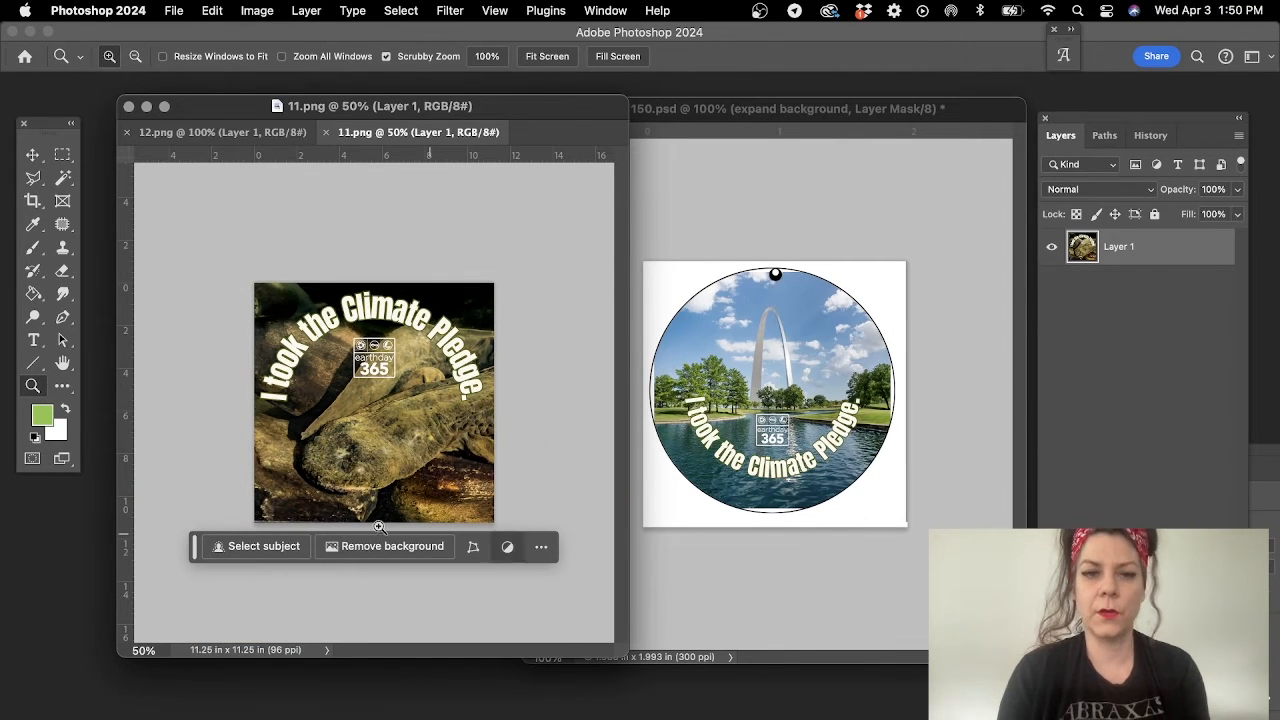
click(31, 200)
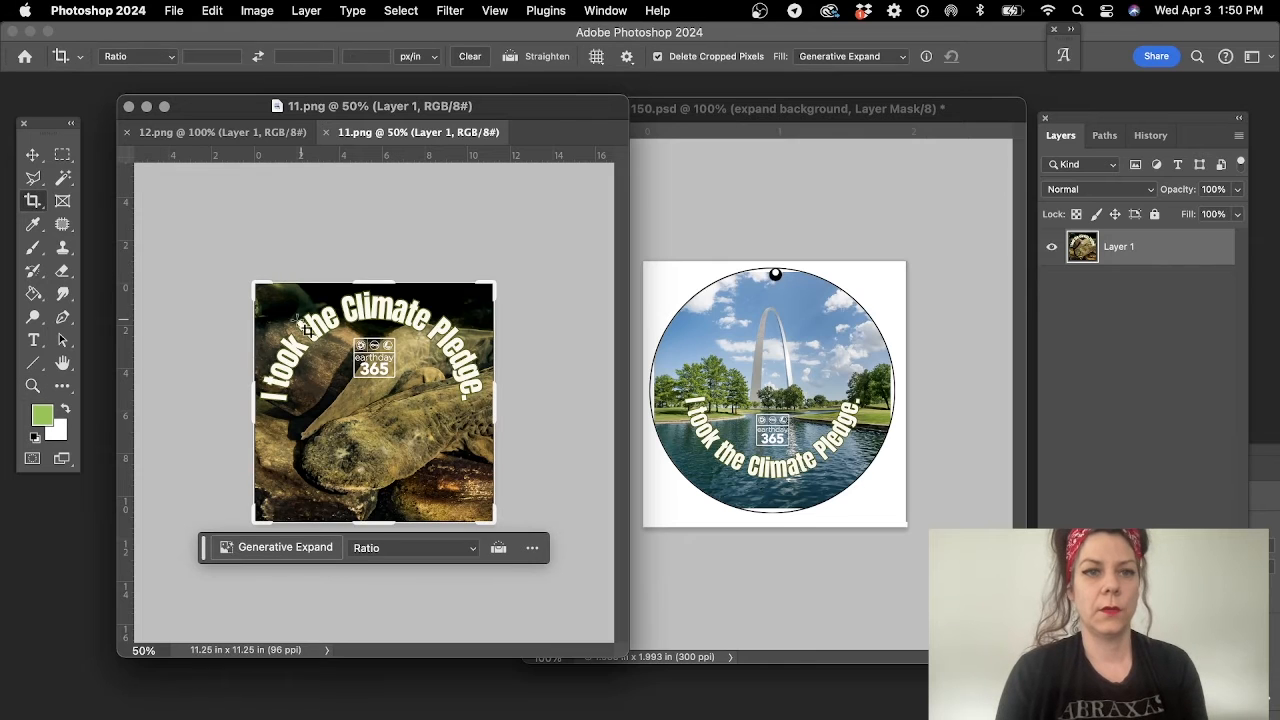
drag(248, 281, 224, 257)
click(287, 576)
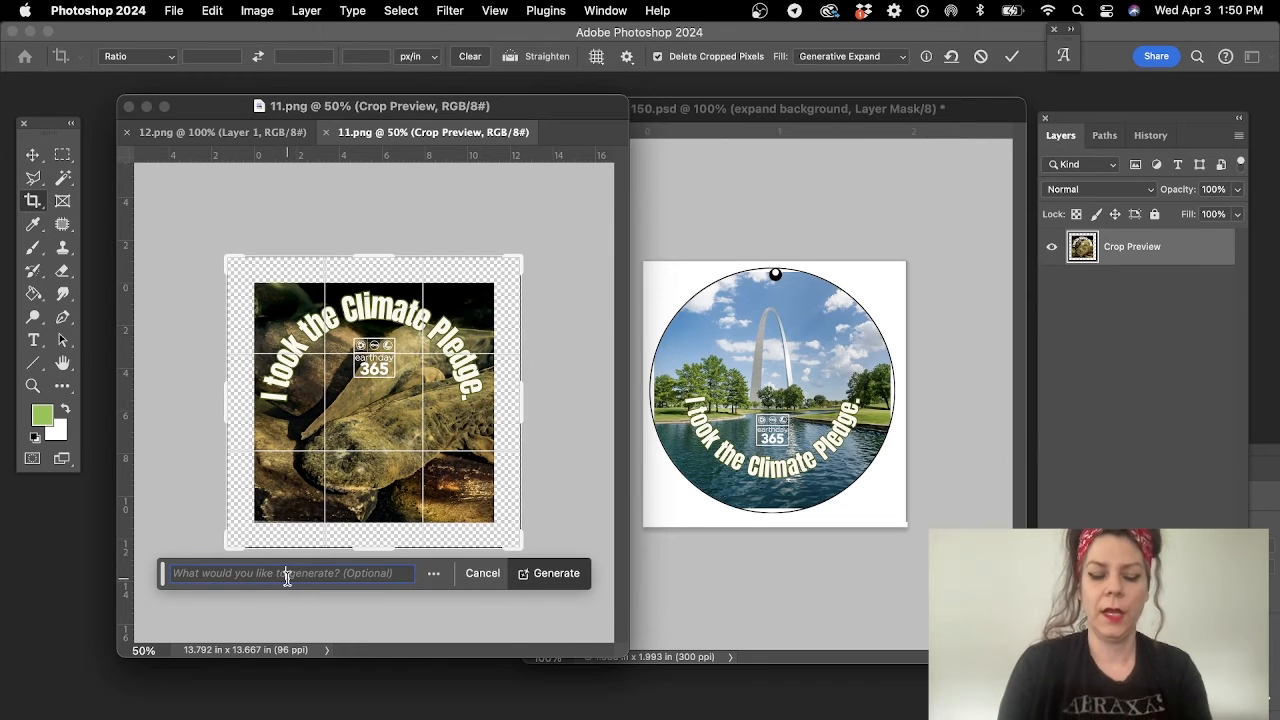
text(expan)
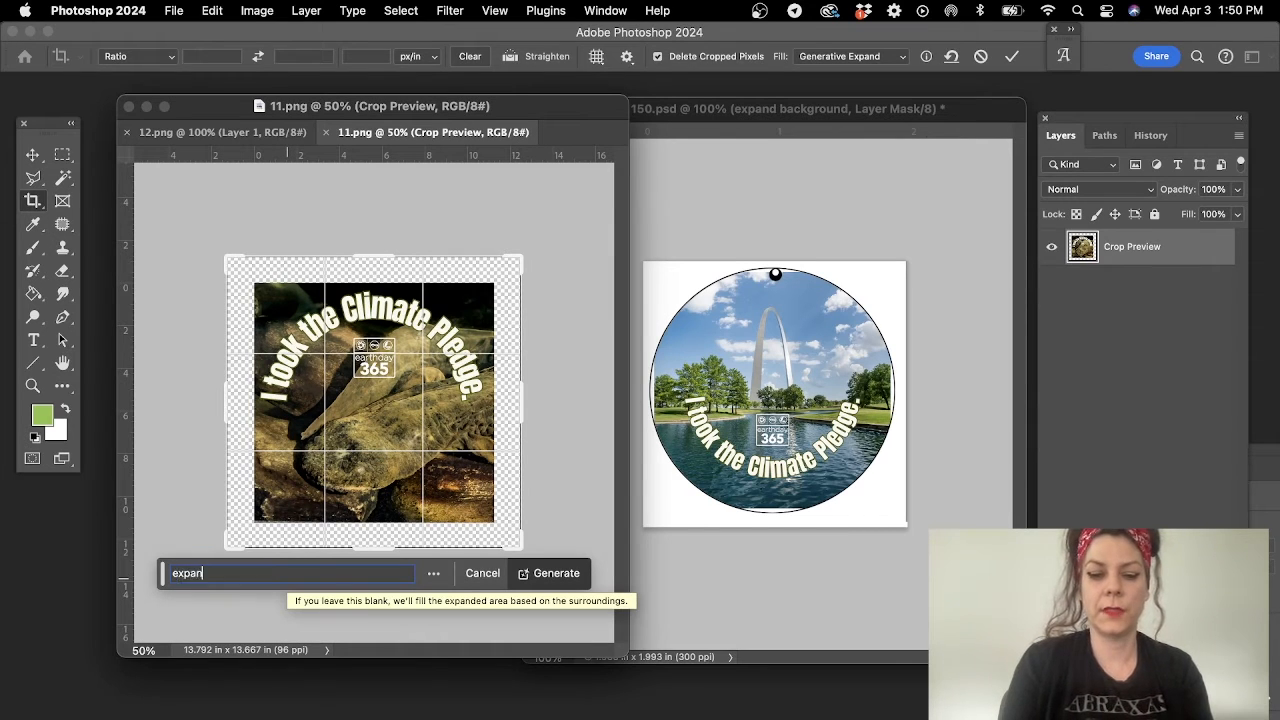
text(d background)
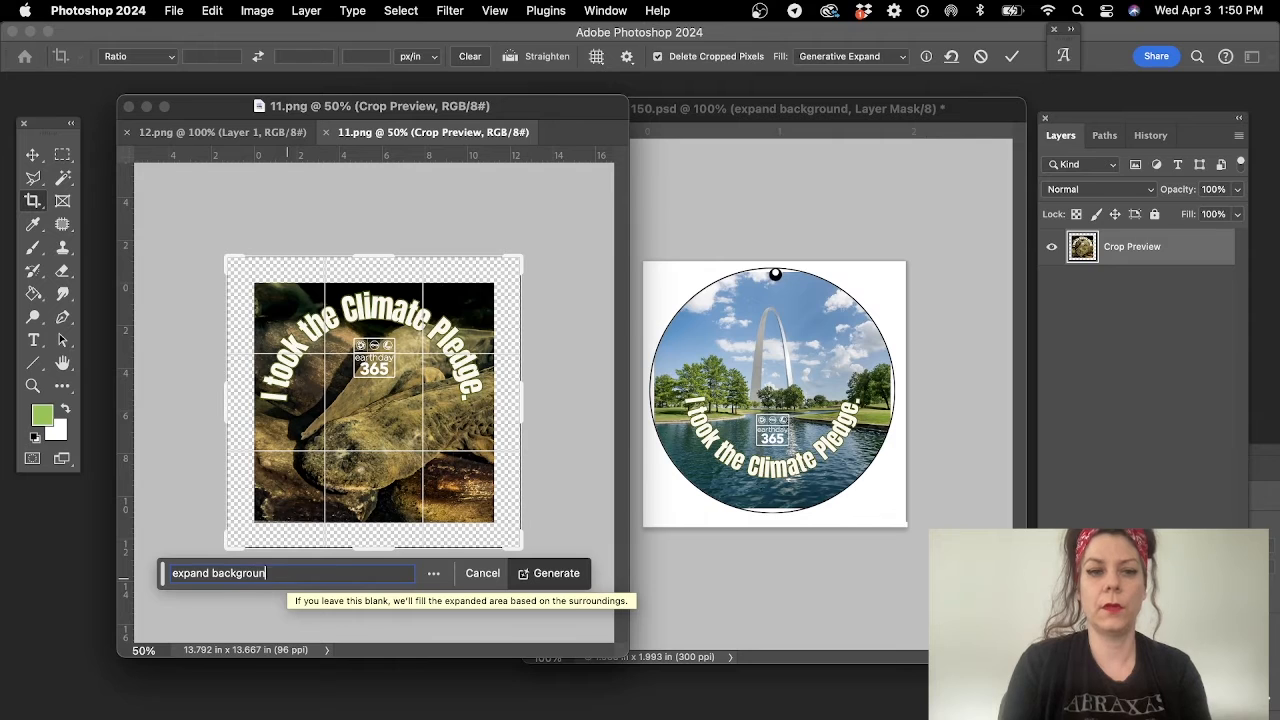
key(Return)
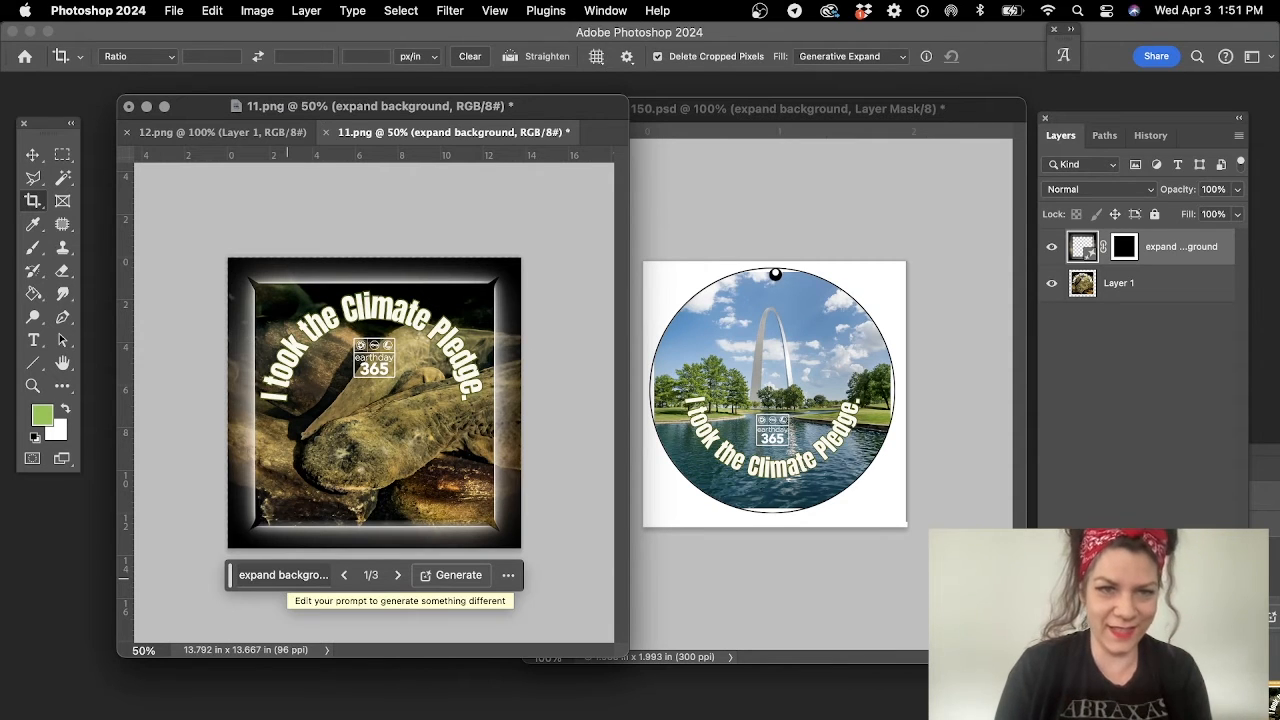
- Undo the last expansion of 11.png and try Generative Expand again at about 12.71 x 12.35 in with the prompt "expand background"
key(super+z)
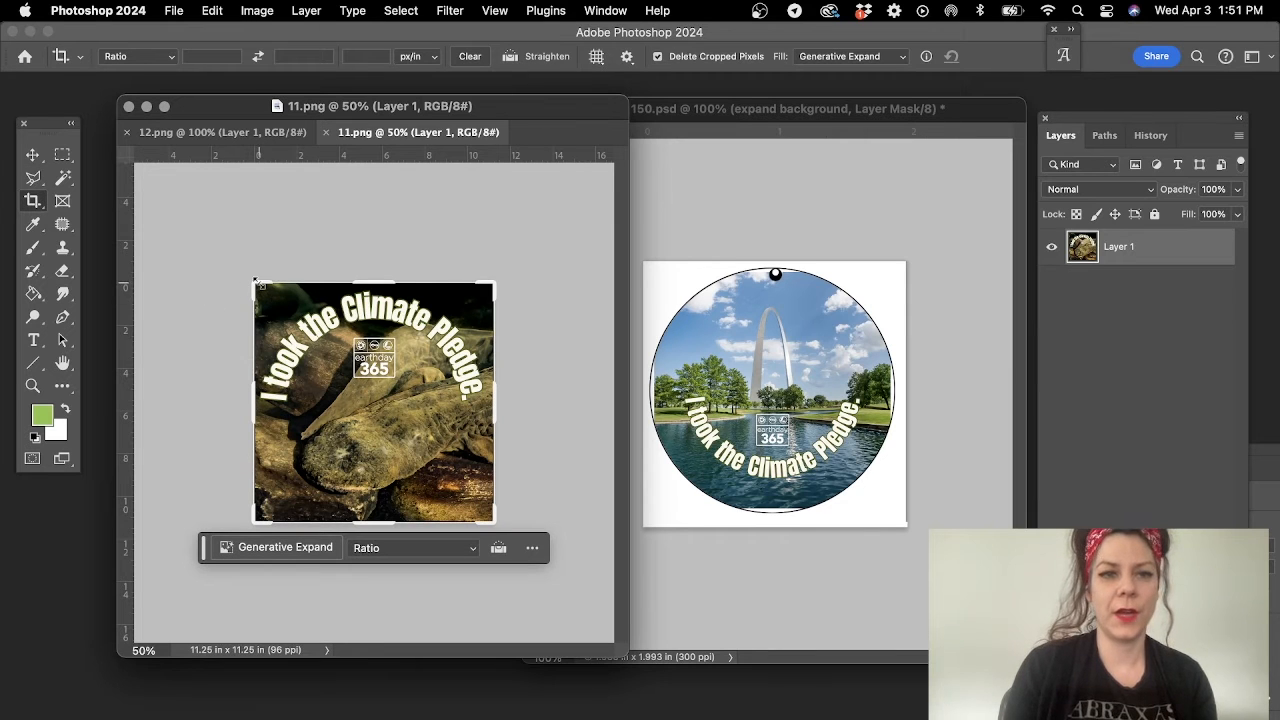
drag(255, 282, 243, 275)
click(295, 559)
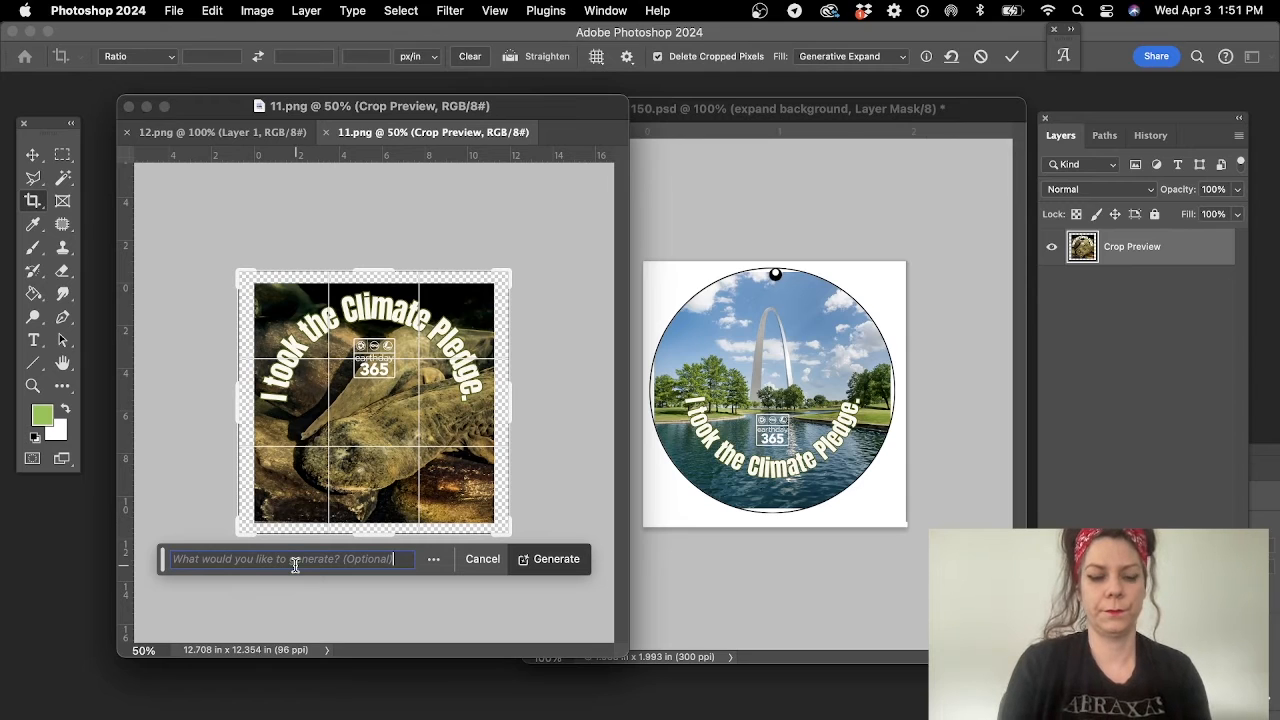
text(exp)
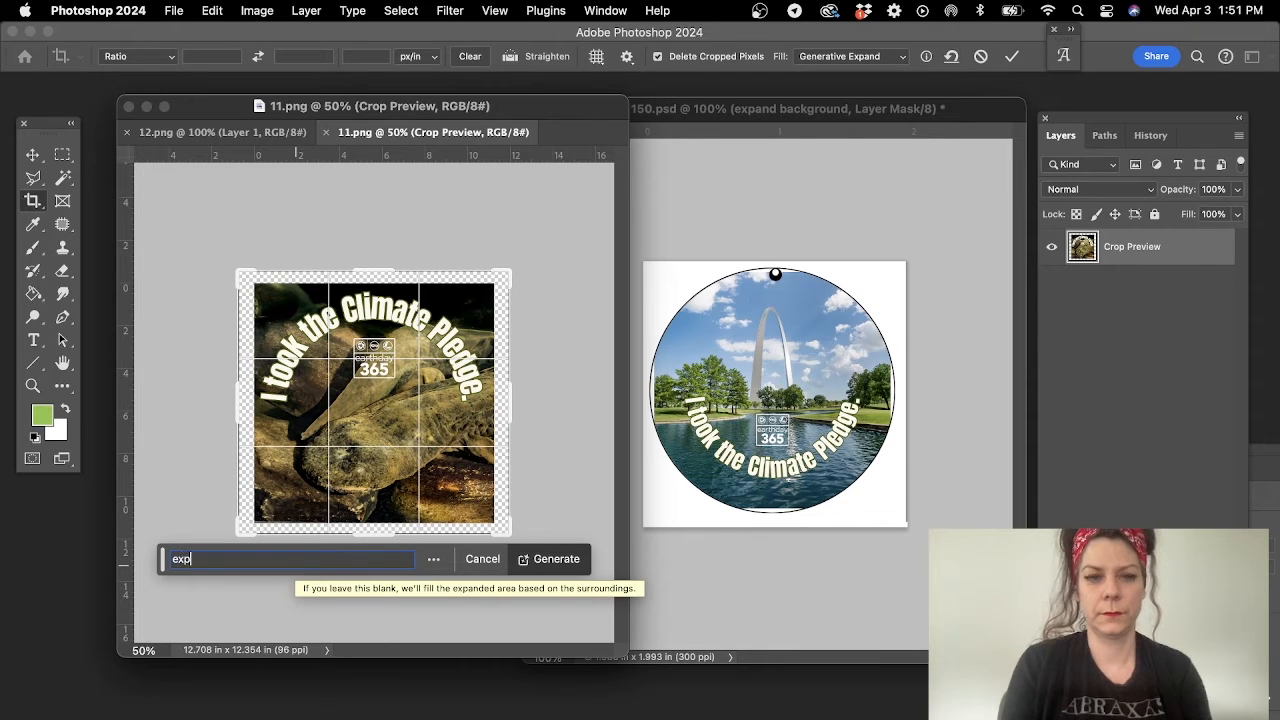
text(and background)
key(Return)
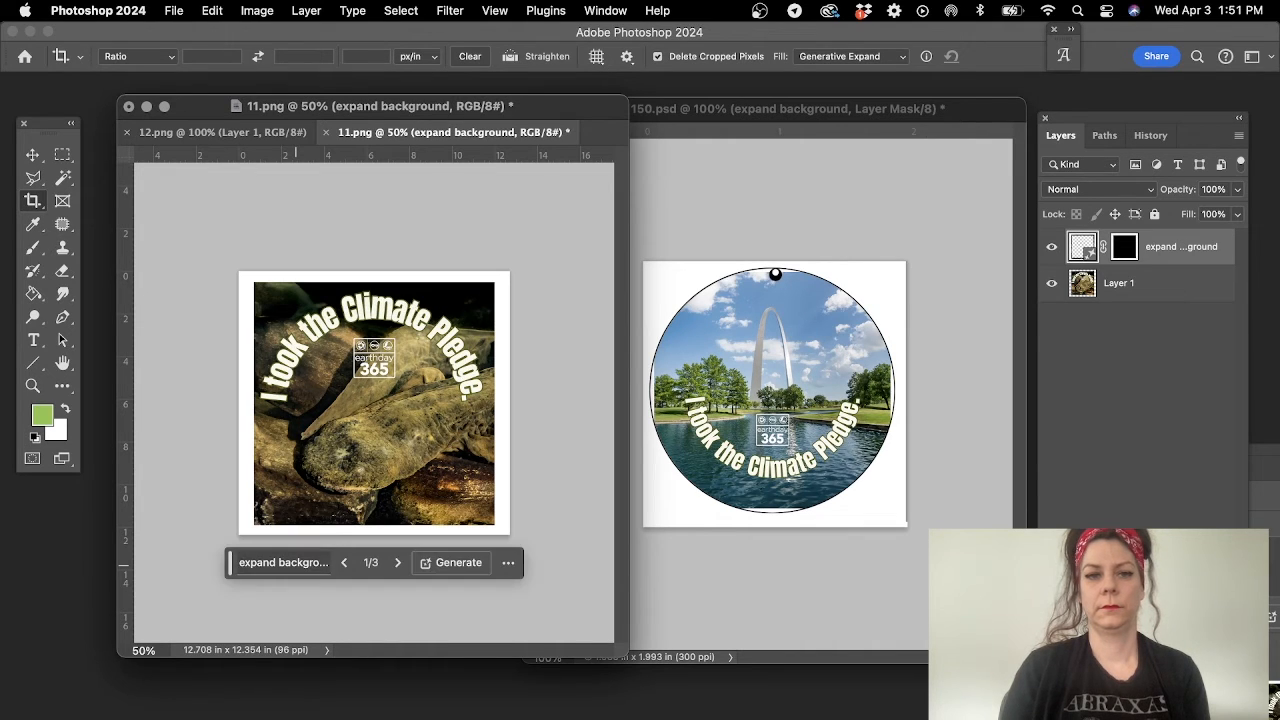
- Undo that expansion and try Generative Expand on 11.png at about 12.65 x 12.90 in with the prompt "expand image"
key(super+z)
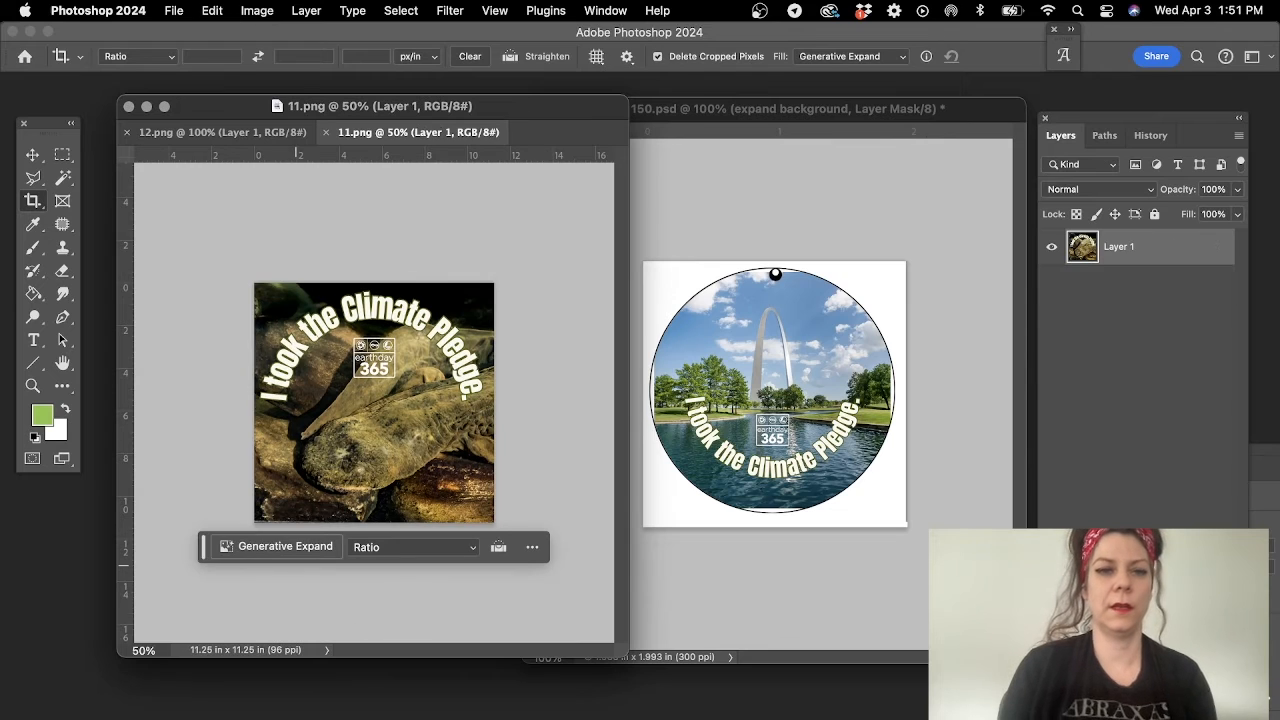
click(33, 200)
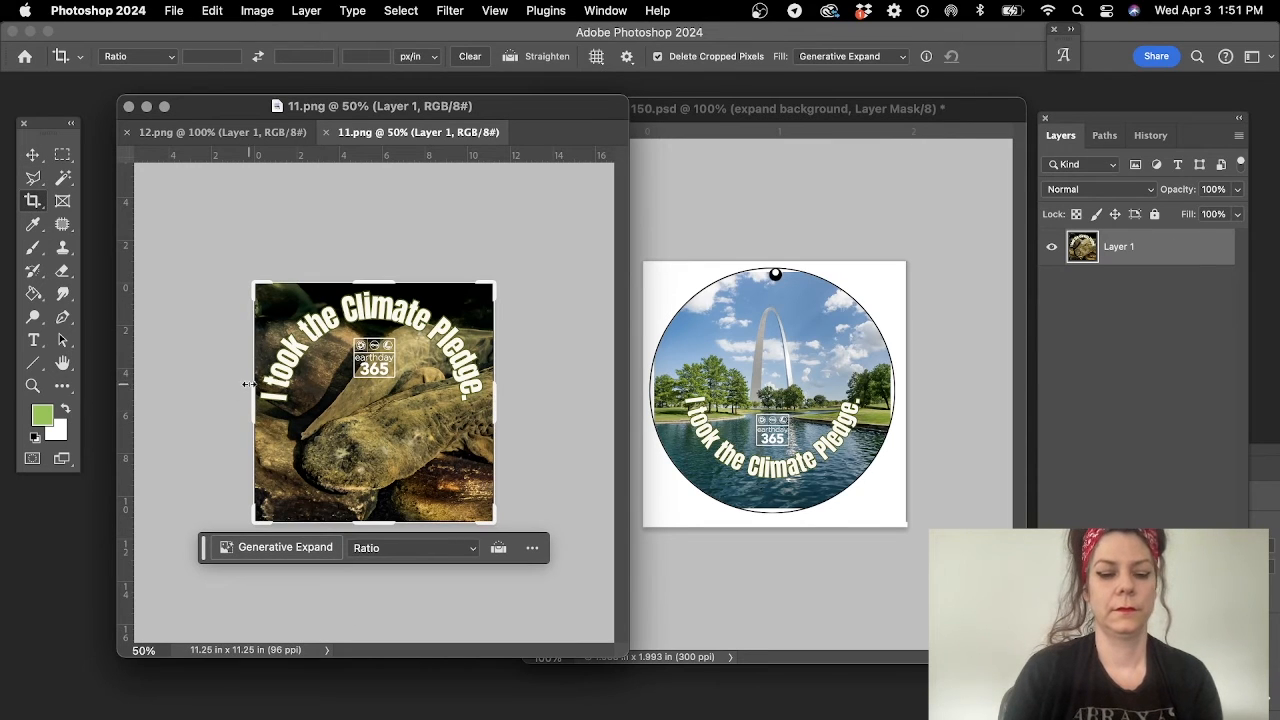
drag(249, 284, 238, 266)
click(254, 567)
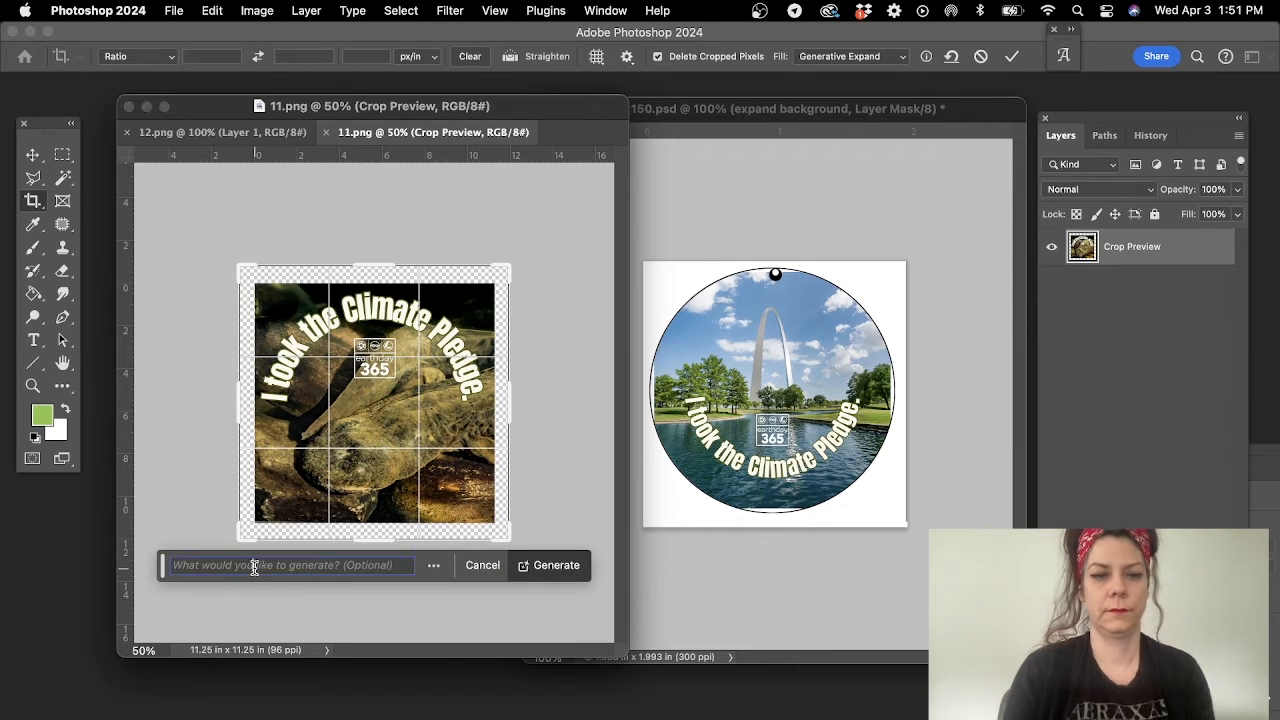
text(expand image)
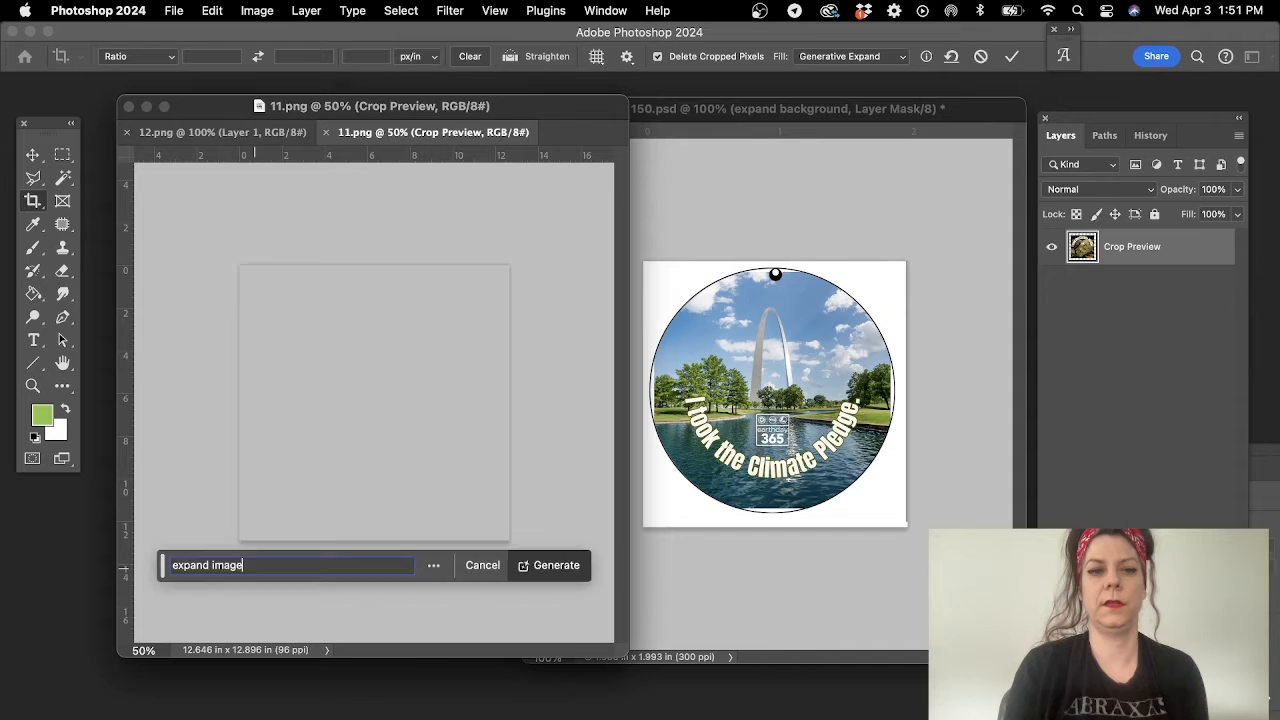
key(Return)
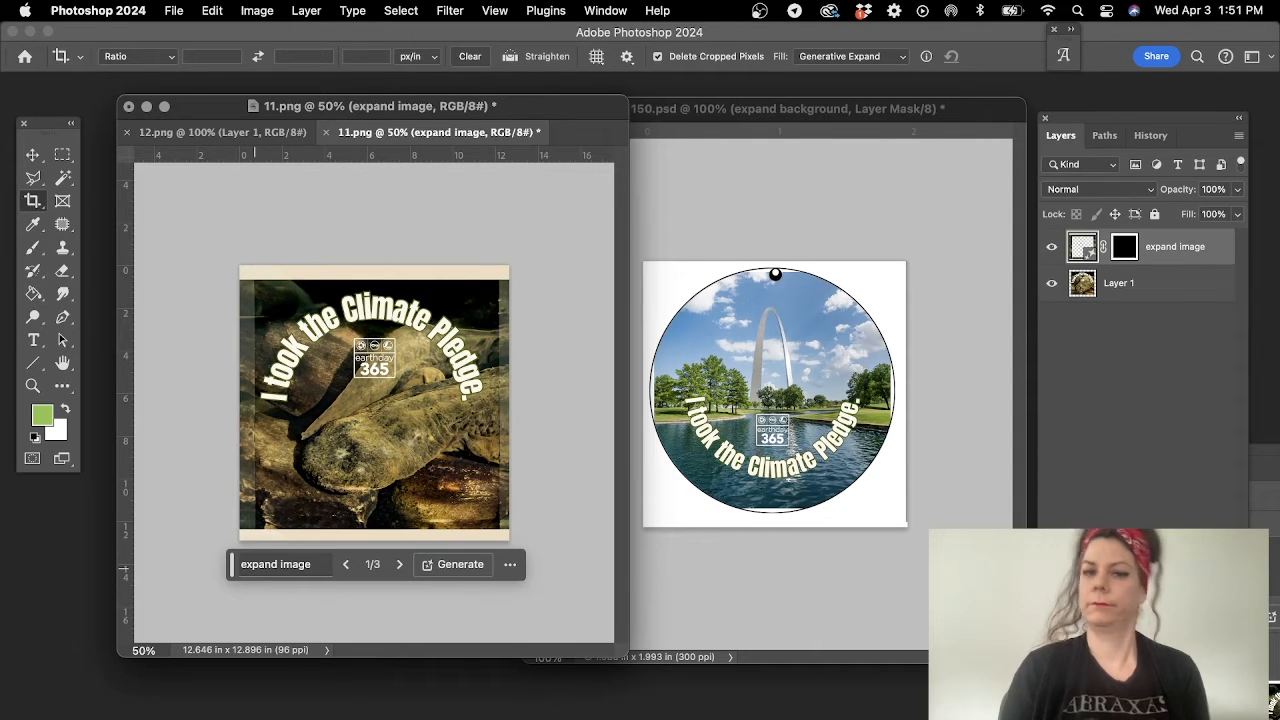
- Undo the last expansion and expand 11.png's canvas to about 13.23 x 13.38 in using Generative Expand with the prompt "expand background"
key(super+z)
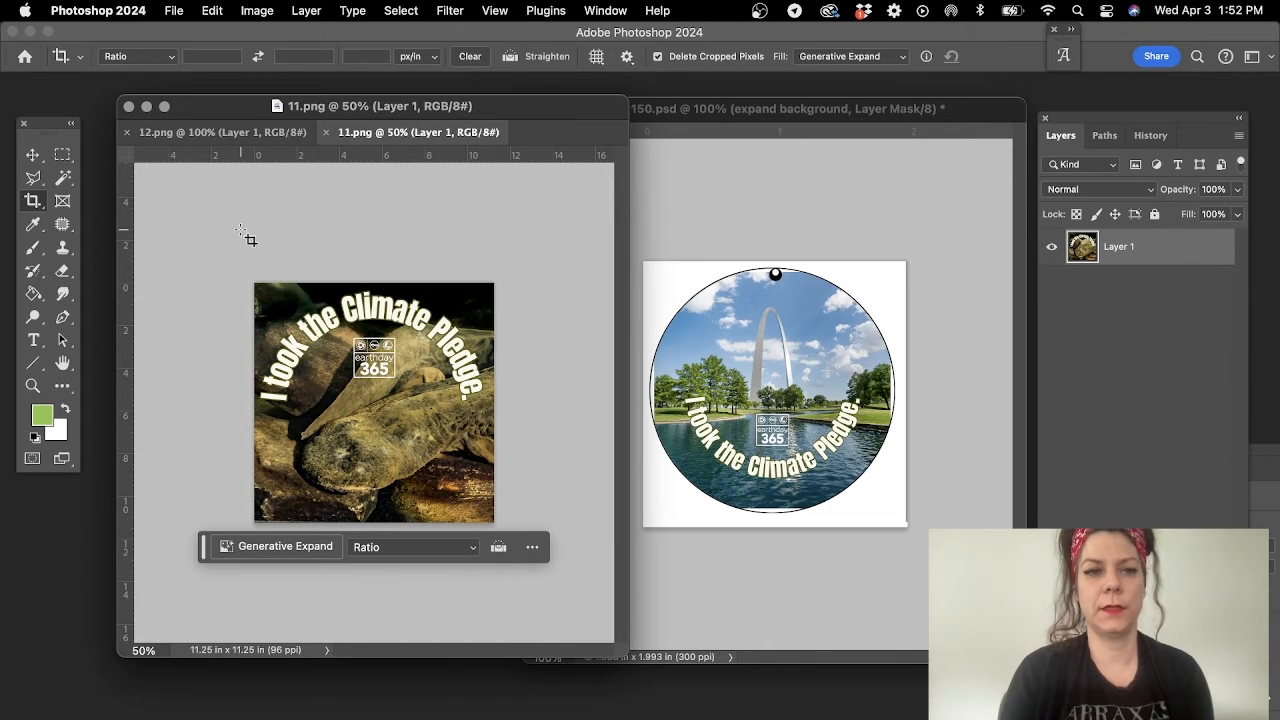
click(32, 200)
drag(255, 284, 233, 260)
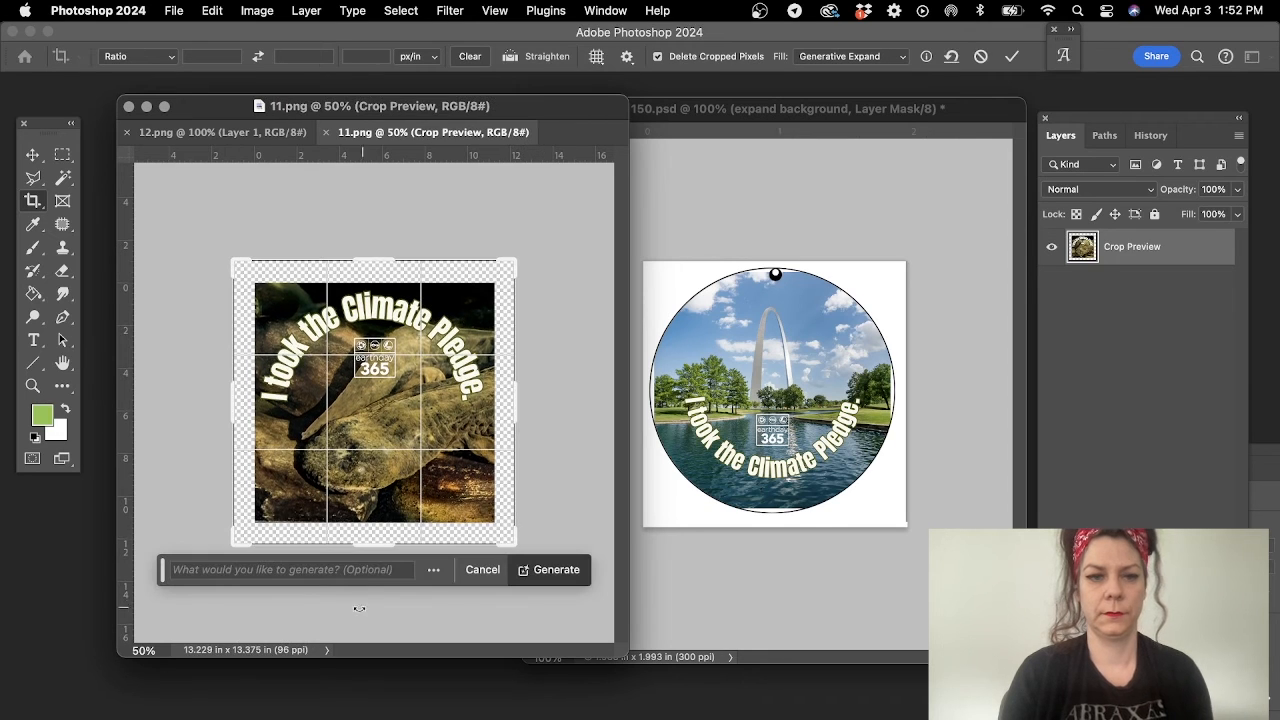
click(320, 569)
text(expand )
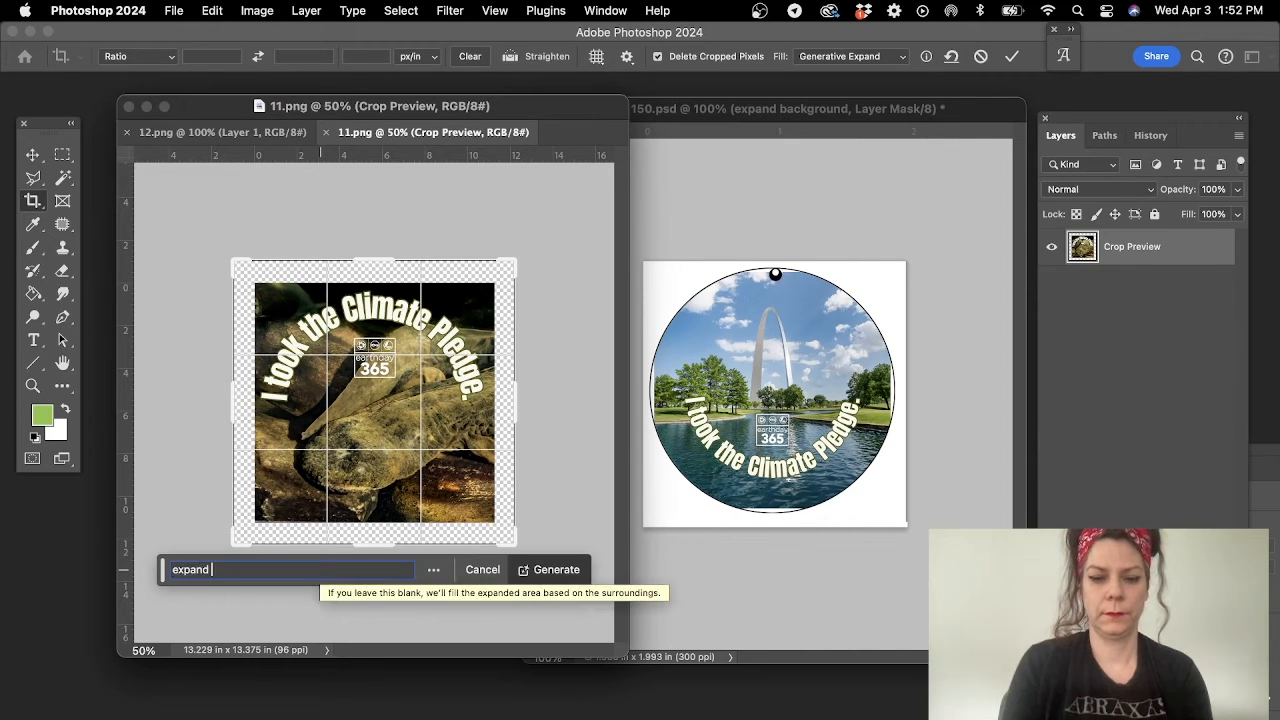
text(background)
key(Return)
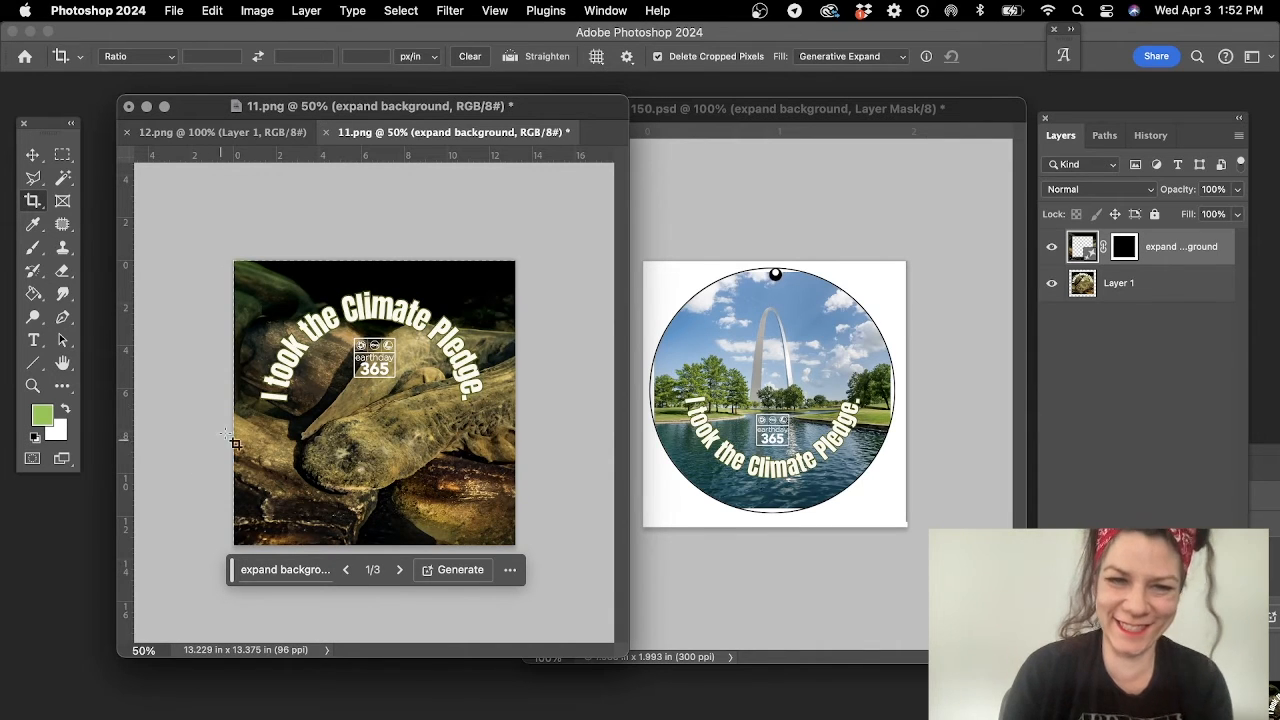
- Try to copy only 11.png's generated background layer into 150.psd, then undo the copy
click(32, 154)
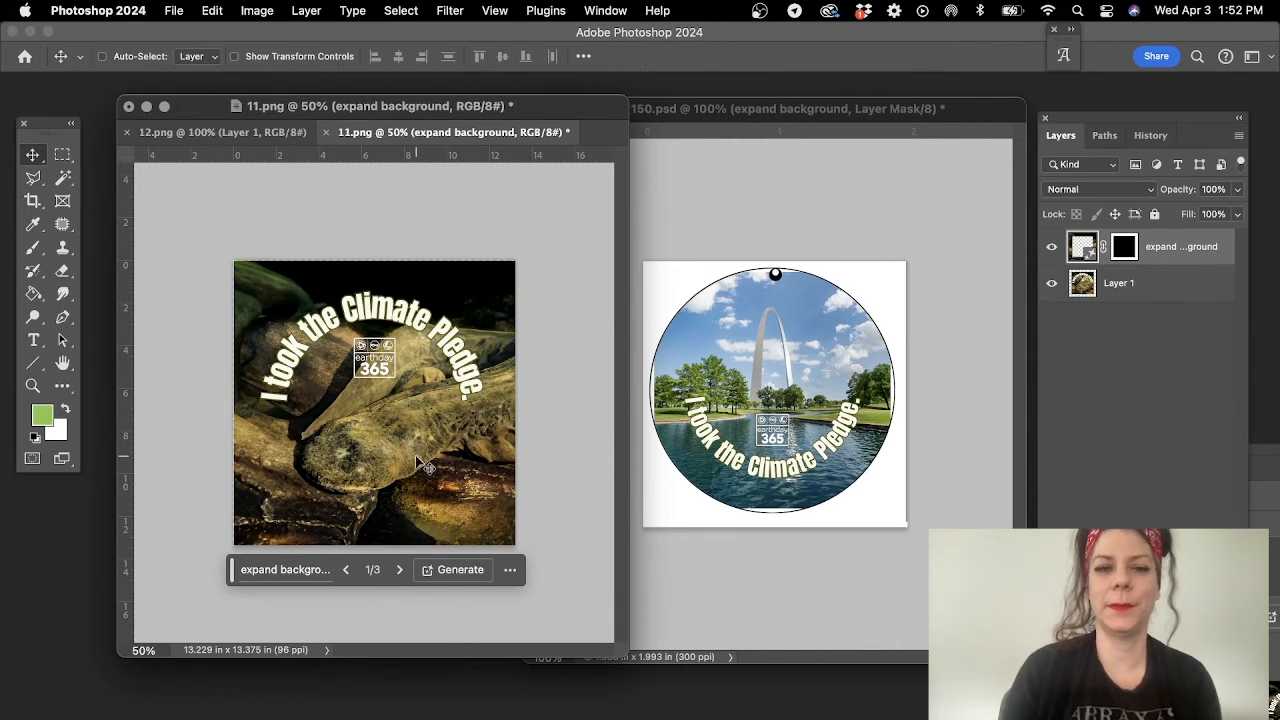
drag(494, 437, 776, 411)
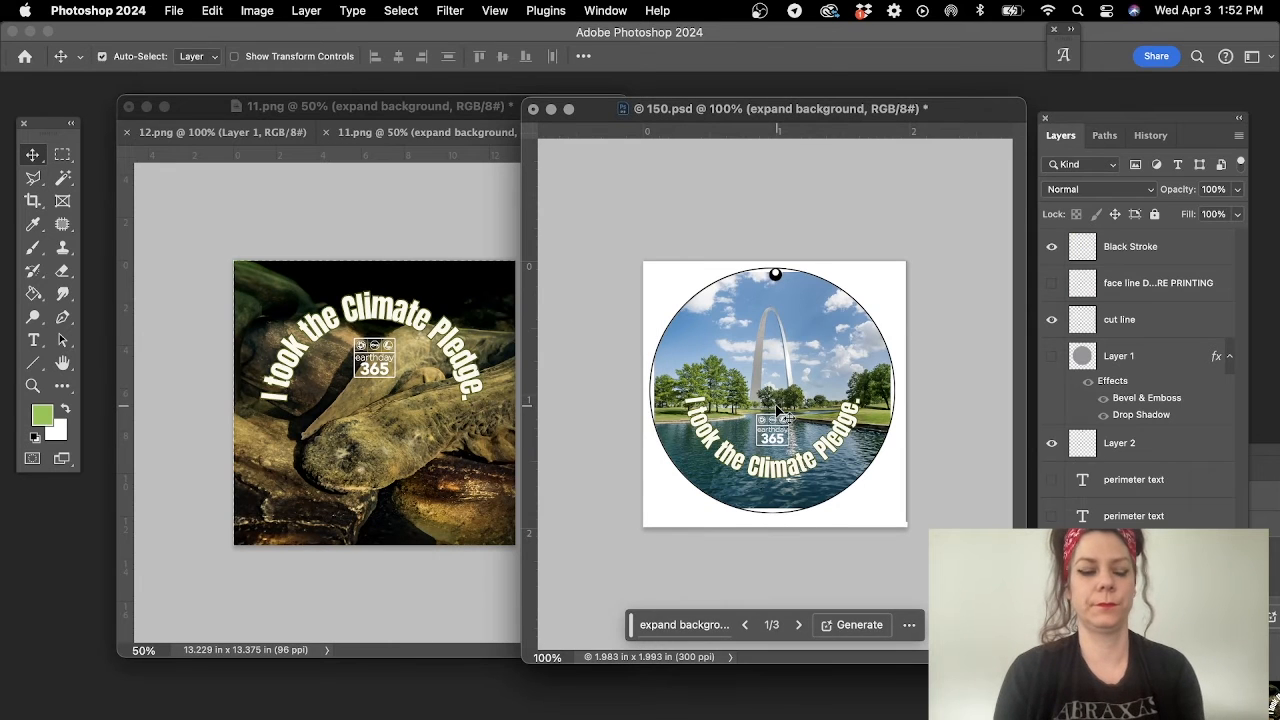
key(super+z)
- Merge 11.png's generated background layer with Layer 1 and copy the merged artwork into 150.psd
click(390, 372)
click(1146, 284)
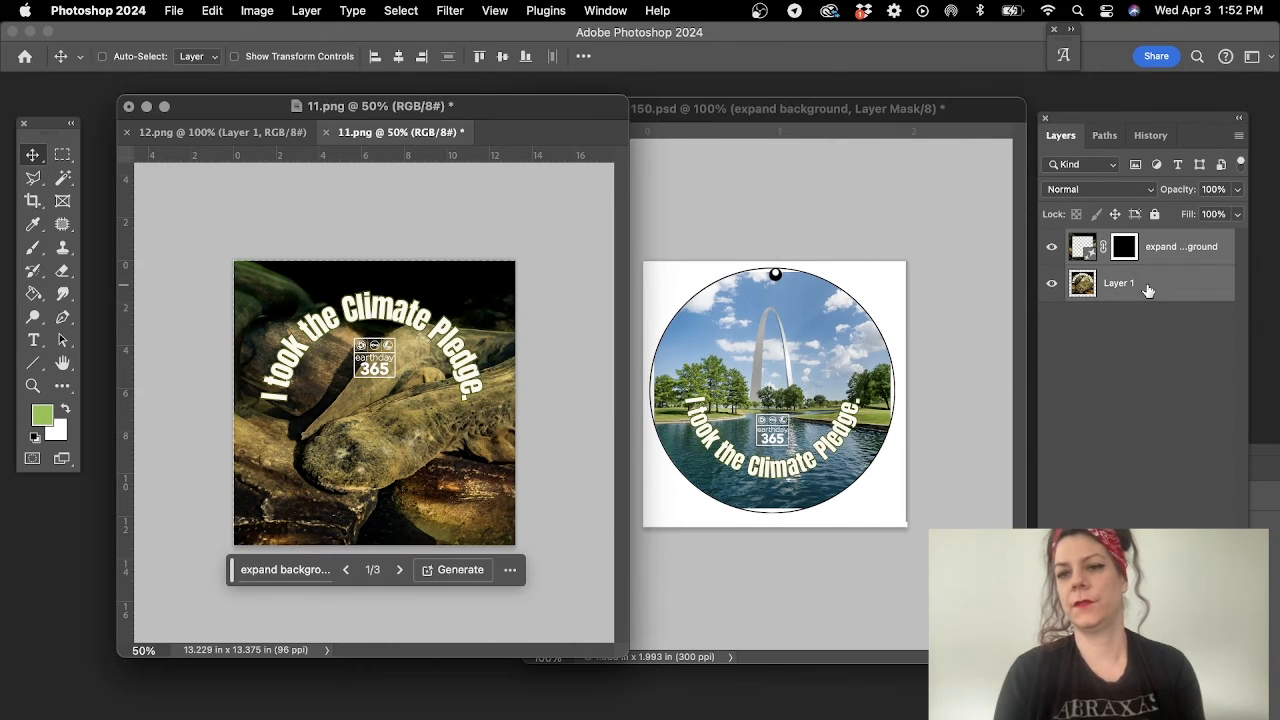
right_click(1146, 284)
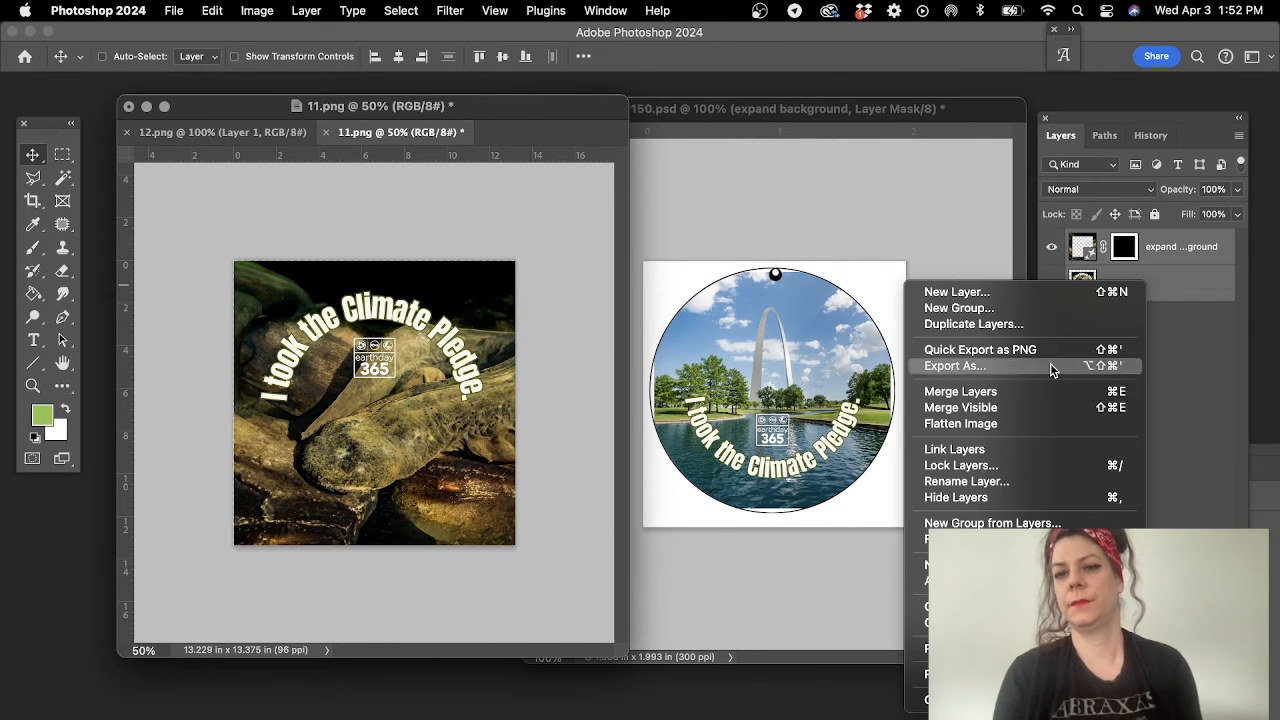
click(990, 393)
drag(366, 360, 889, 400)
- Scale the copied artwork in 150.psd to about 42.89% and position it over the circular button outline
key(super+t)
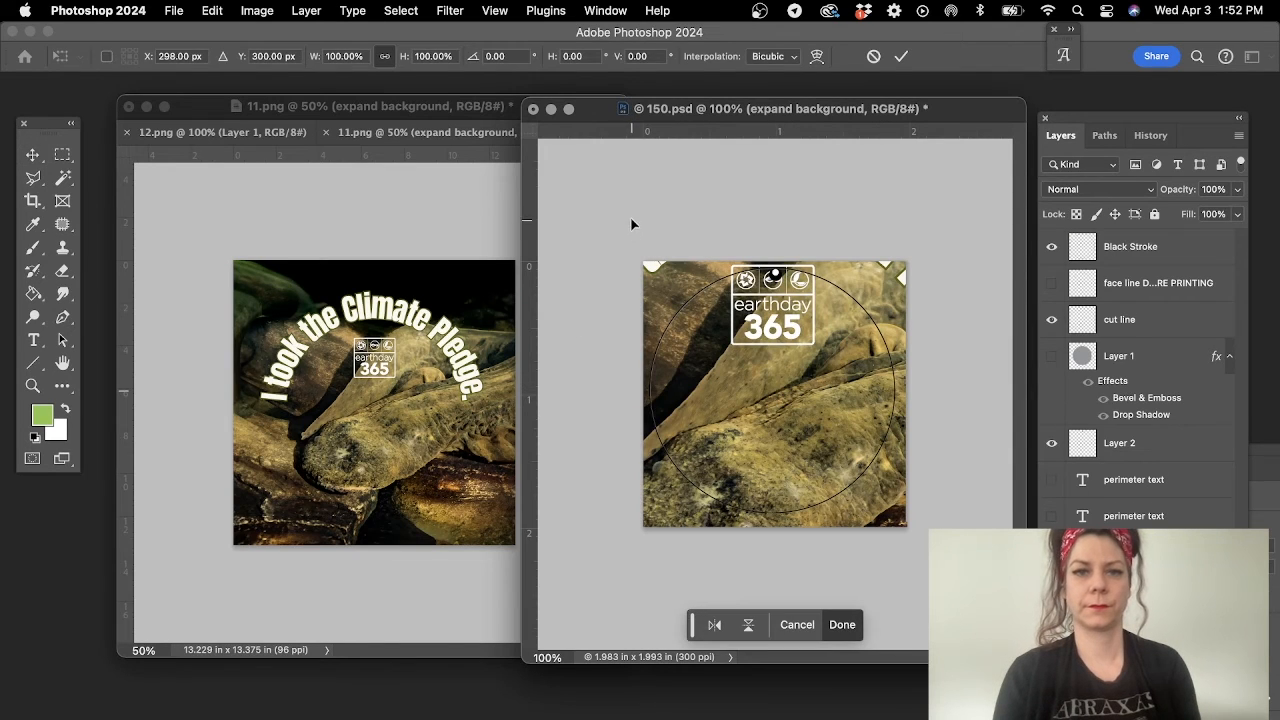
drag(631, 224, 775, 285)
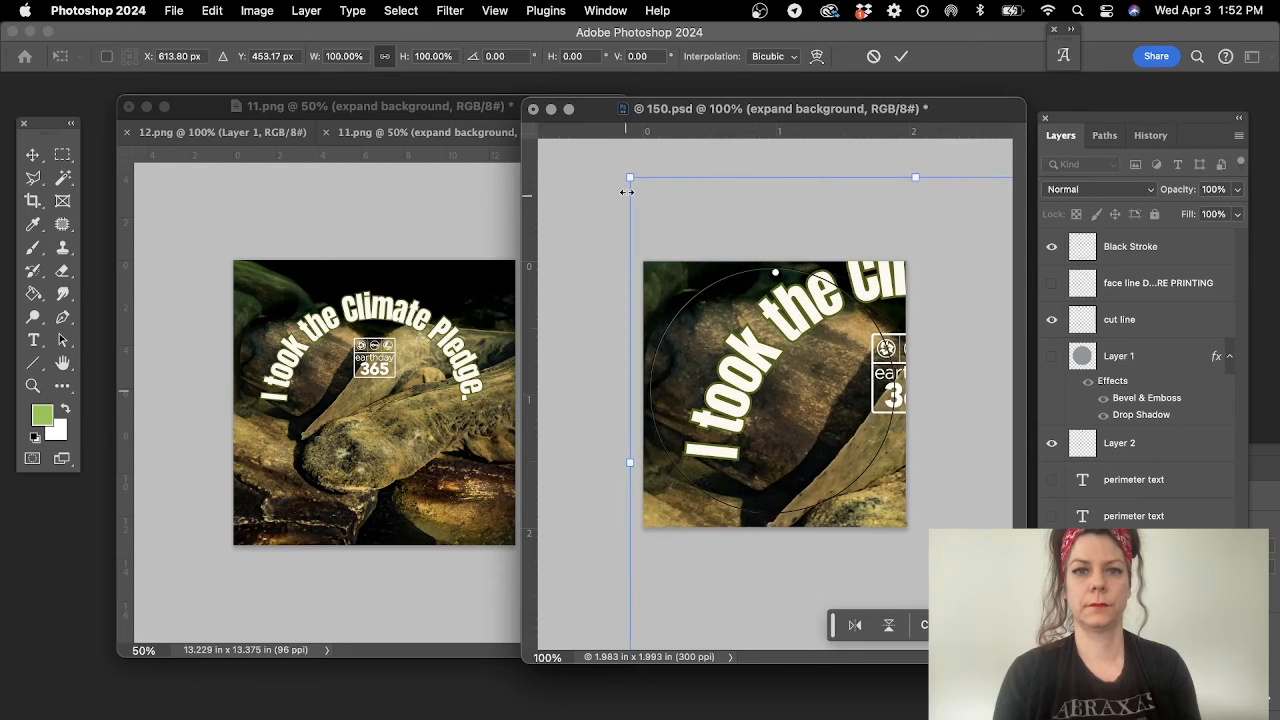
drag(627, 191, 780, 378)
drag(855, 483, 714, 413)
mouse_move(655, 286)
mouse_down()
mouse_move(641, 252)
mouse_move(652, 267)
mouse_up()
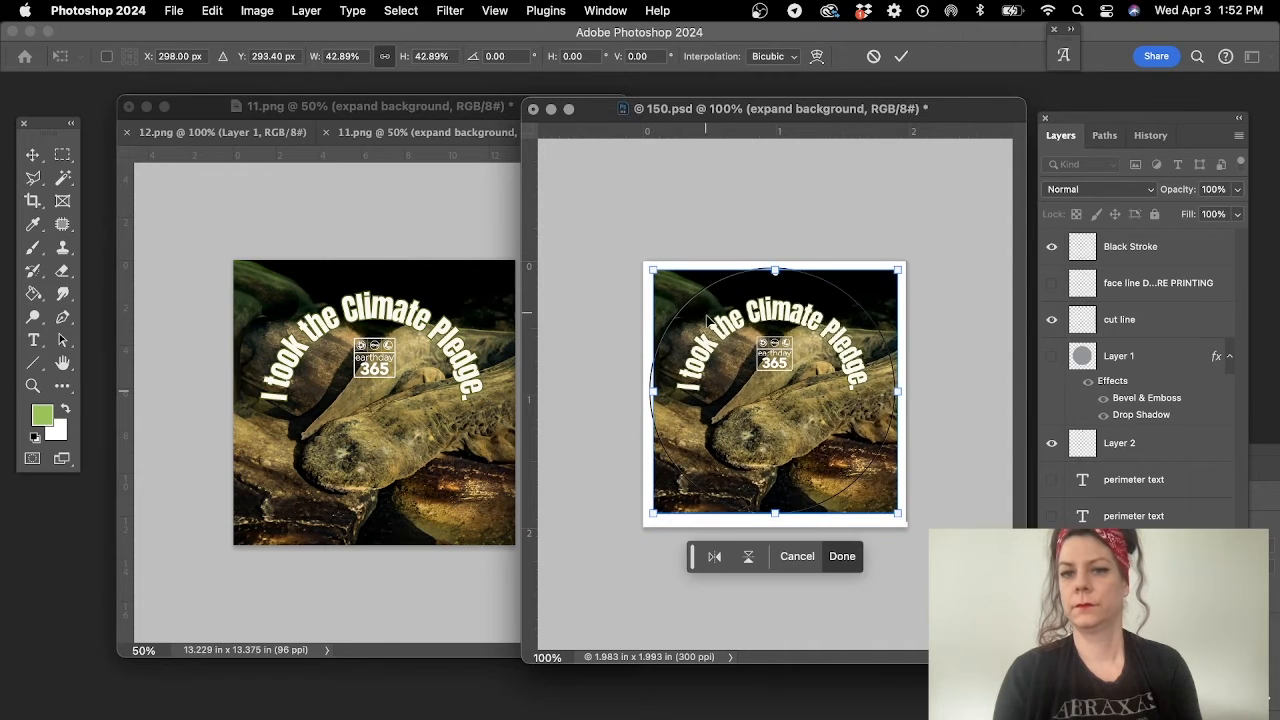
key(Return)
- Show the face line layer and enlarge the 150.psd window to check the curved text against the face line up close
click(1051, 283)
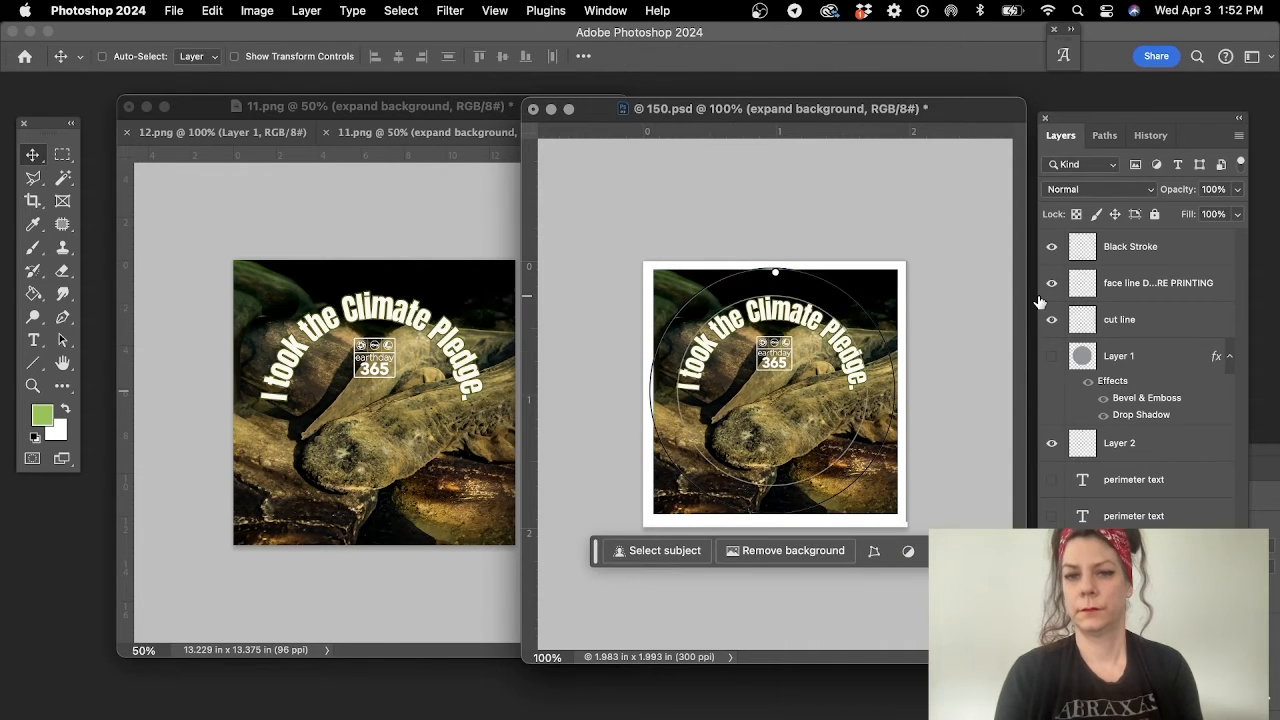
click(32, 385)
click(768, 390)
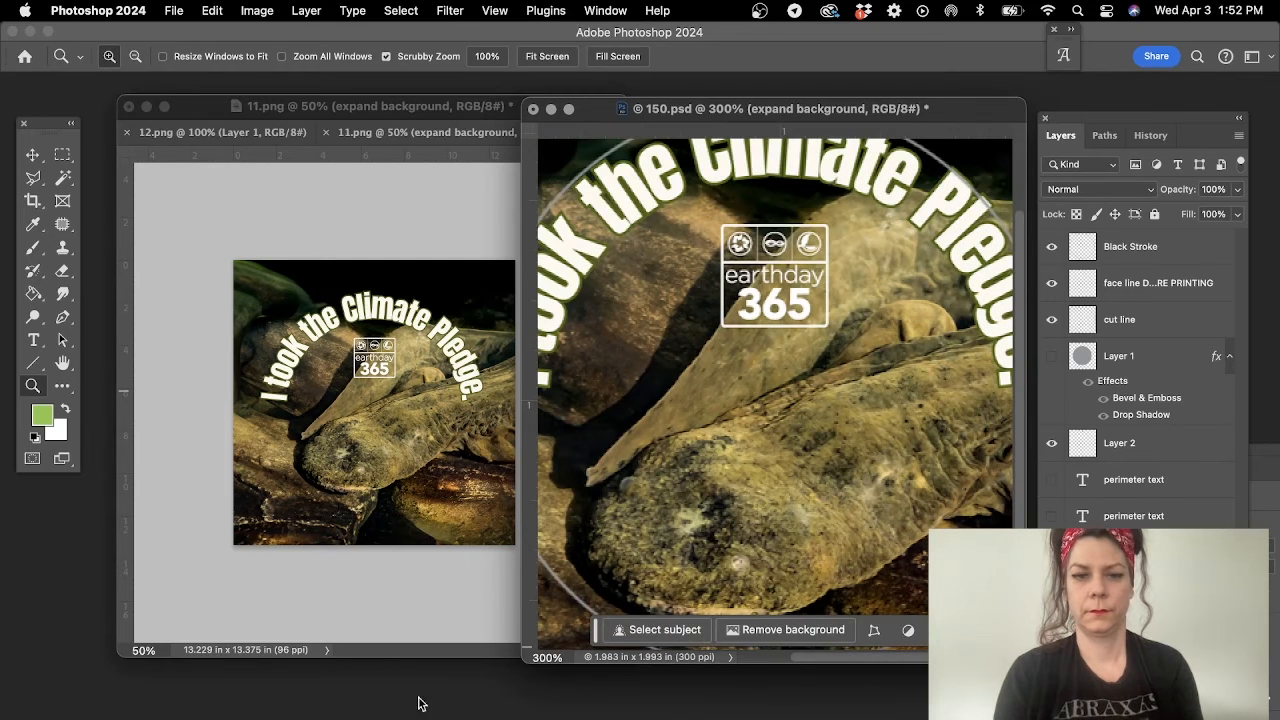
drag(522, 660, 320, 719)
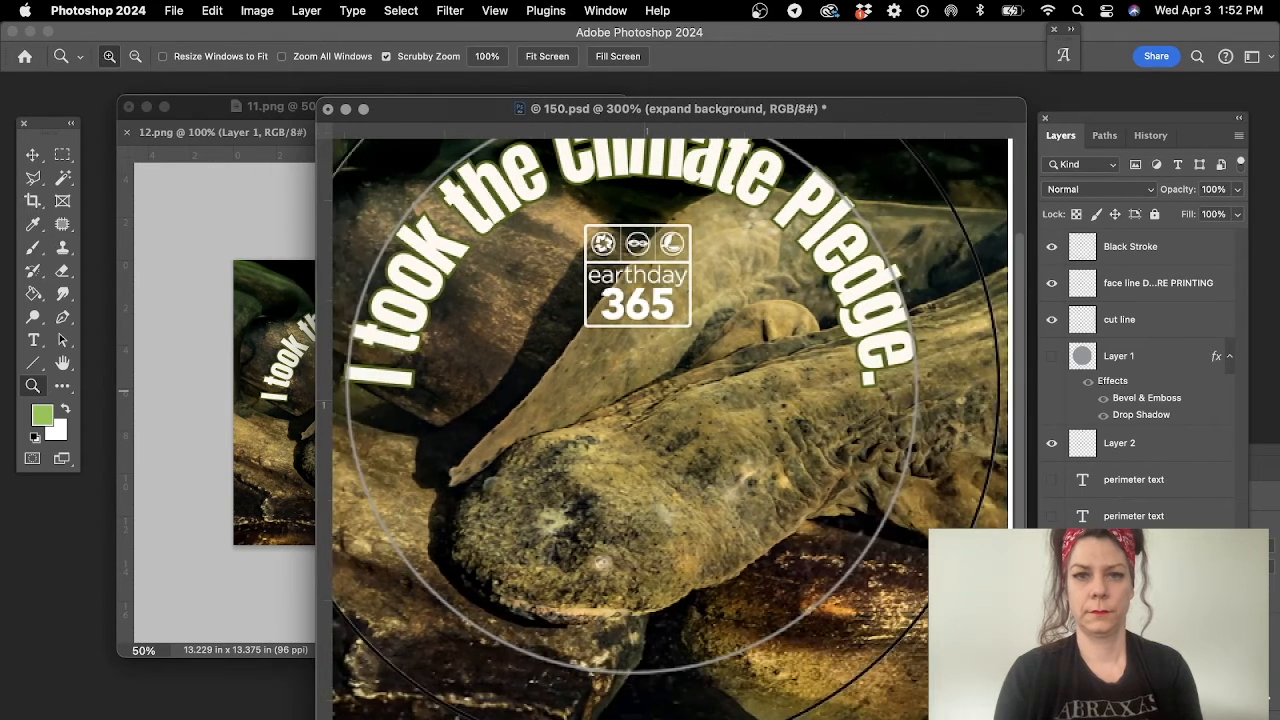
scroll(718, 246, up, 3)
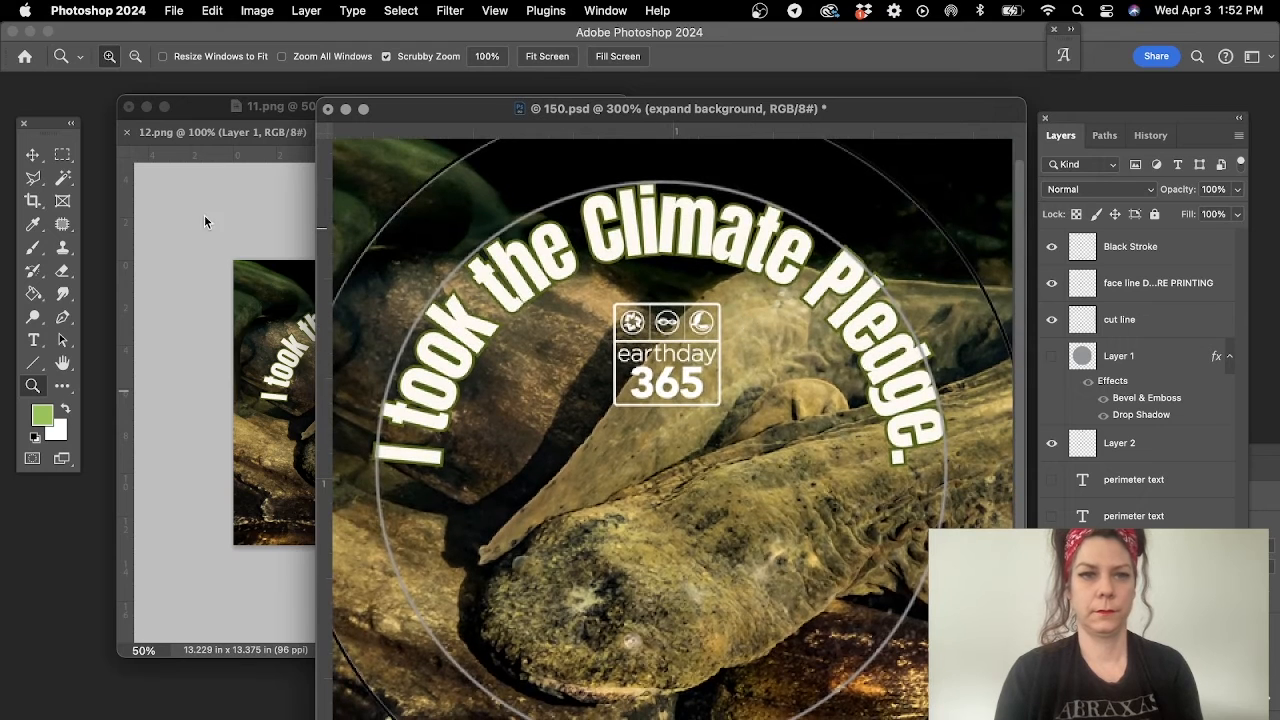
alt+click(708, 357)
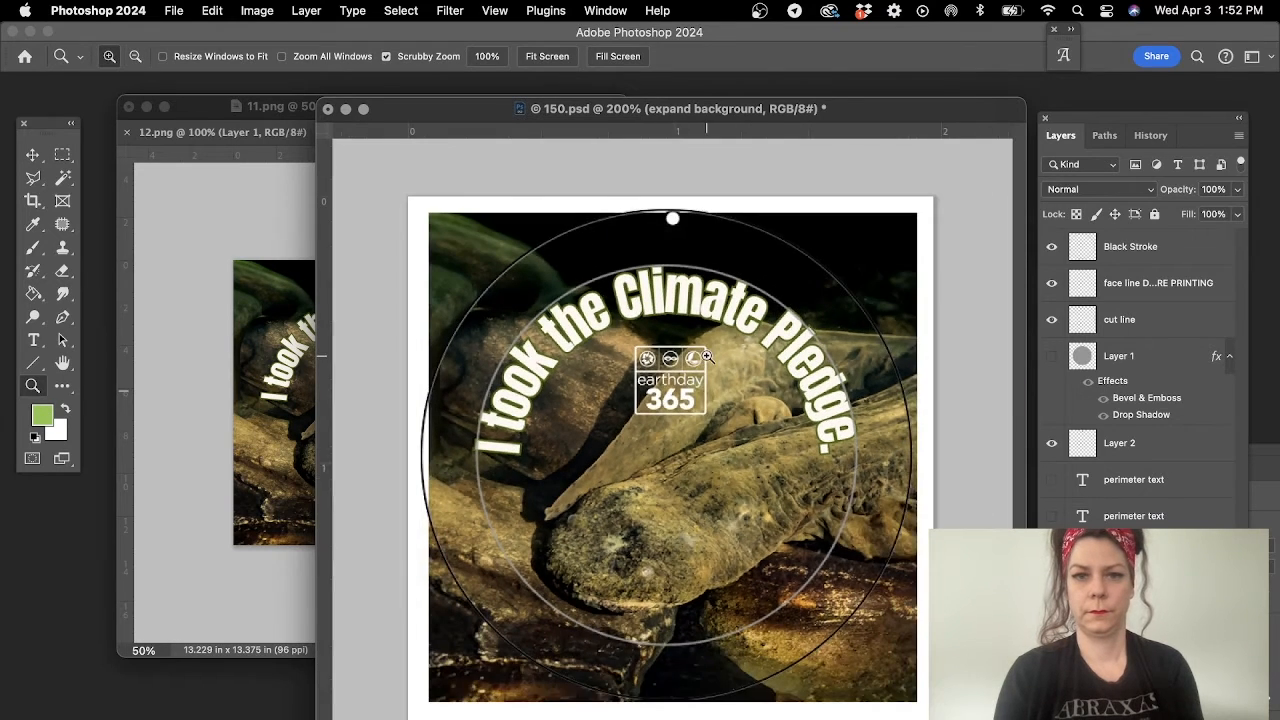
- Reposition the artwork and scale it down slightly so the curved text sits inside the face line
click(33, 156)
mouse_move(779, 474)
mouse_down()
mouse_move(759, 467)
mouse_move(770, 479)
mouse_up()
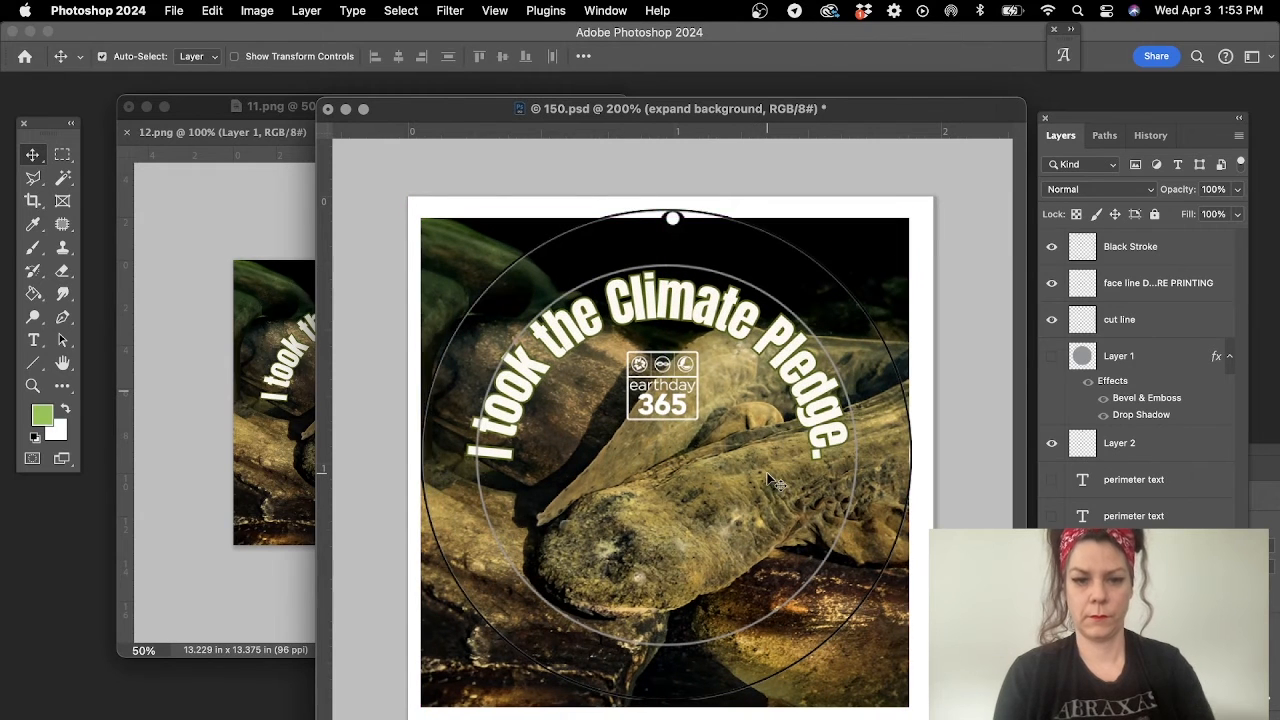
key(super+t)
drag(420, 218, 441, 231)
key(Return)
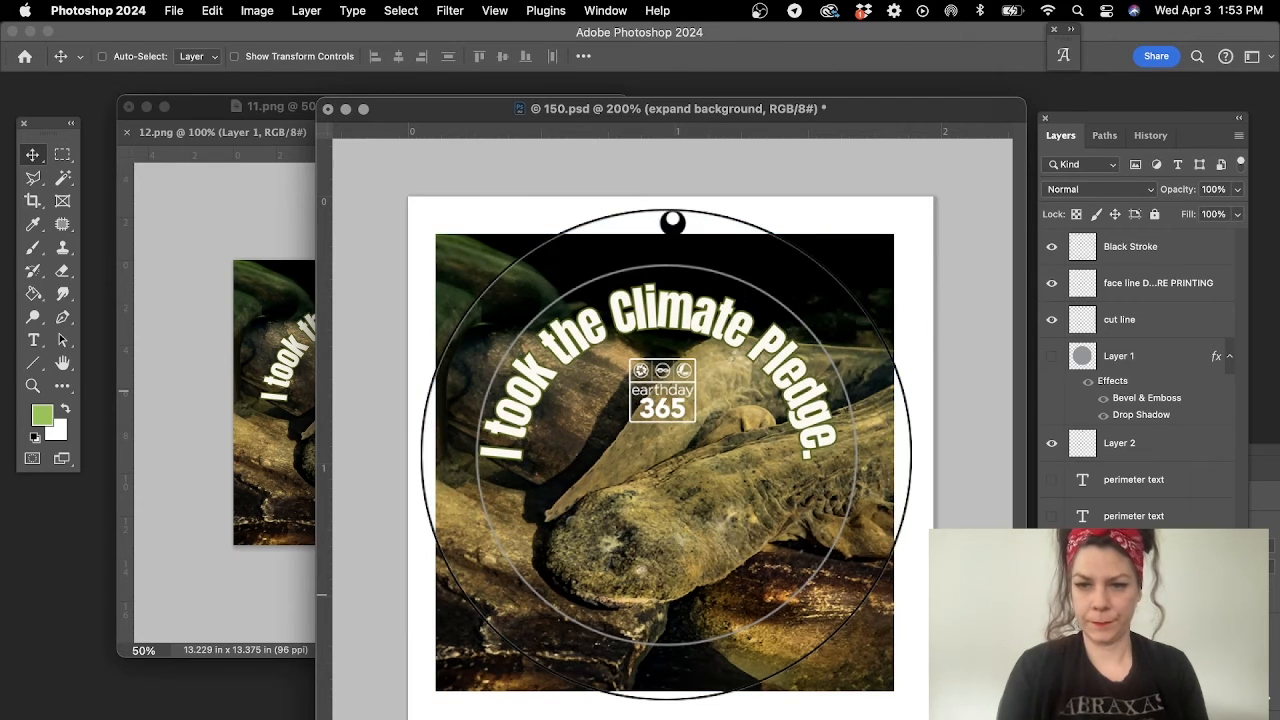
- Load the circular selection on Layer 4 and fill it with black behind the artwork
click(1125, 626)
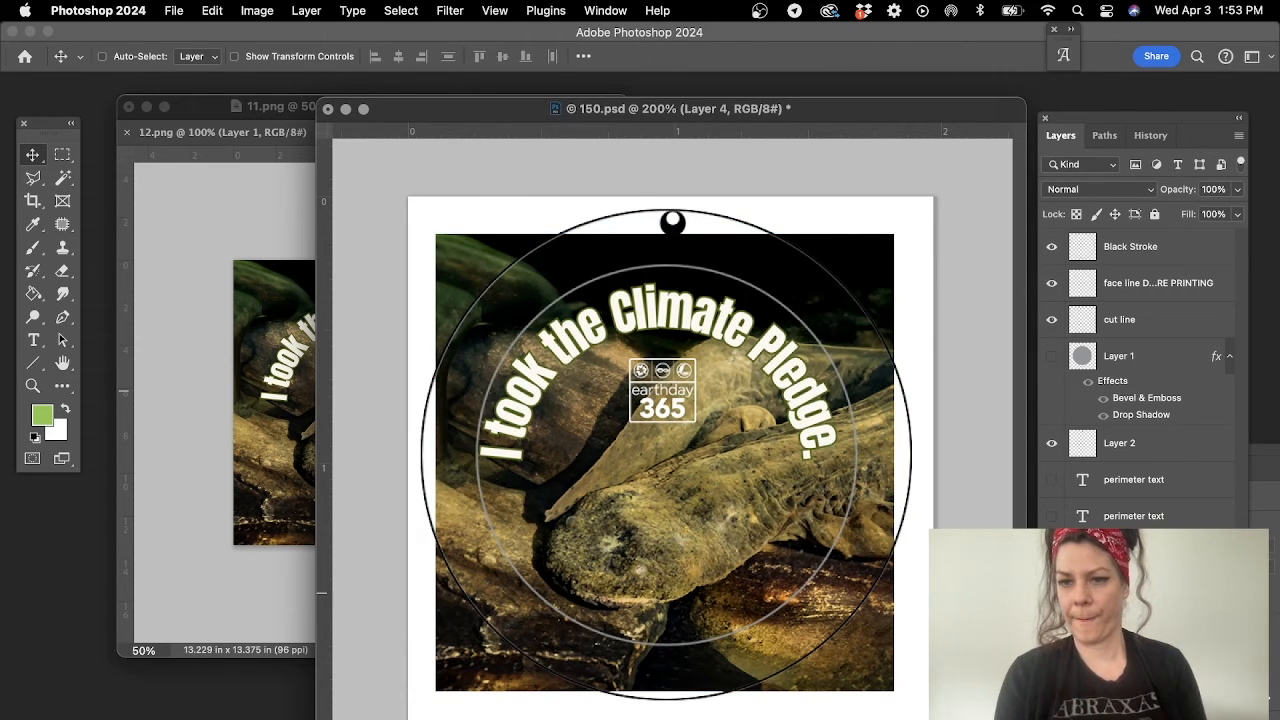
super+click(1082, 593)
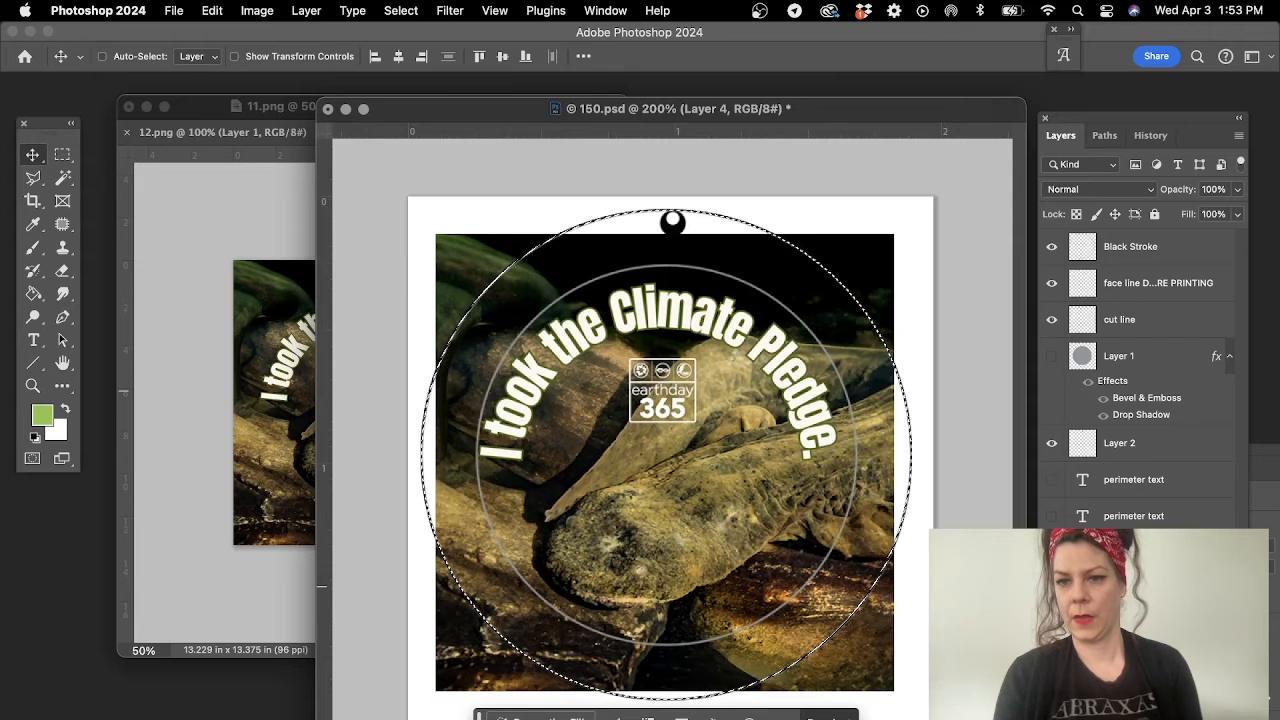
click(33, 293)
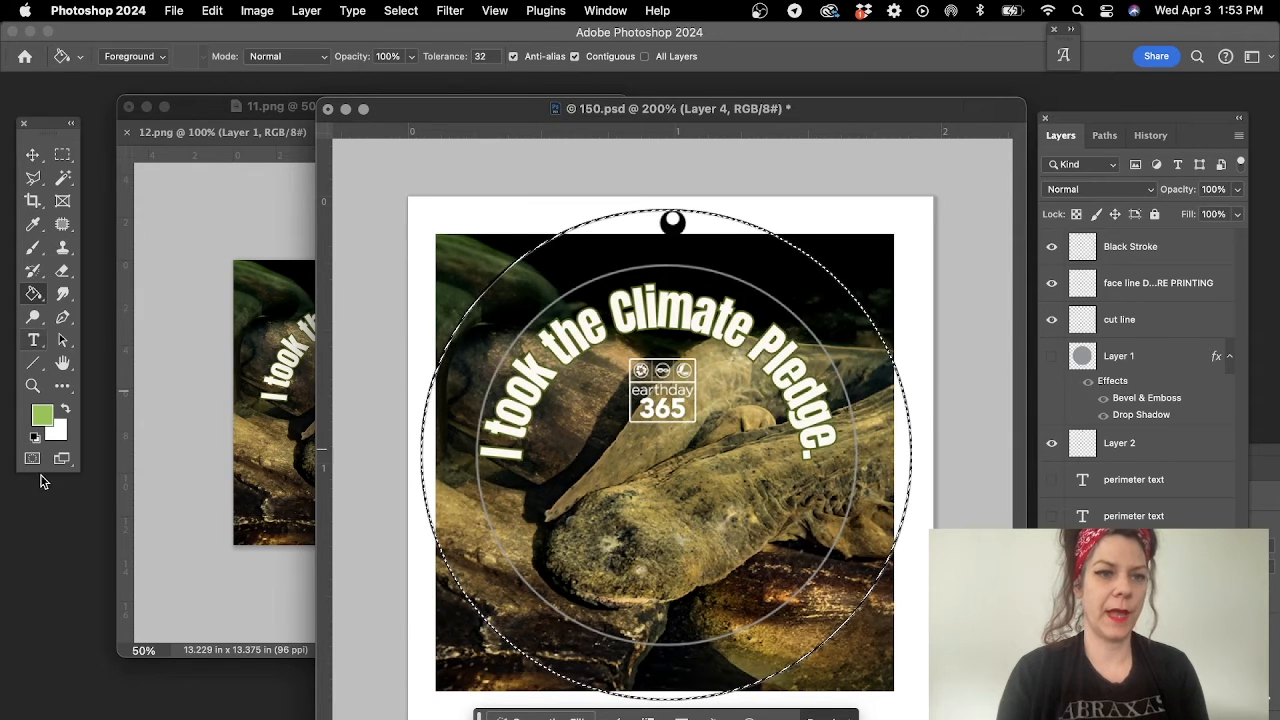
click(33, 440)
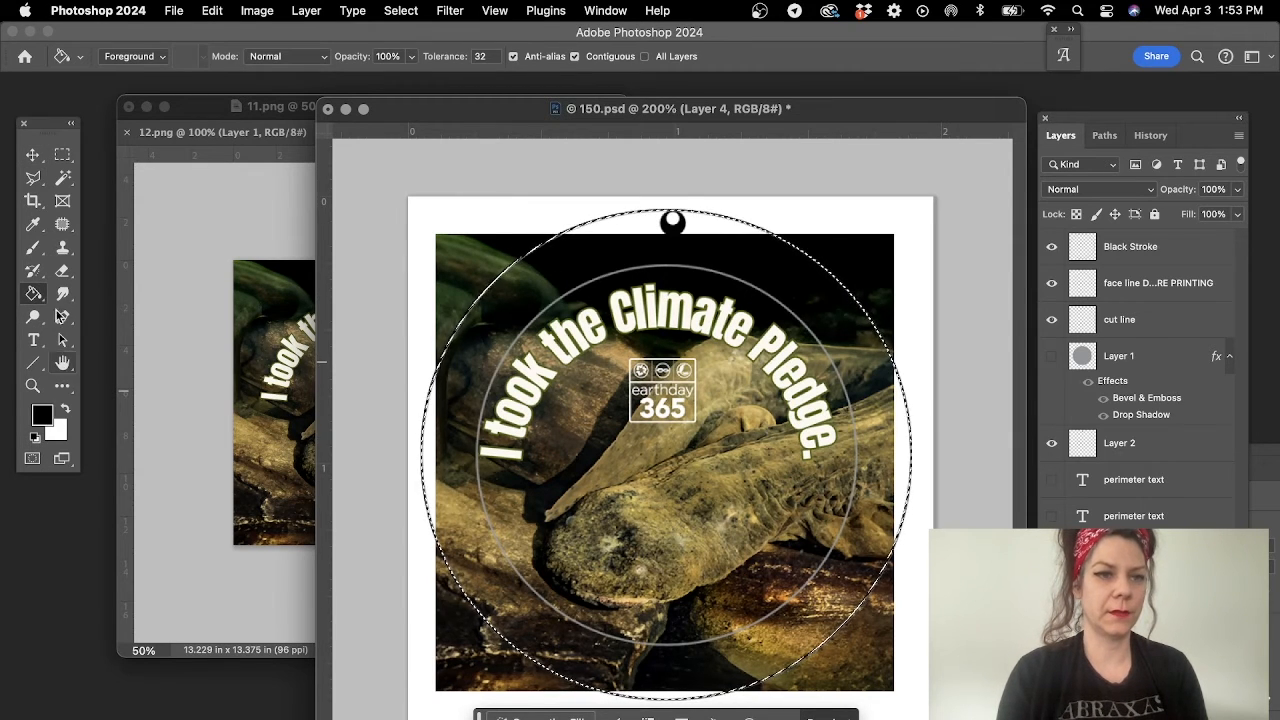
click(816, 420)
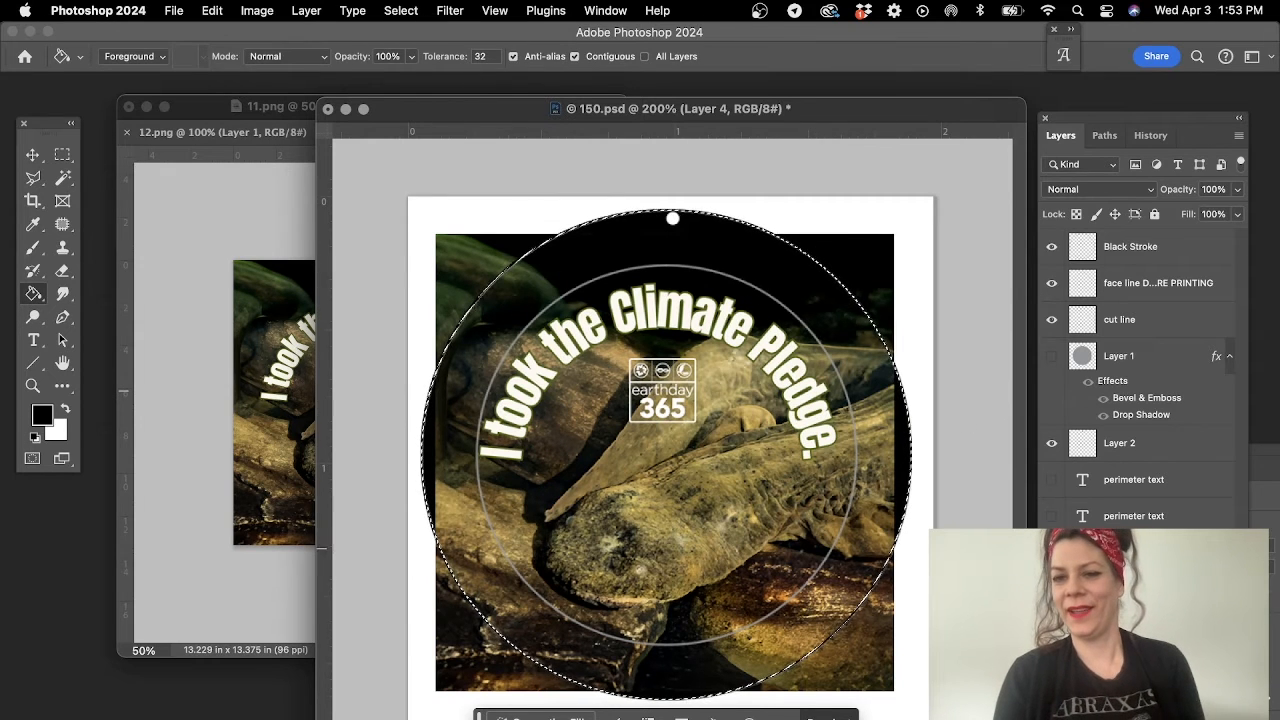
- Mask the artwork layer to the circular selection and nudge the artwork slightly to the right within the button
click(1134, 626)
click(1118, 706)
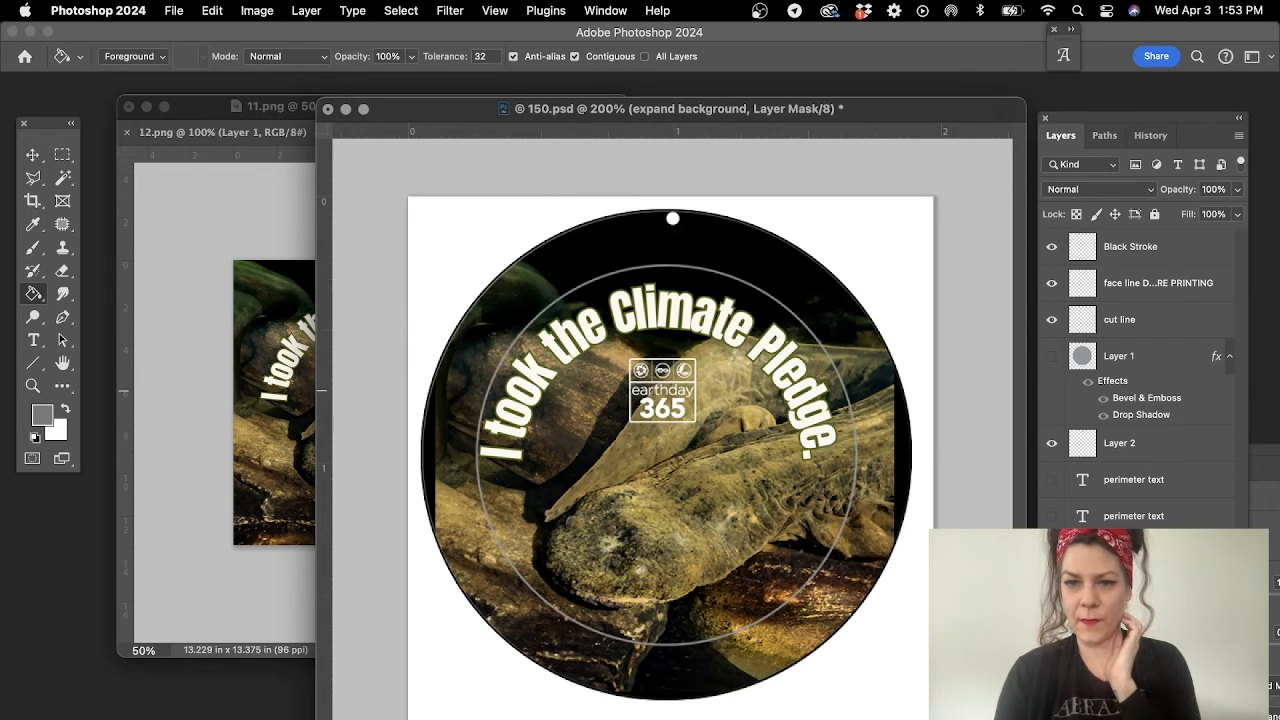
click(1082, 626)
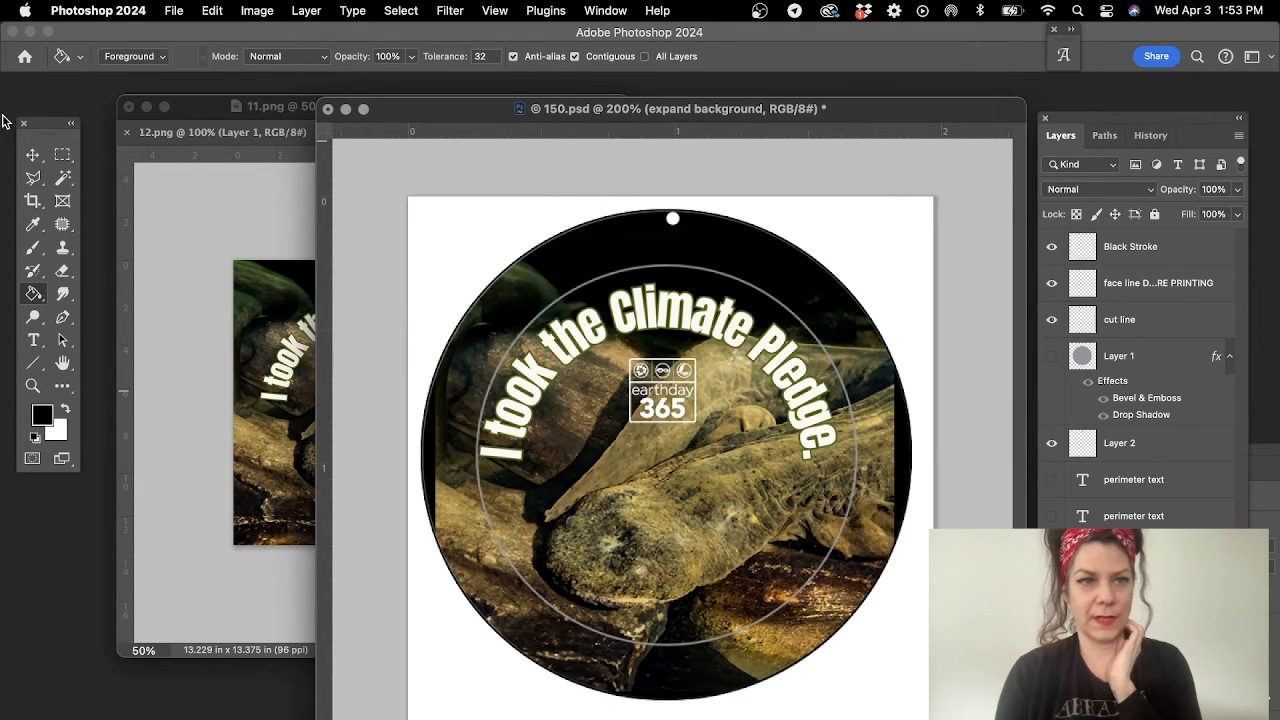
click(27, 152)
key(Right)
key(Right)
key(Right)
key(Right)
key(Right)
key(Right)
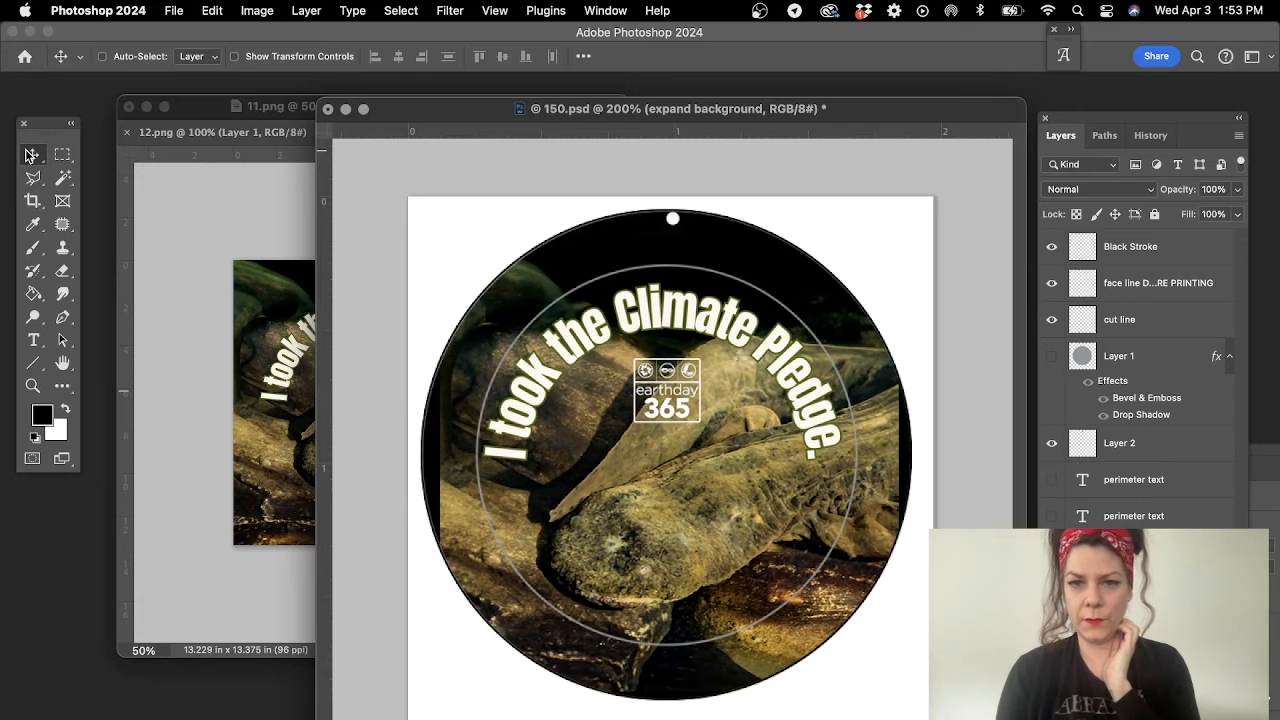
- Nudge the artwork slightly upward within the button and toggle the face line layer's visibility to check the text placement
key(Up)
key(Up)
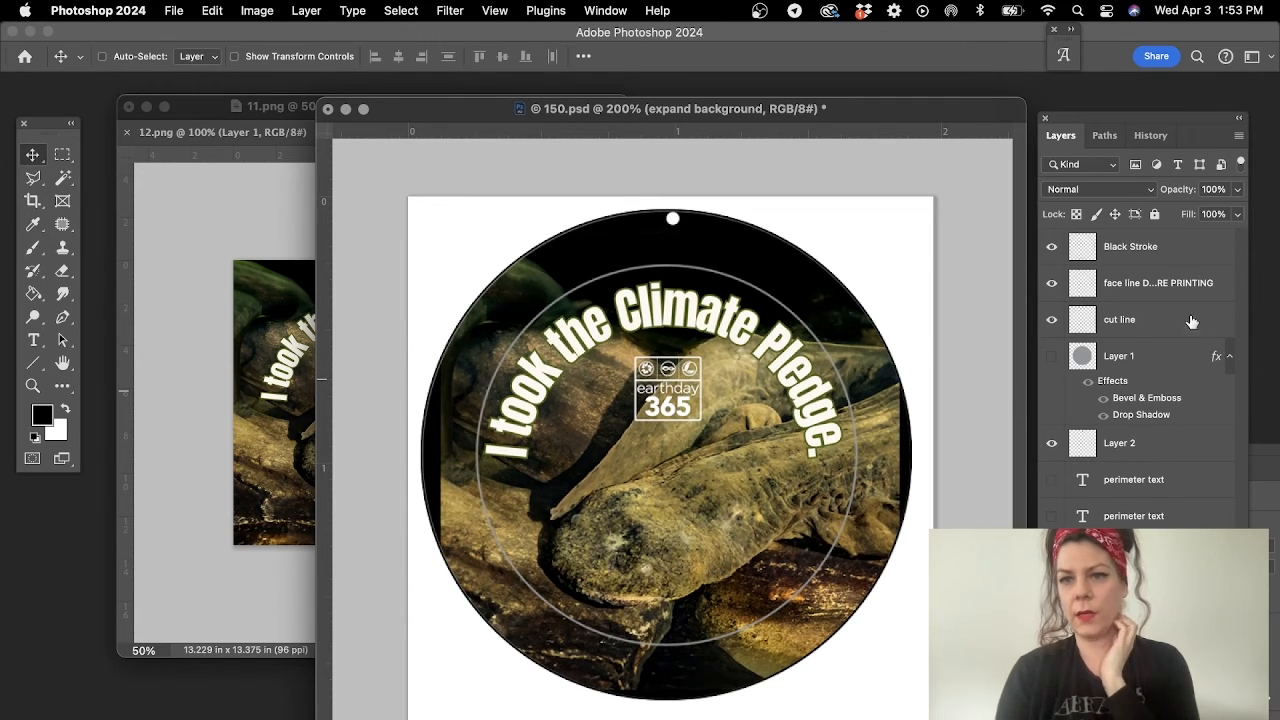
click(1056, 288)
click(1052, 286)
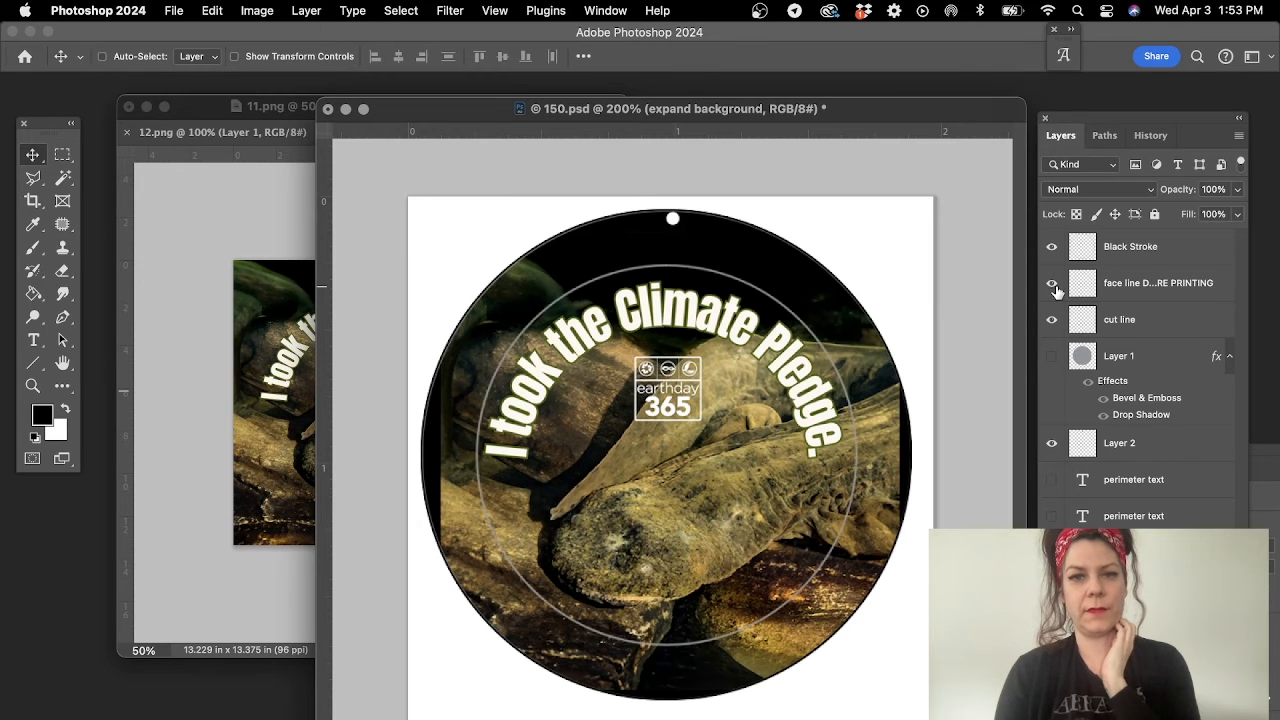
- Bring up the 12.png cardinal artwork, enlarge its window and show the image at 50% with empty space around it
click(278, 183)
drag(346, 129, 333, 170)
click(346, 152)
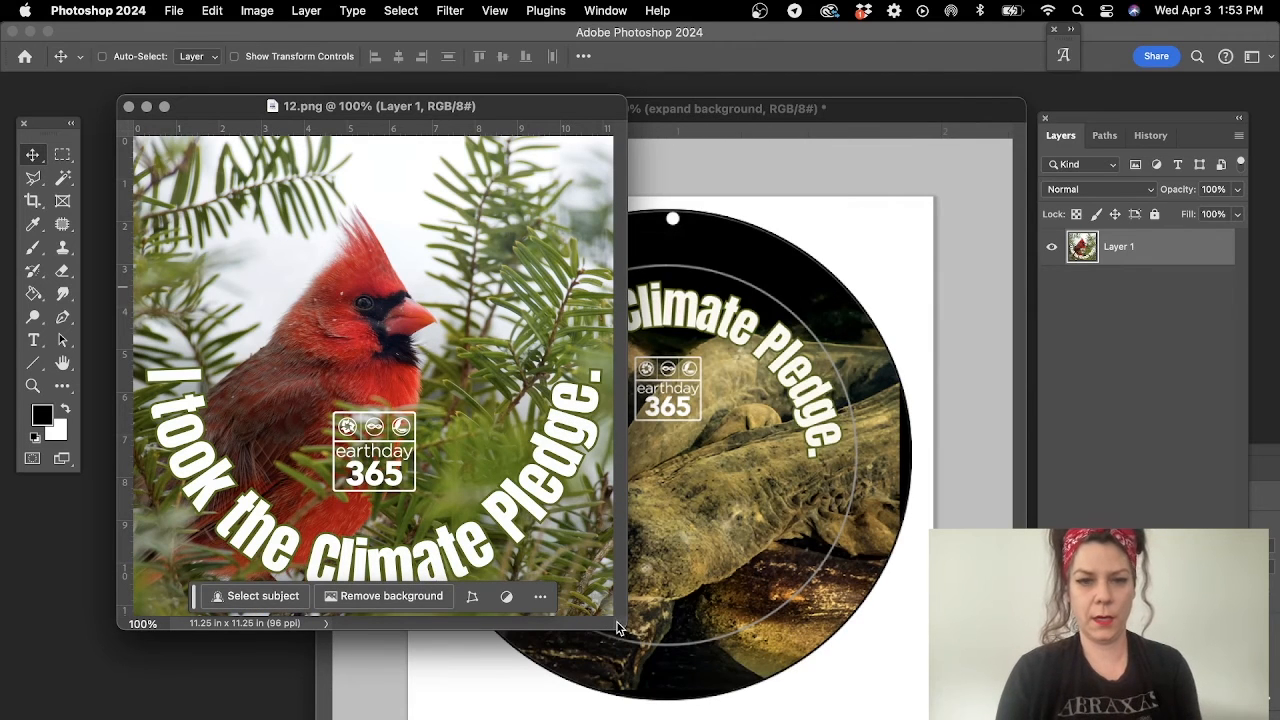
drag(617, 628, 814, 718)
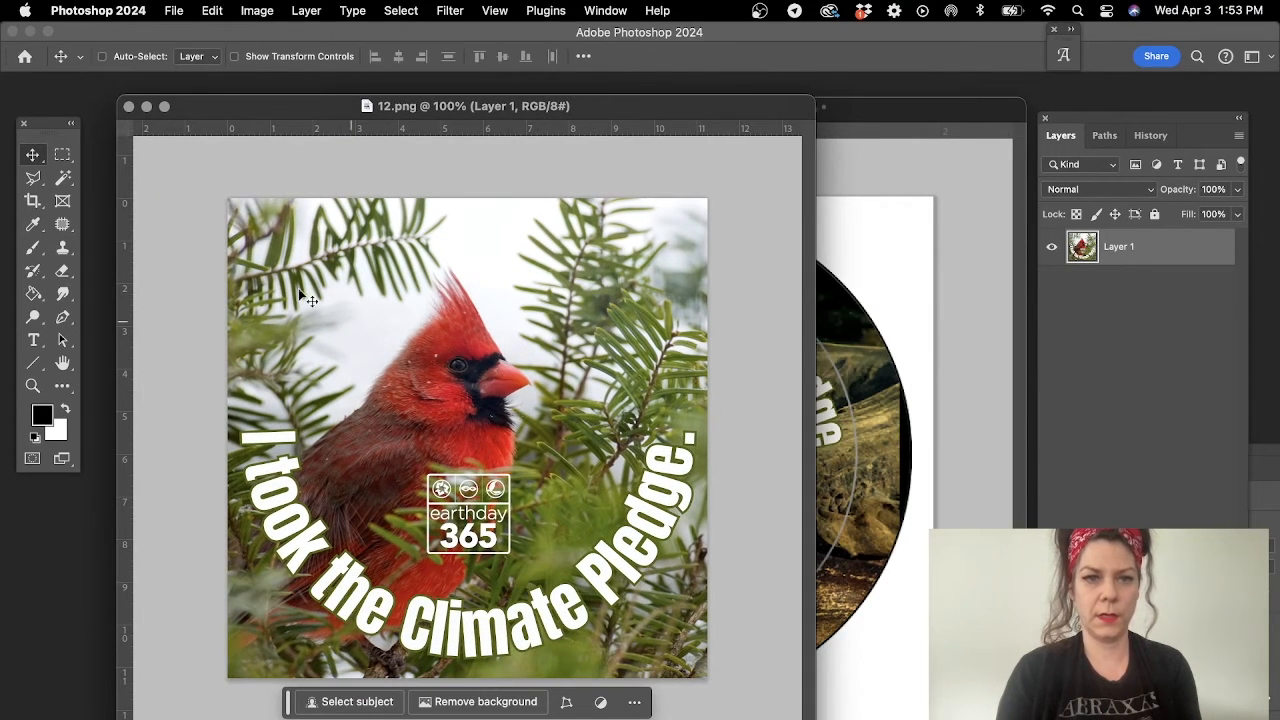
click(33, 385)
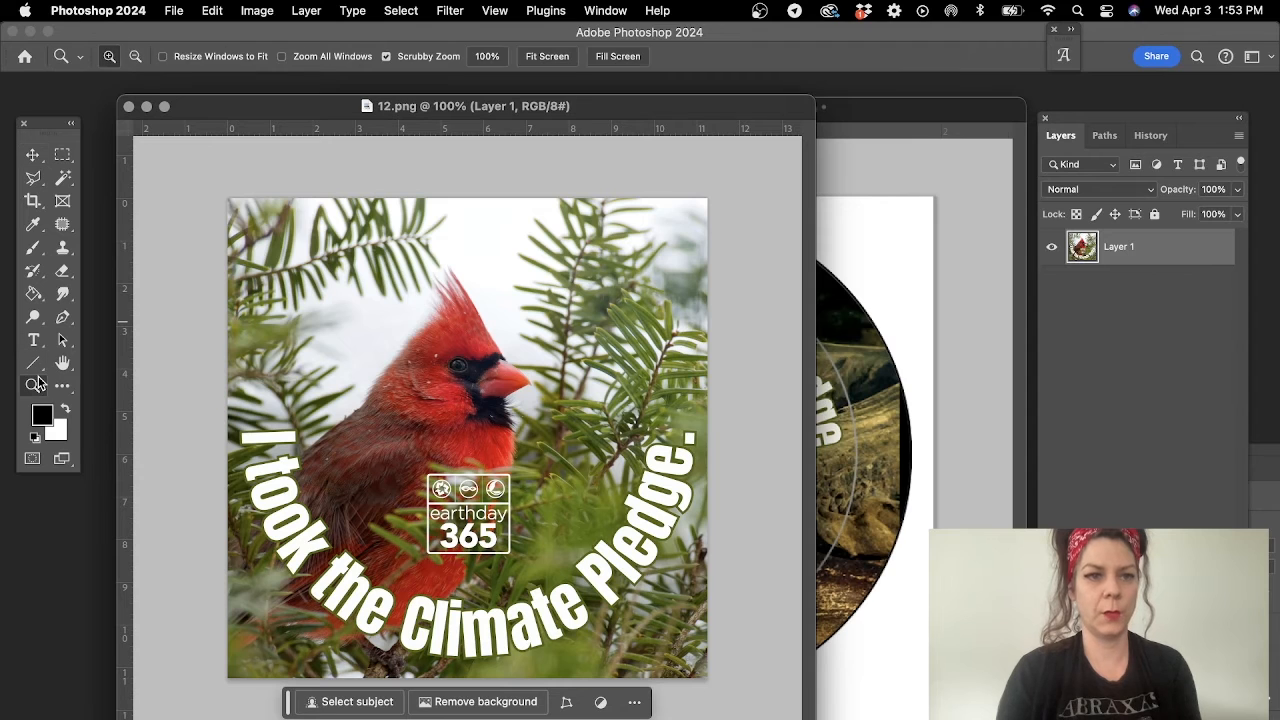
alt+click(509, 377)
alt+click(509, 377)
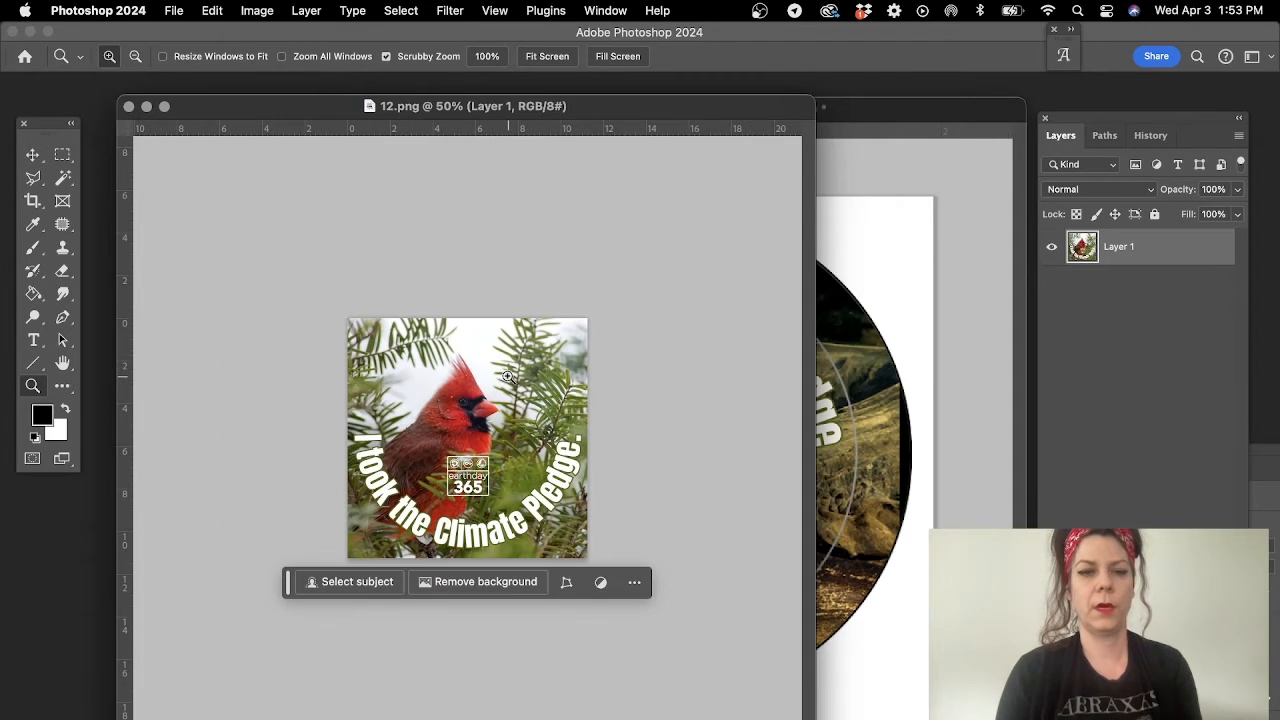
- Extend the cardinal artwork's canvas evenly on all sides with Generative Expand, using the prompt "expand background"
click(33, 200)
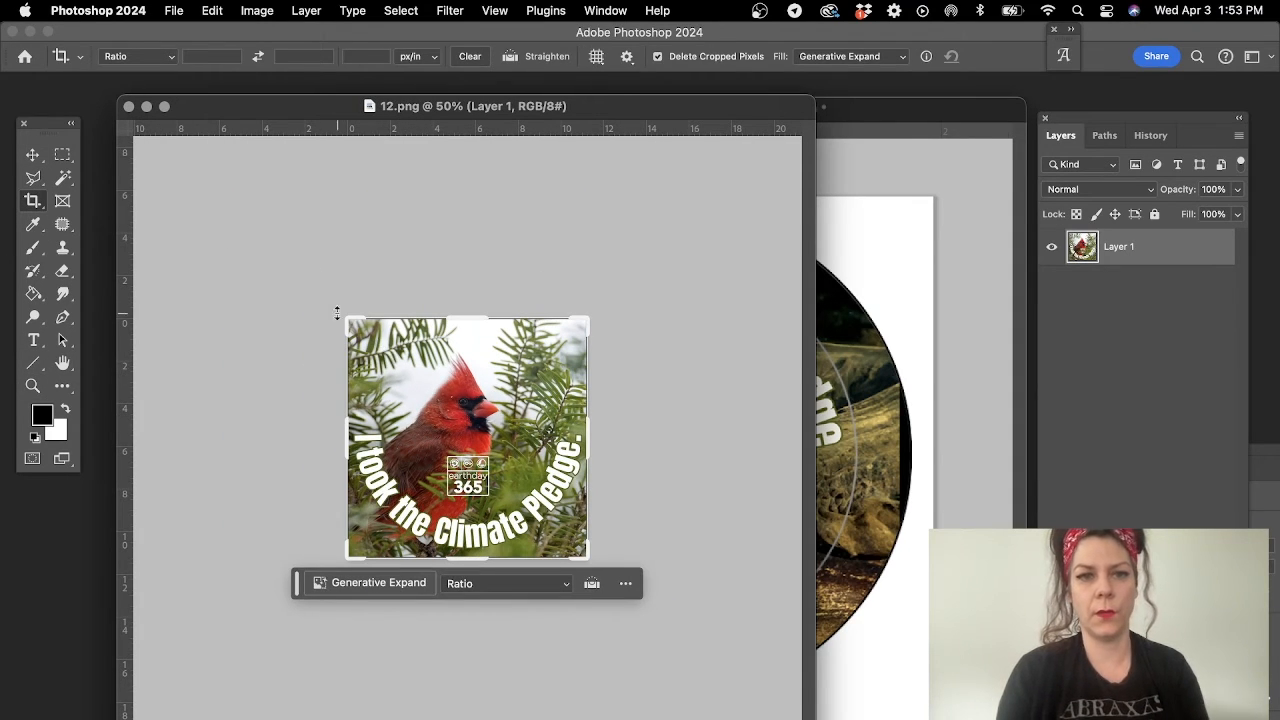
drag(343, 315, 322, 297)
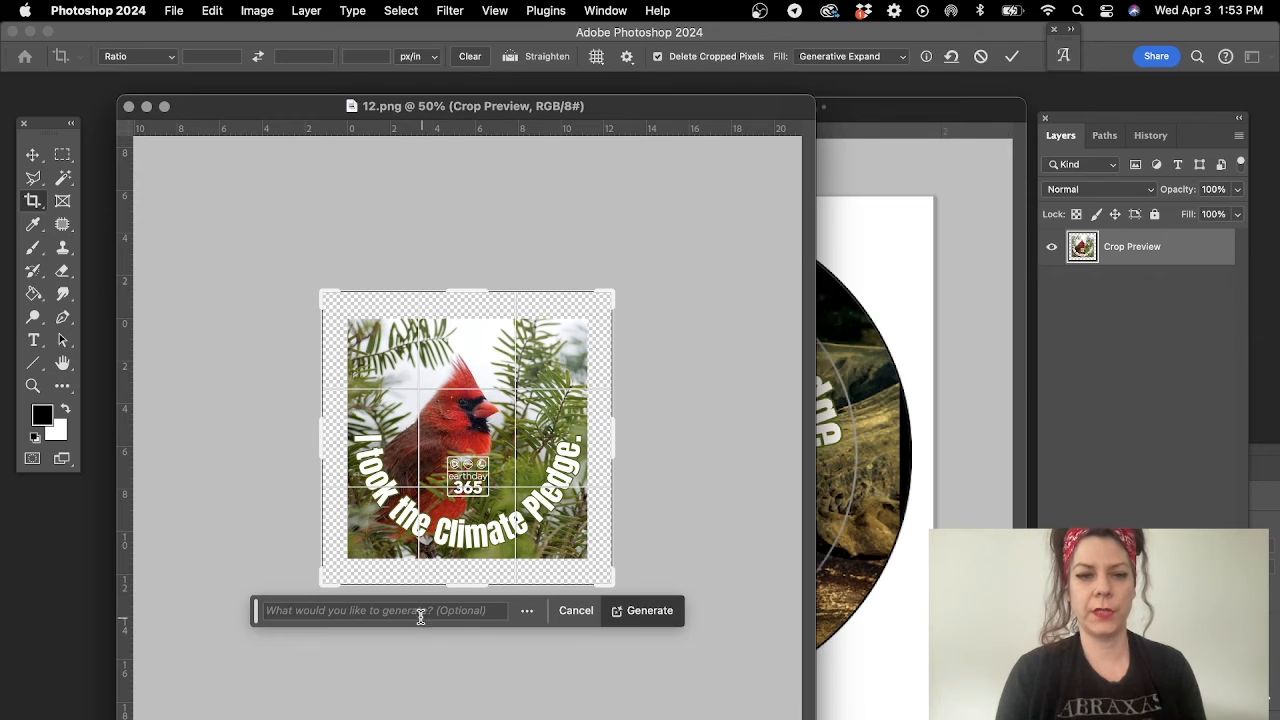
click(387, 609)
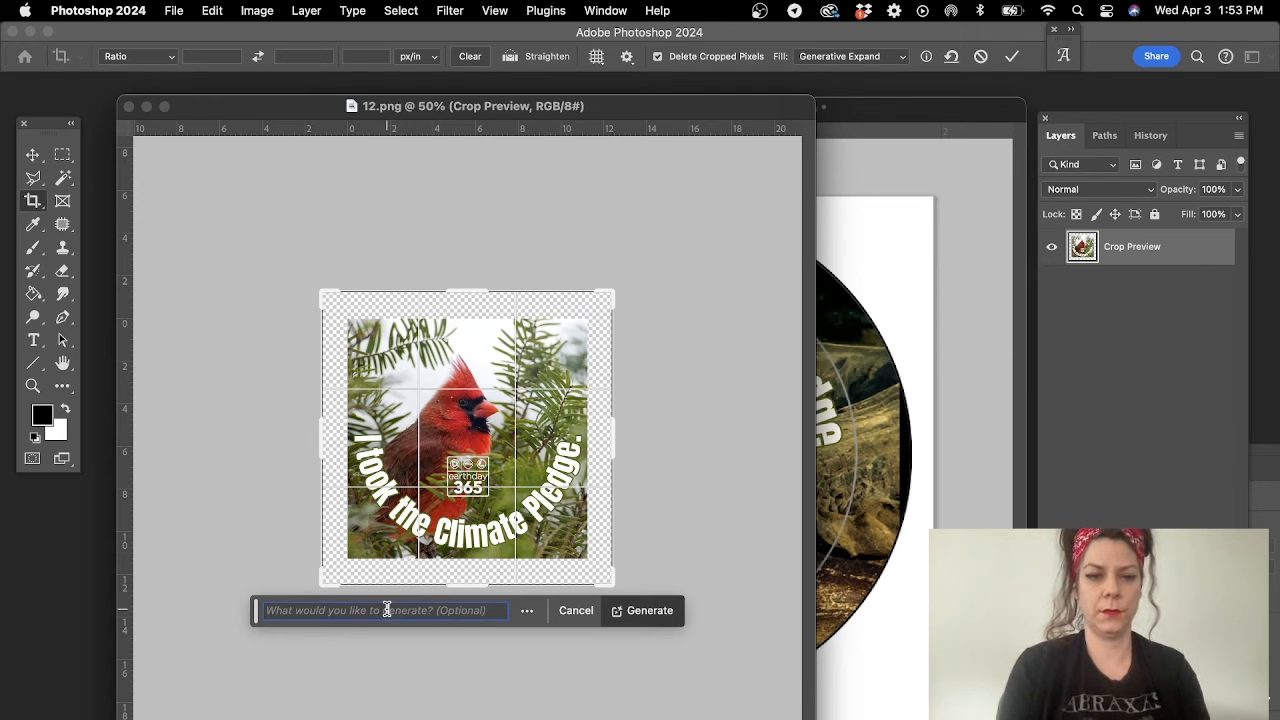
text(expand back)
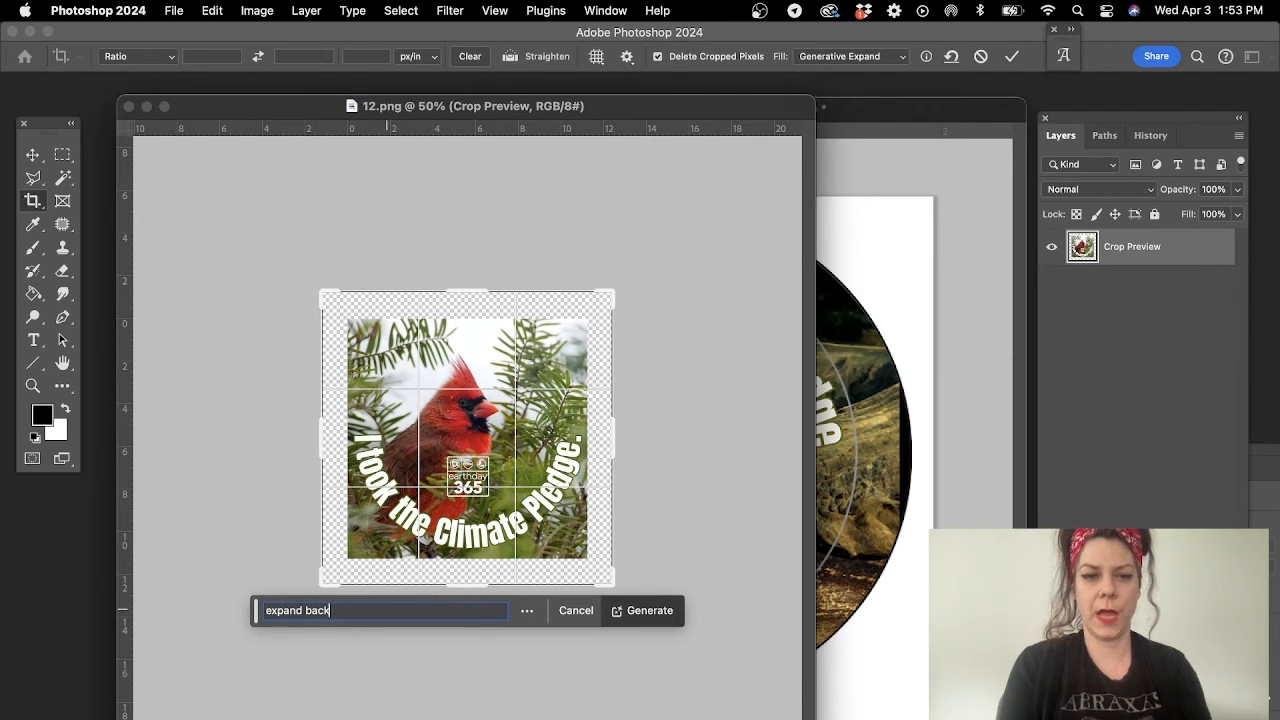
text(ground)
key(Return)
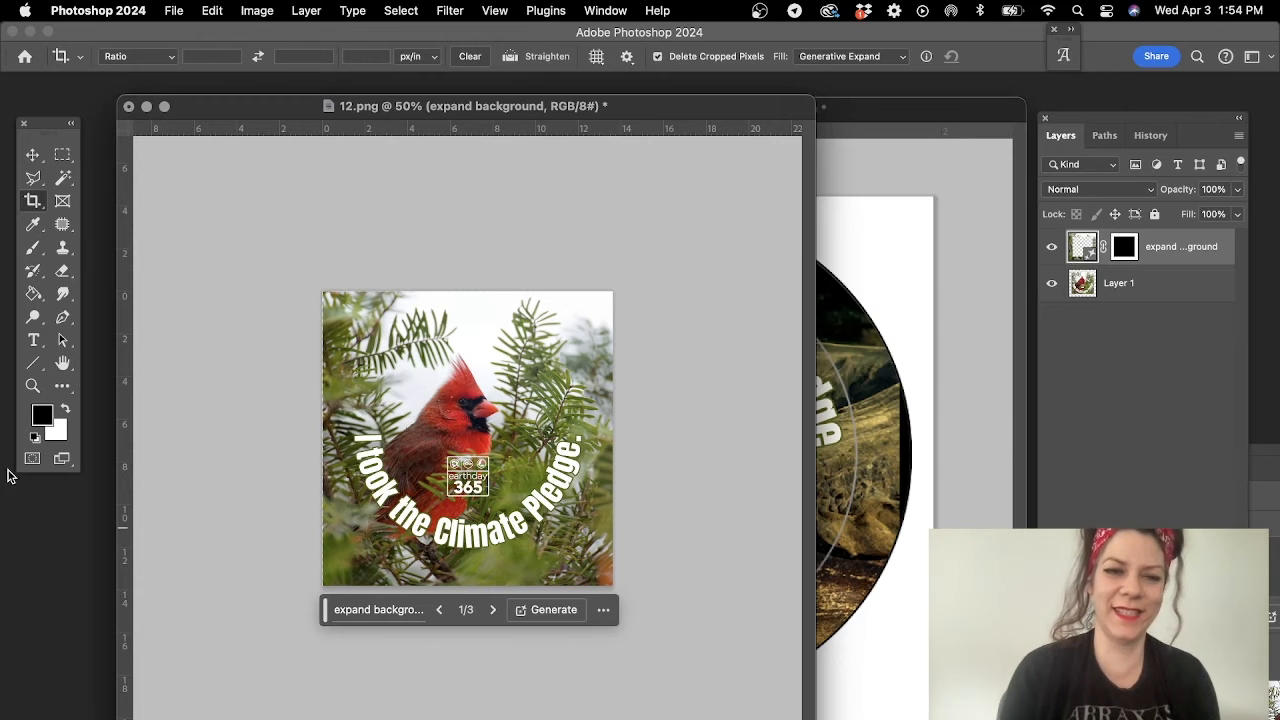
click(38, 153)
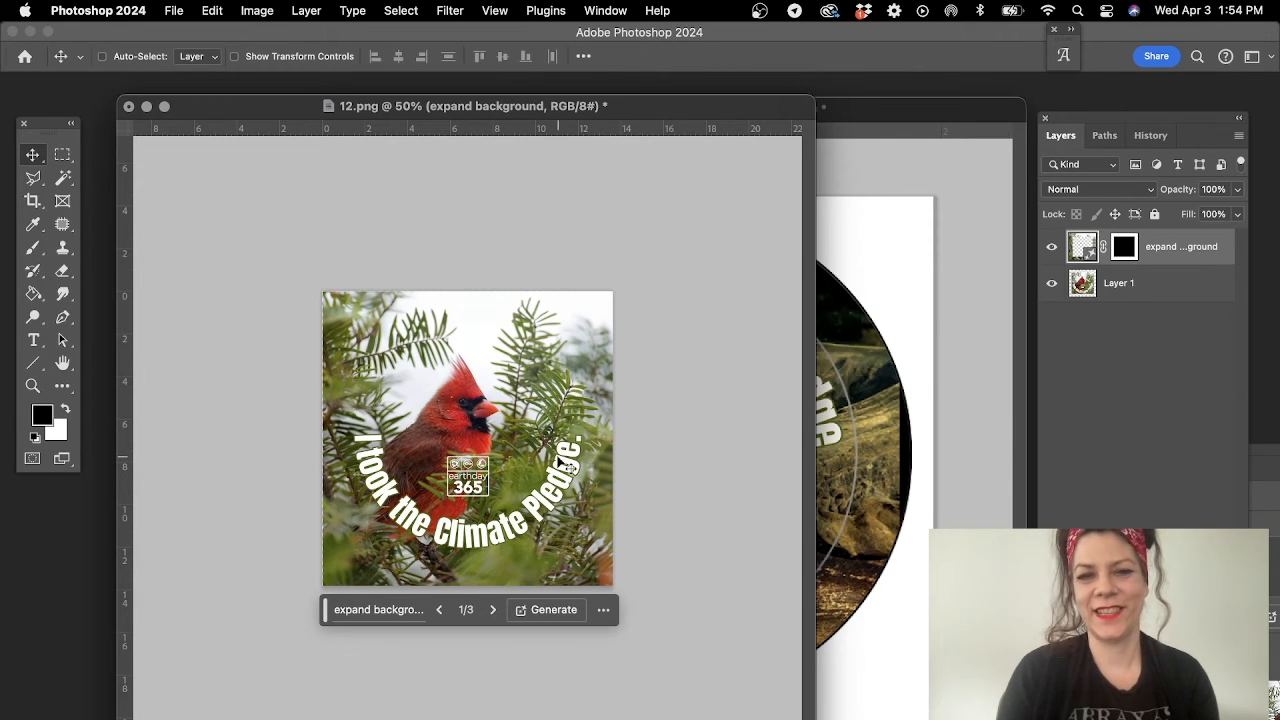
drag(540, 466, 350, 473)
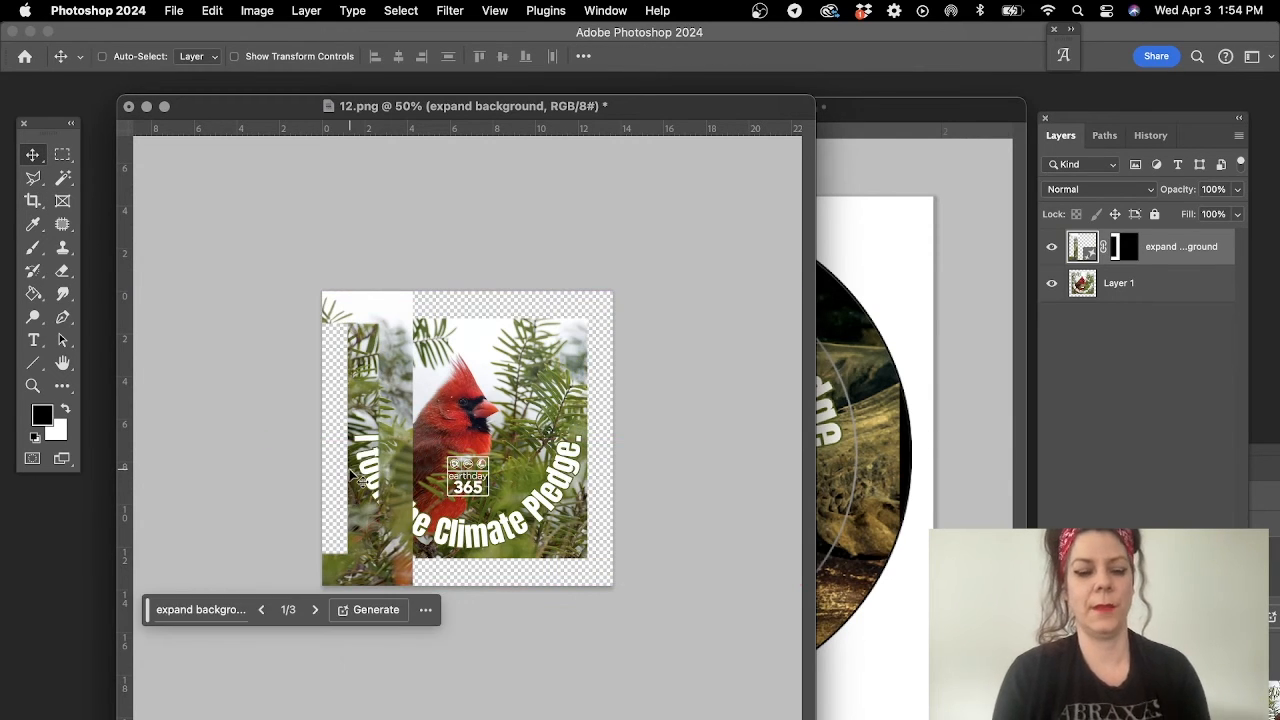
key(super+z)
- Merge the generated background layer with Layer 1 and copy the merged cardinal artwork into the 150.psd template
click(1147, 318)
right_click(1145, 305)
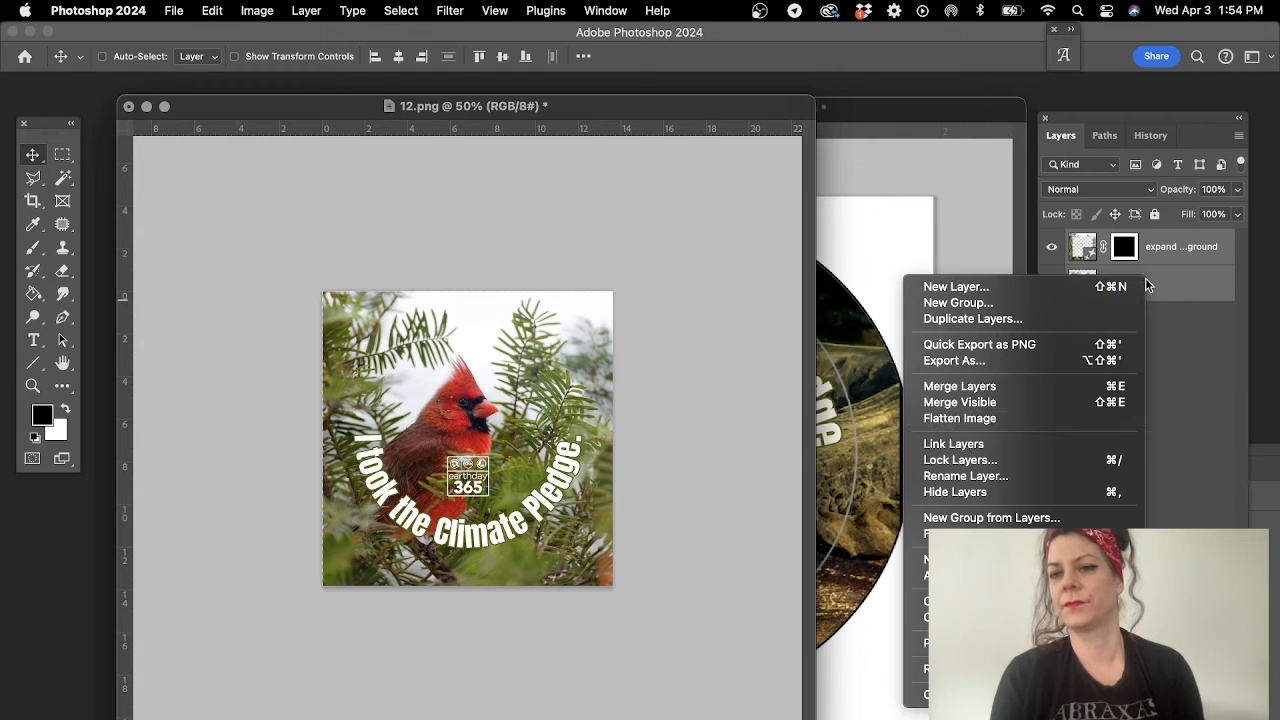
click(975, 386)
drag(364, 405, 937, 446)
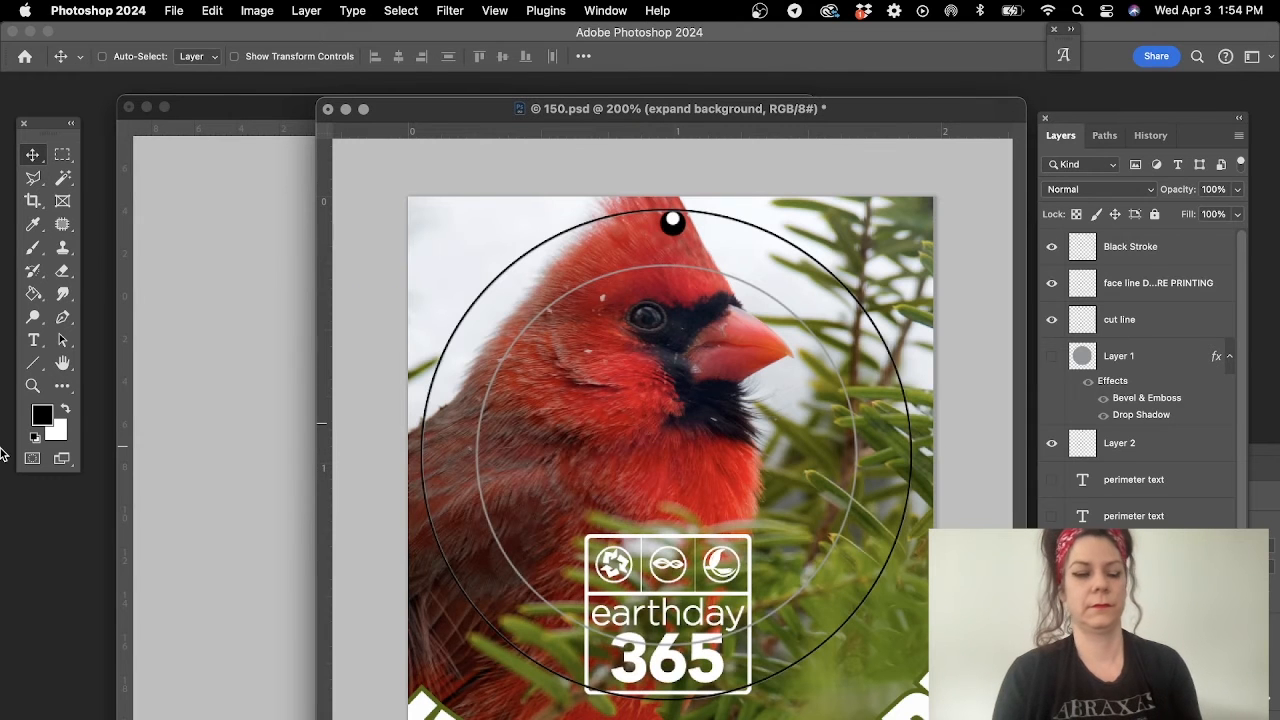
- Scale the cardinal artwork down so its curved text fits inside the template's face line
click(33, 386)
alt+click(540, 462)
alt+click(540, 462)
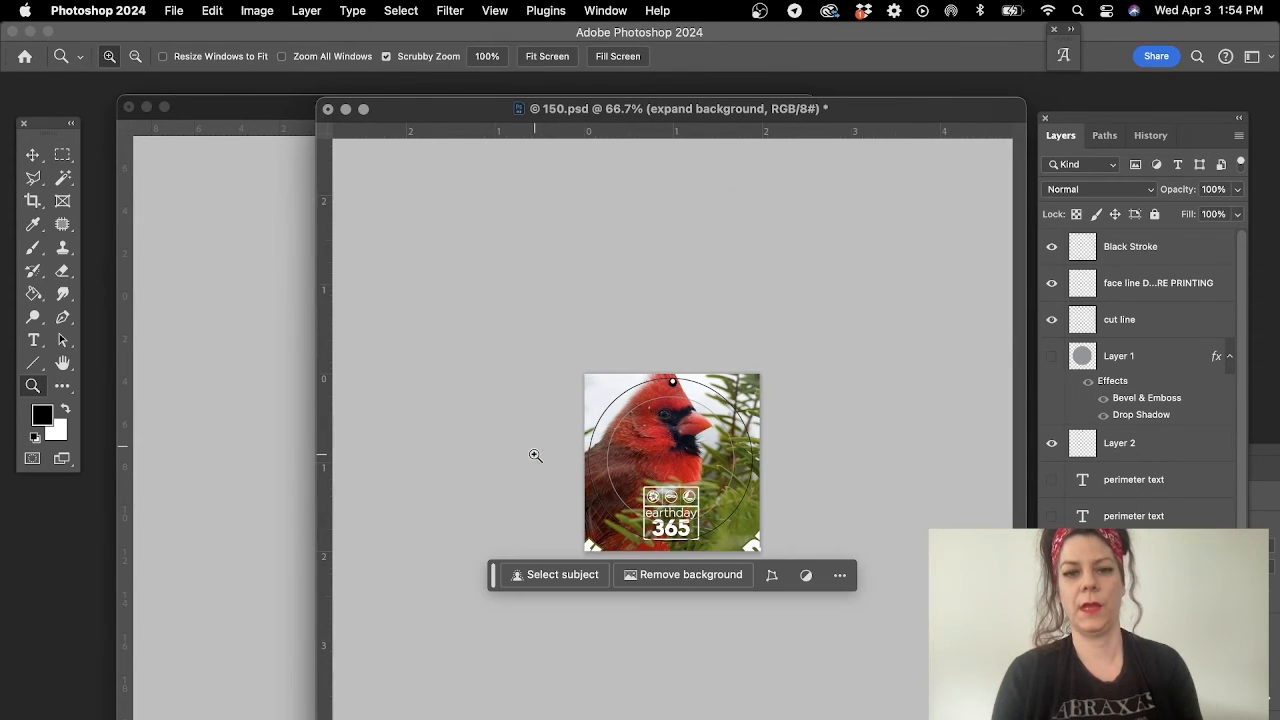
key(super+t)
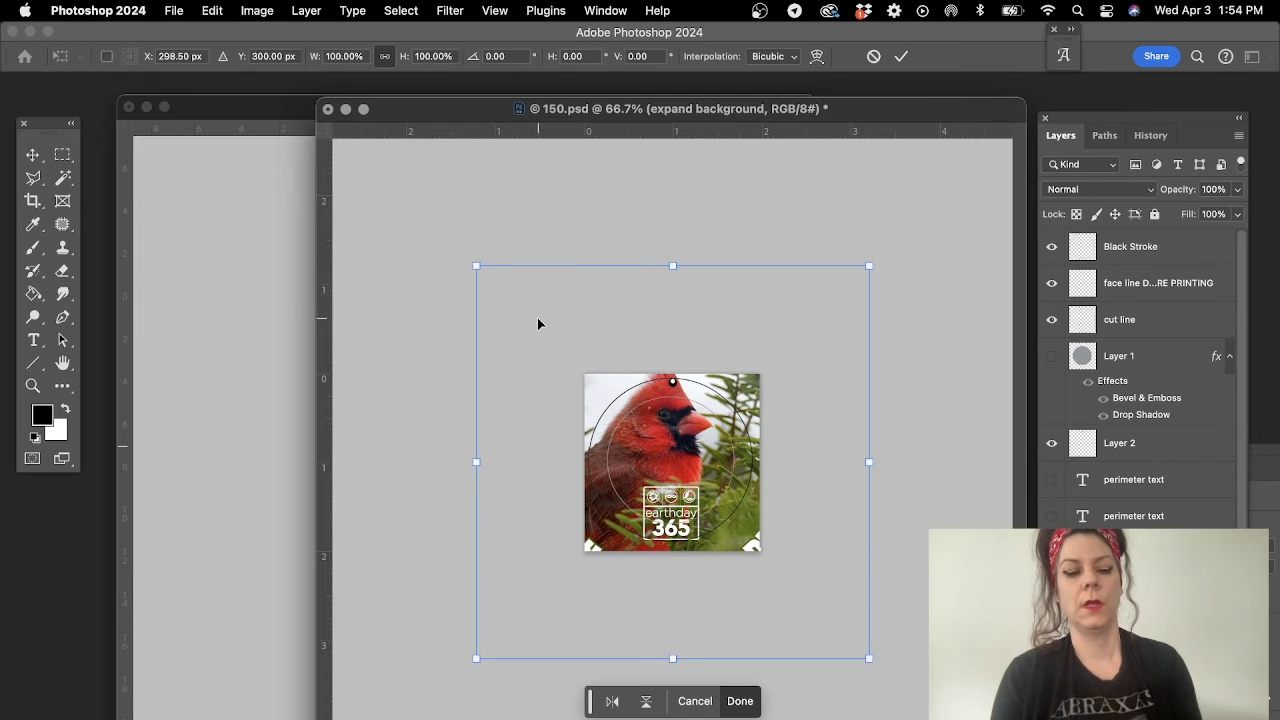
drag(476, 266, 608, 373)
key(Return)
click(692, 445)
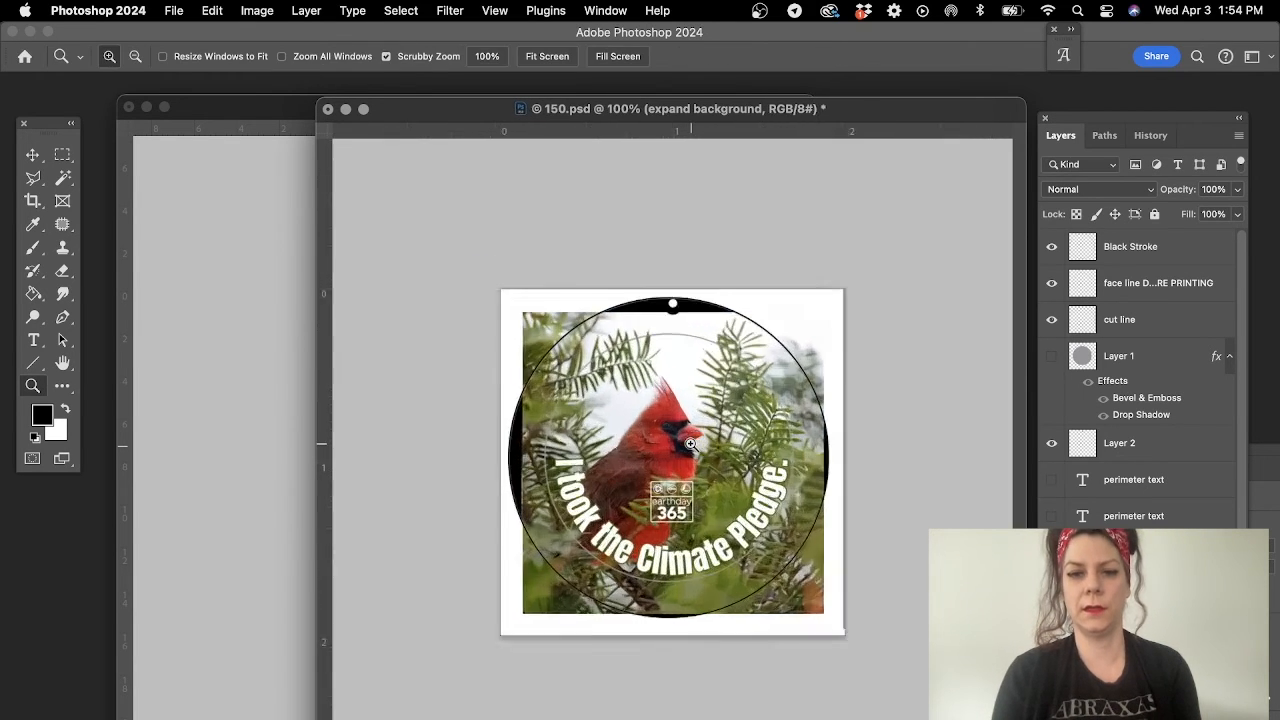
click(692, 445)
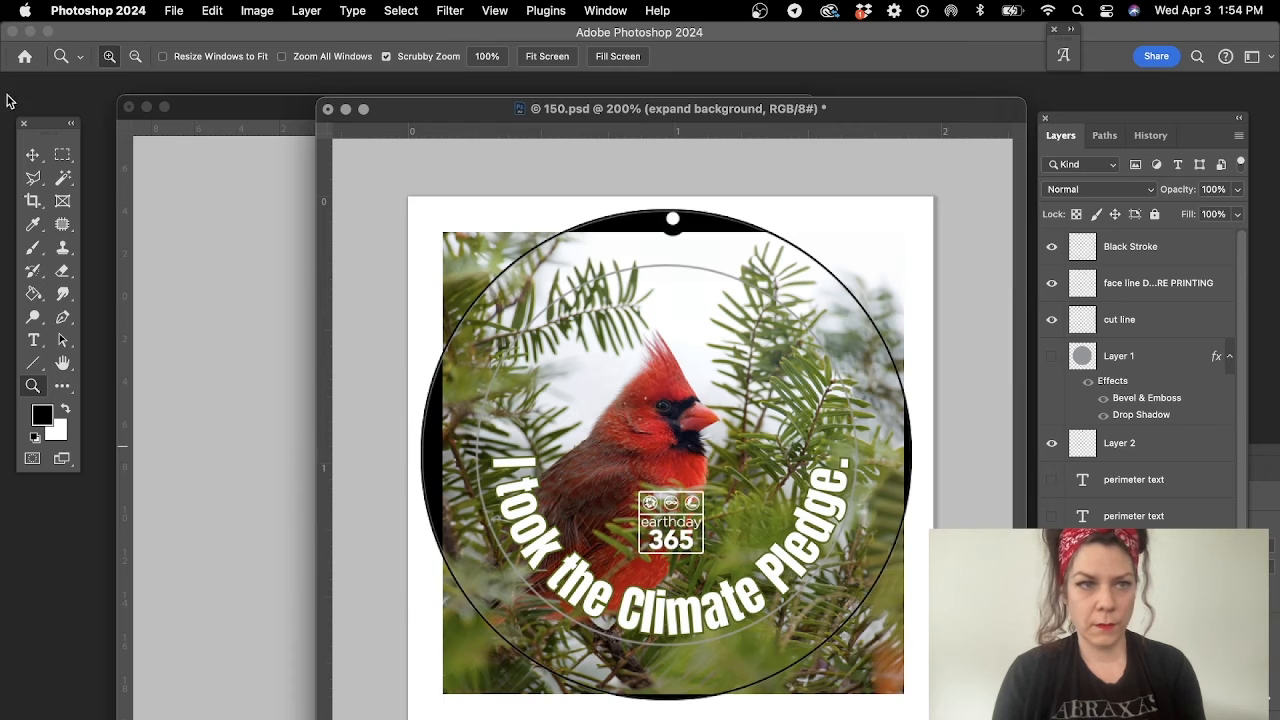
- Nudge the cardinal artwork slightly left and up to center the curved text within the face line
click(33, 155)
key(Left)
key(Left)
key(Left)
key(Up)
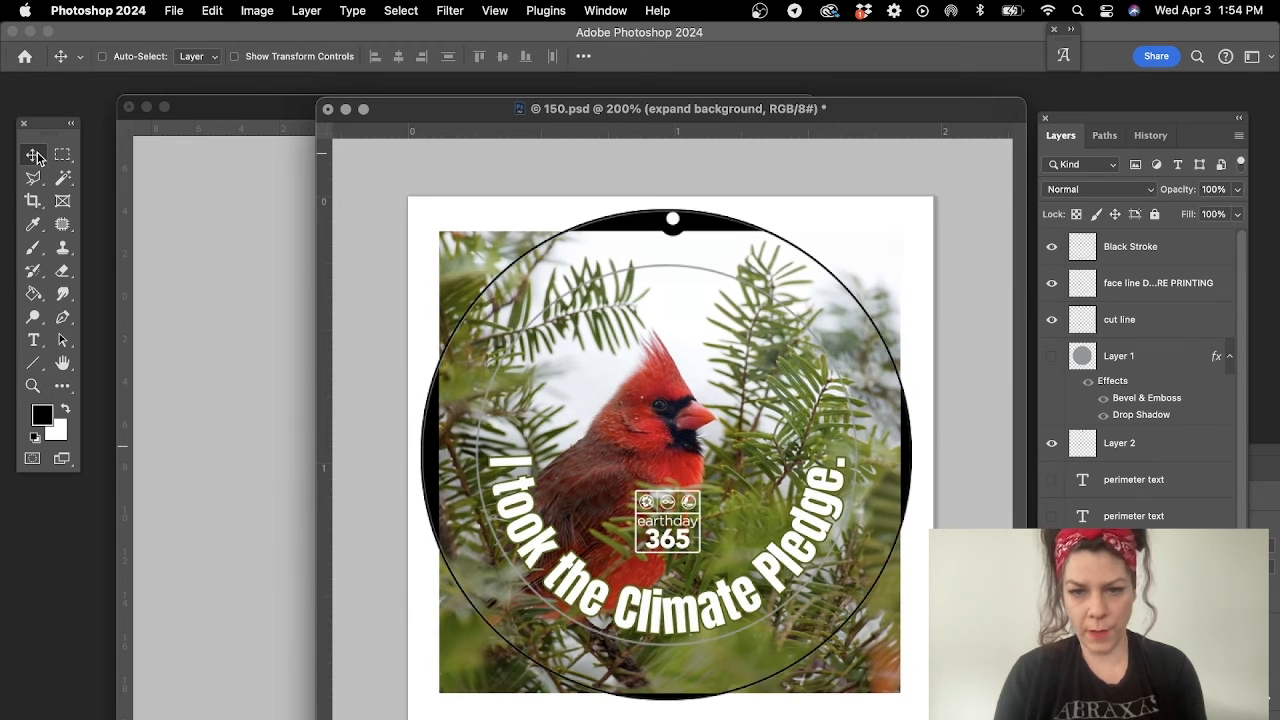
key(Up)
key(Up)
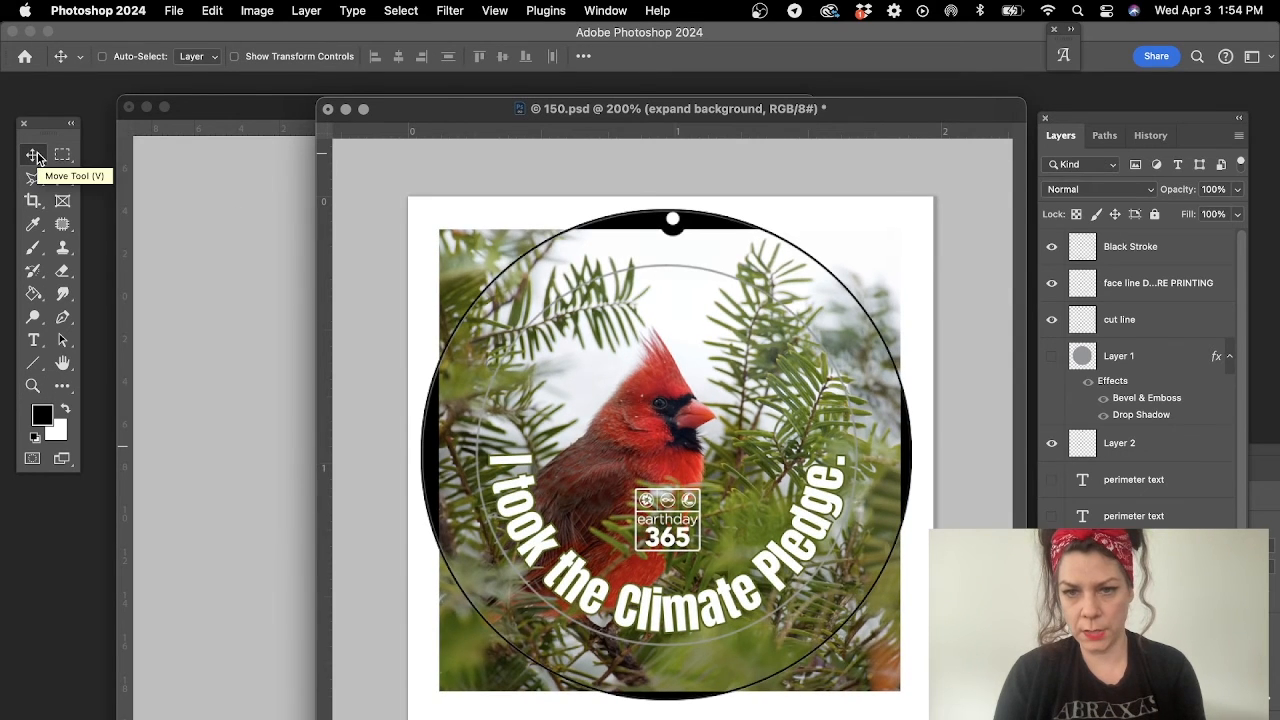
key(Left)
key(Left)
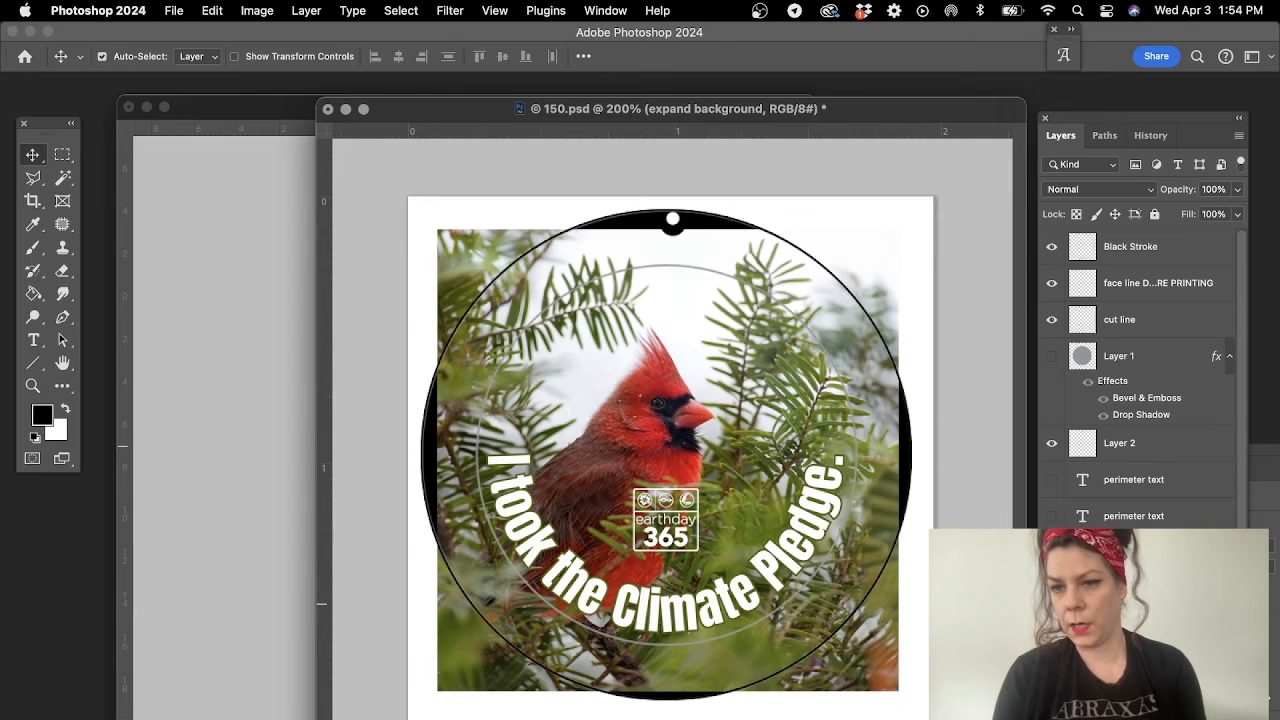
- Mask the cardinal artwork layer to the circular button selection and hide the face line layer
super+click(1082, 626)
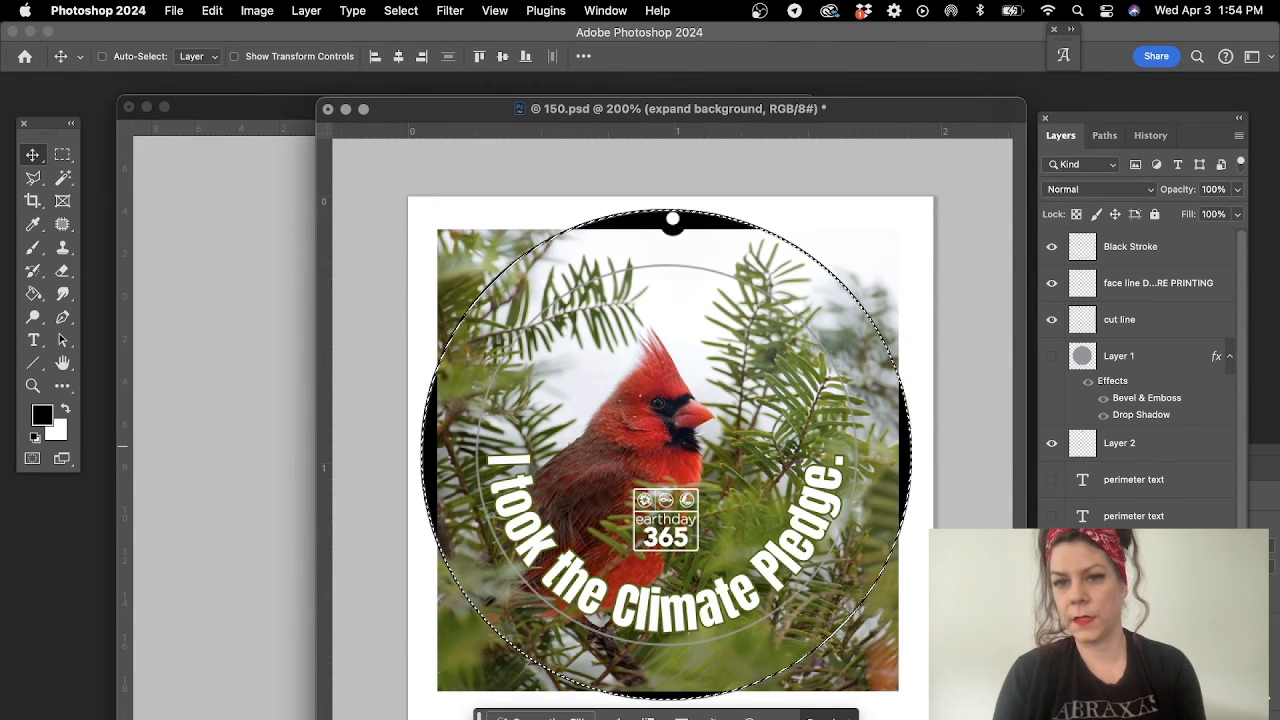
click(1121, 706)
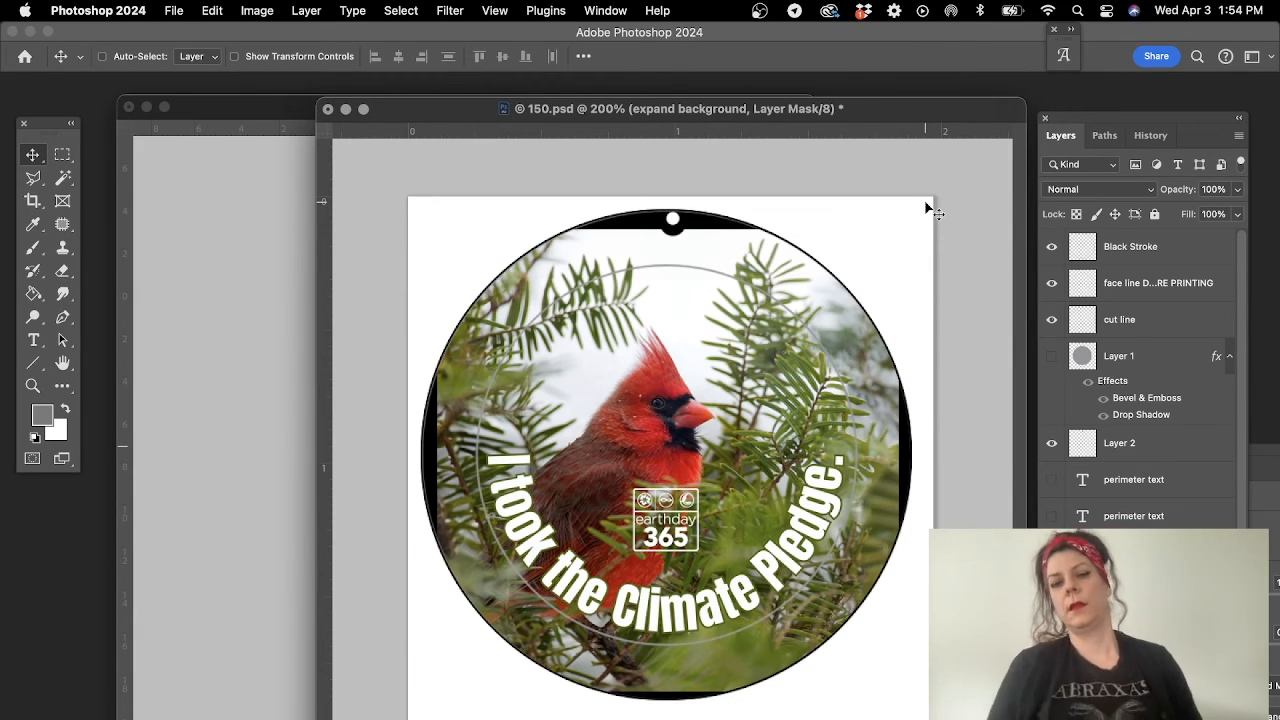
click(1051, 285)
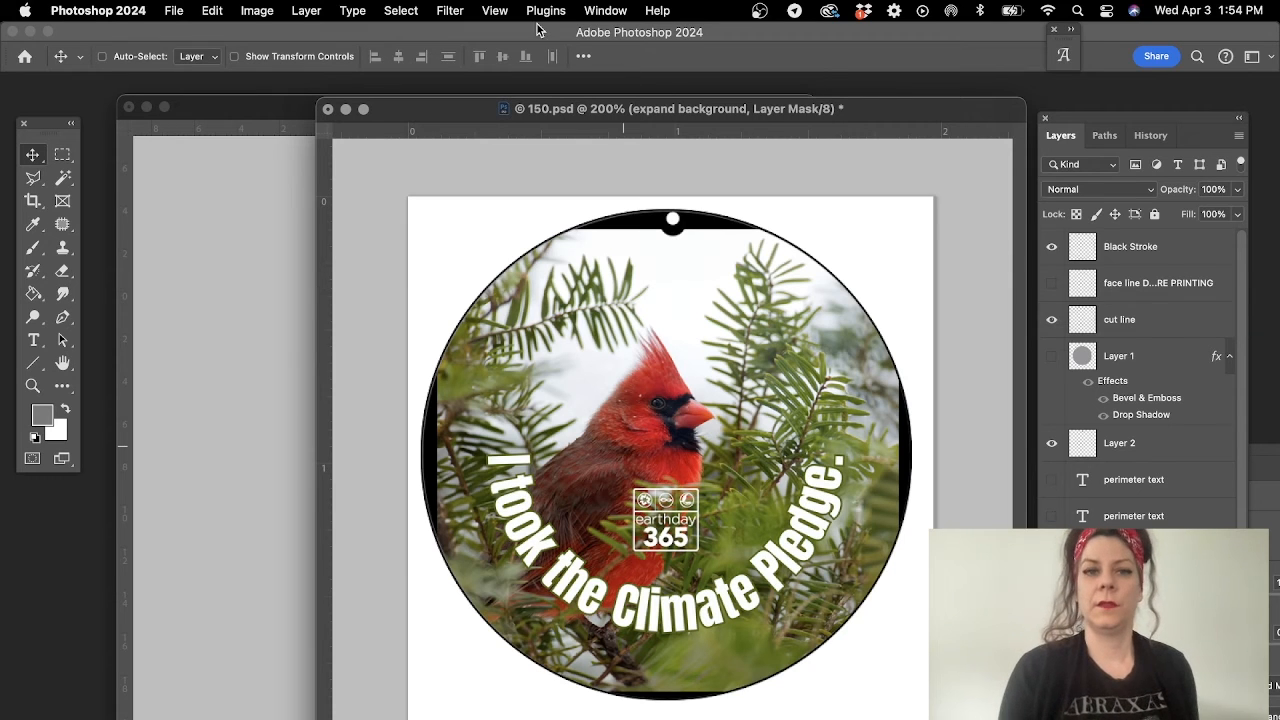
- Move the 150.psd window aside, target the artwork layer's image instead of its mask, and define the button design as a pattern
drag(456, 112, 212, 108)
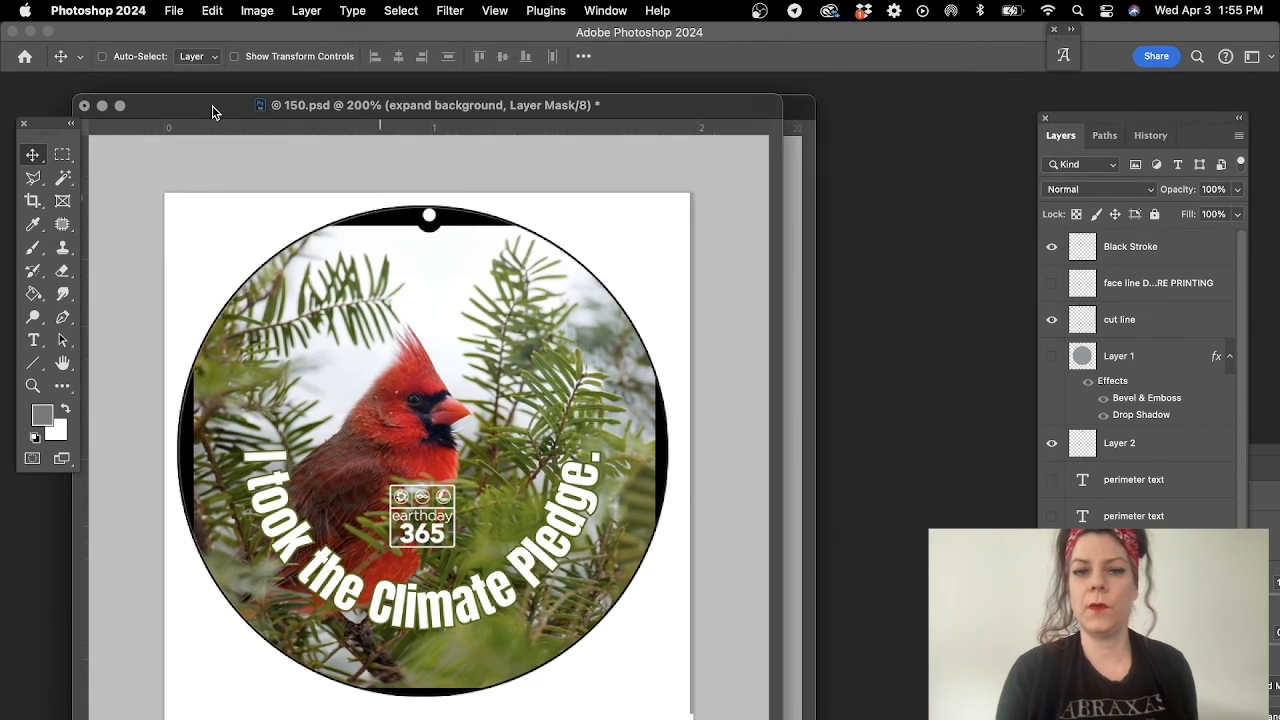
click(212, 10)
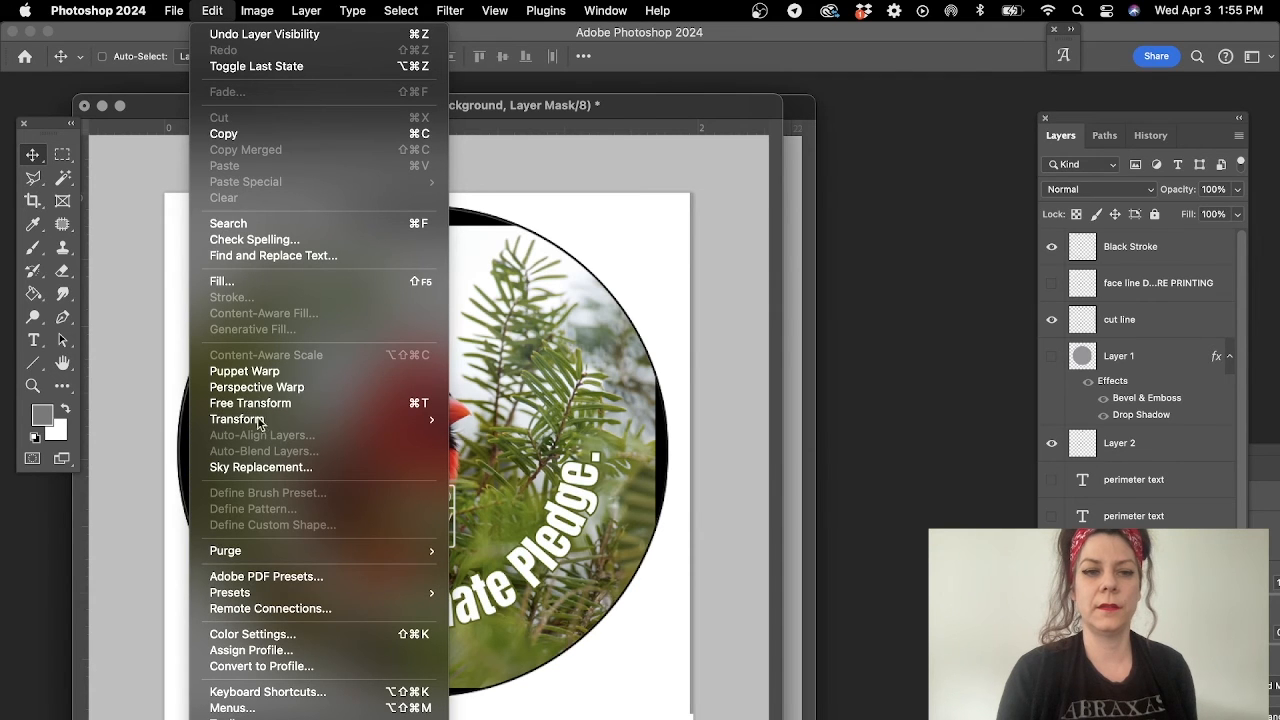
click(803, 239)
click(1082, 550)
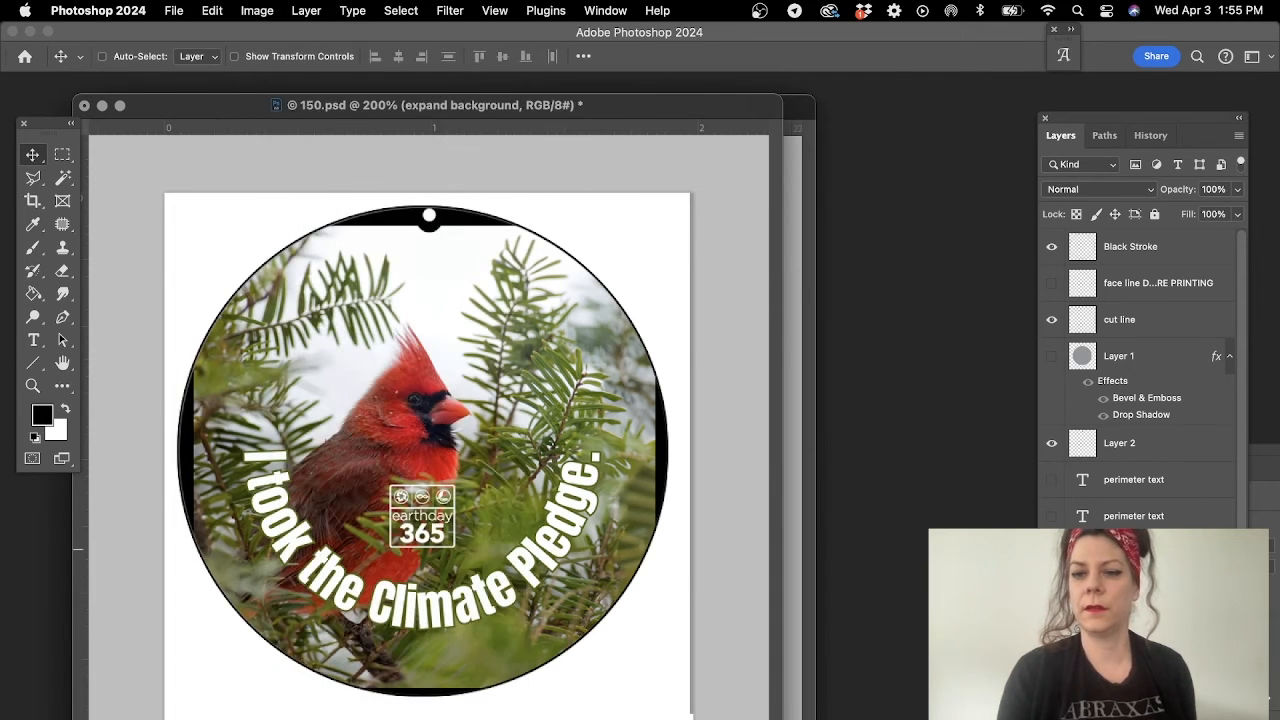
click(211, 10)
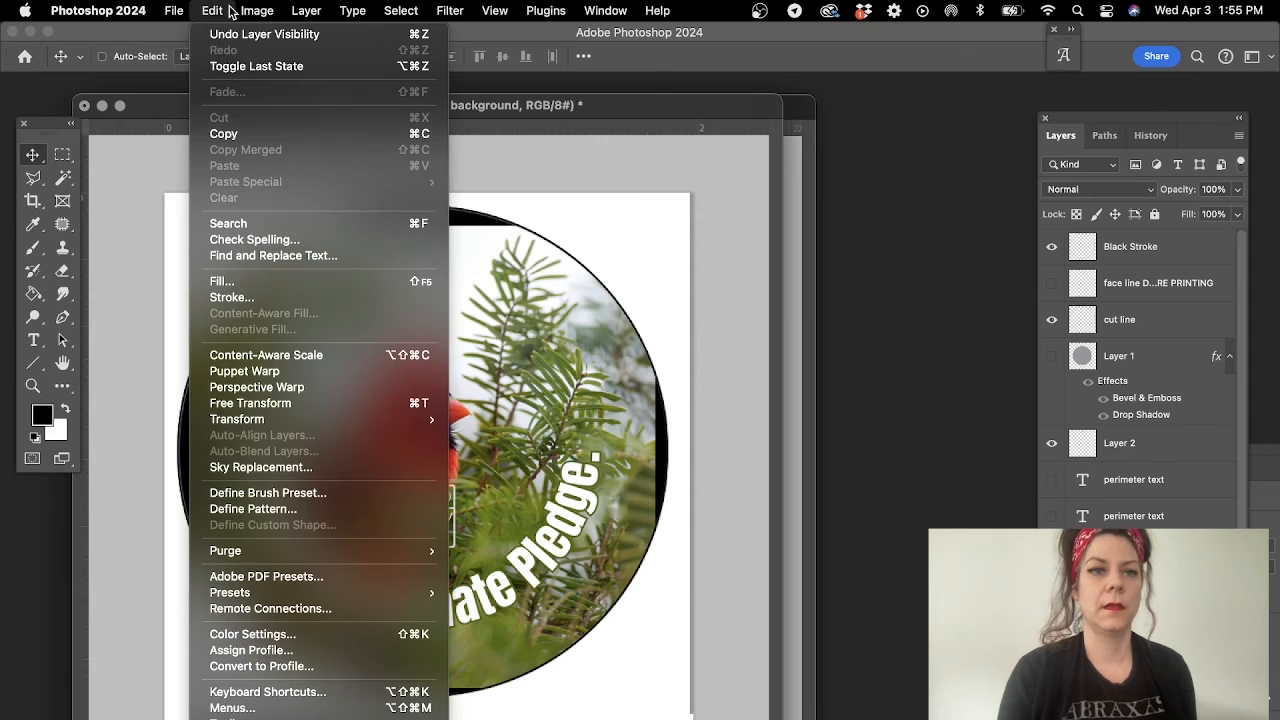
click(292, 509)
click(829, 364)
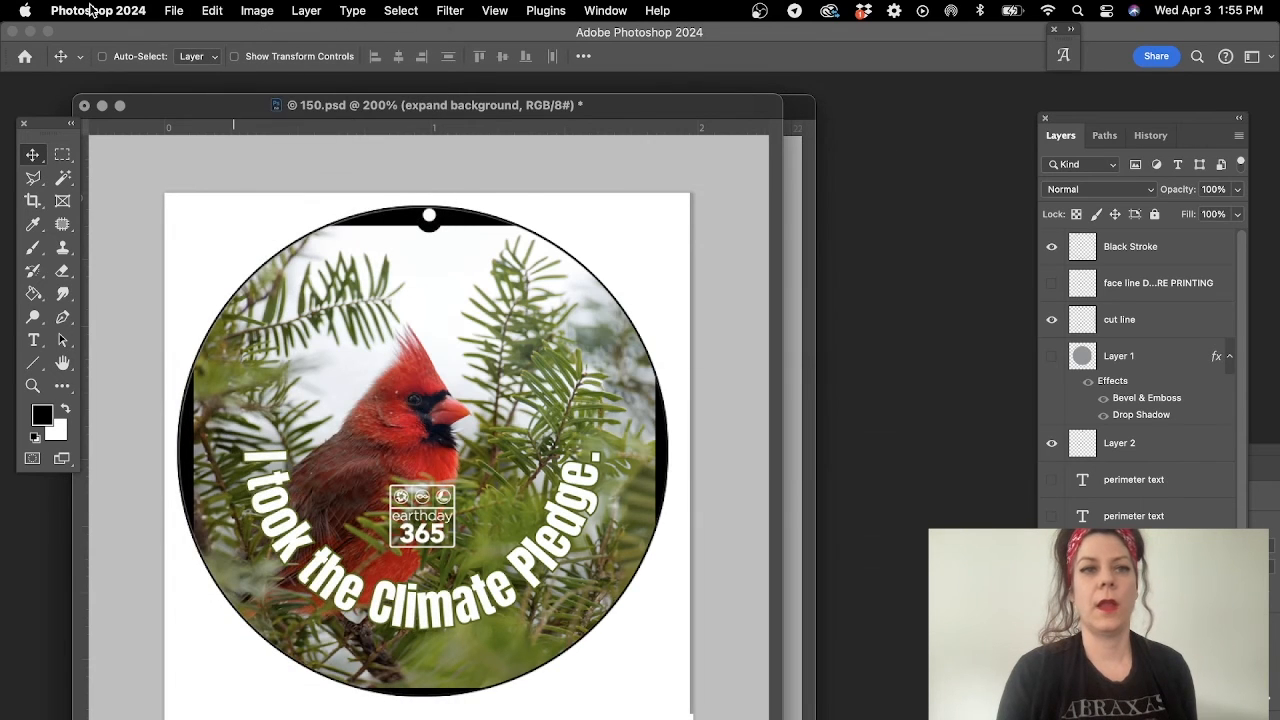
- Create a new 8.5 x 11 in RGB document at 300 ppi with a white background and enlarge its window
click(176, 10)
click(186, 37)
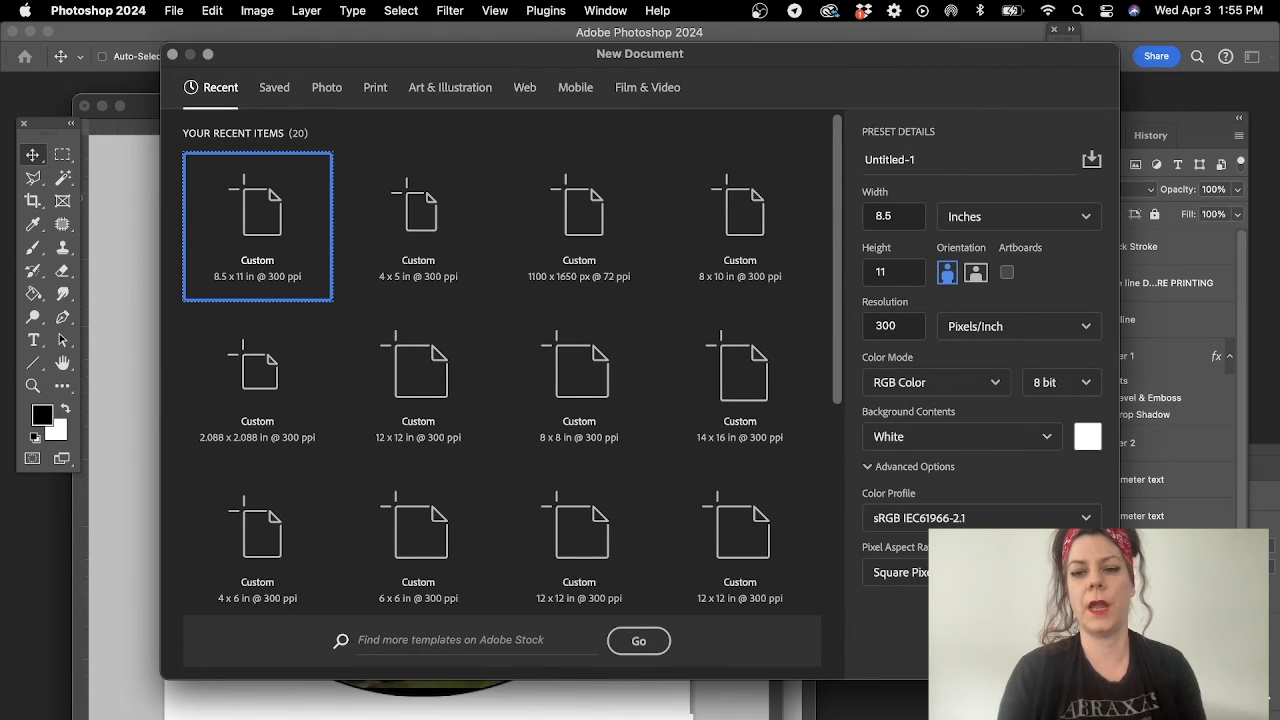
key(Return)
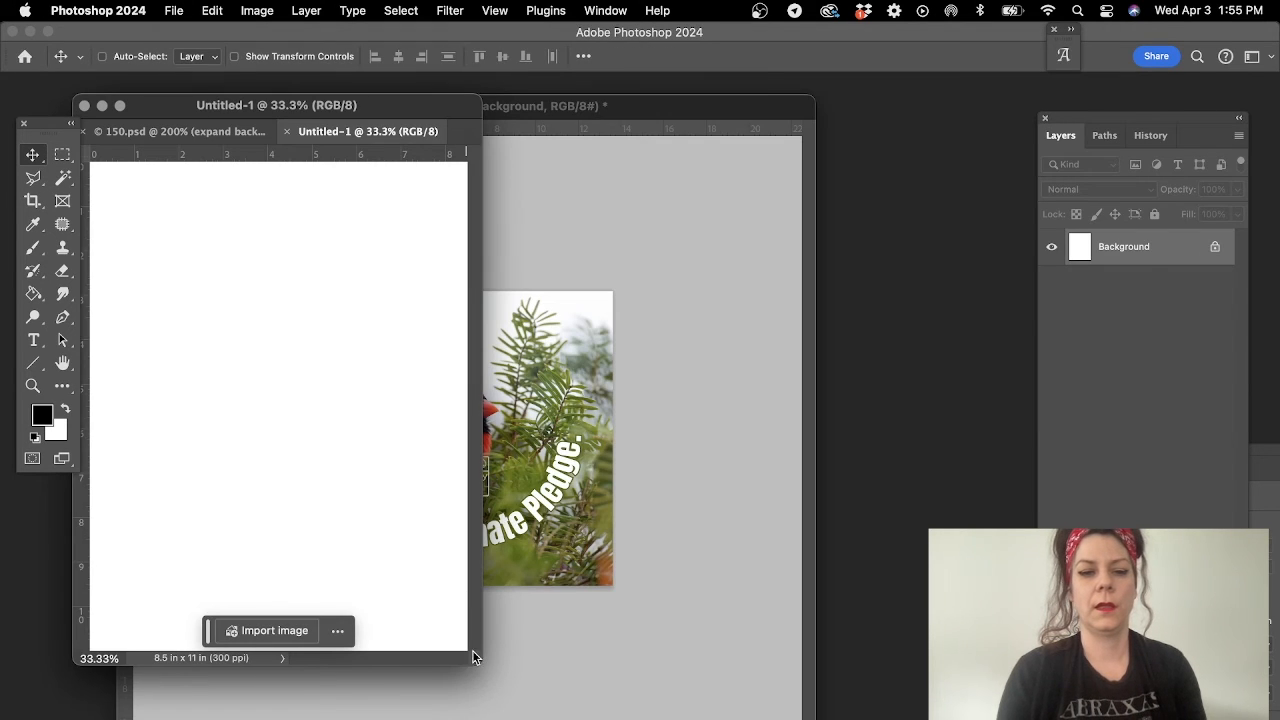
drag(472, 650, 975, 716)
click(212, 10)
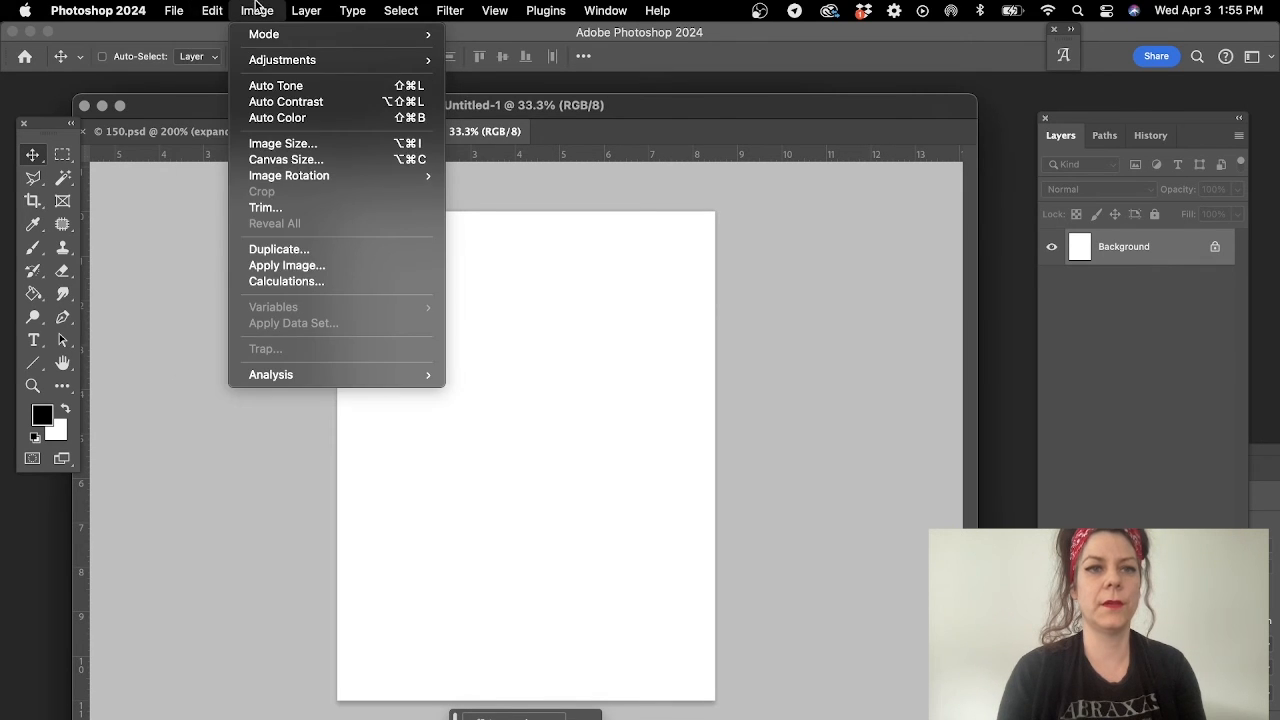
mouse_move(180, 5)
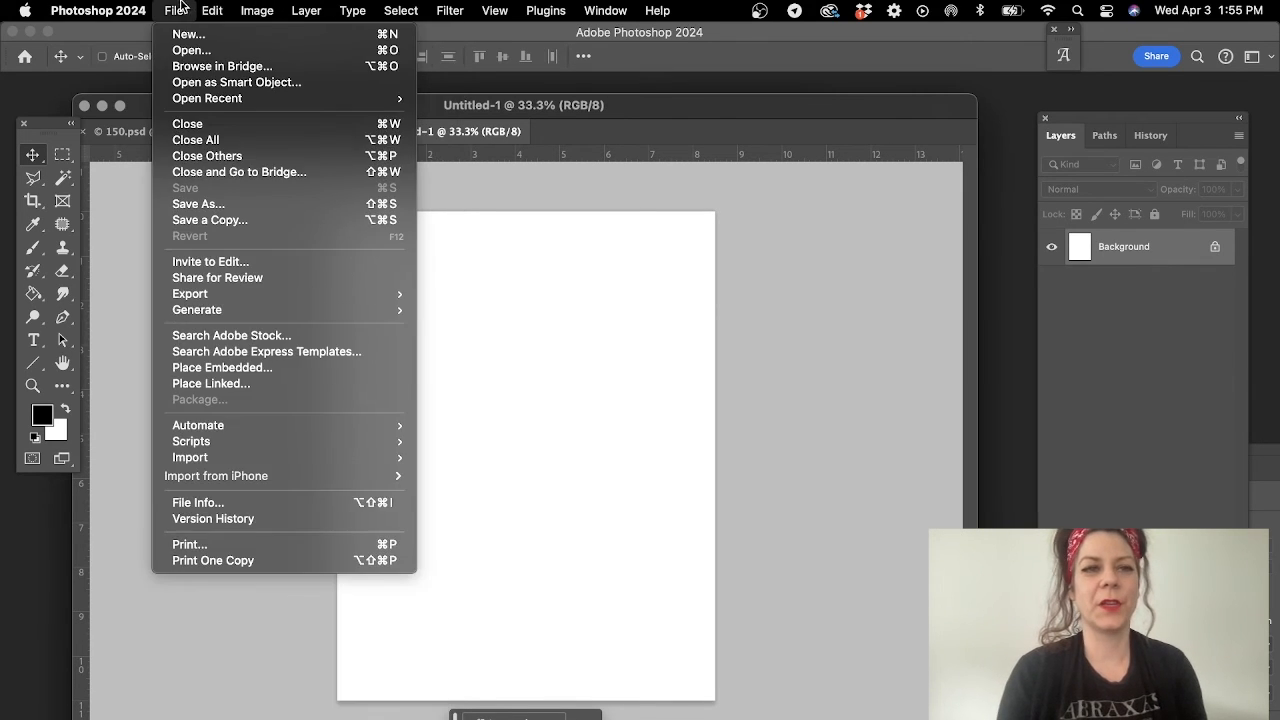
mouse_move(221, 5)
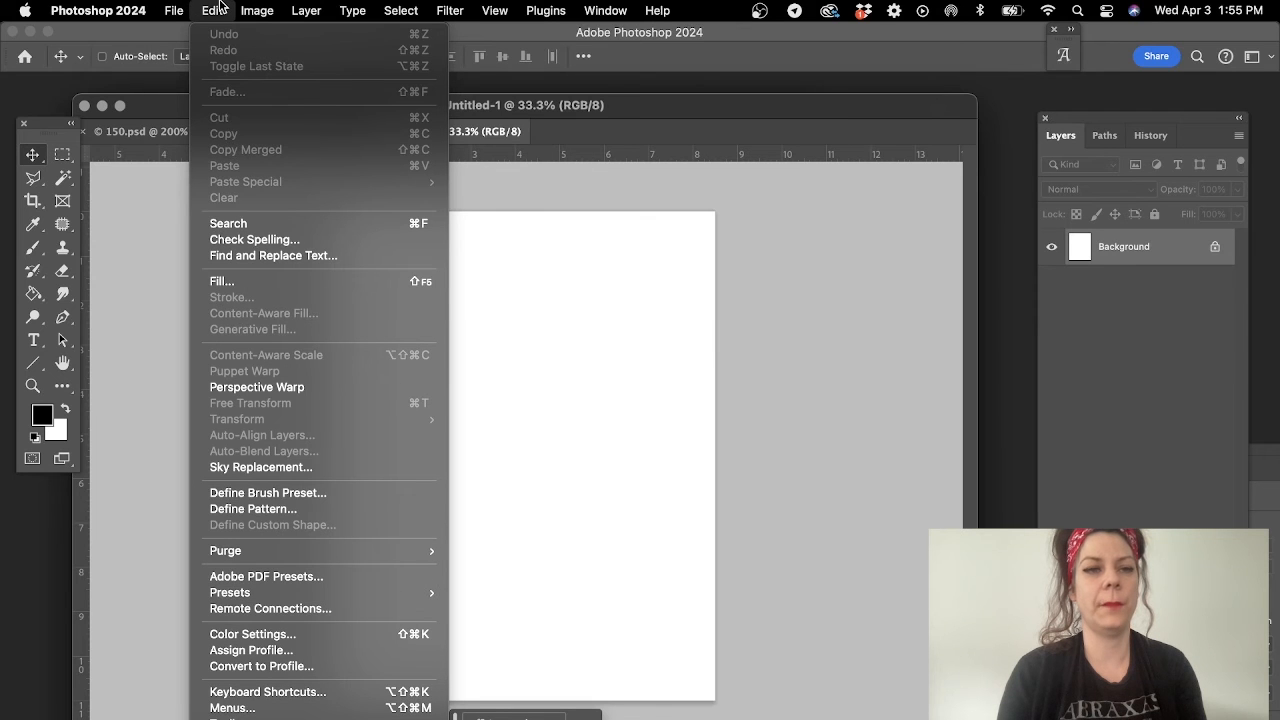
- Fill the blank letter-size page with the cardinal button custom pattern at Normal mode and 100% opacity
click(245, 282)
click(643, 297)
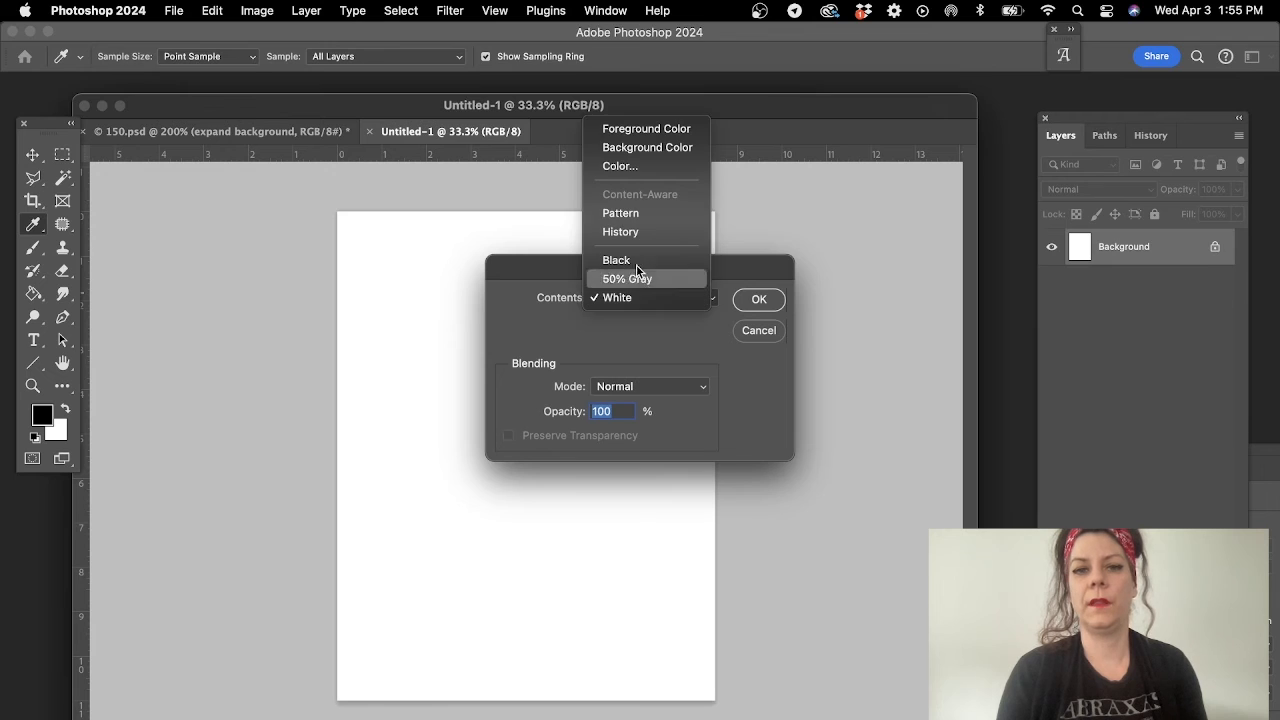
click(637, 218)
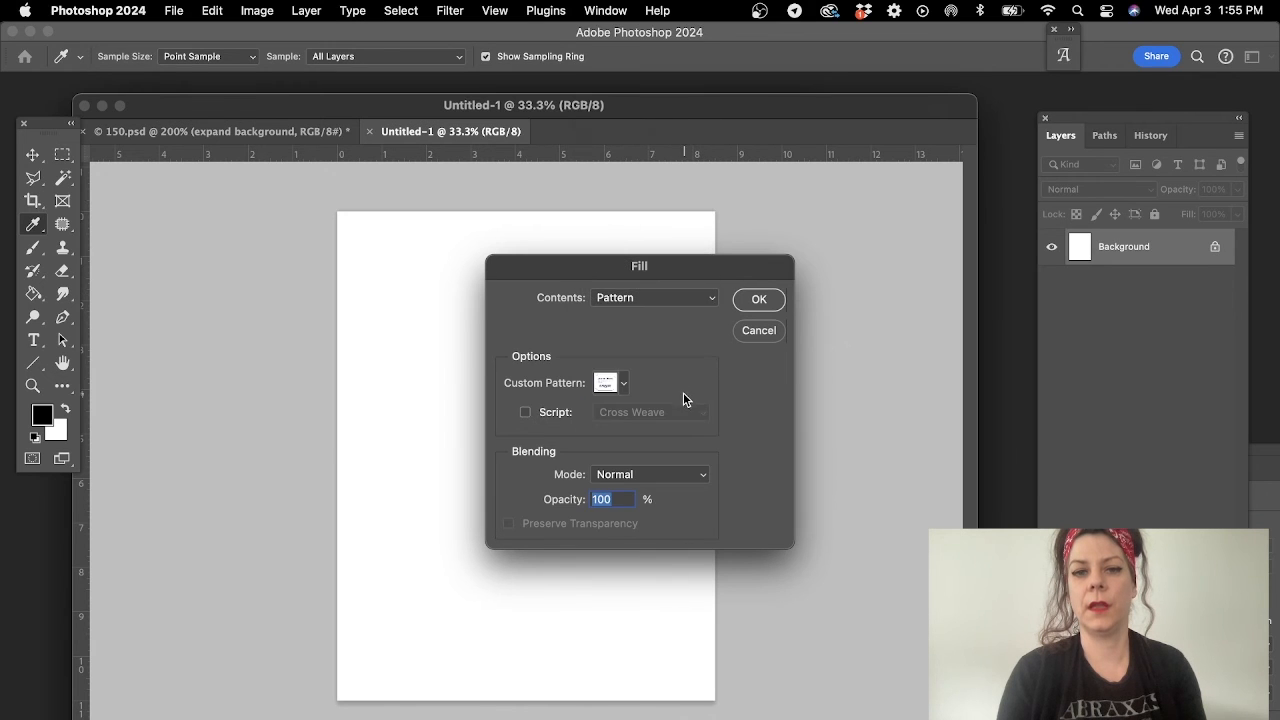
click(623, 382)
click(545, 549)
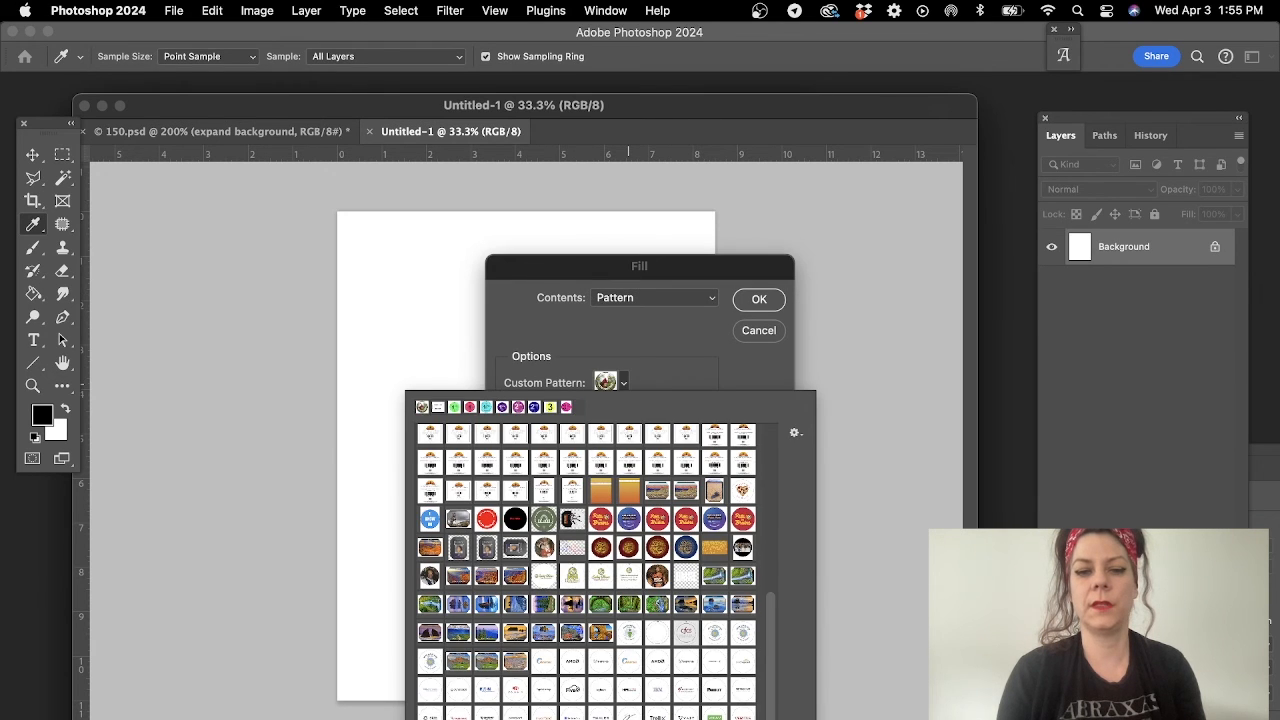
click(757, 299)
click(759, 299)
key(v)
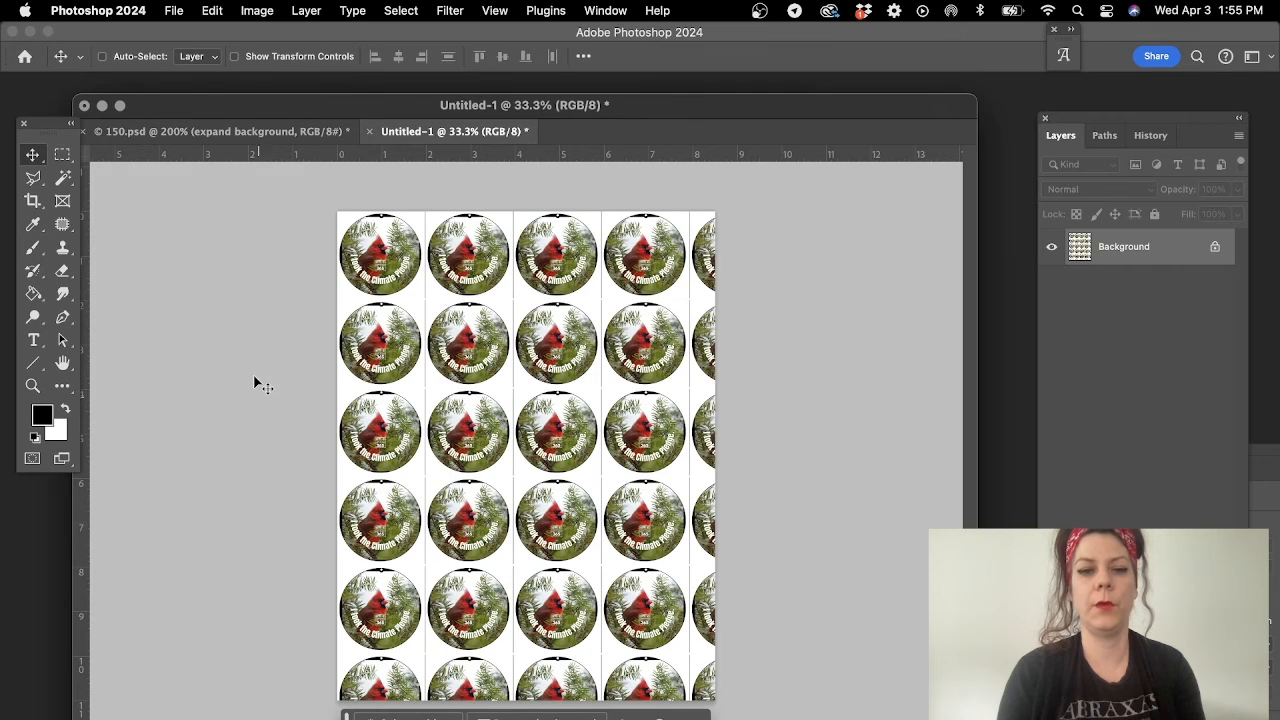
- Crop the sheet to four columns by five rows of complete buttons, about 8 x 10 in
click(33, 200)
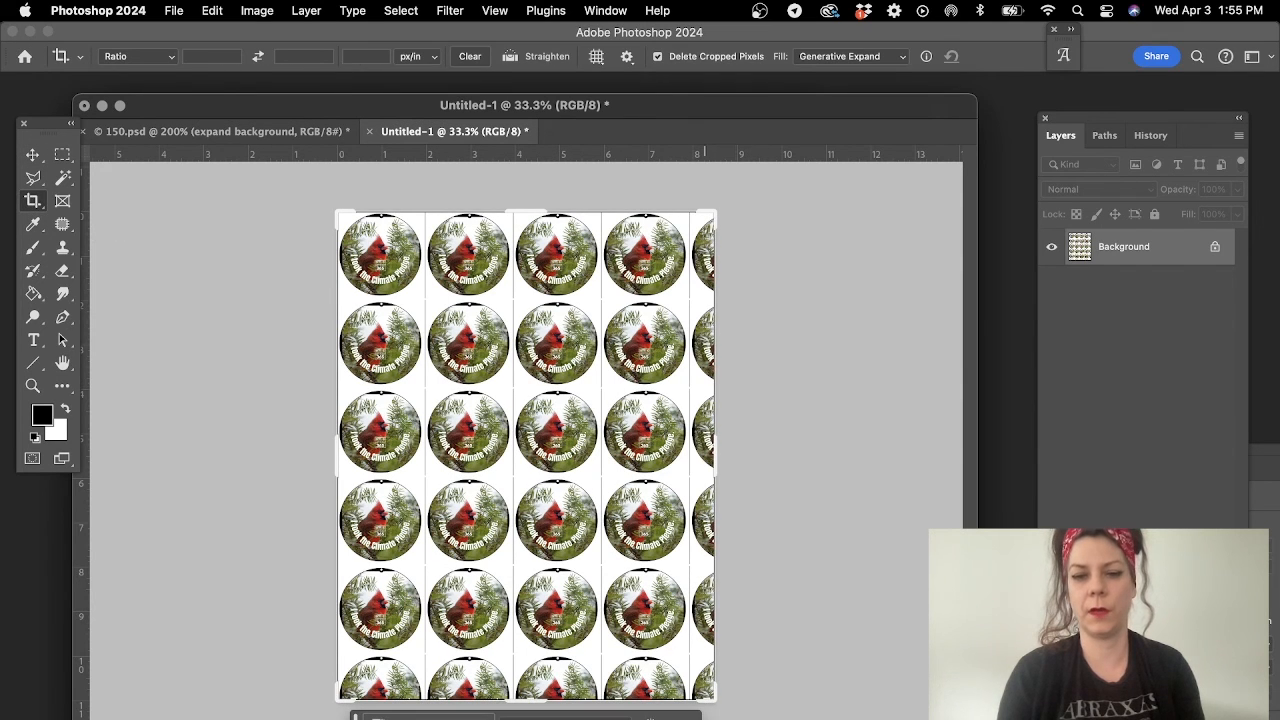
drag(717, 692, 706, 679)
key(Return)
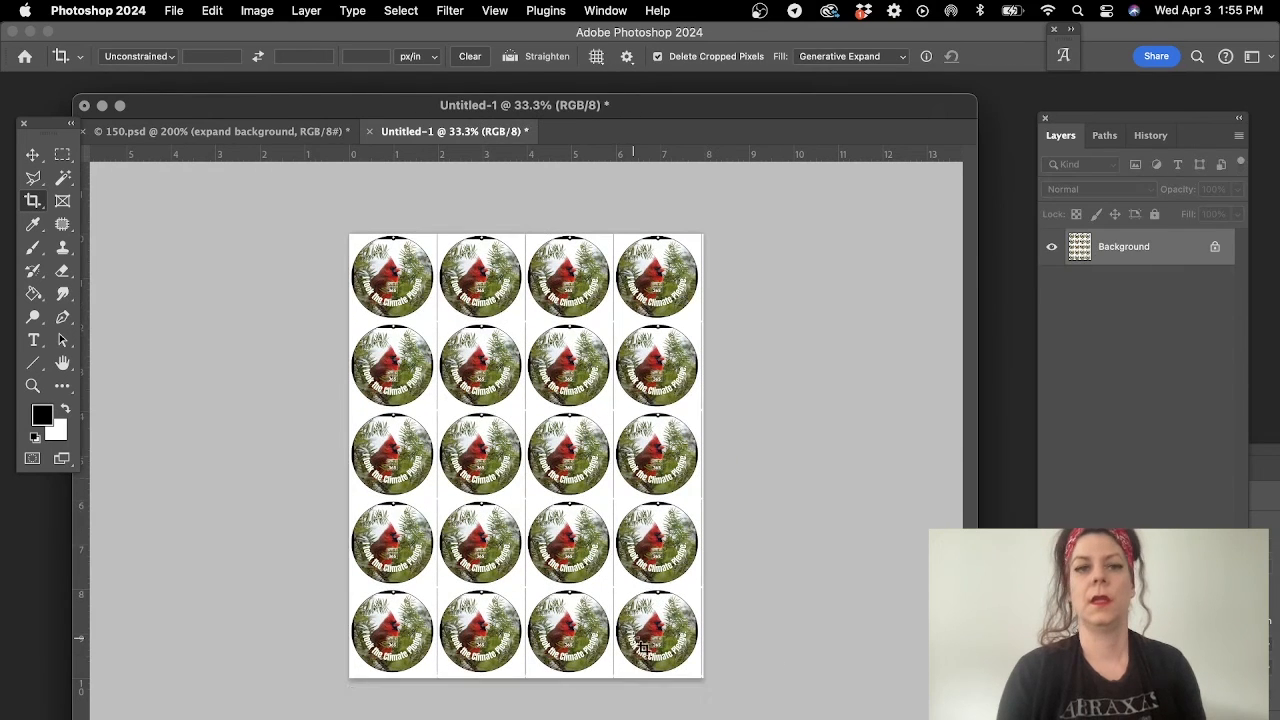
- In 150.psd, switch visibility from the cardinal artwork to the dark brown salamander artwork and define that button as a pattern
click(187, 133)
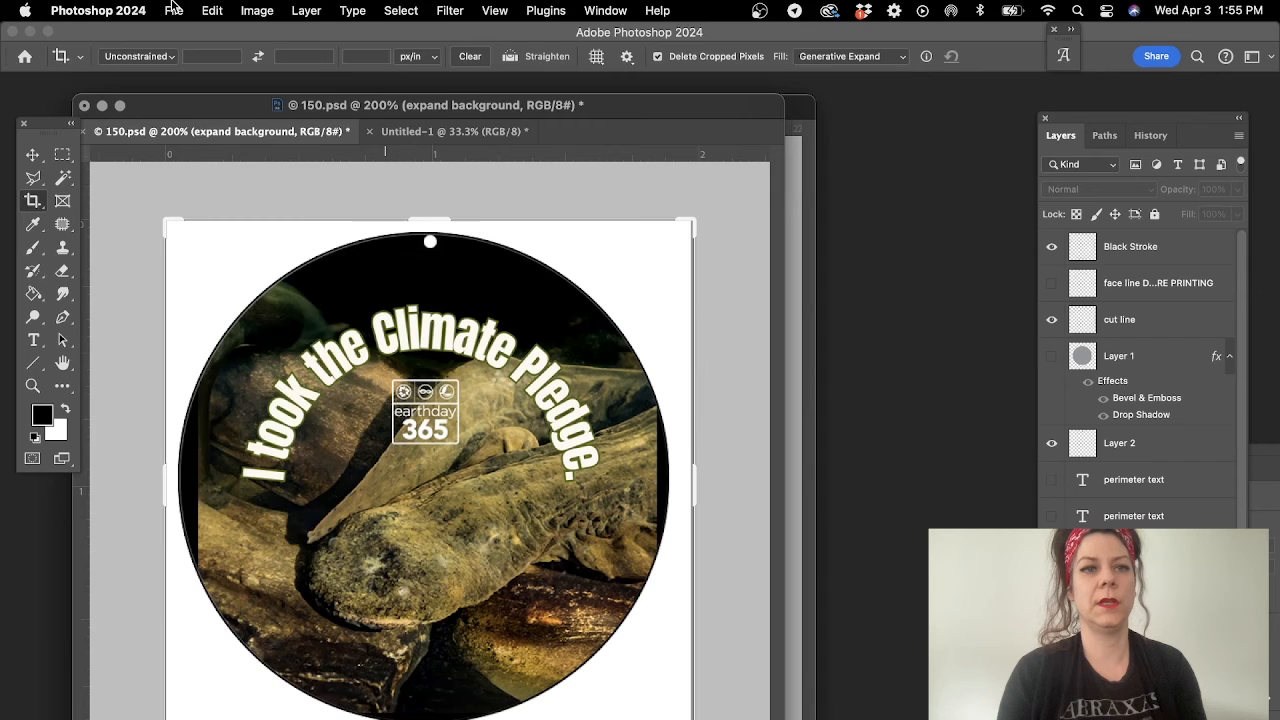
click(205, 11)
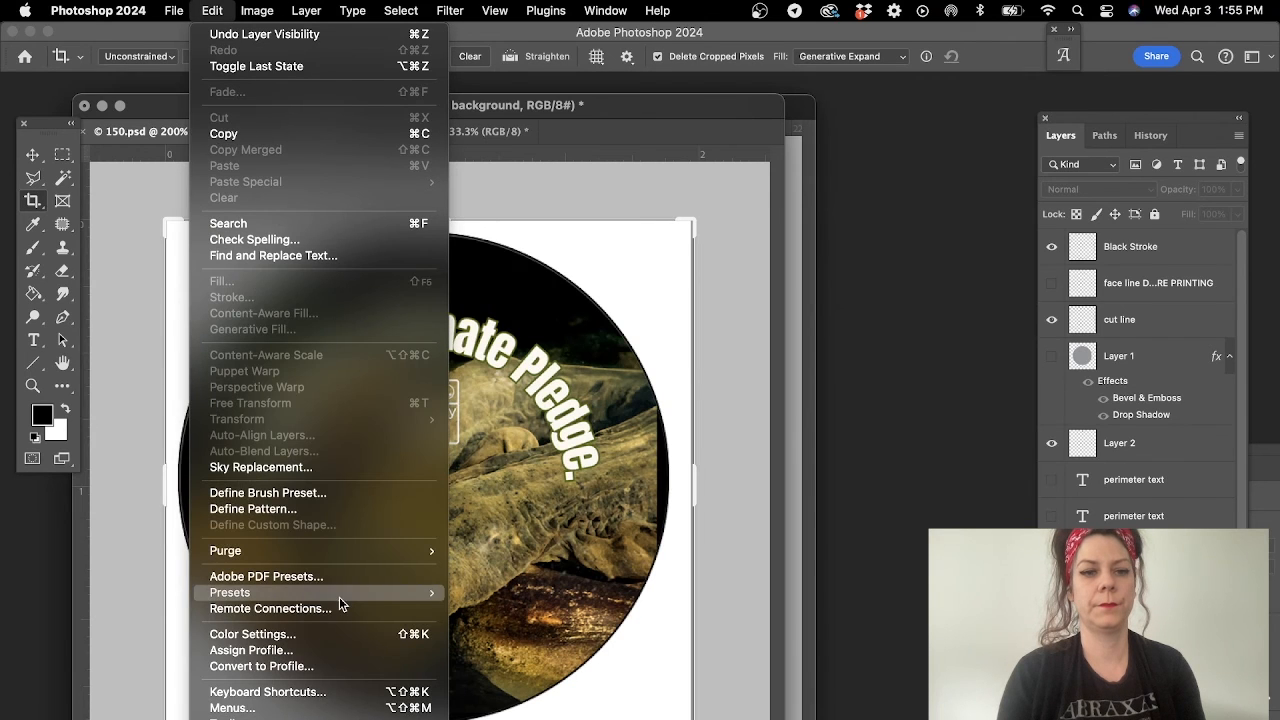
click(337, 510)
click(828, 362)
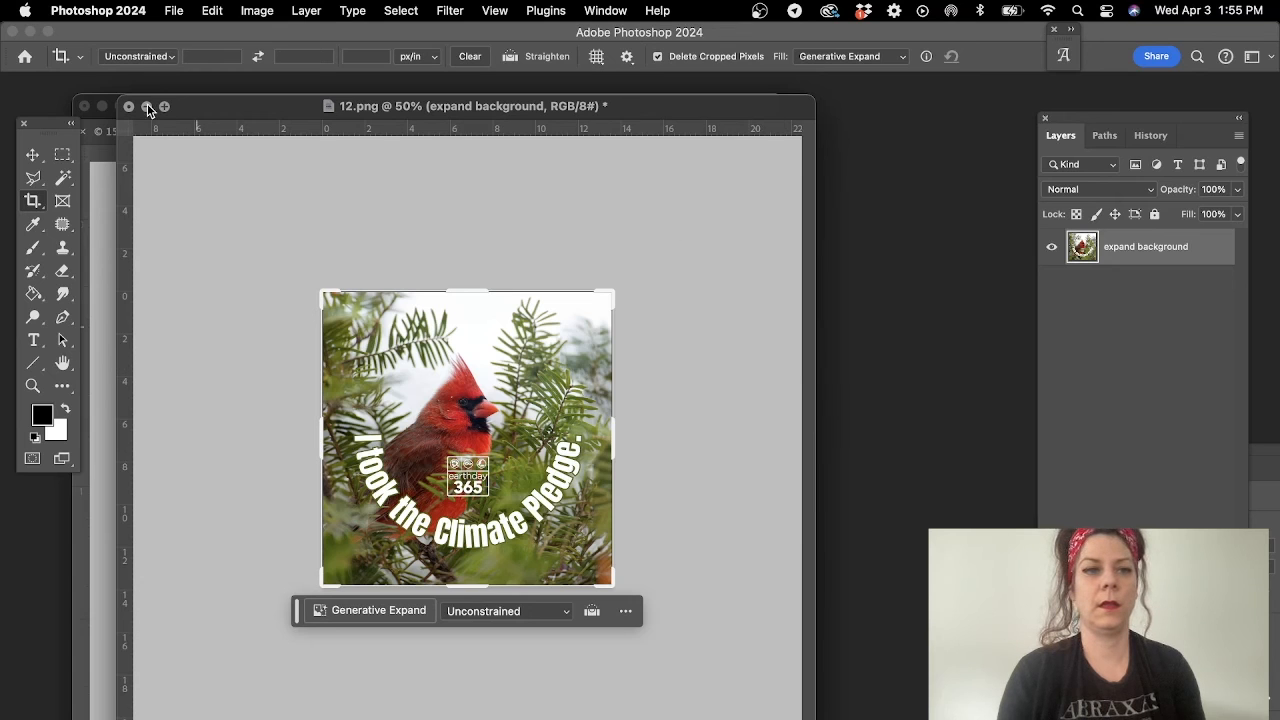
- Minimize the 12.png window, then add a new layer to the button sheet and fill it with the salamander button pattern
click(147, 106)
click(443, 131)
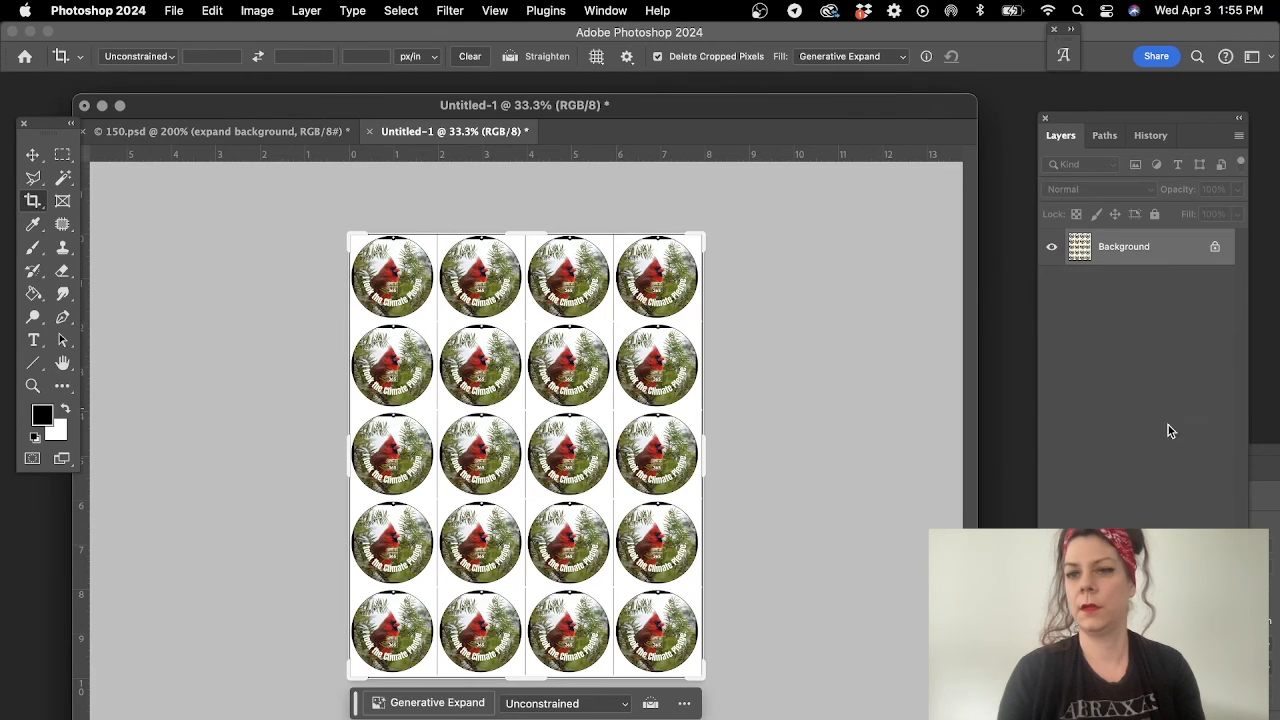
click(1192, 660)
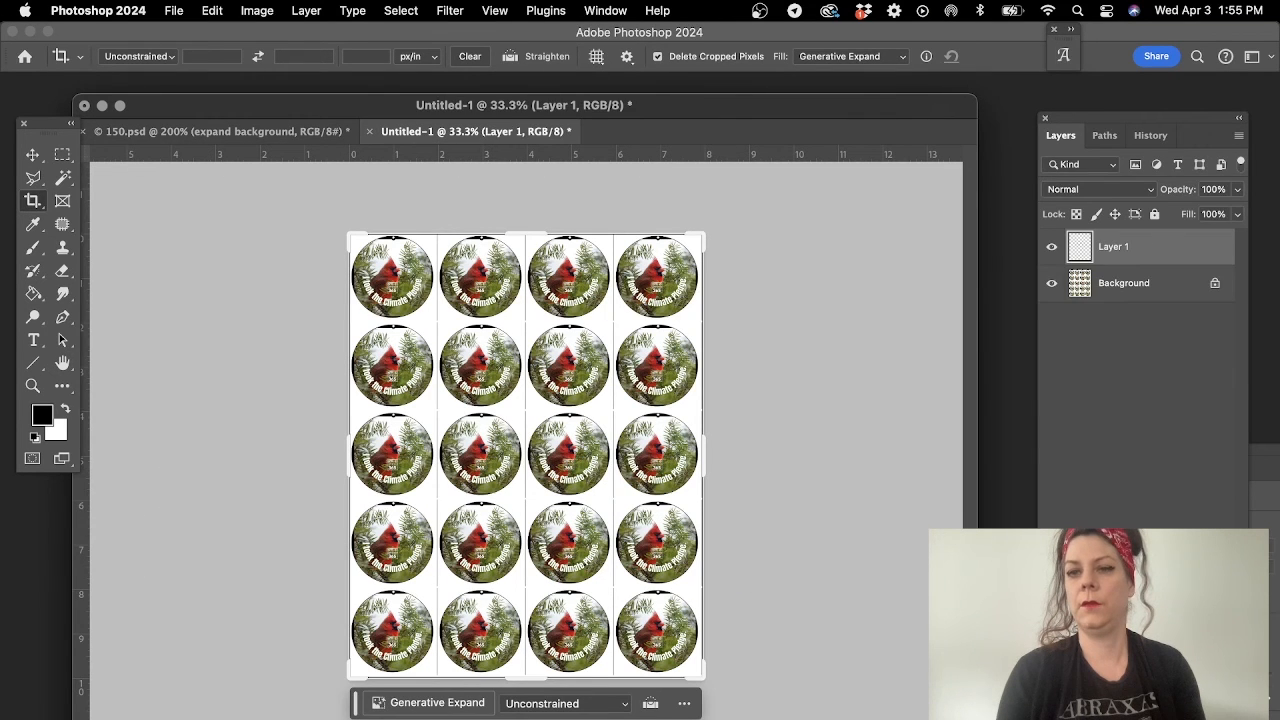
click(213, 10)
click(262, 283)
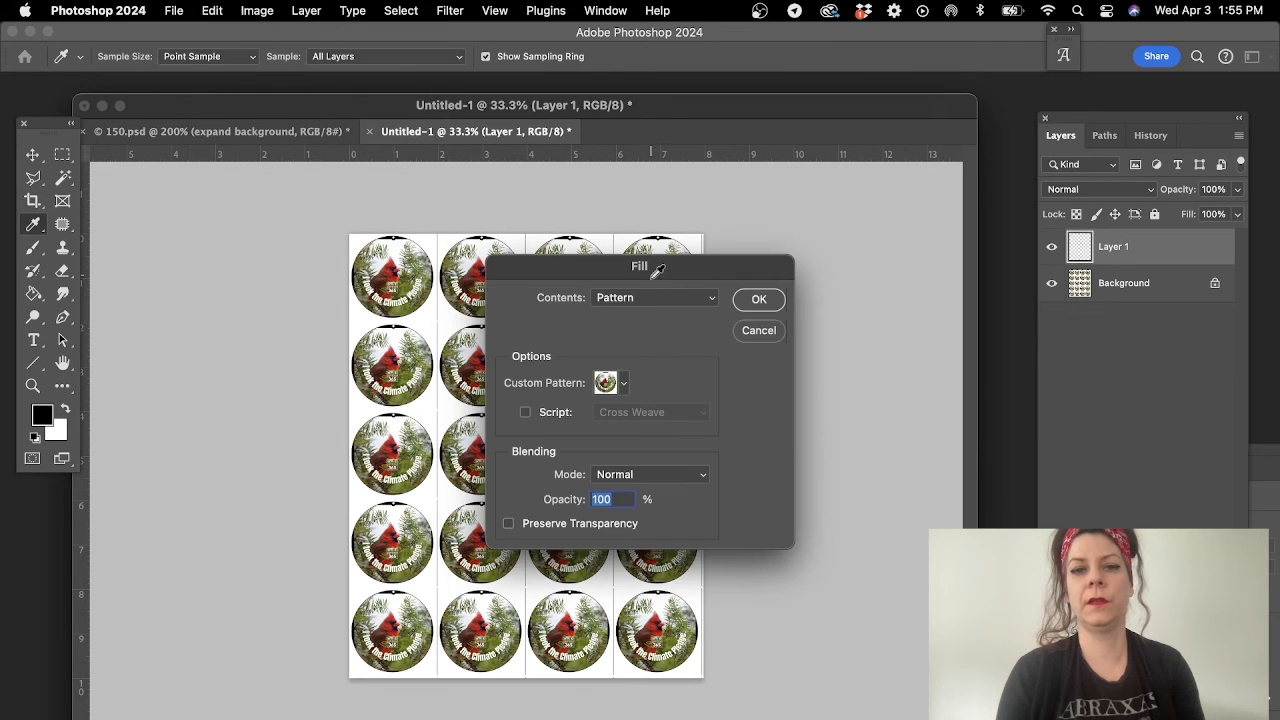
click(622, 384)
click(622, 717)
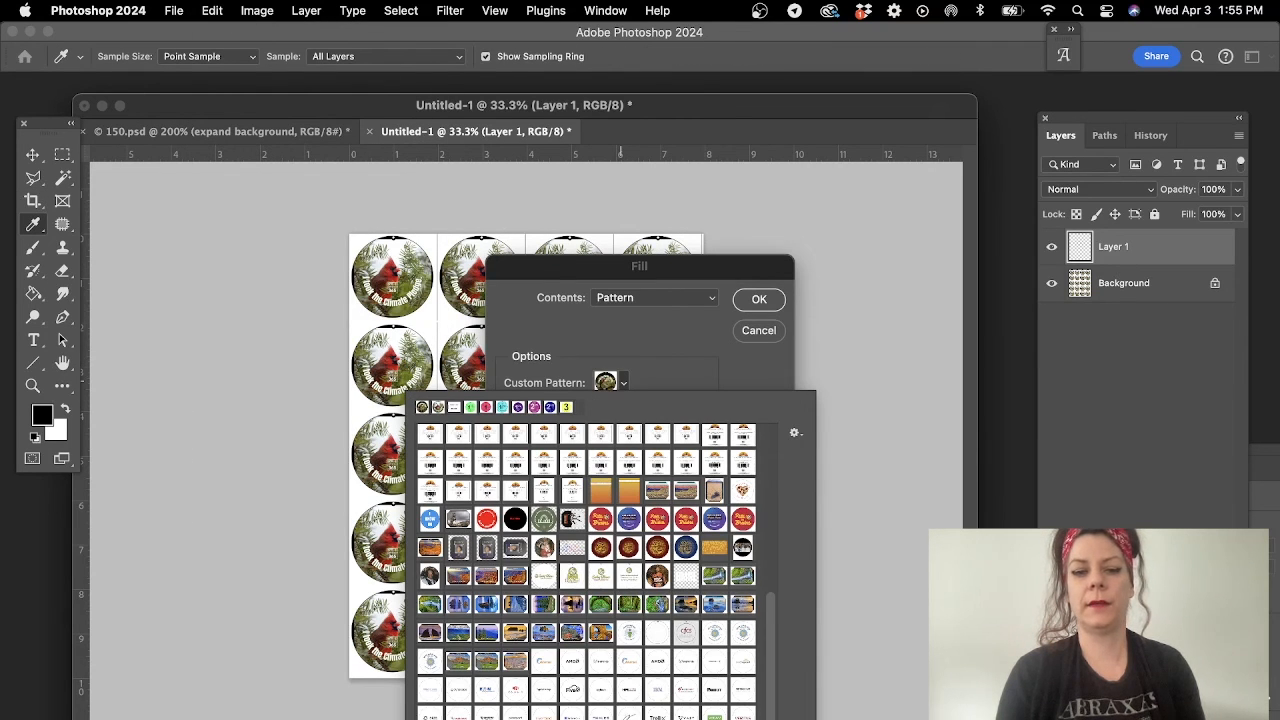
click(752, 313)
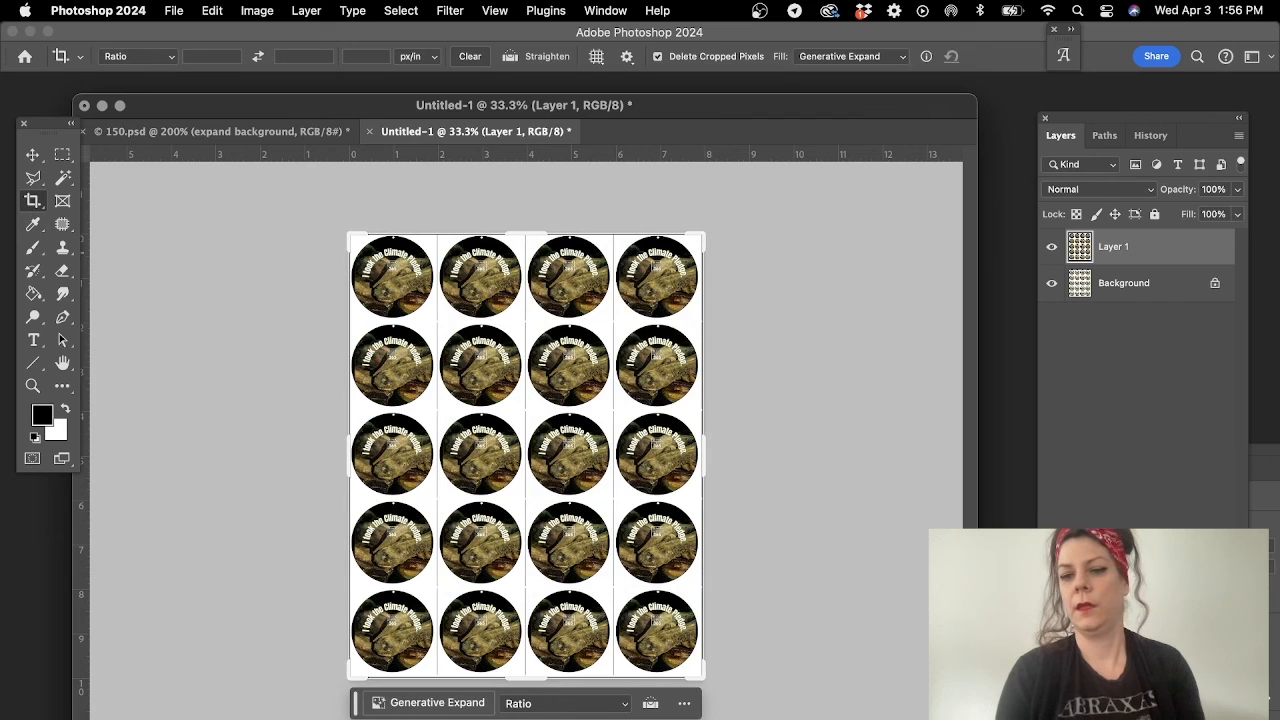
- Add another new layer to the sheet, and define the Gateway Arch button in 150.psd as a pattern with that artwork shown
click(1195, 702)
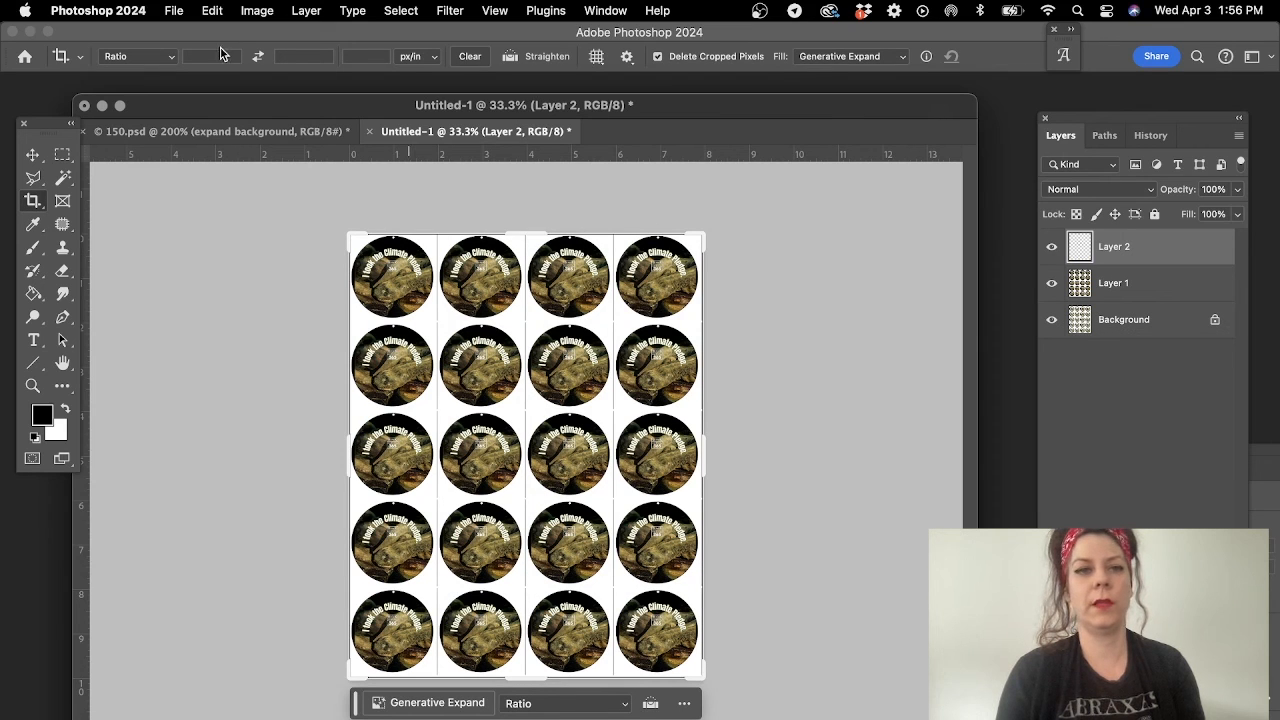
click(223, 136)
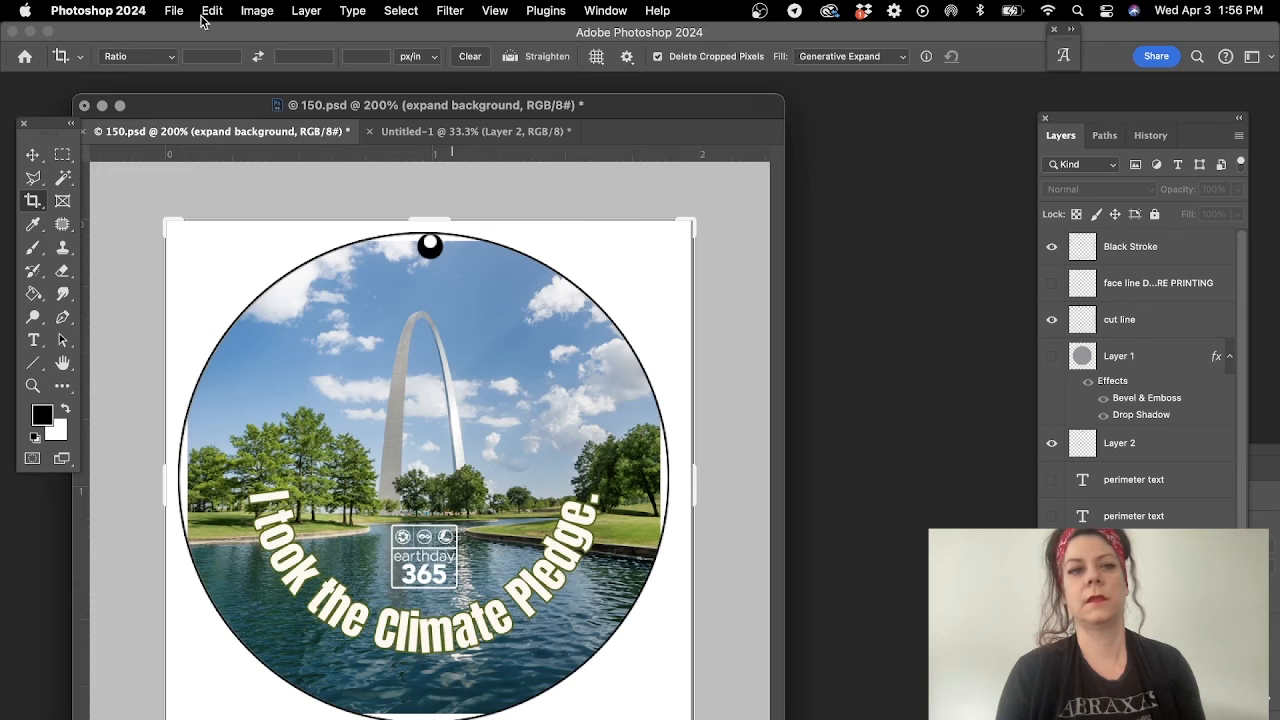
click(214, 11)
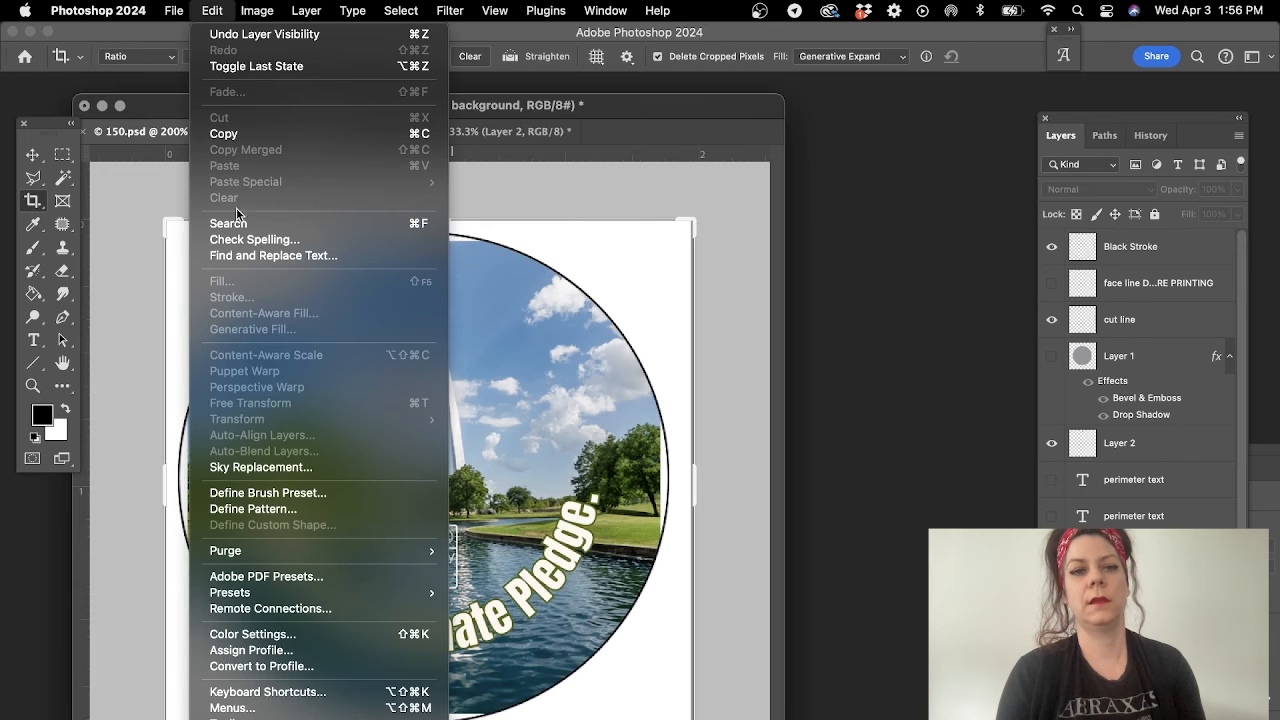
click(298, 511)
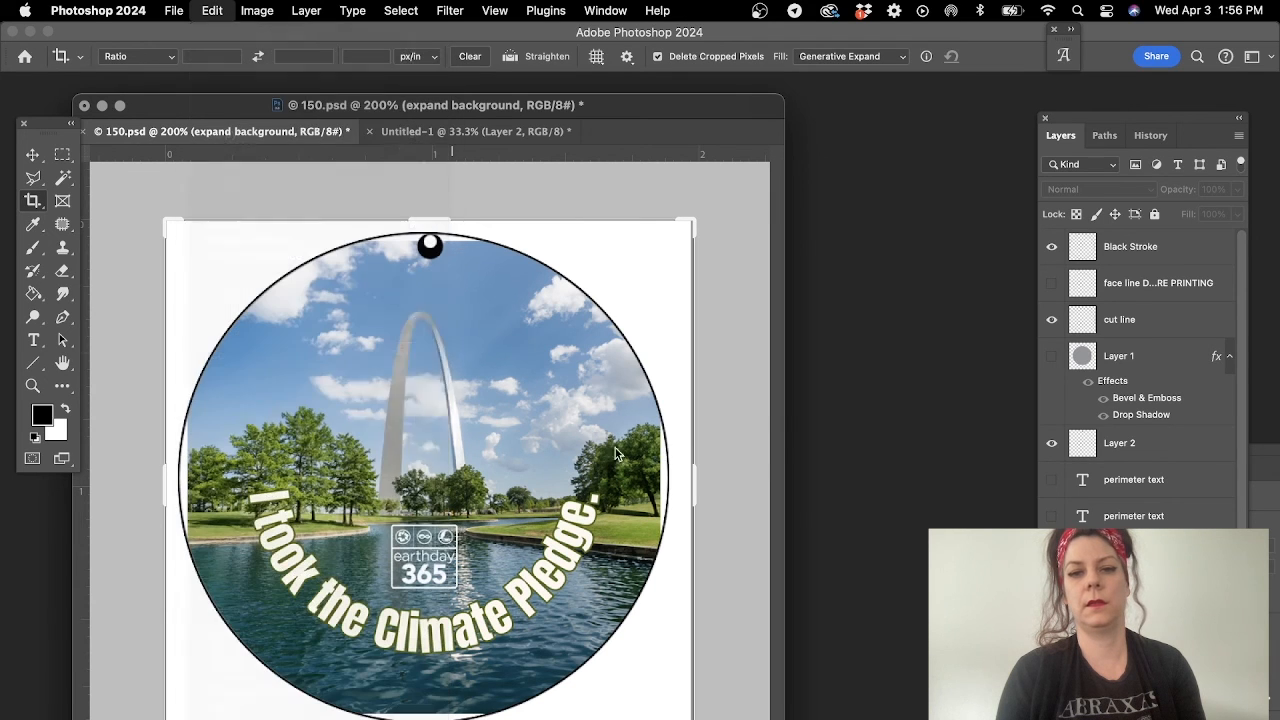
click(836, 364)
- Fill the new top layer of the button sheet with the Gateway Arch button pattern
click(472, 141)
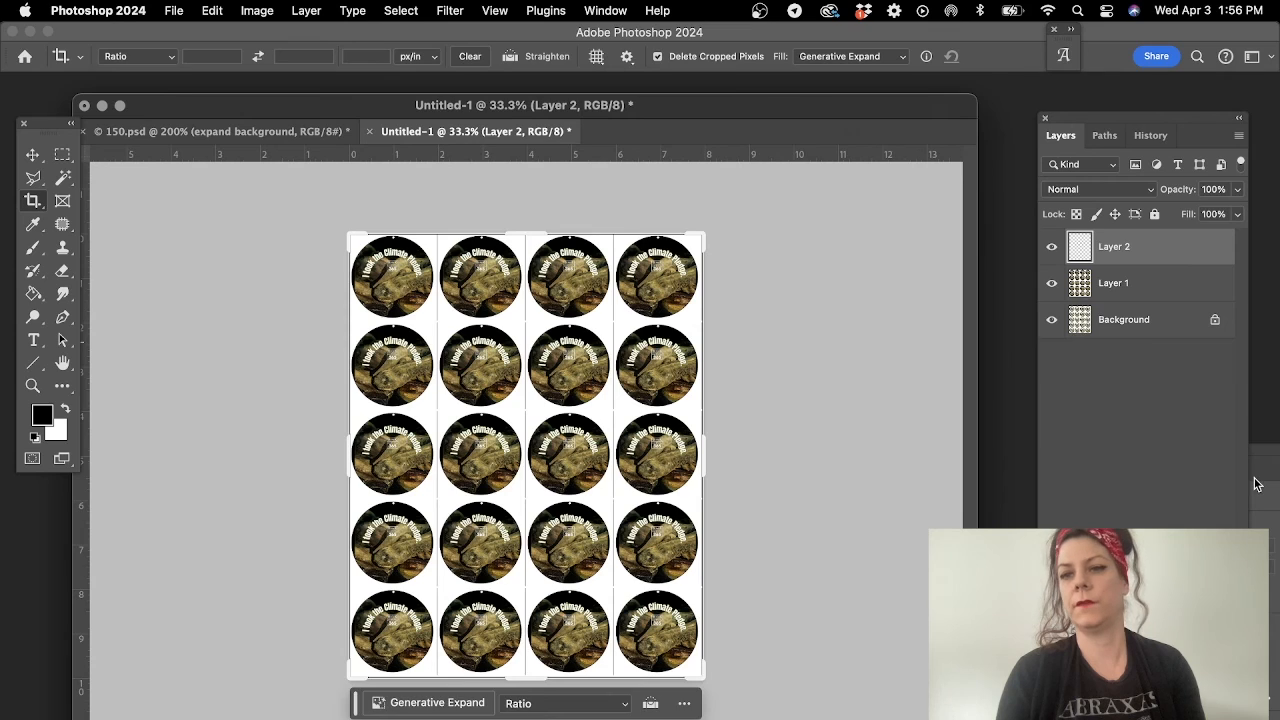
click(211, 10)
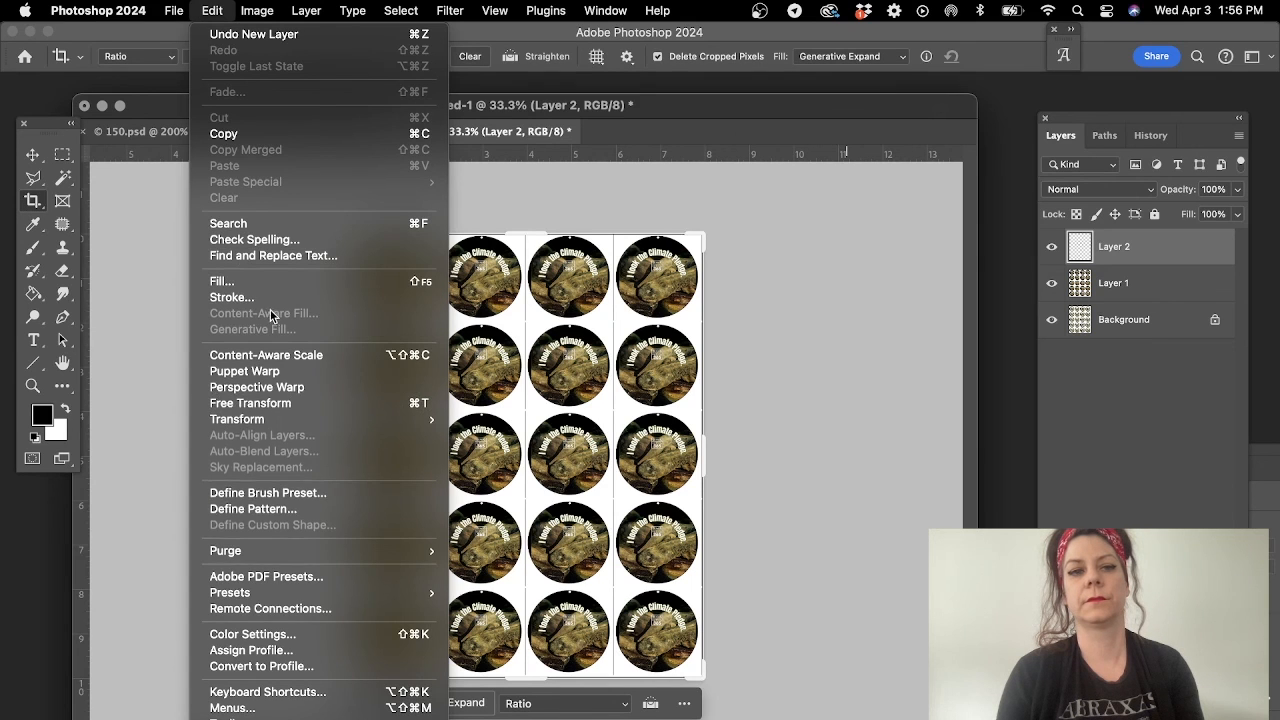
click(270, 282)
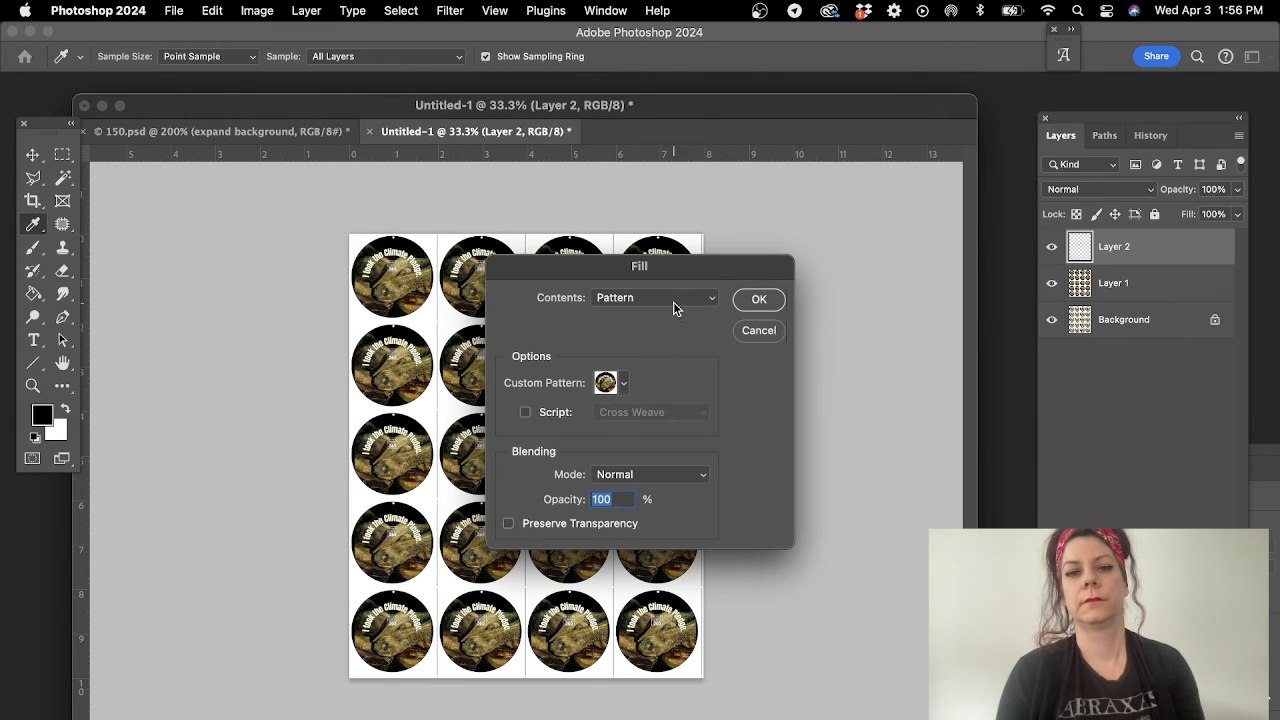
click(623, 383)
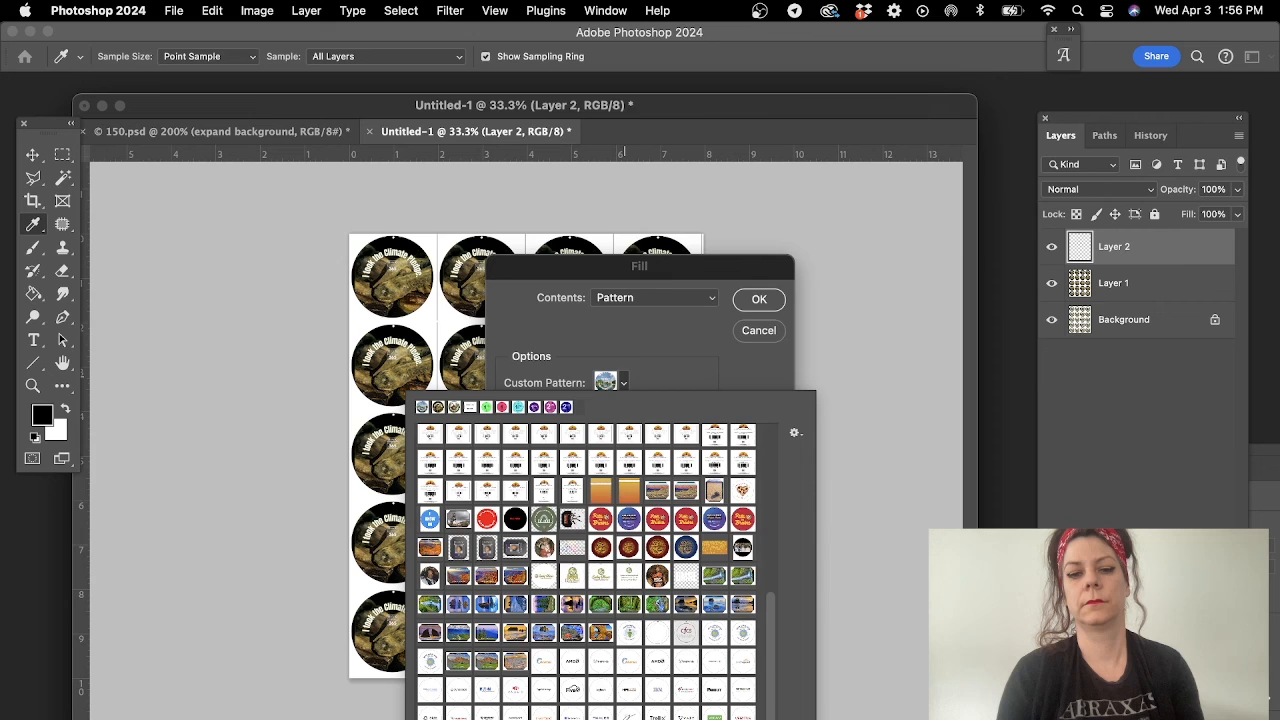
click(758, 299)
key(c)
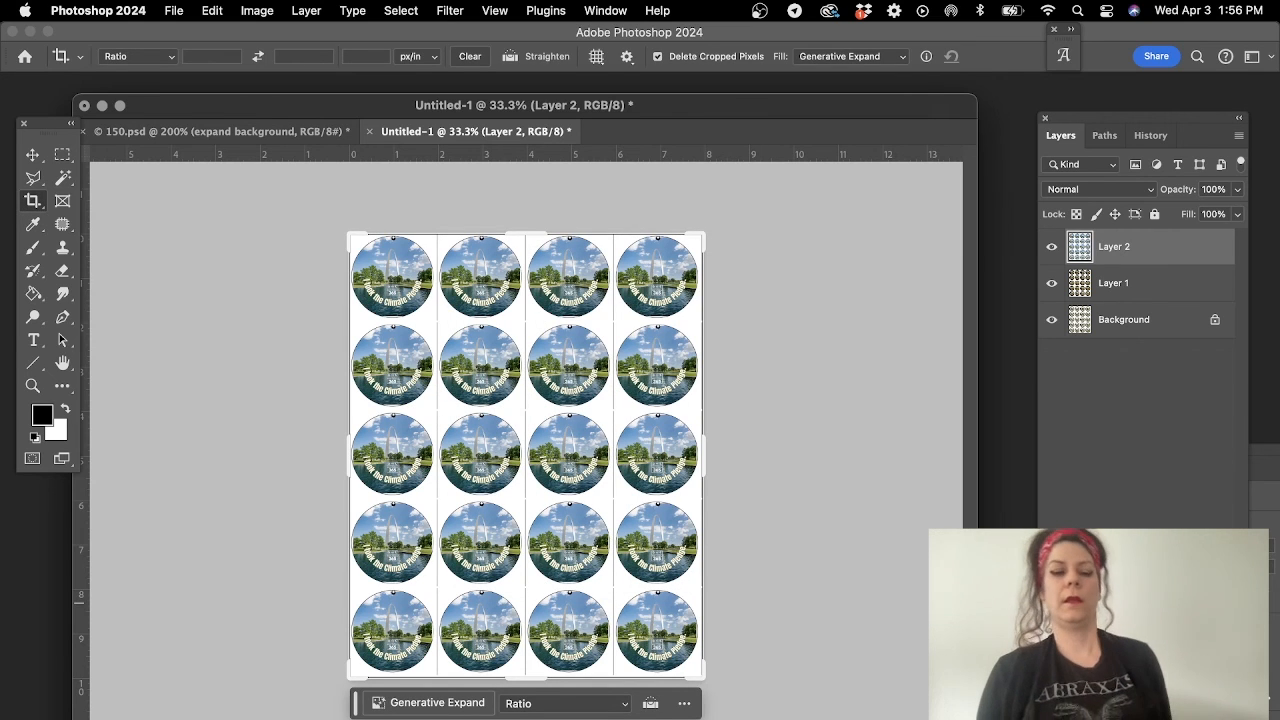